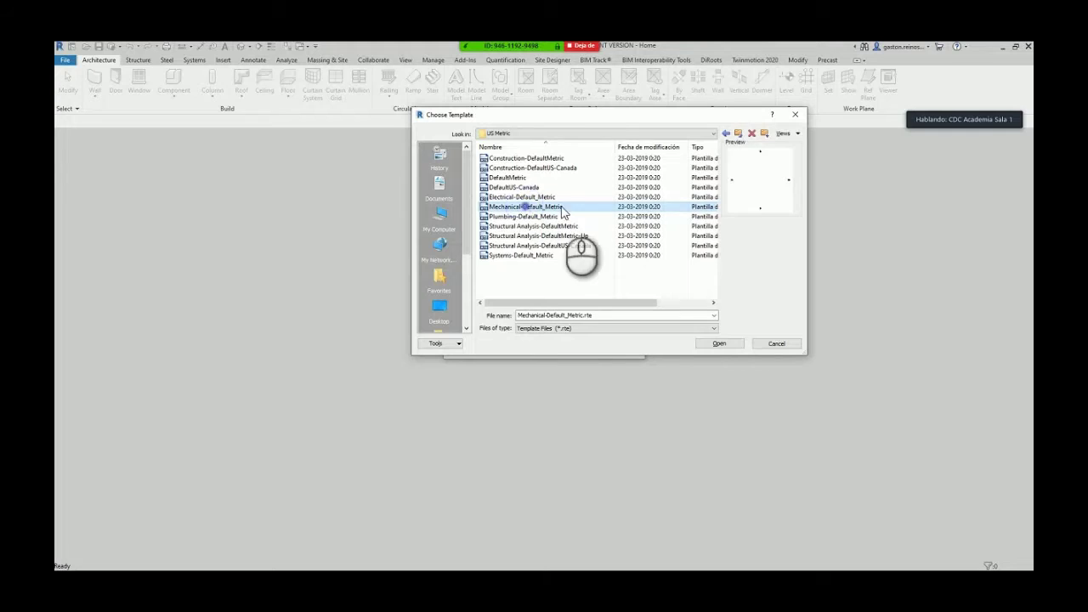
- Create a new project from the Mechanical-Default_Metric.rte template
click(731, 346)
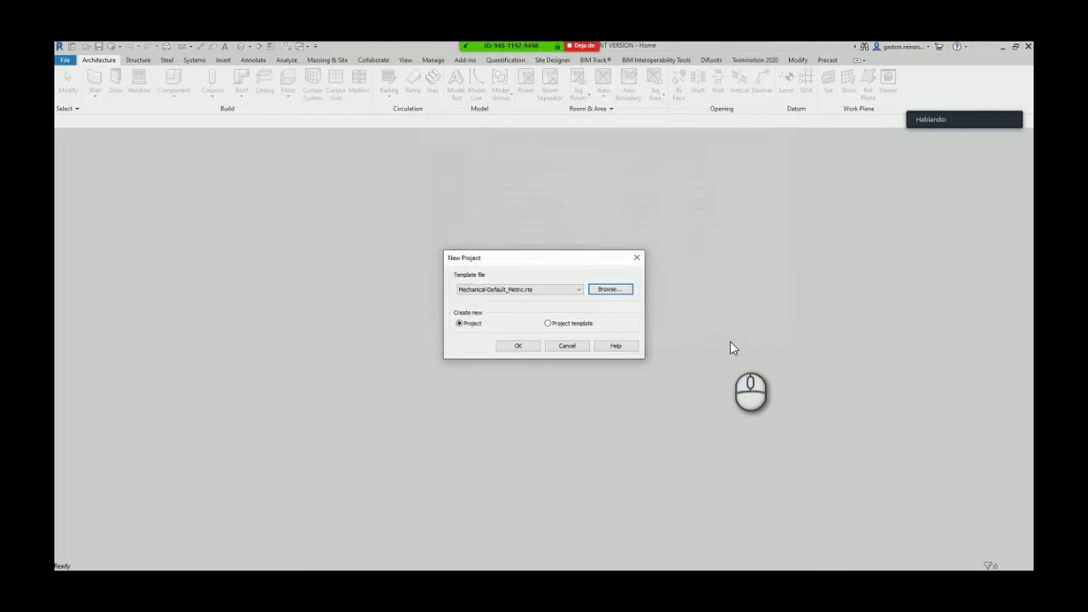
click(518, 347)
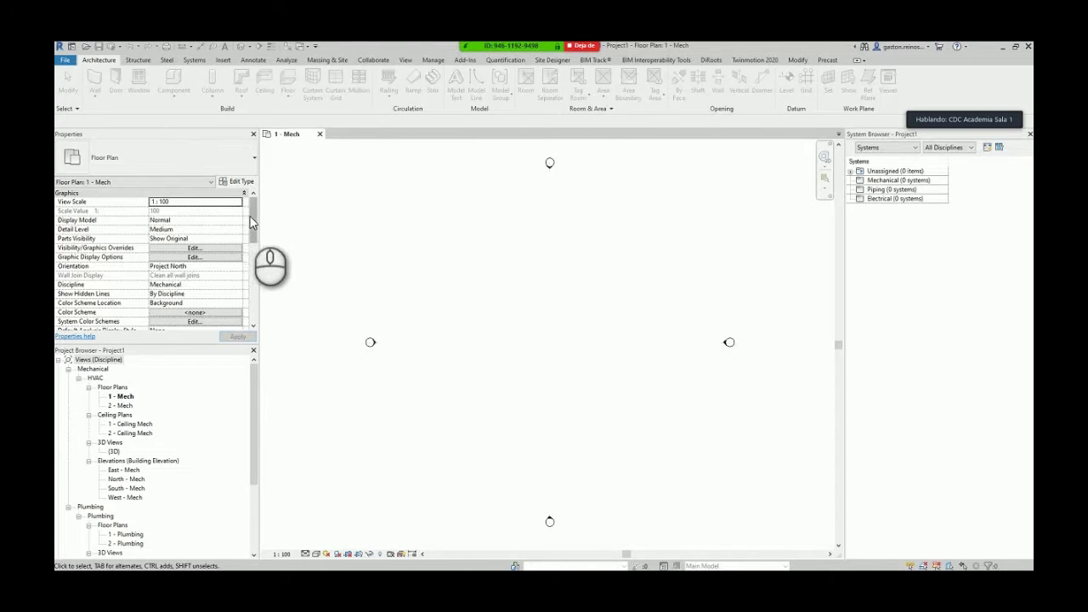
scroll(251, 223, down, 3)
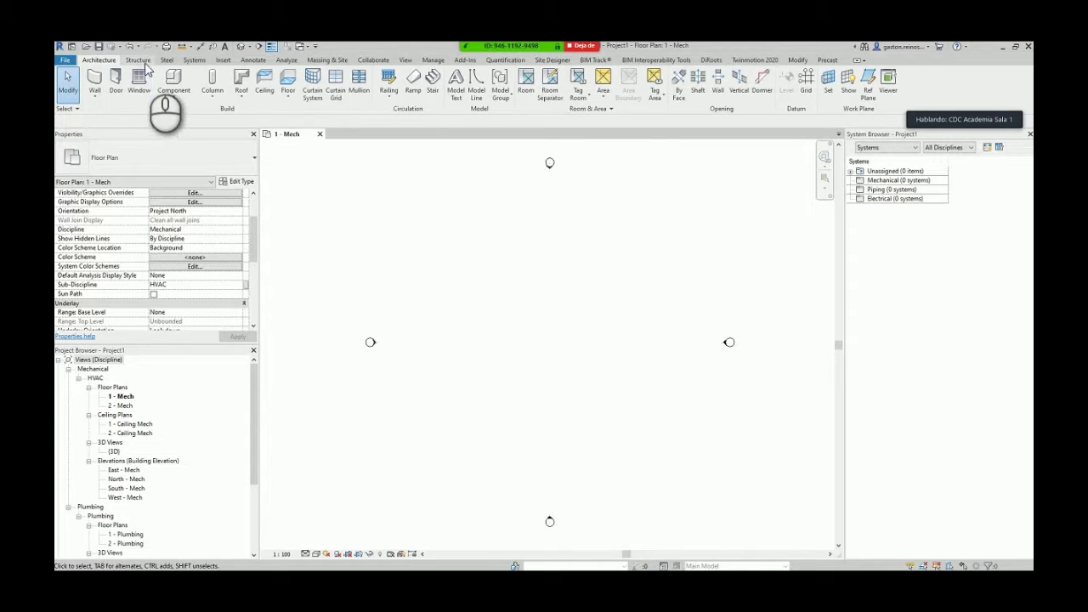
- Set the 1 - Mech plan's detail level to Fine and draw a horizontal 300 x 300 rectangular duct about 21000 mm long at 2750 mm elevation
click(195, 60)
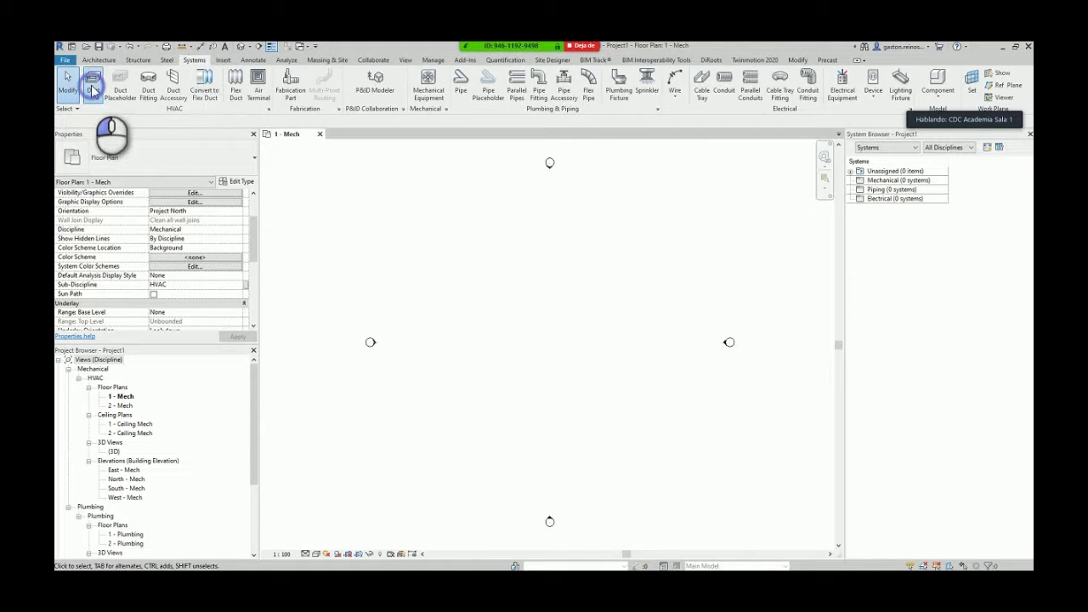
click(94, 90)
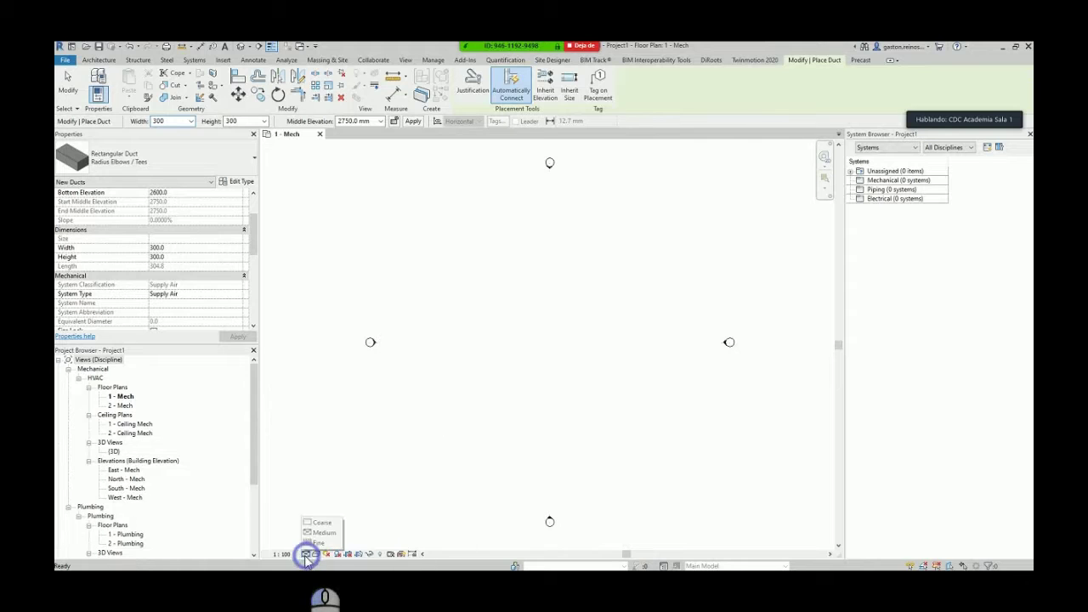
click(311, 544)
click(456, 329)
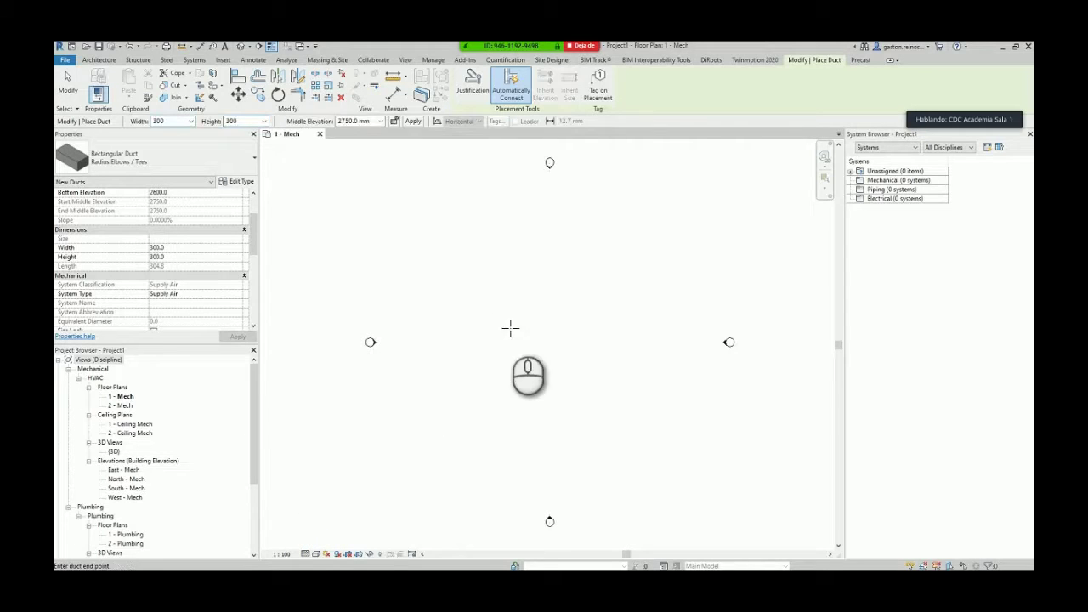
click(595, 323)
scroll(498, 327, up, 4)
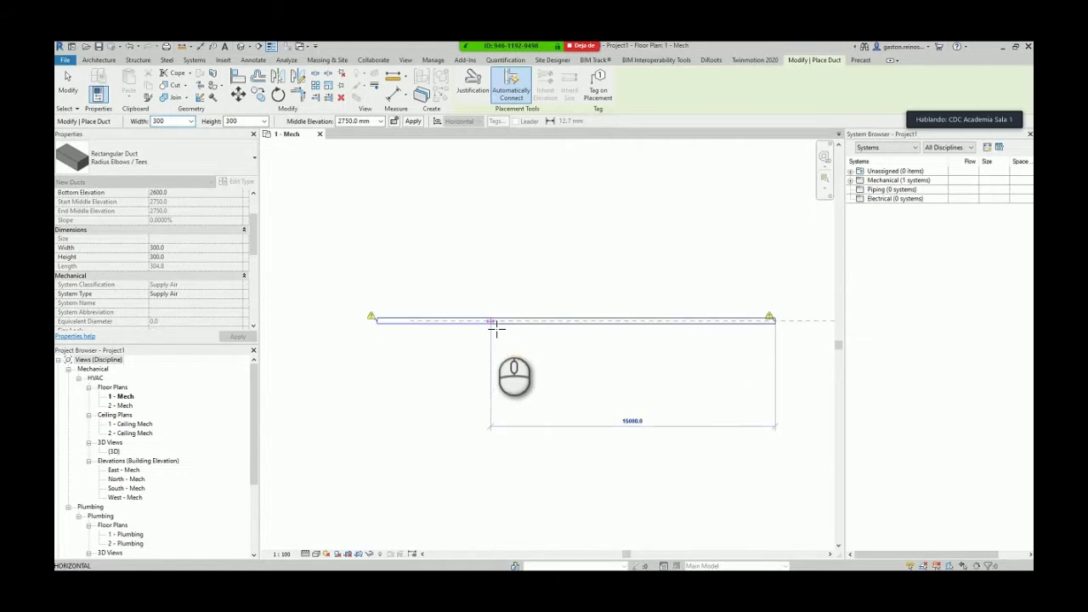
key(Escape)
key(Escape)
scroll(569, 324, down, 3)
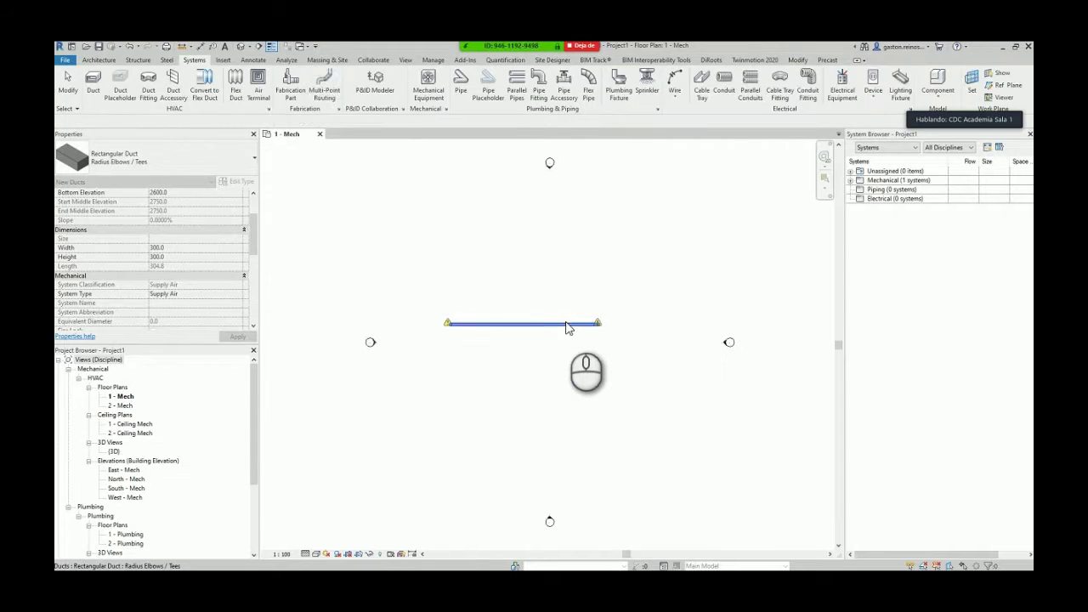
- Shorten the duct to about 14500 mm by pulling back its right end
scroll(568, 327, up, 3)
click(651, 313)
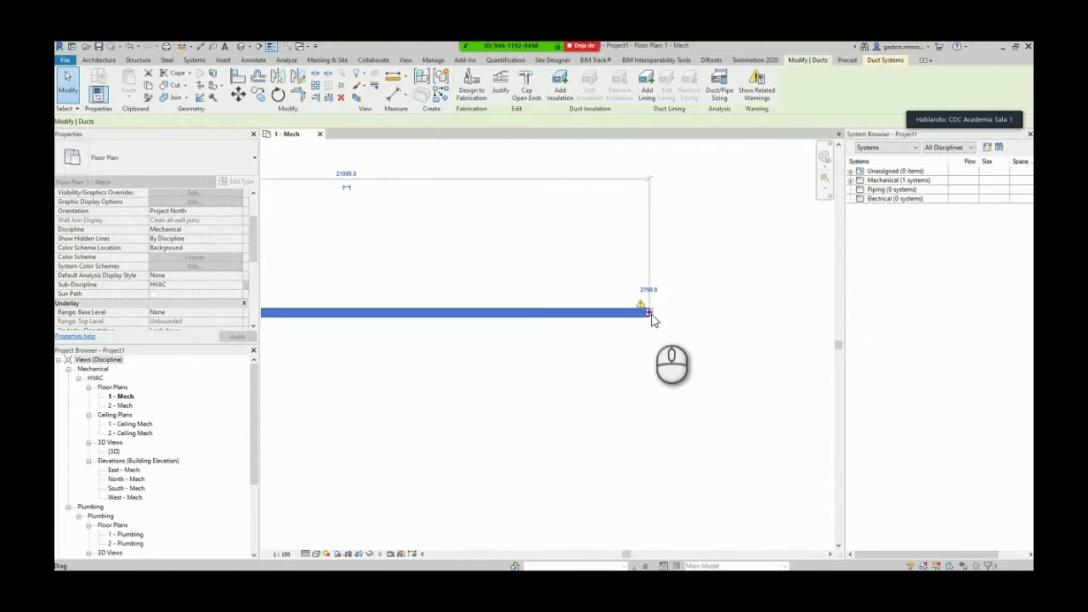
drag(474, 316, 465, 315)
scroll(478, 318, down, 2)
middle_drag(482, 321, 723, 316)
click(485, 374)
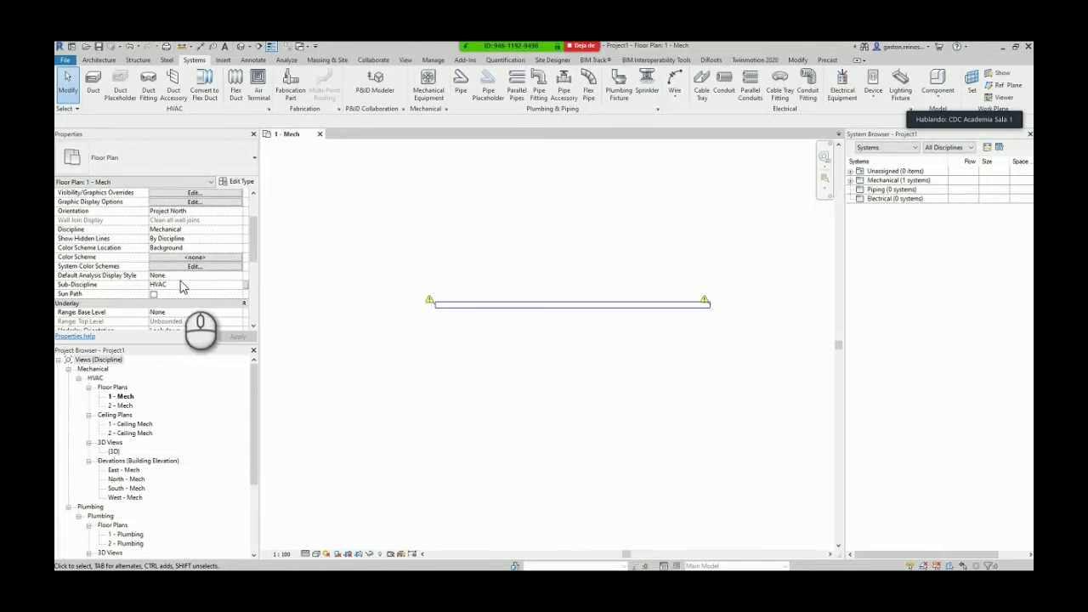
middle_drag(528, 340, 510, 349)
scroll(493, 332, down, 2)
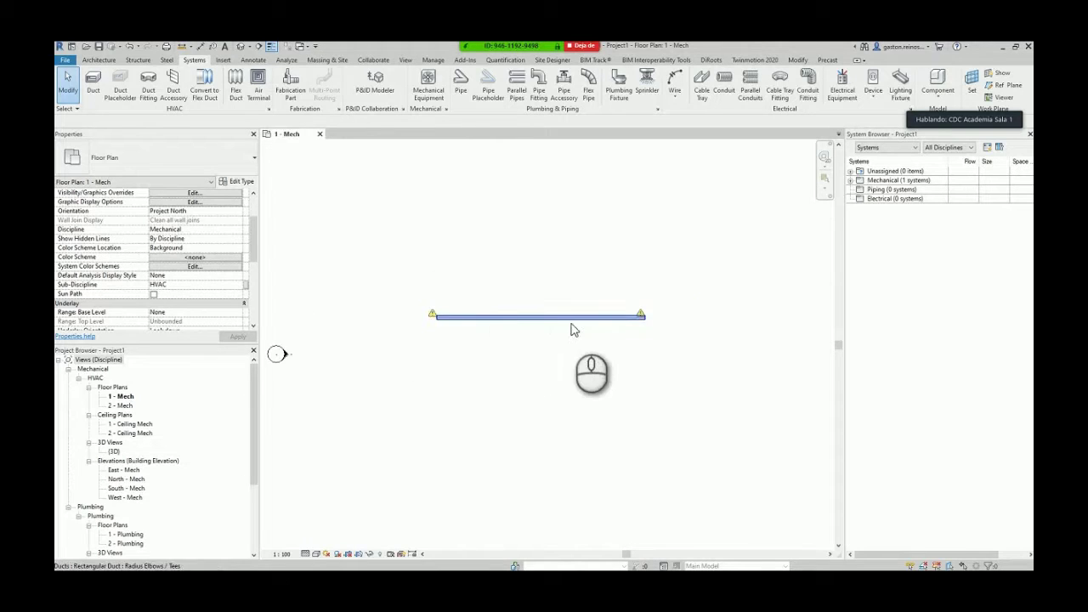
middle_drag(572, 329, 548, 317)
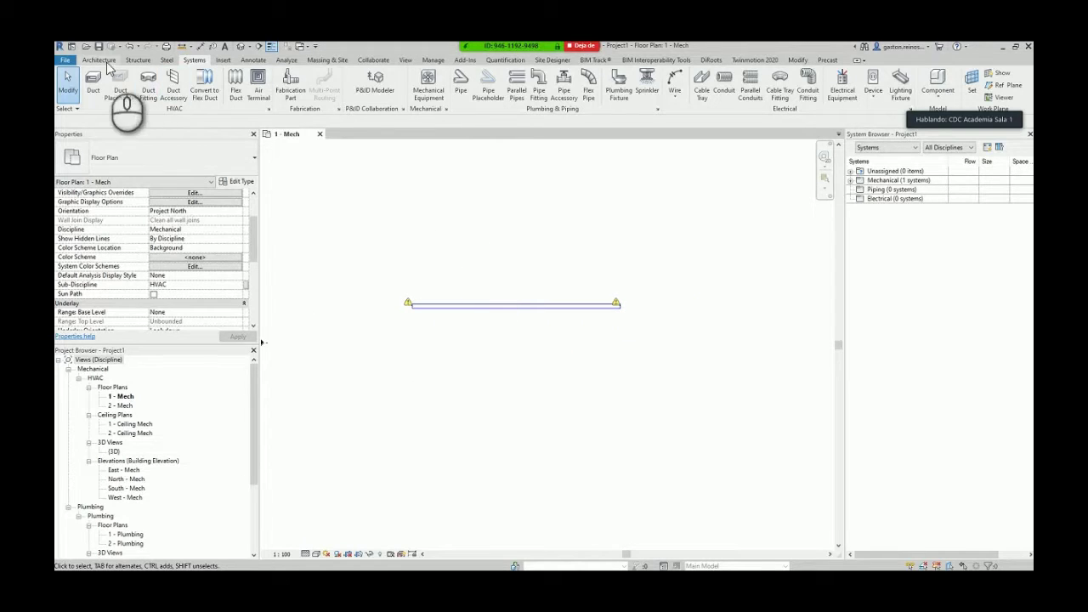
- Draw a near-vertical Generic - 200mm wall about 9100 mm long, 8000 mm high, crossing the duct in plan
click(98, 60)
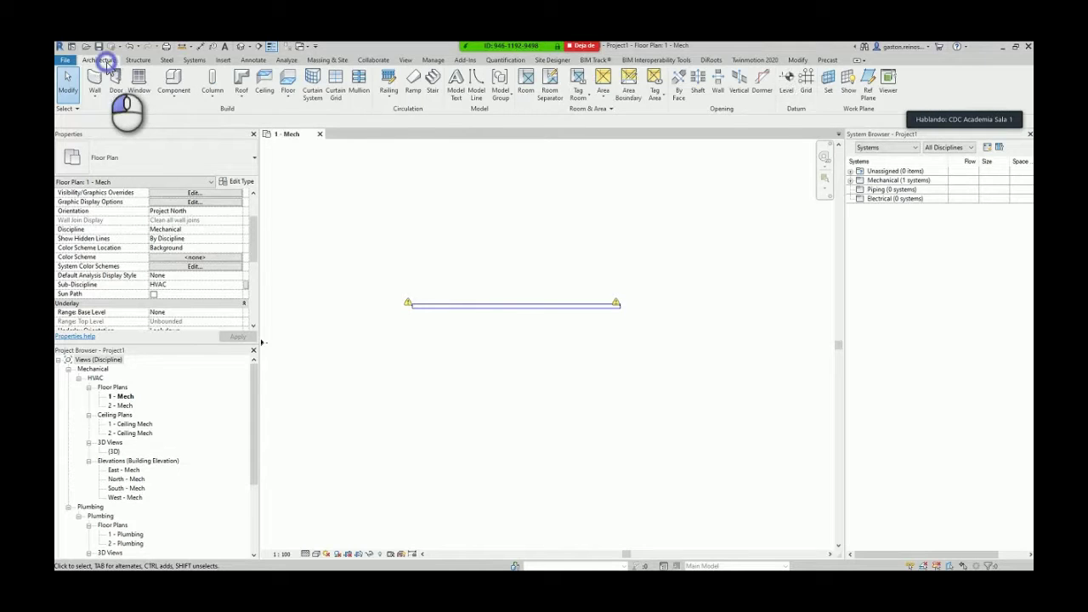
click(94, 79)
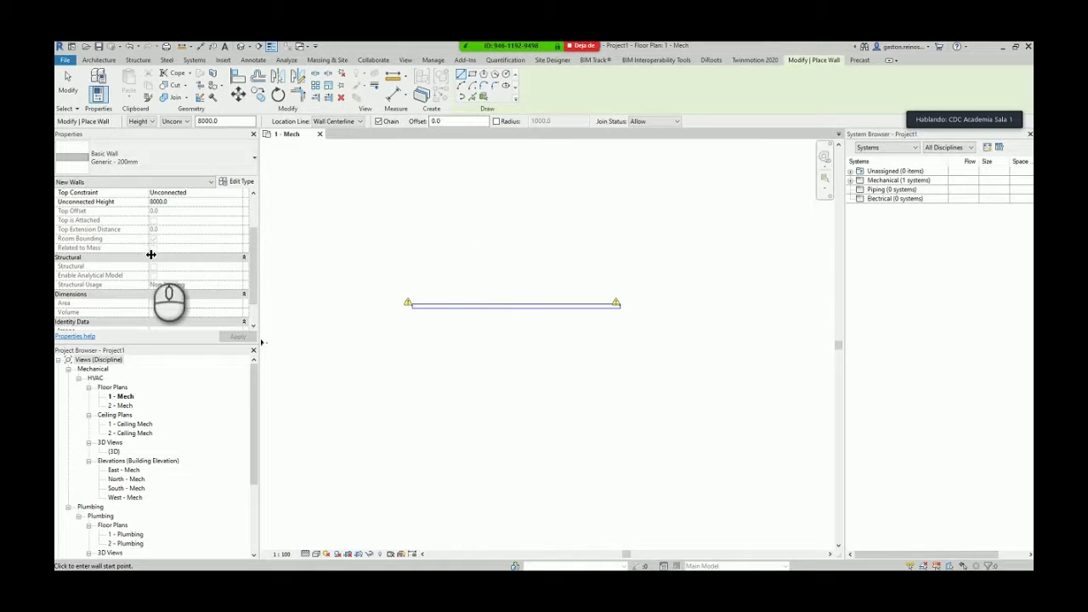
click(484, 249)
scroll(480, 374, down, 1)
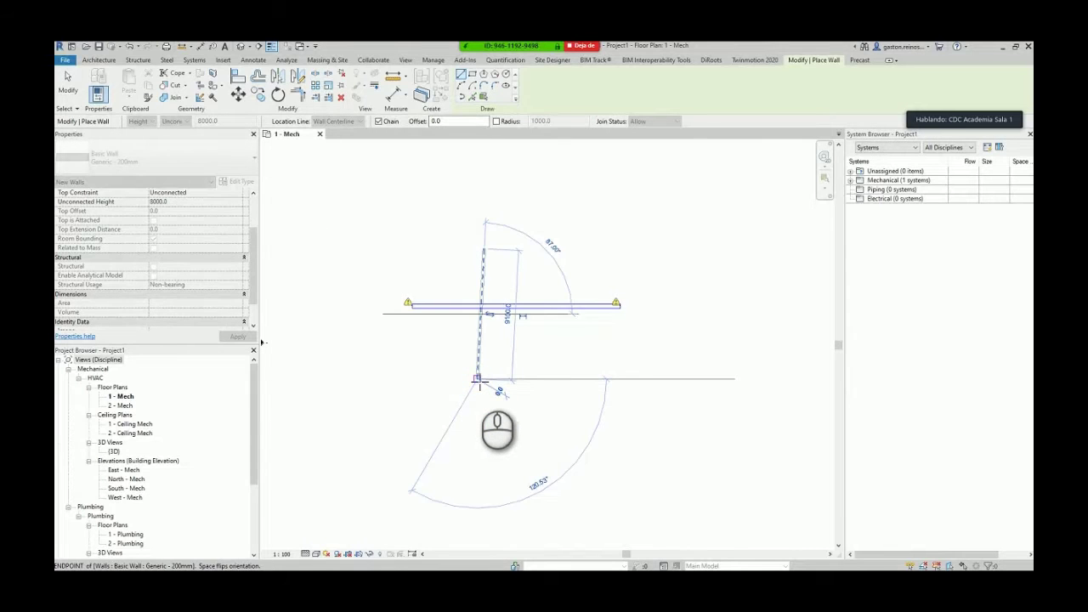
scroll(489, 383, up, 3)
key(Escape)
middle_drag(491, 272, 491, 384)
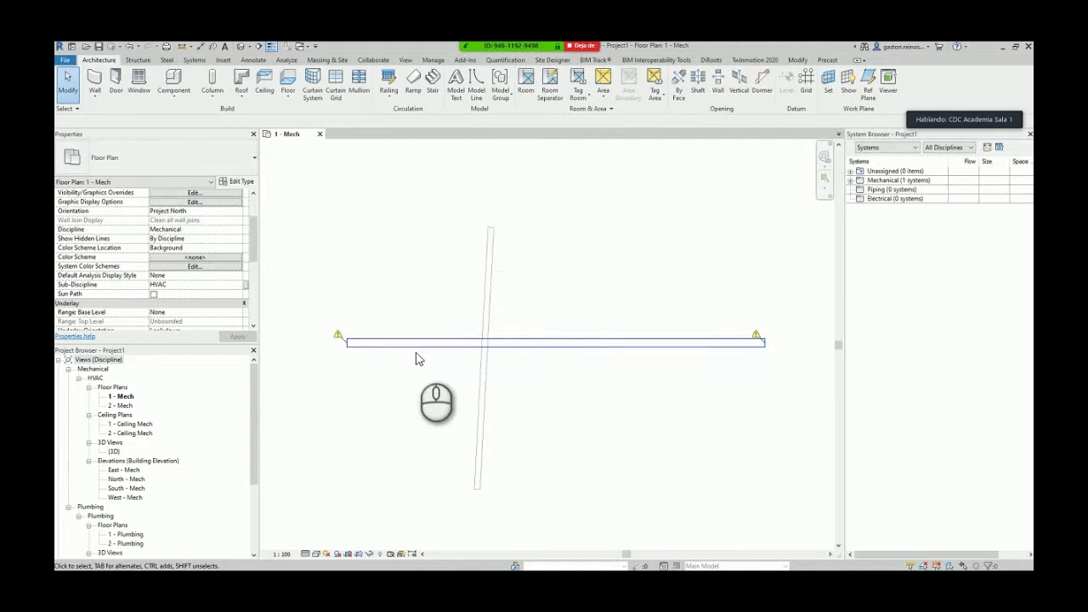
- Examine how the duct and the wall are displayed where they cross in the Mechanical floor plan
click(754, 346)
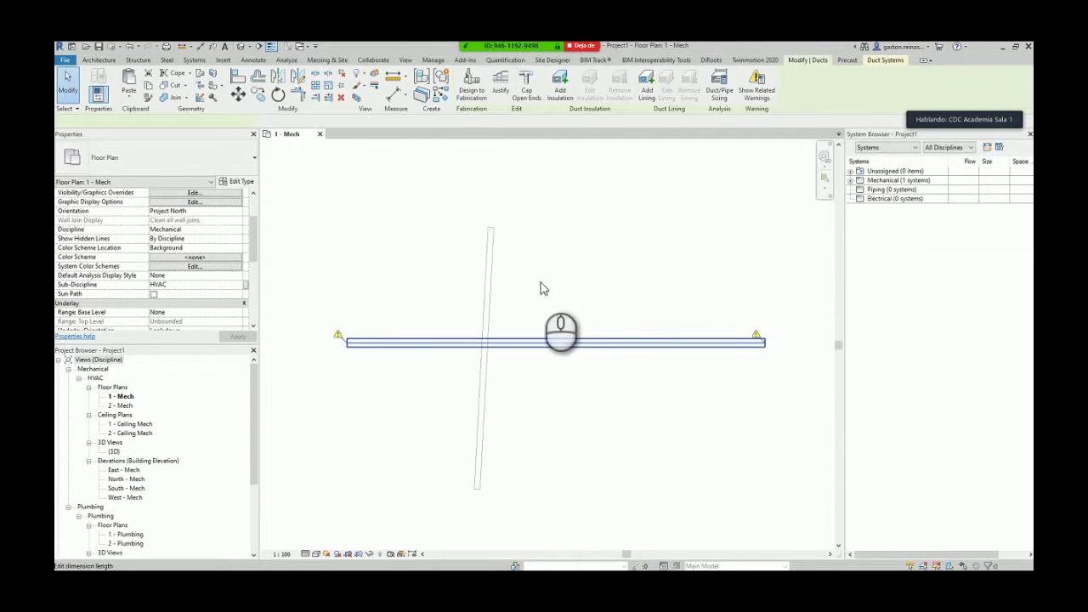
scroll(782, 355, up, 5)
middle_drag(571, 335, 745, 351)
scroll(527, 361, down, 5)
middle_drag(499, 323, 552, 342)
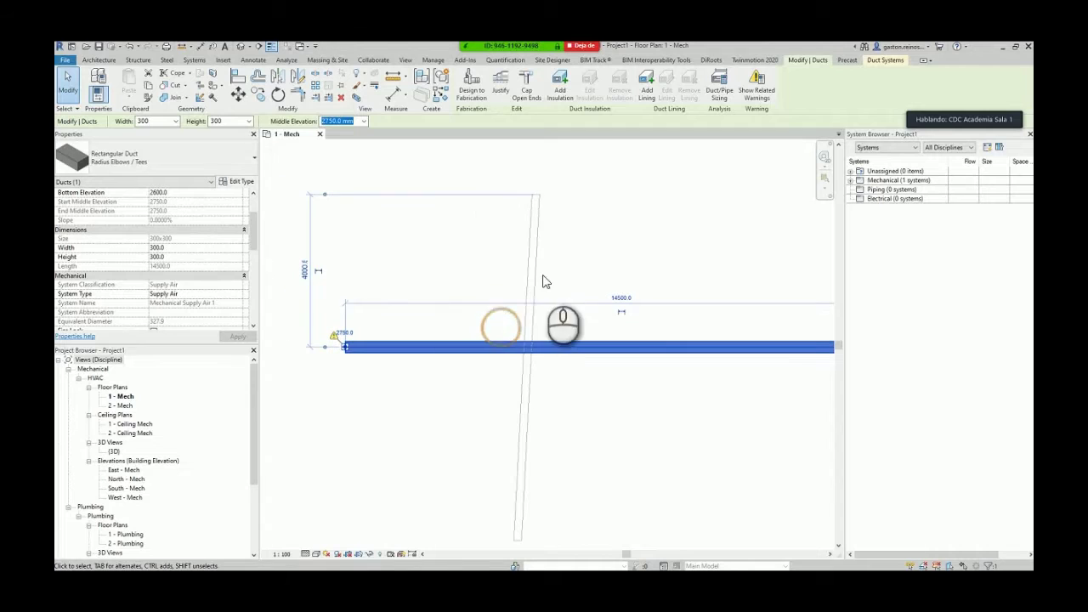
click(562, 455)
middle_drag(561, 401, 566, 306)
scroll(569, 208, down, 1)
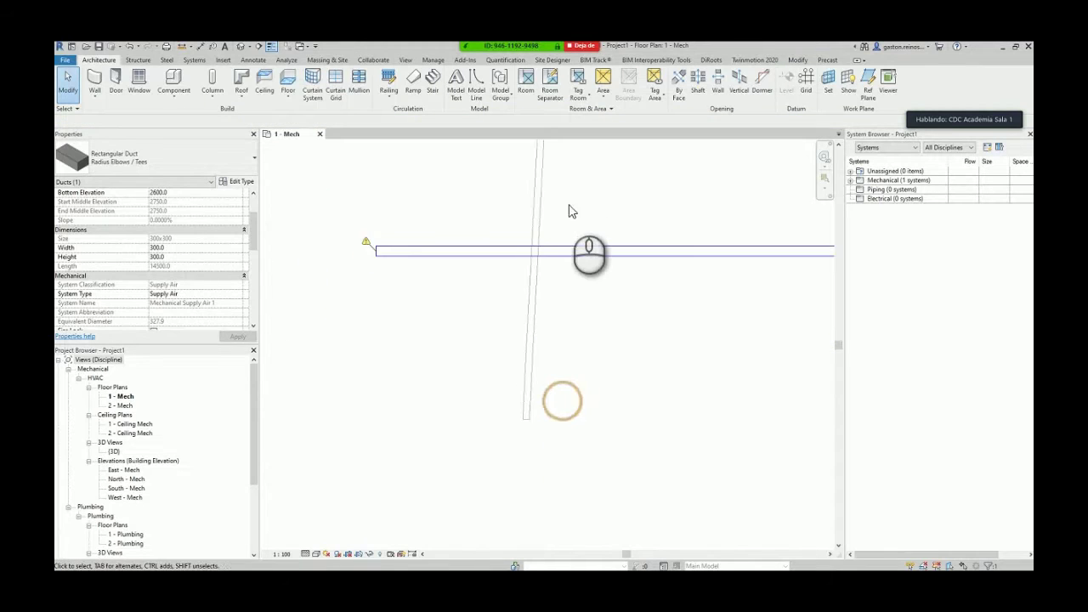
middle_drag(564, 185, 507, 263)
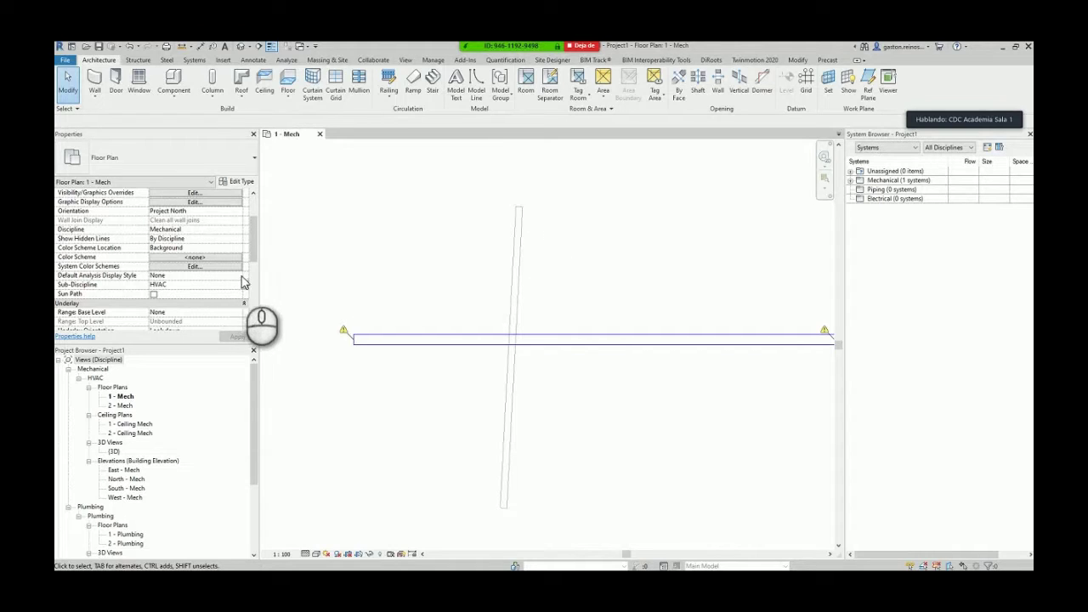
- Set the 1 - Mech floor plan's discipline to Architectural
scroll(214, 270, up, 1)
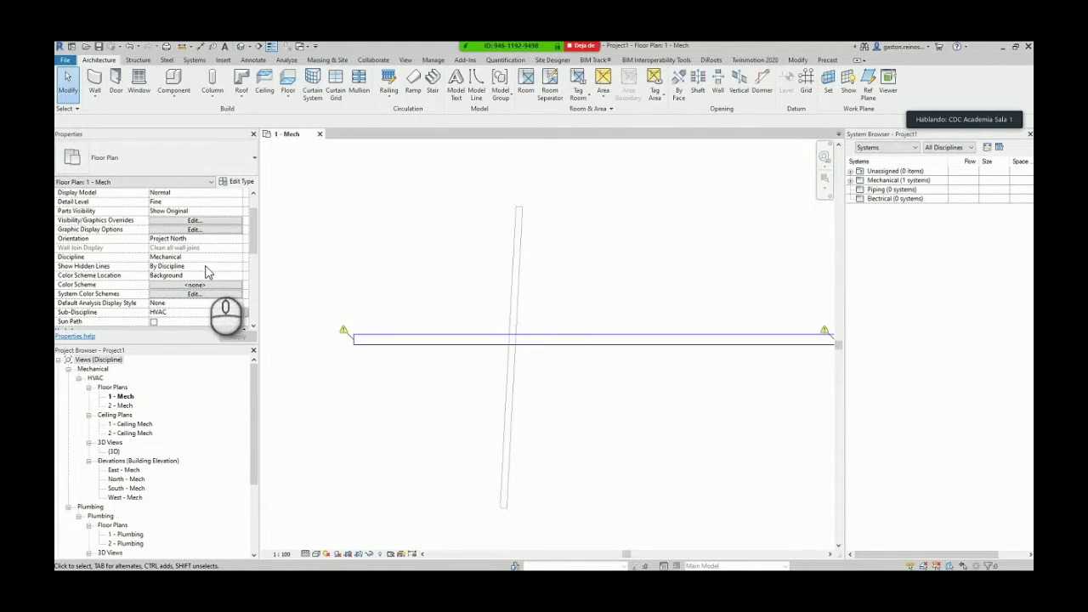
click(239, 257)
click(192, 266)
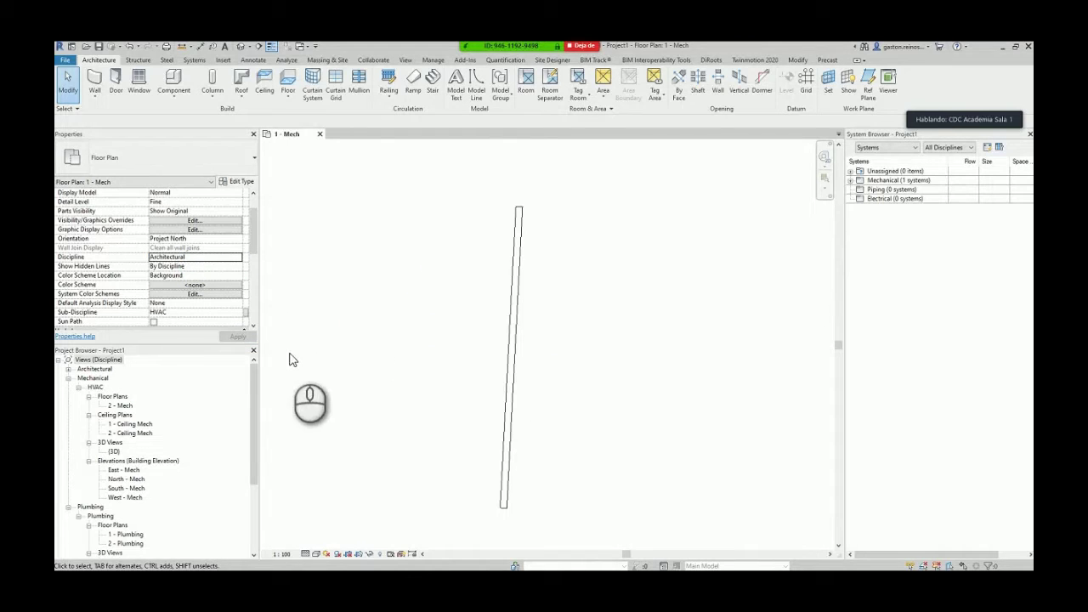
- Straighten the wall to exactly vertical by moving its lower endpoint, making it 7900 mm long
click(505, 432)
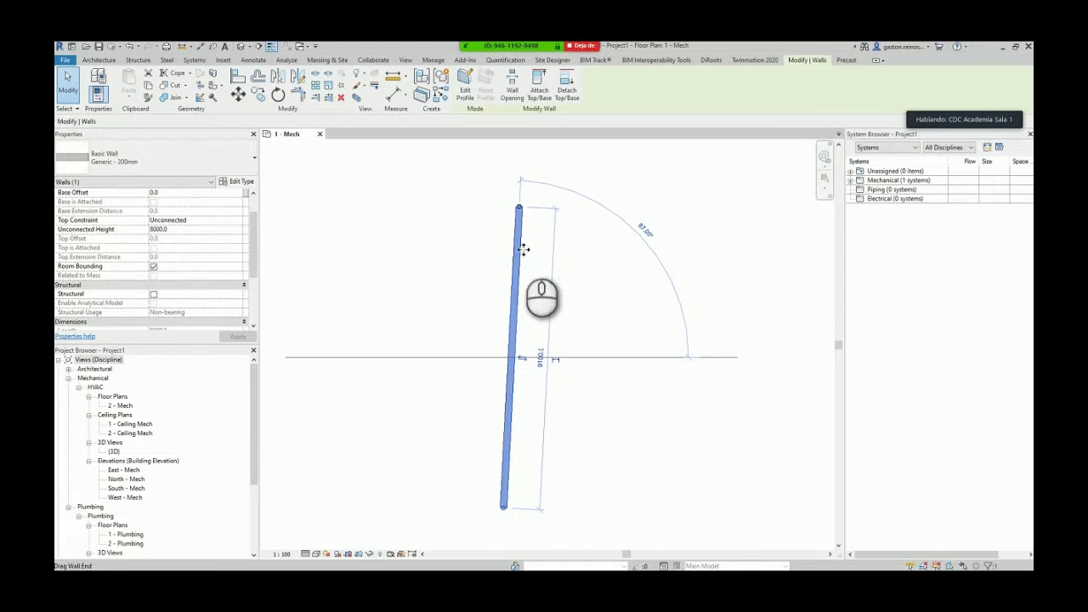
click(502, 510)
drag(515, 508, 520, 470)
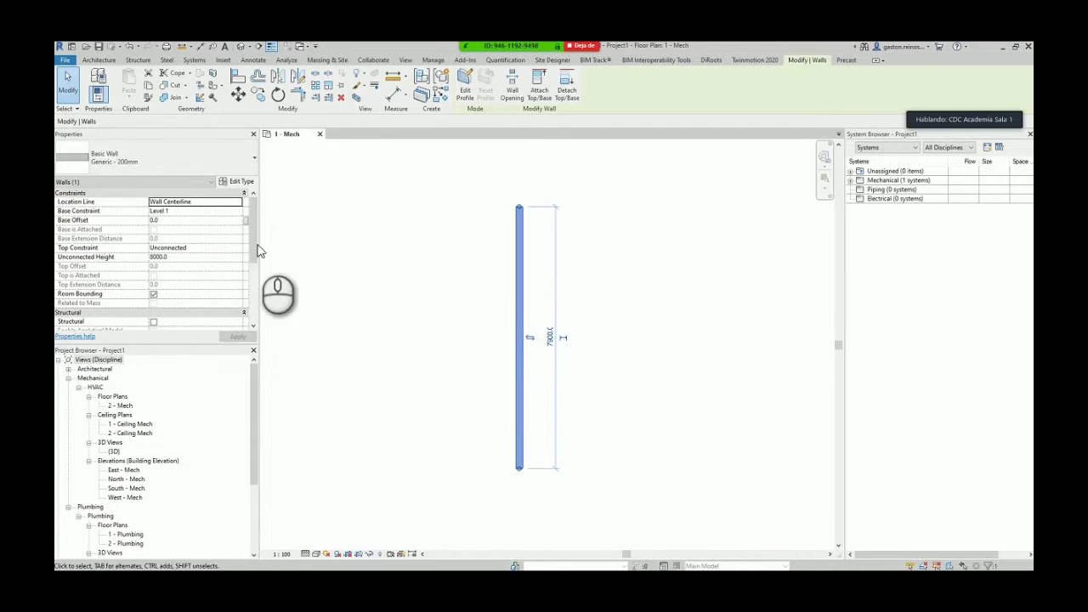
- Enable the Structural property of the vertical wall
click(438, 293)
click(519, 220)
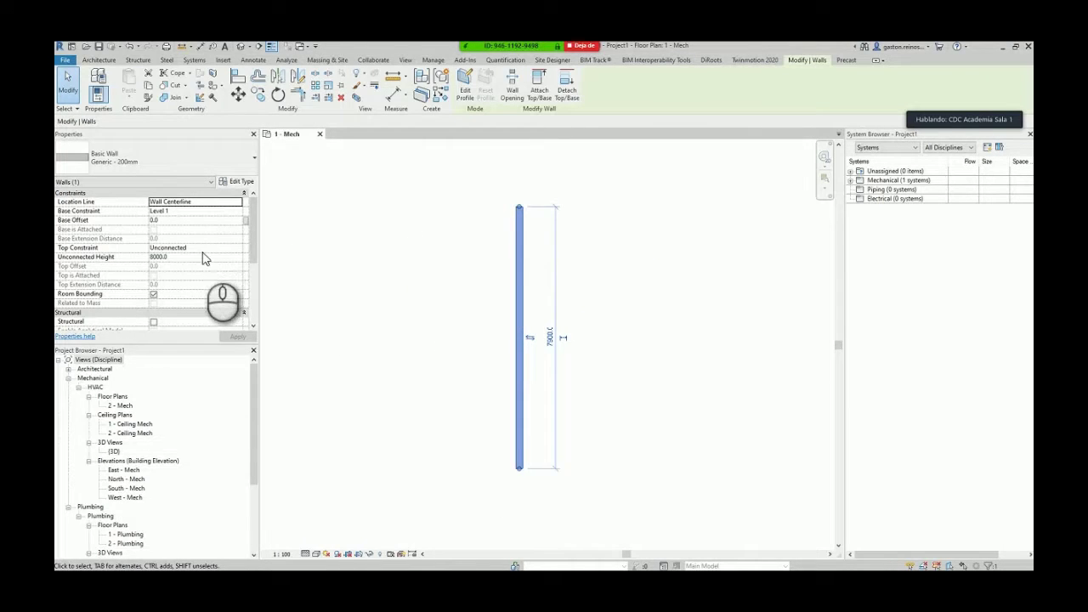
scroll(204, 259, down, 4)
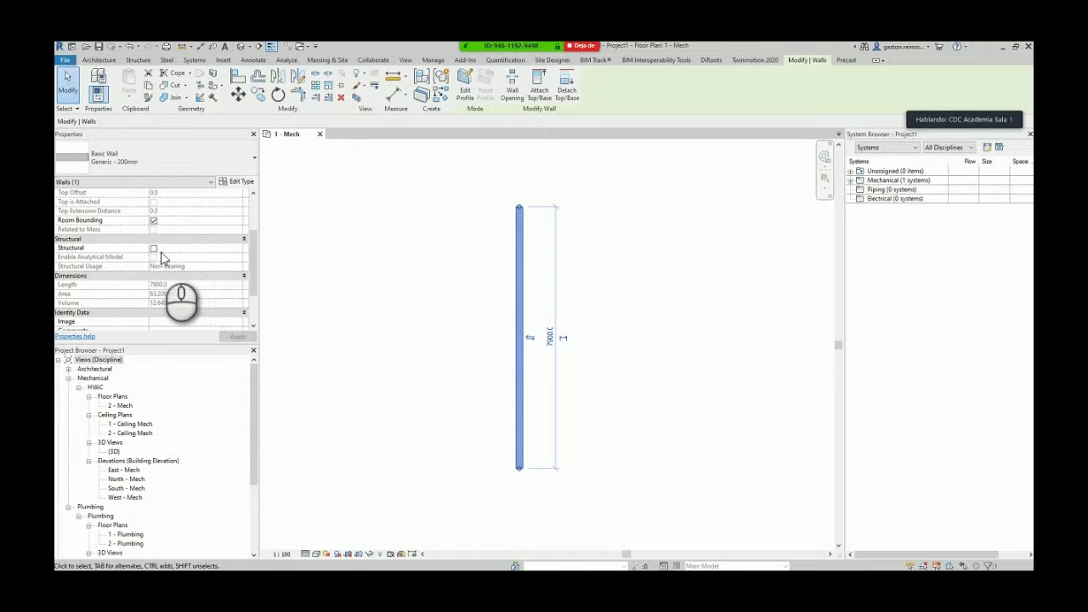
click(154, 247)
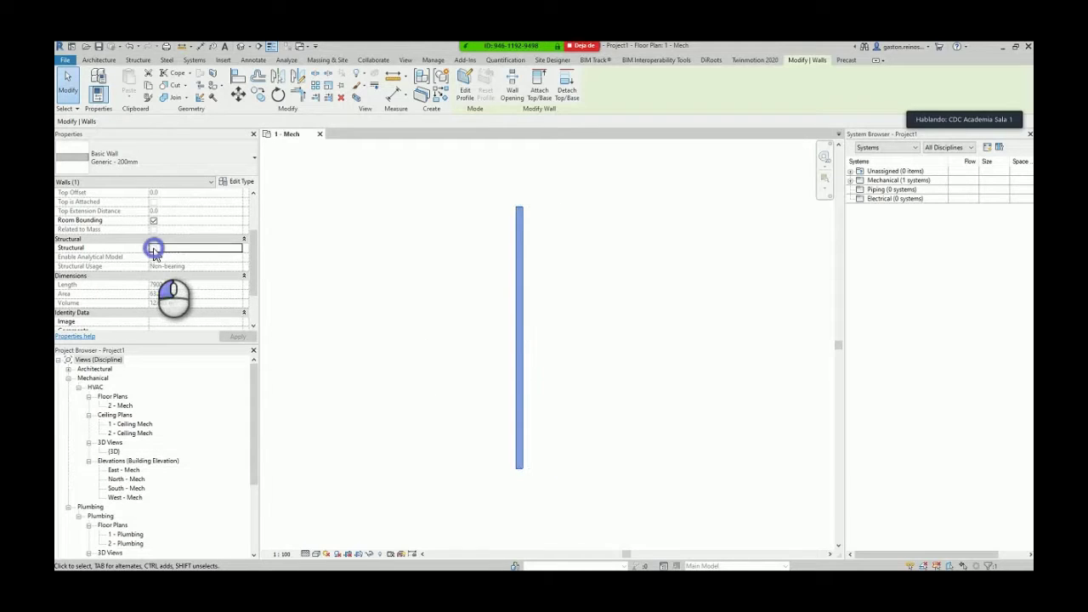
- Set the floor plan's discipline to Structural
click(342, 299)
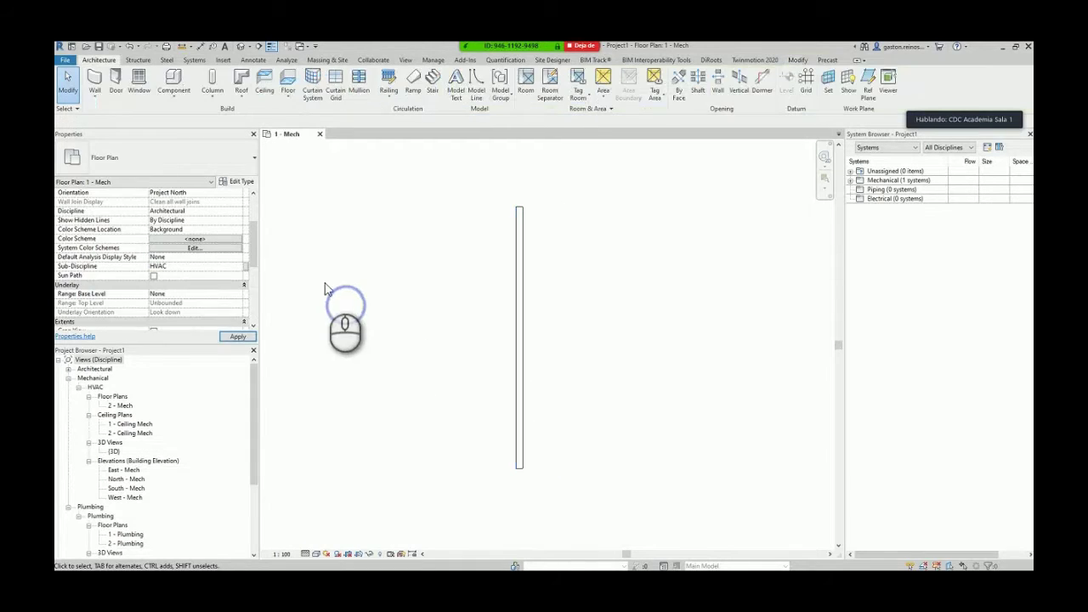
click(240, 212)
click(189, 229)
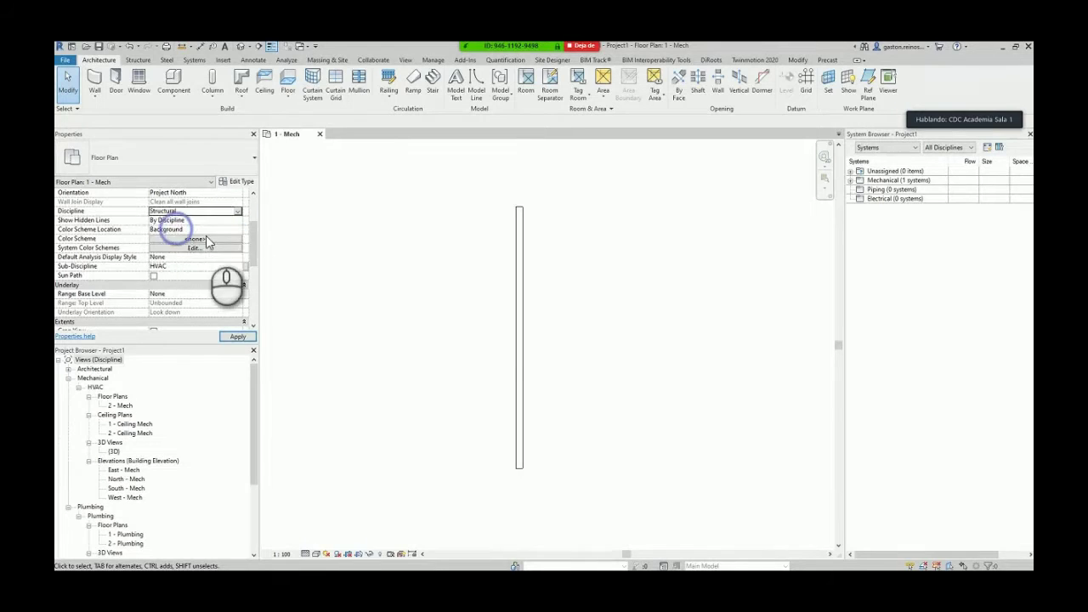
- Turn off the Structural property of the vertical wall
click(513, 264)
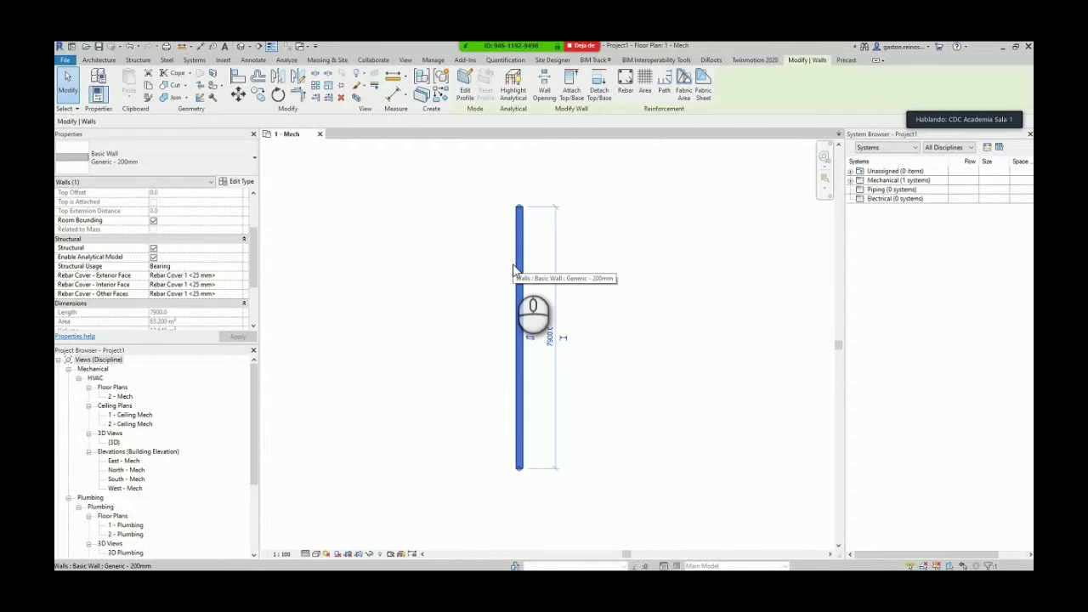
click(153, 251)
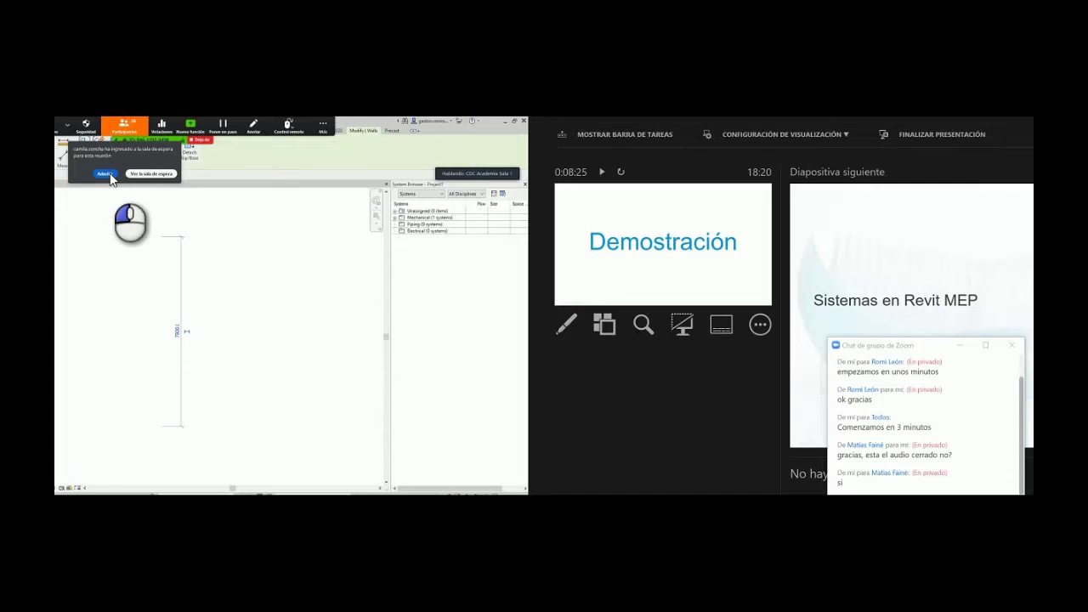
click(456, 119)
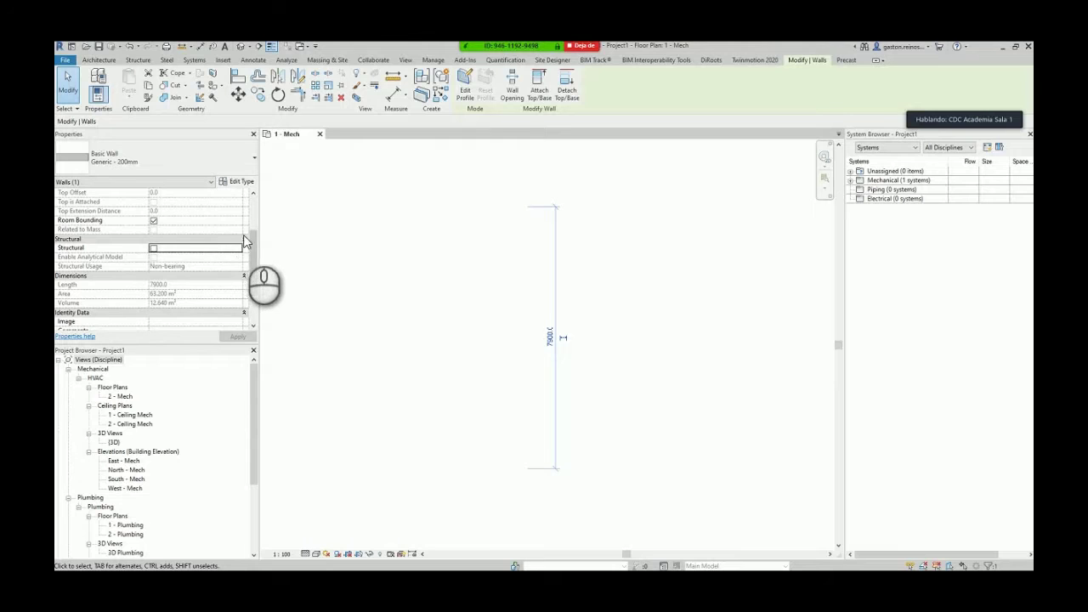
scroll(247, 245, up, 2)
scroll(242, 268, down, 3)
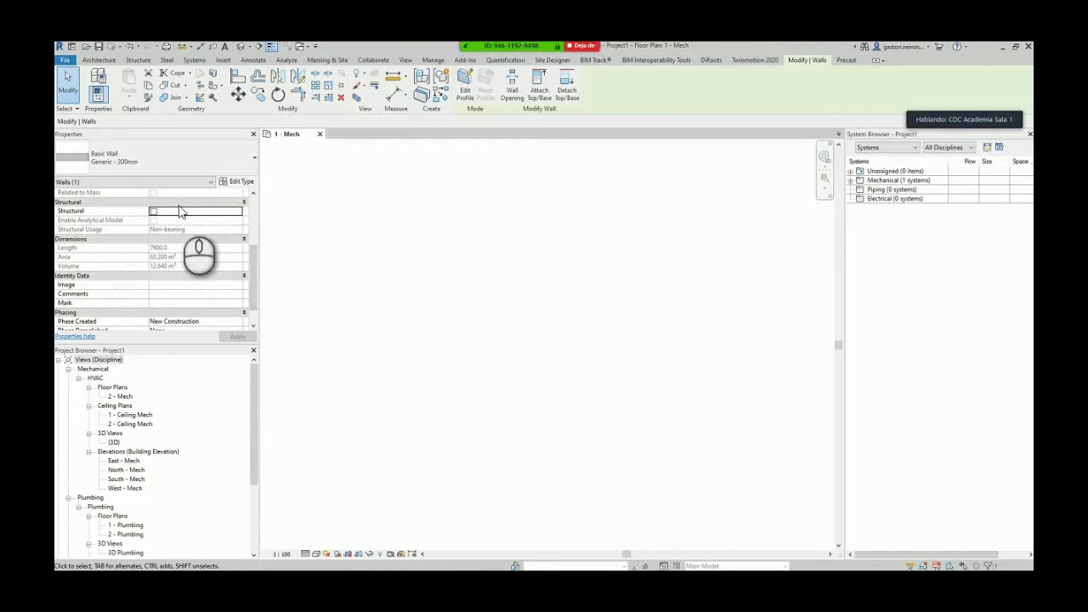
- Deselect the wall and set the floor plan's discipline to Mechanical
click(412, 278)
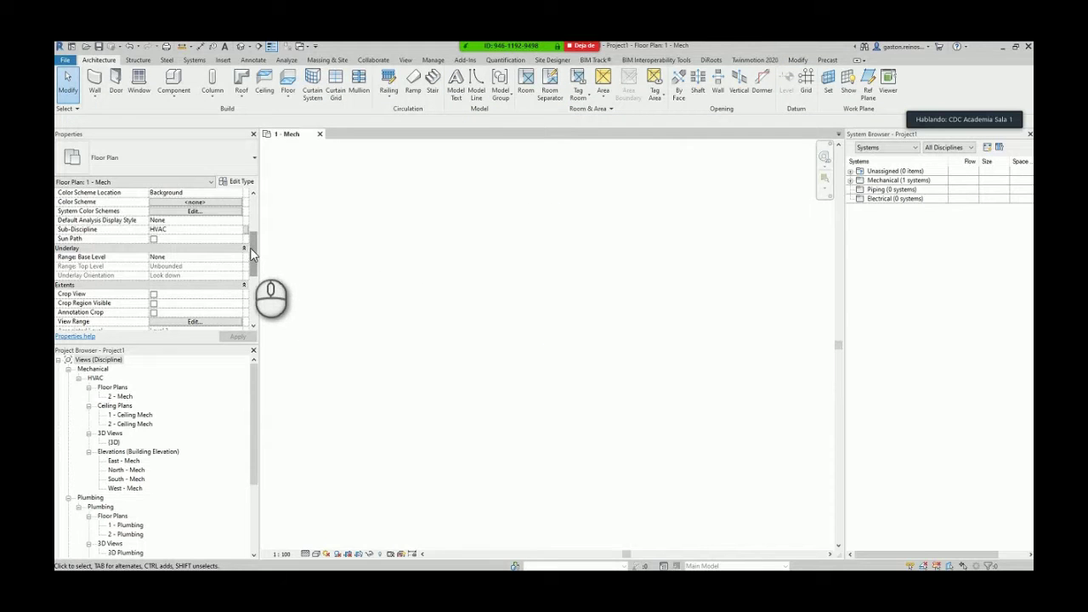
click(254, 238)
drag(257, 253, 260, 234)
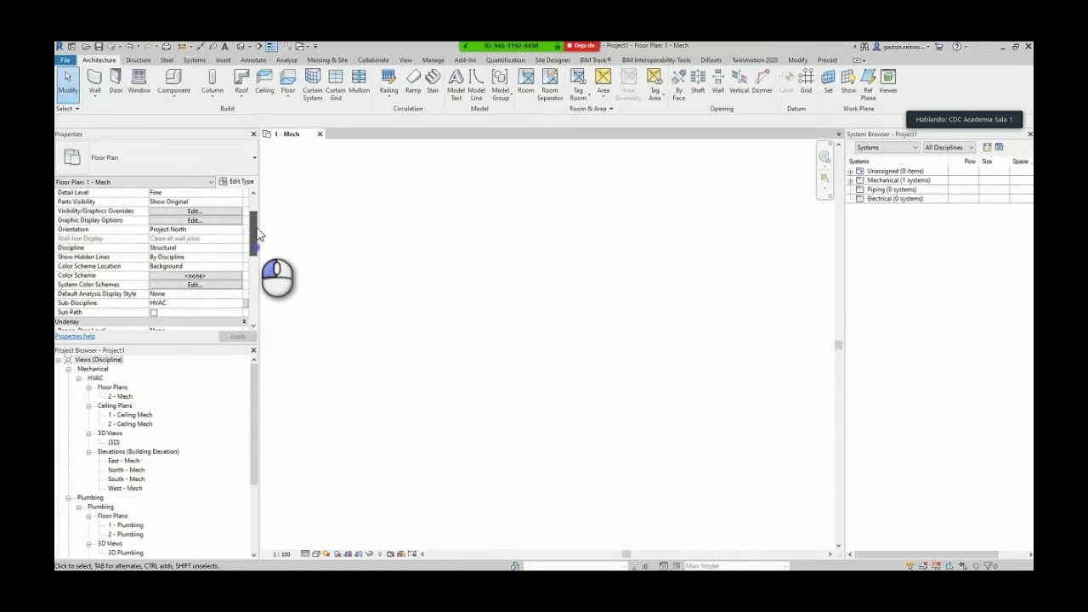
click(238, 248)
click(184, 275)
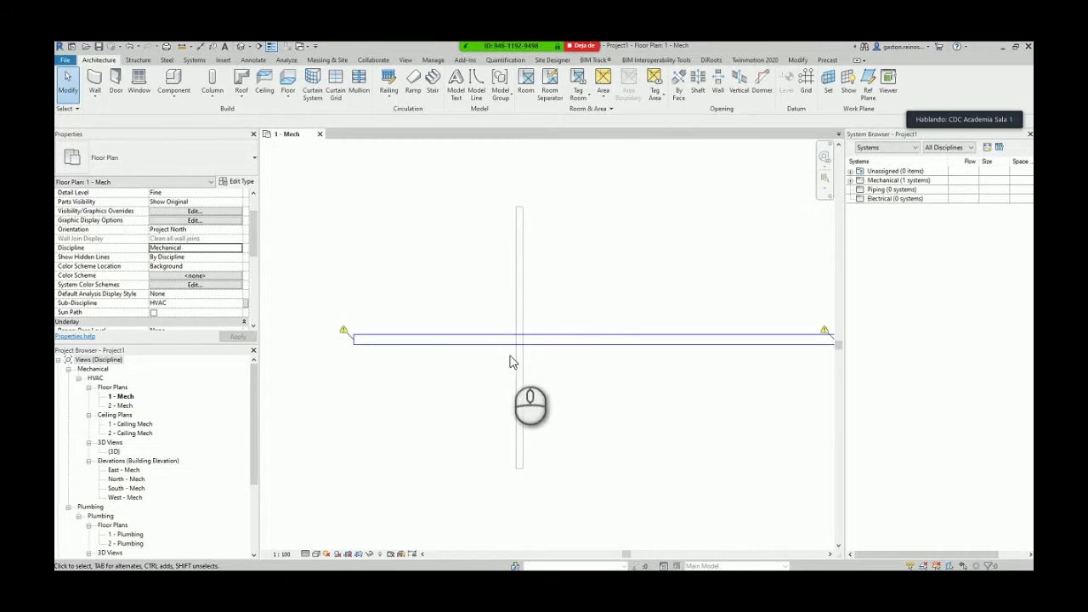
scroll(514, 358, down, 2)
middle_drag(517, 284, 511, 239)
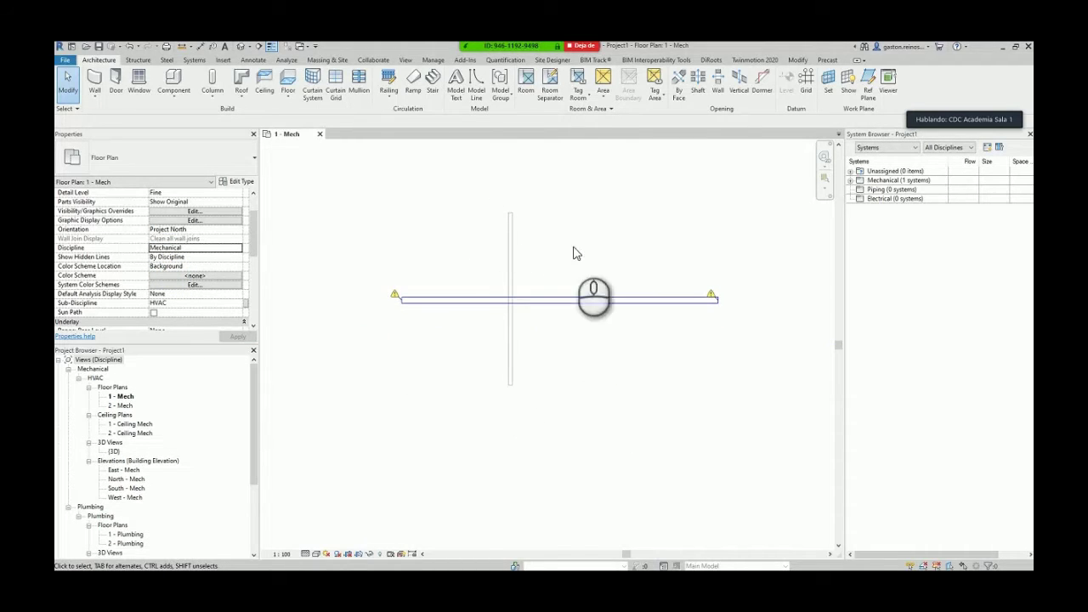
- Set the floor plan's discipline to Coordination and inspect the wall and duct where they cross
click(239, 250)
click(184, 295)
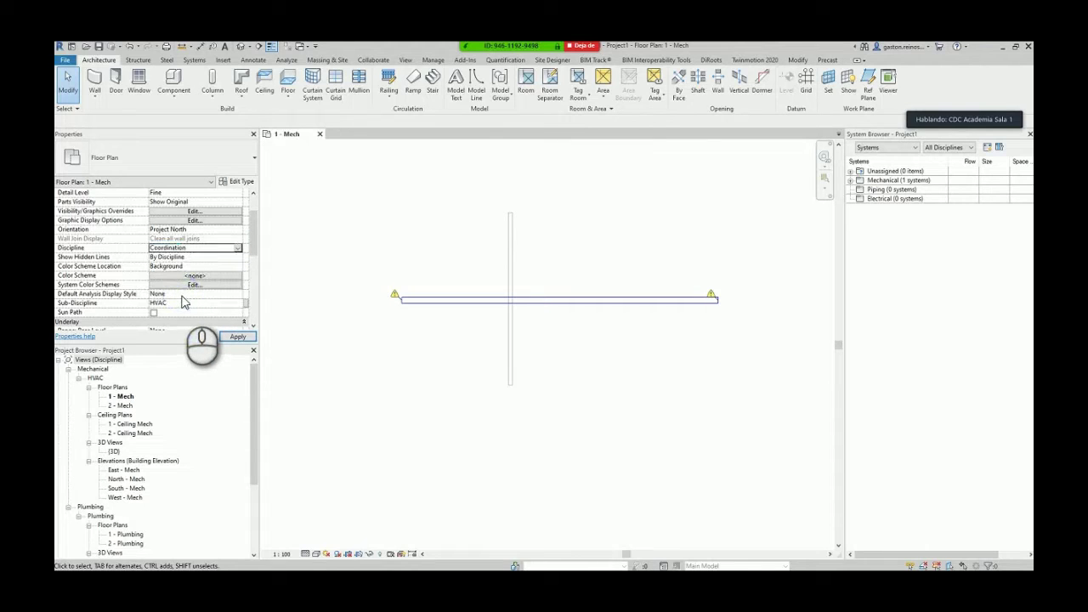
click(416, 310)
scroll(536, 306, up, 2)
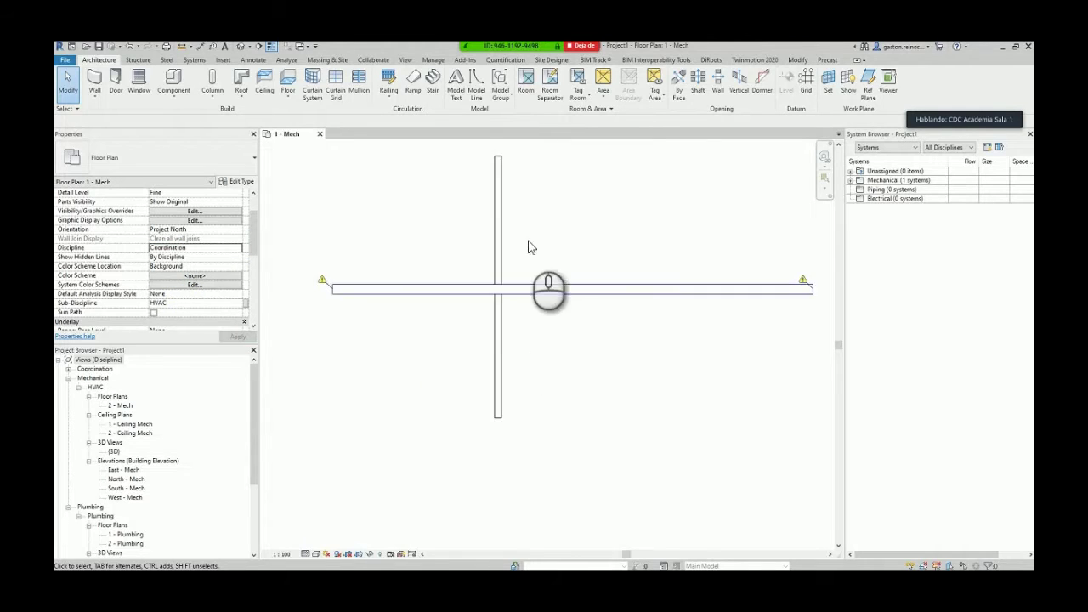
middle_drag(503, 283, 503, 415)
middle_drag(517, 372, 546, 262)
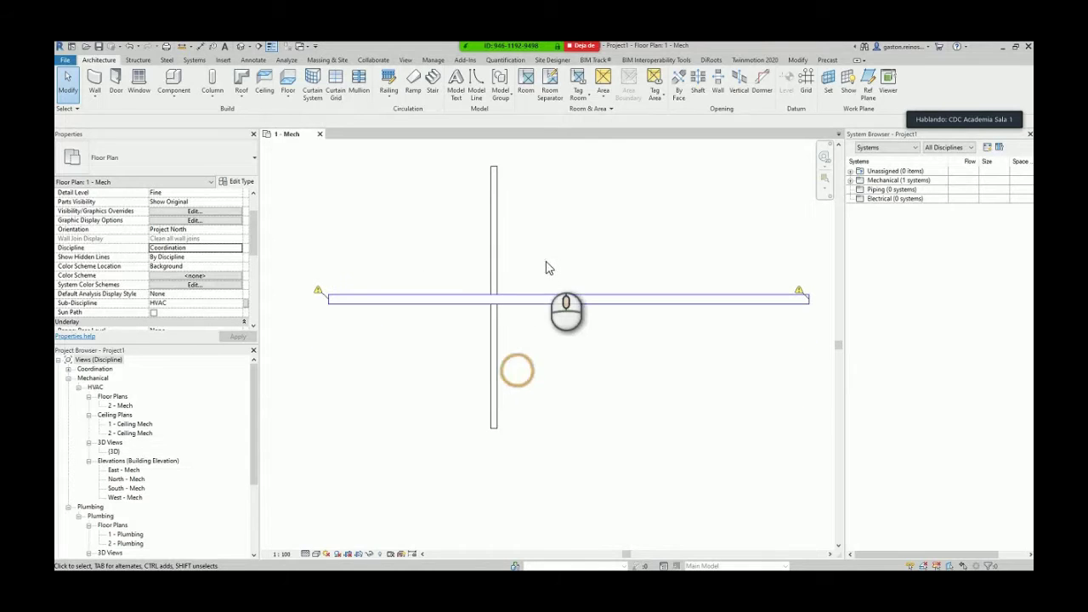
click(546, 260)
click(493, 223)
click(620, 325)
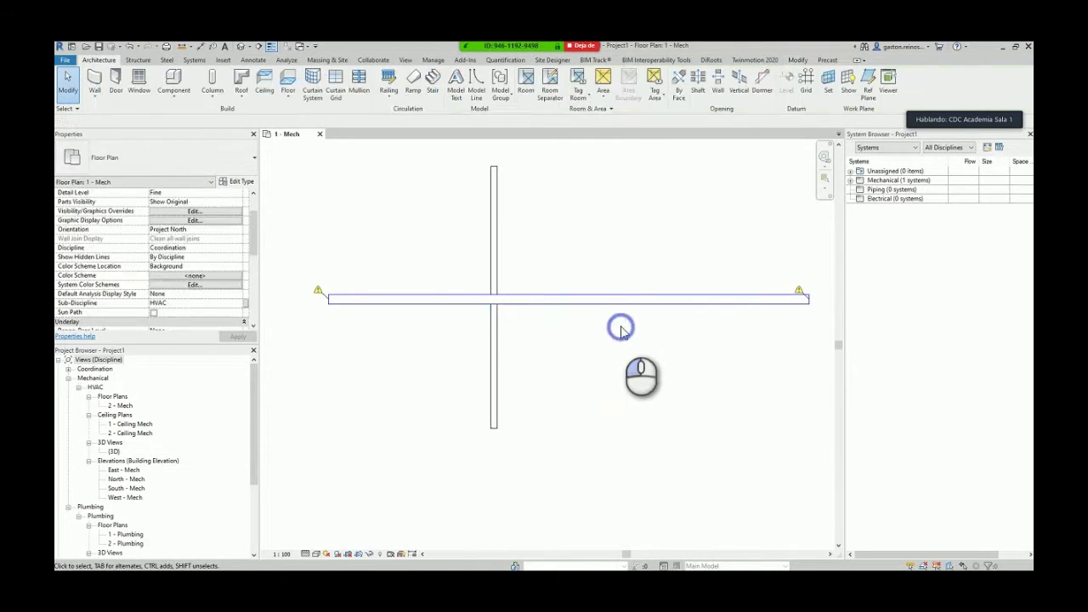
click(621, 307)
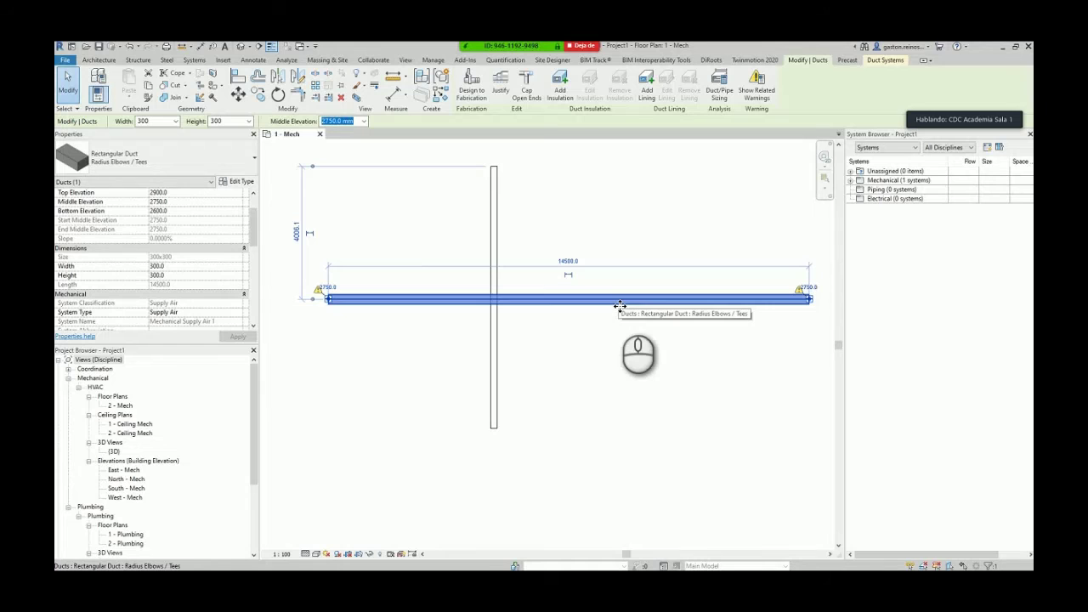
click(554, 367)
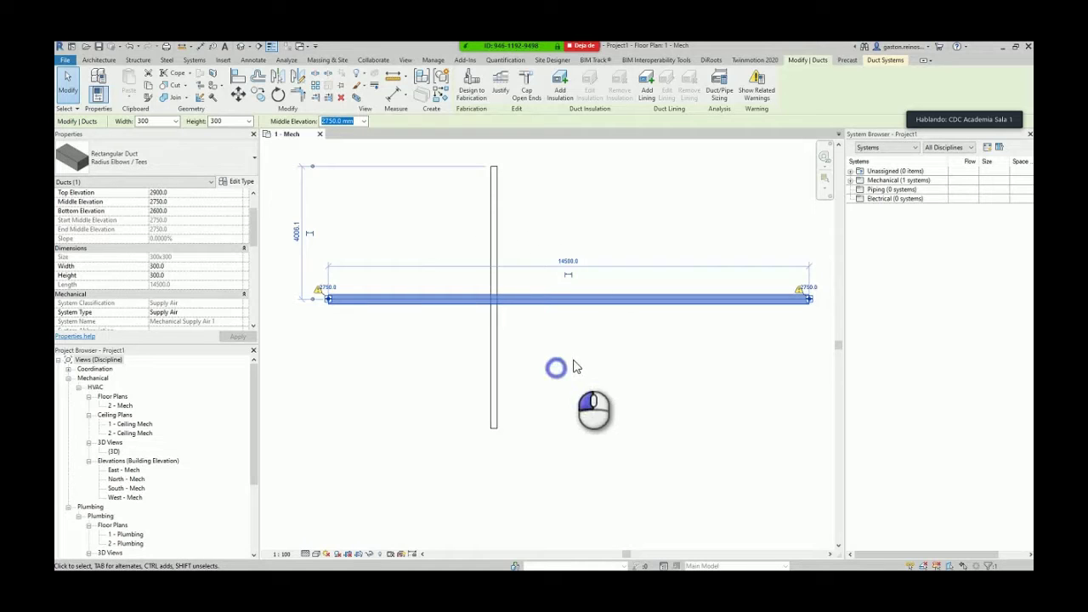
scroll(586, 293, down, 1)
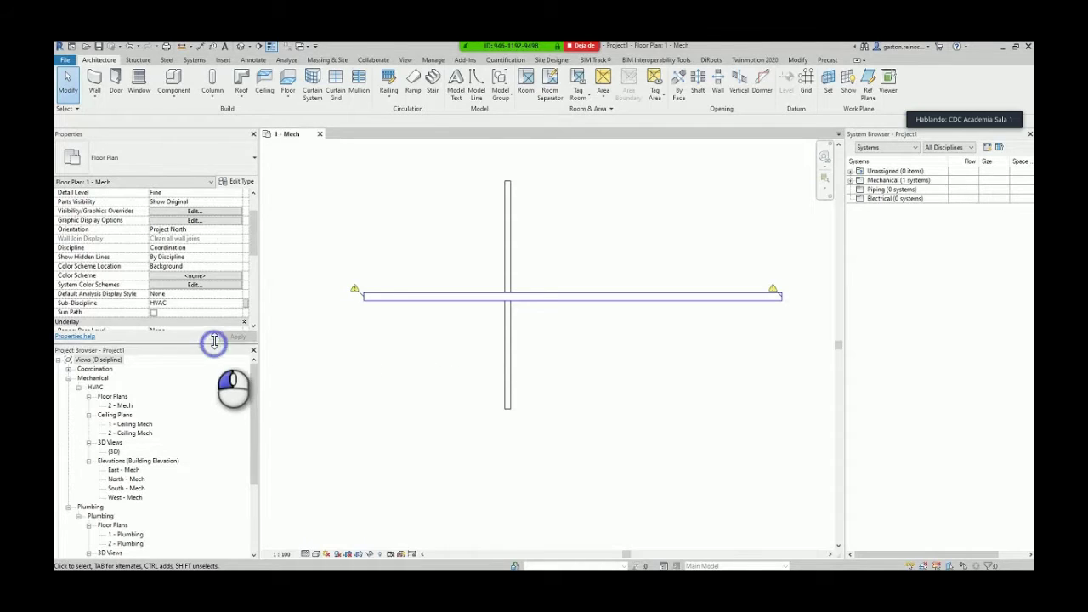
- Enlarge the Project Browser and reduce its Coordination, Mechanical and Plumbing groups to their sub-disciplines
drag(214, 341, 224, 208)
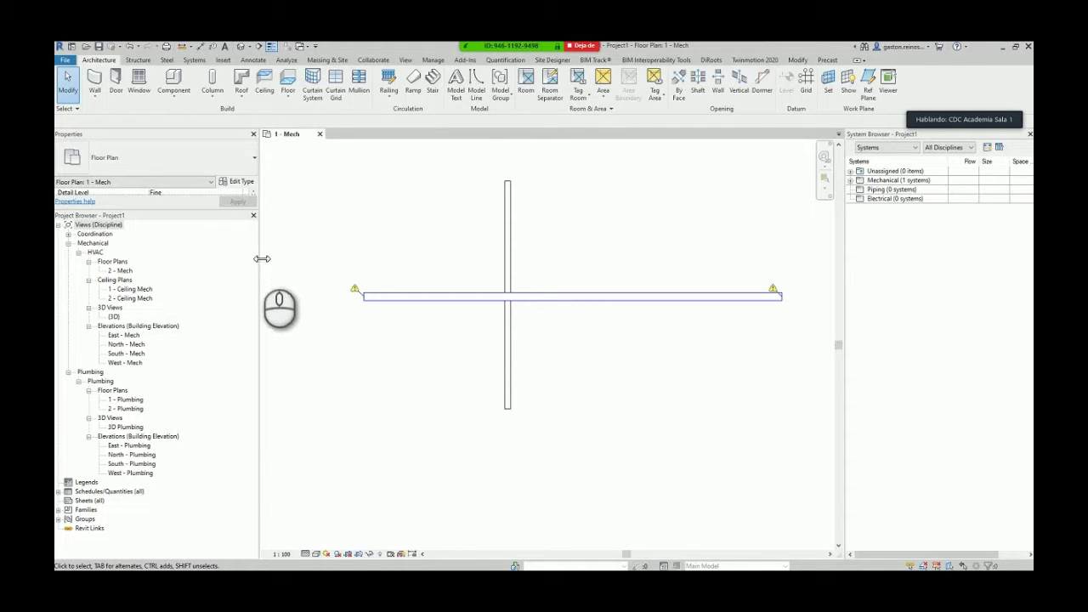
drag(262, 258, 351, 259)
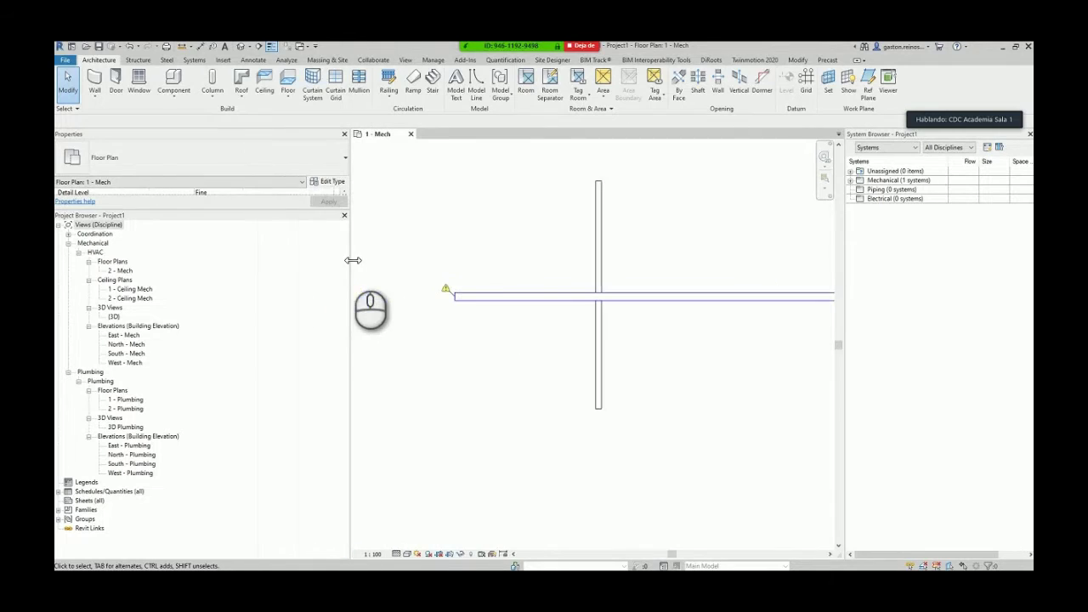
click(69, 244)
click(69, 253)
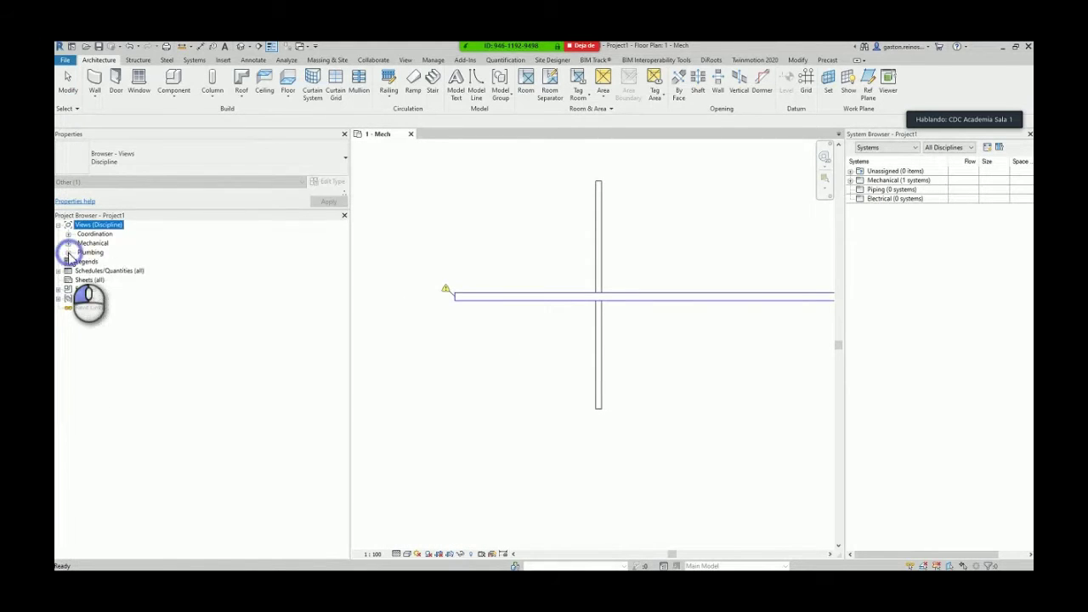
click(69, 254)
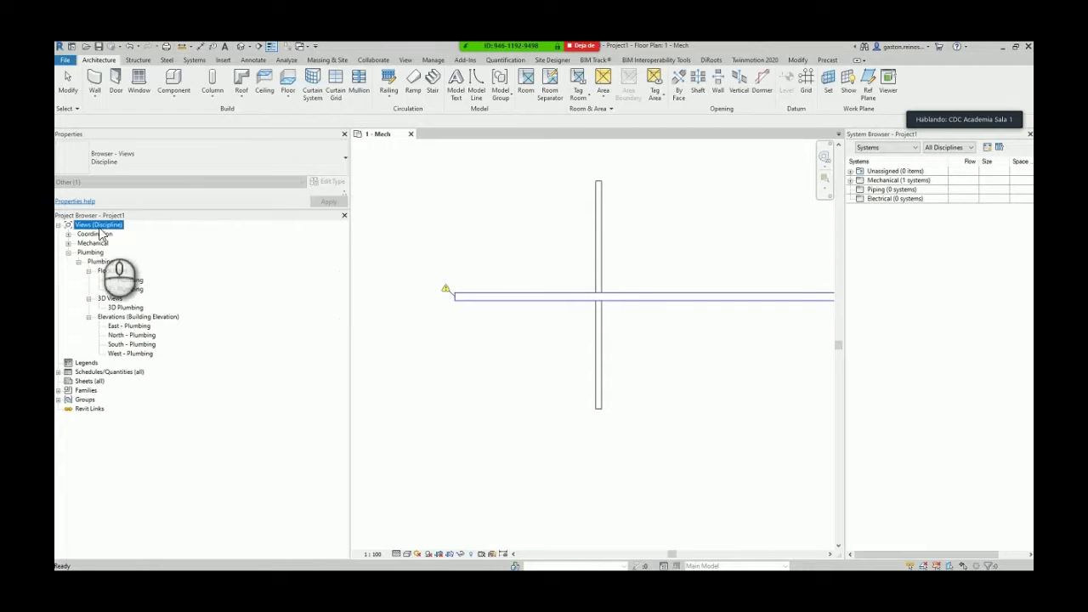
click(68, 254)
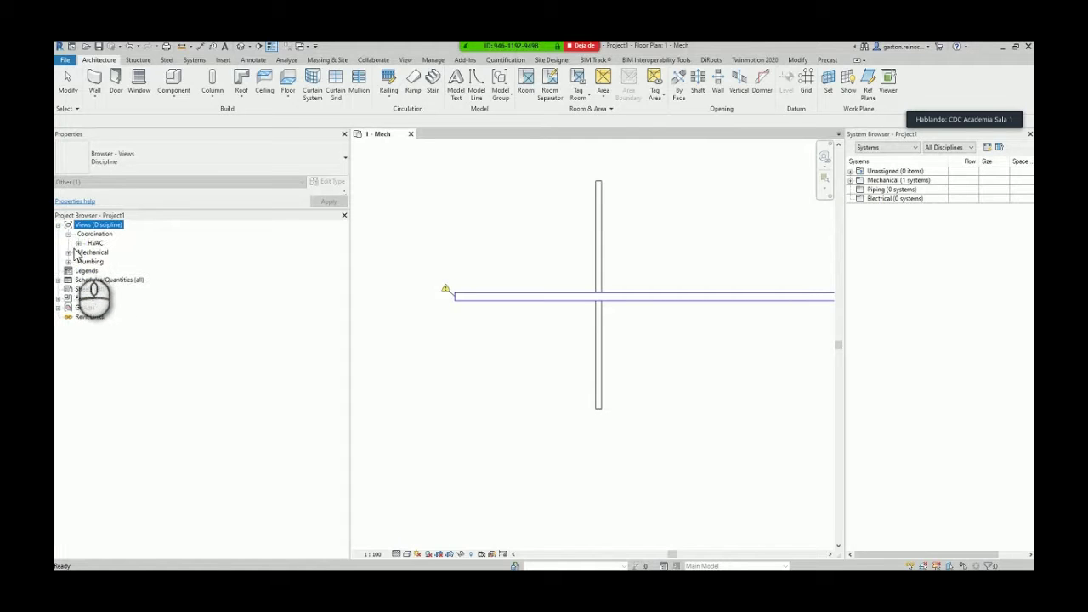
click(69, 252)
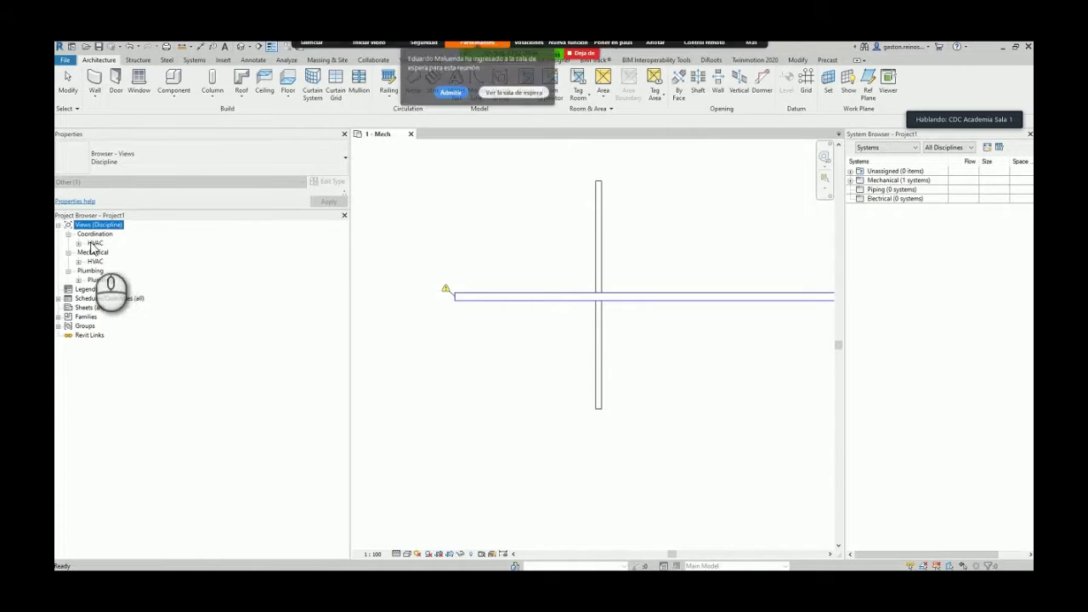
click(453, 121)
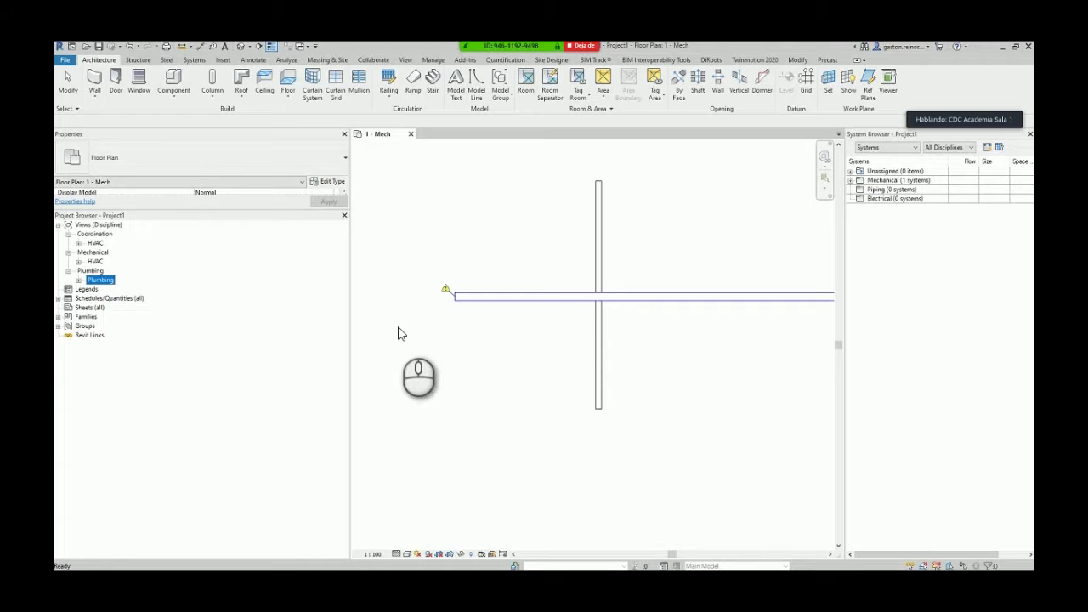
- Expand the Plumbing and HVAC sub-disciplines in the Project Browser, keeping their view categories collapsed
click(78, 280)
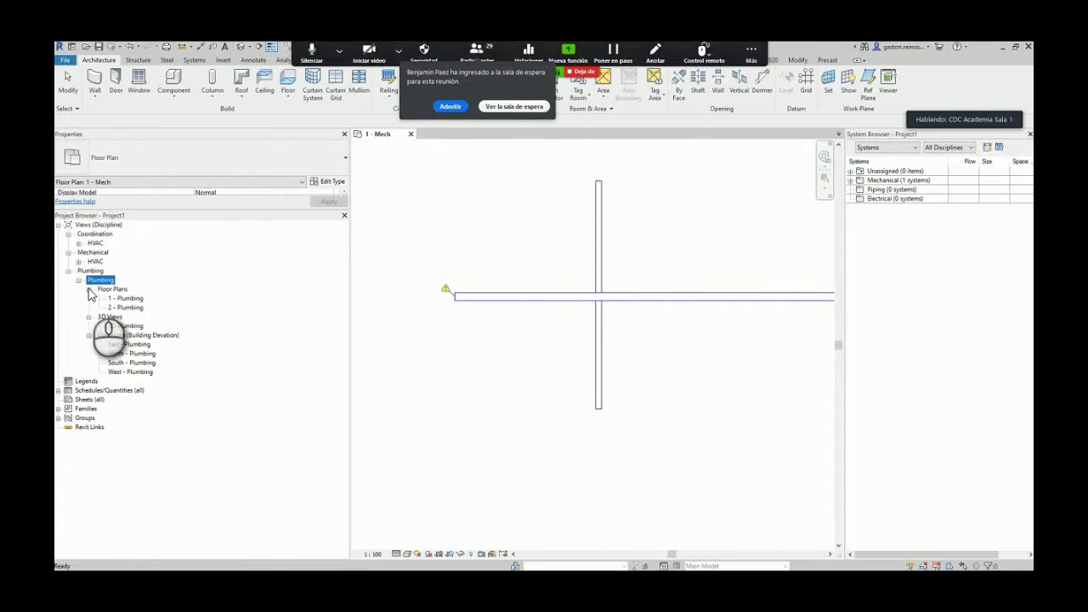
click(90, 290)
click(451, 108)
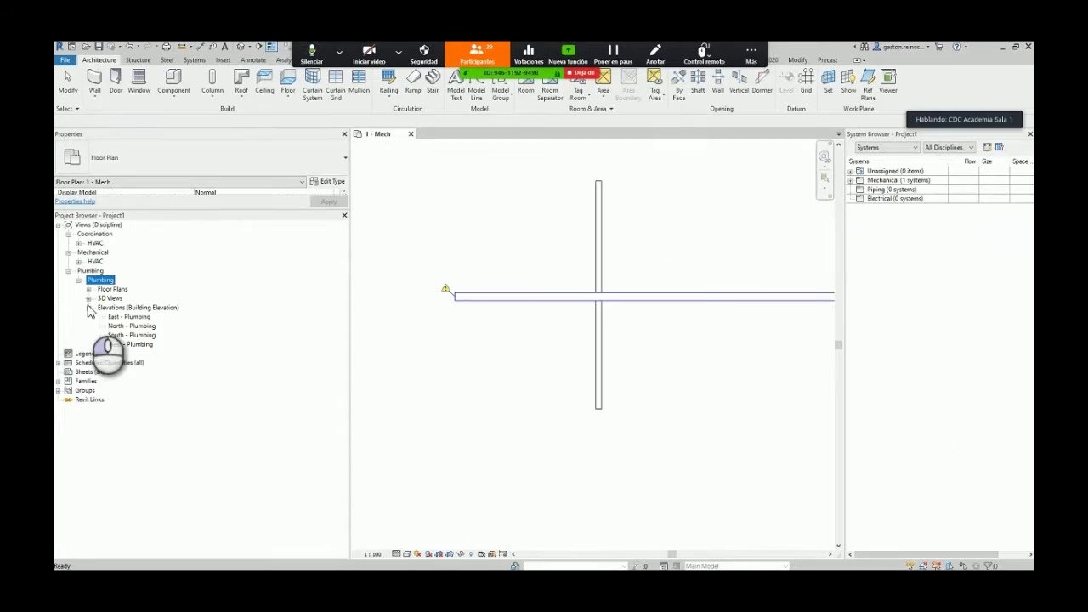
click(89, 307)
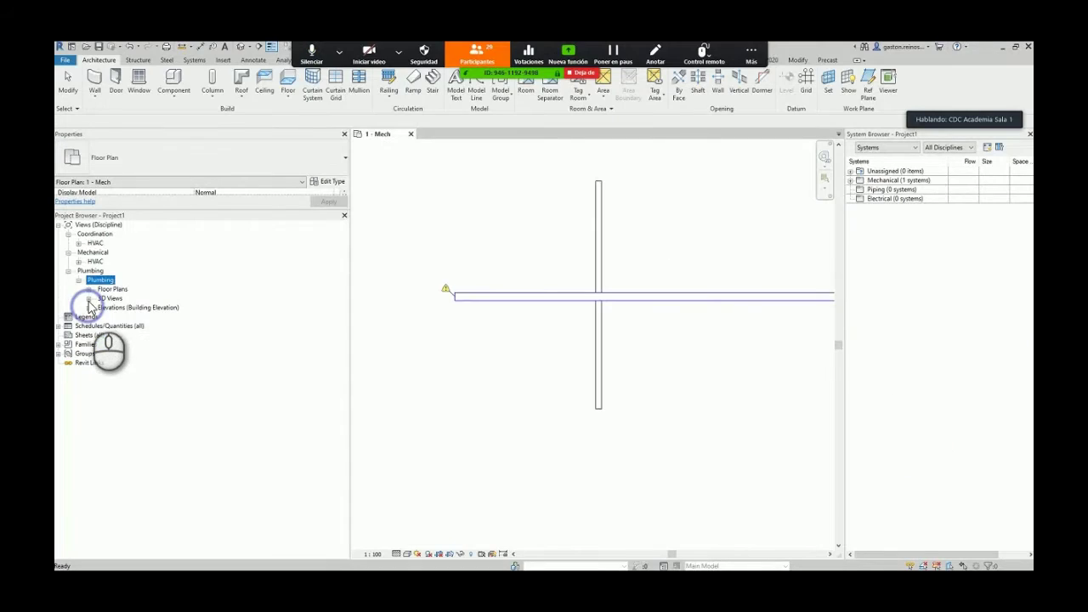
click(79, 262)
click(88, 271)
click(88, 280)
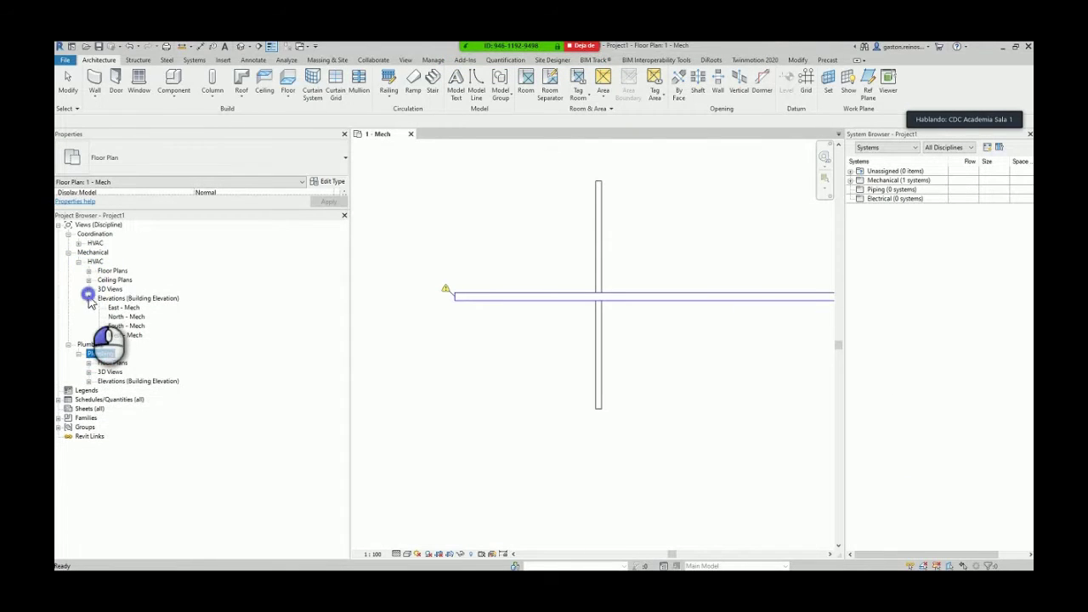
click(78, 244)
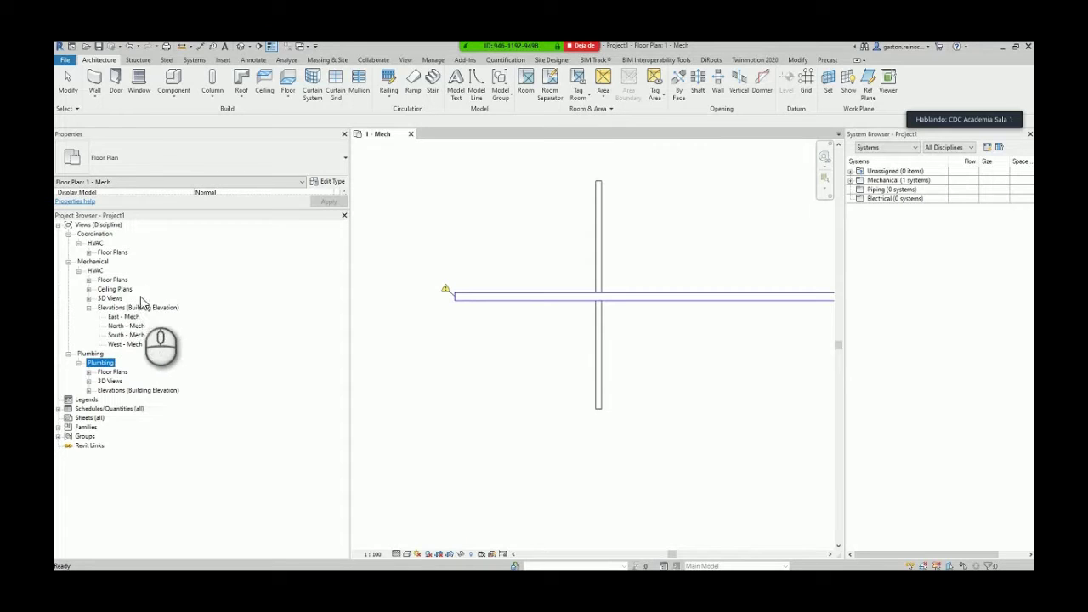
click(90, 308)
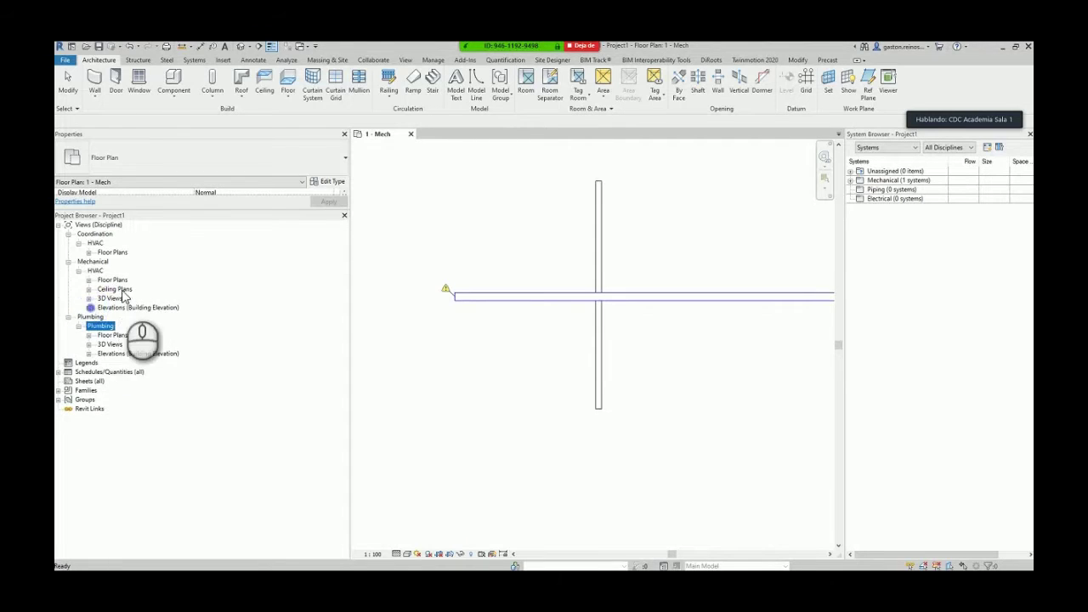
click(446, 345)
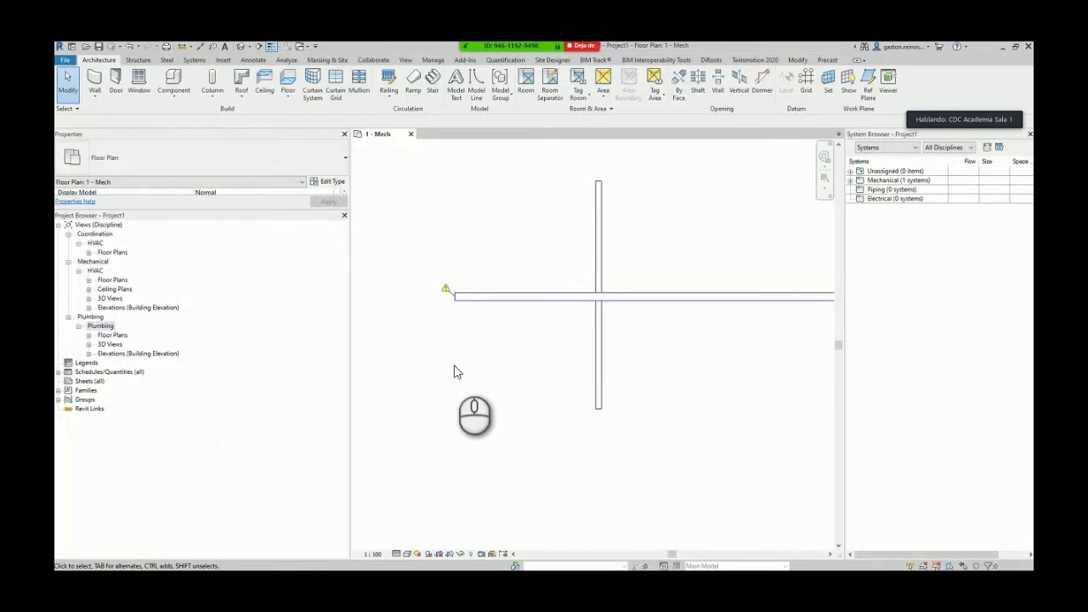
- Give the Properties palette more height and review the discipline options available for the floor plan
scroll(459, 338, down, 2)
drag(309, 210, 306, 321)
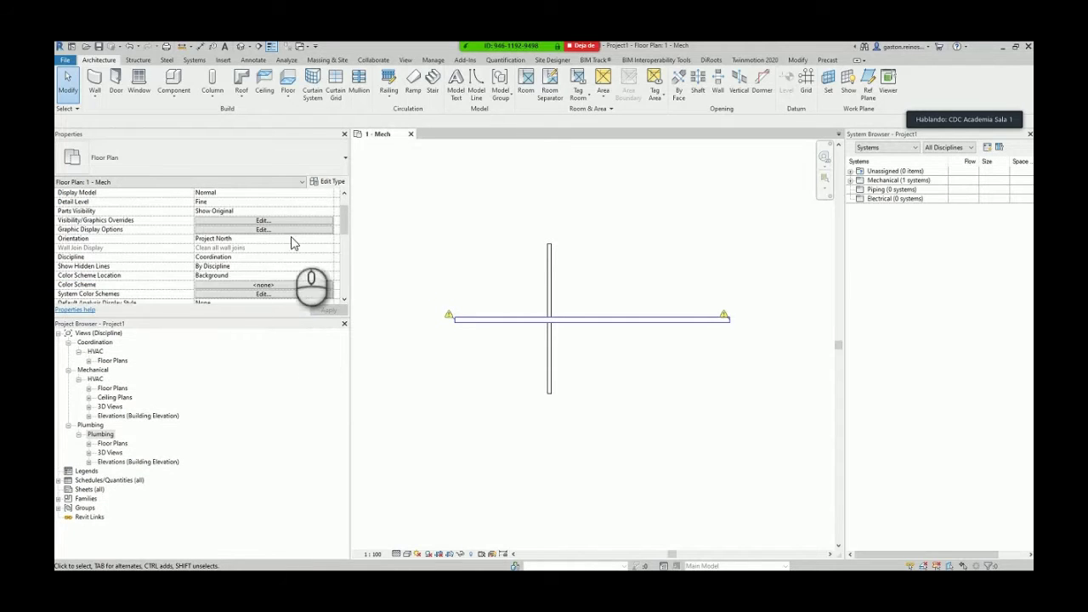
scroll(345, 219, down, 1)
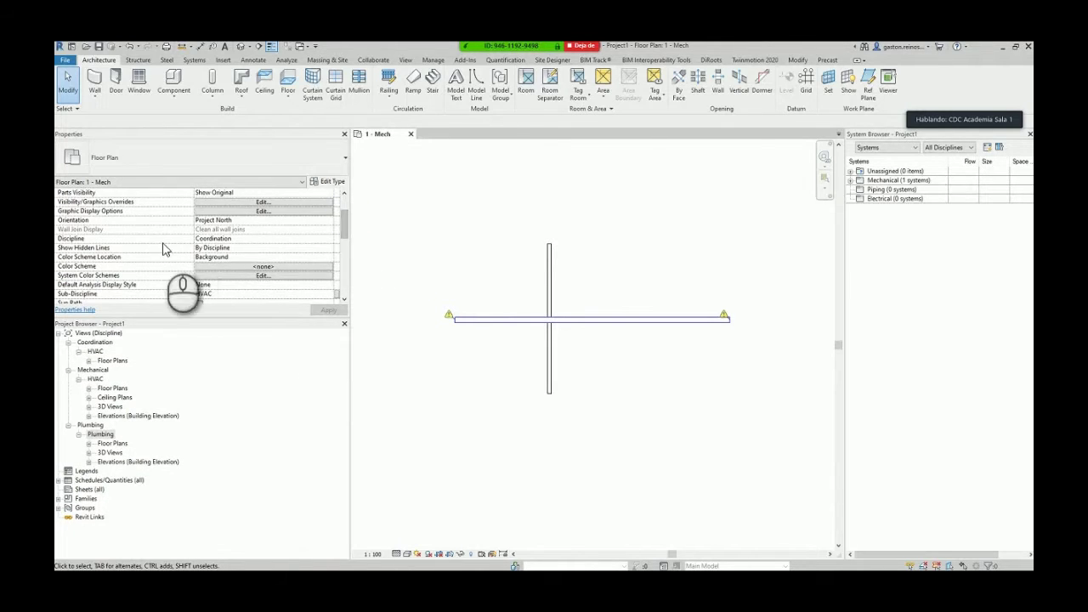
click(328, 244)
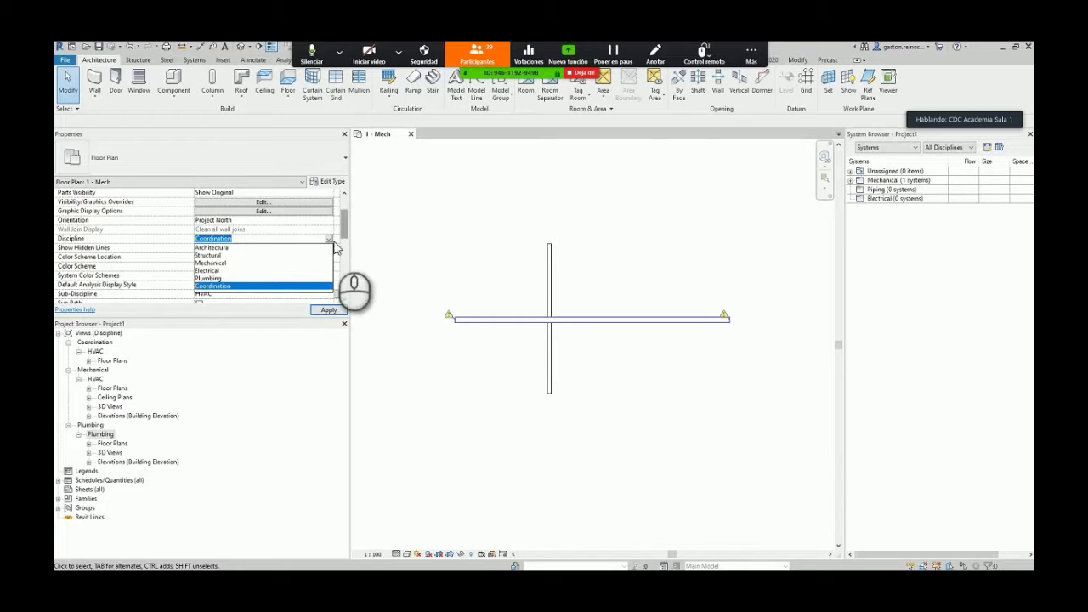
click(276, 239)
click(422, 249)
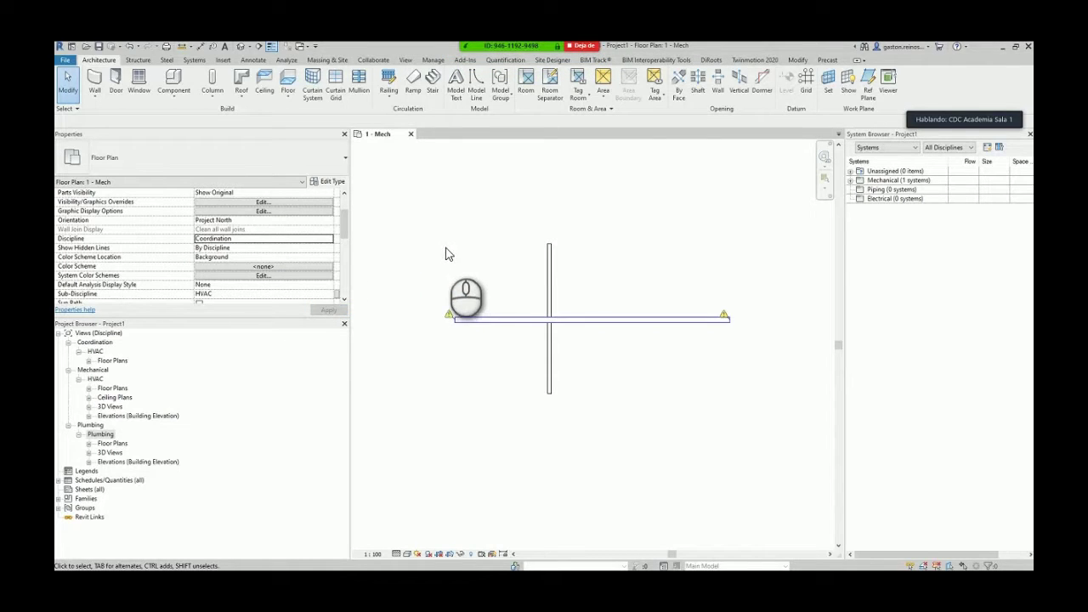
scroll(511, 275, down, 1)
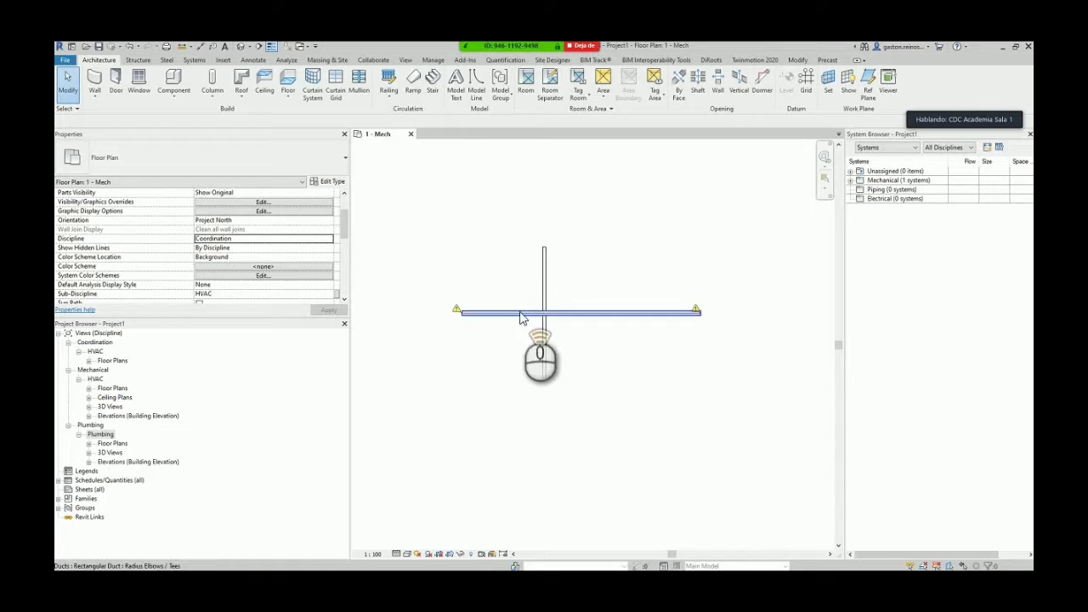
scroll(536, 317, up, 2)
scroll(566, 308, down, 1)
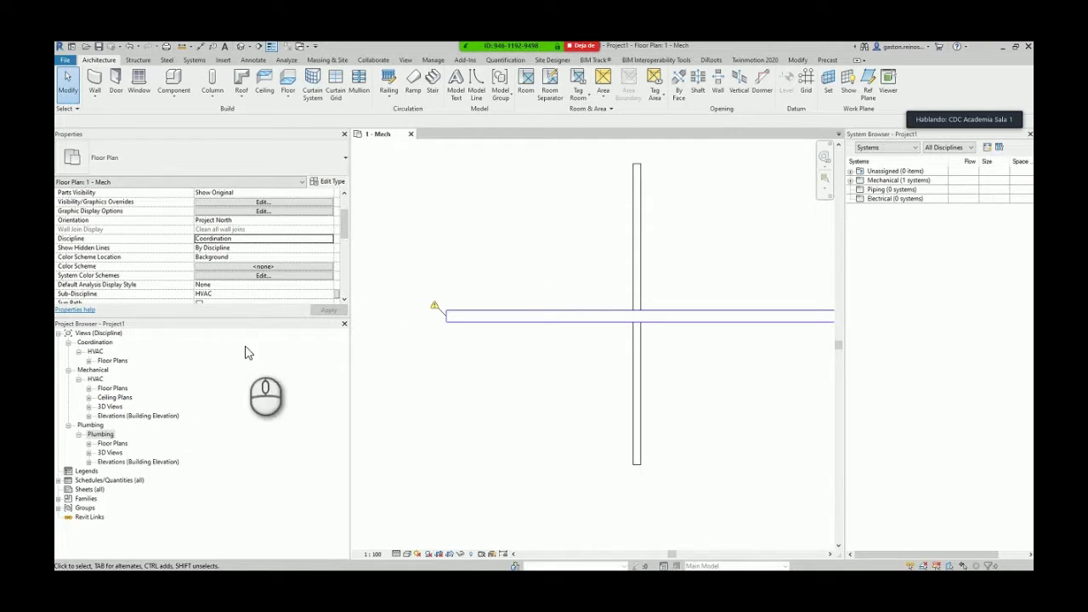
- Select the 1 - Mech floor plan under Coordination and set its discipline to Structural
click(68, 344)
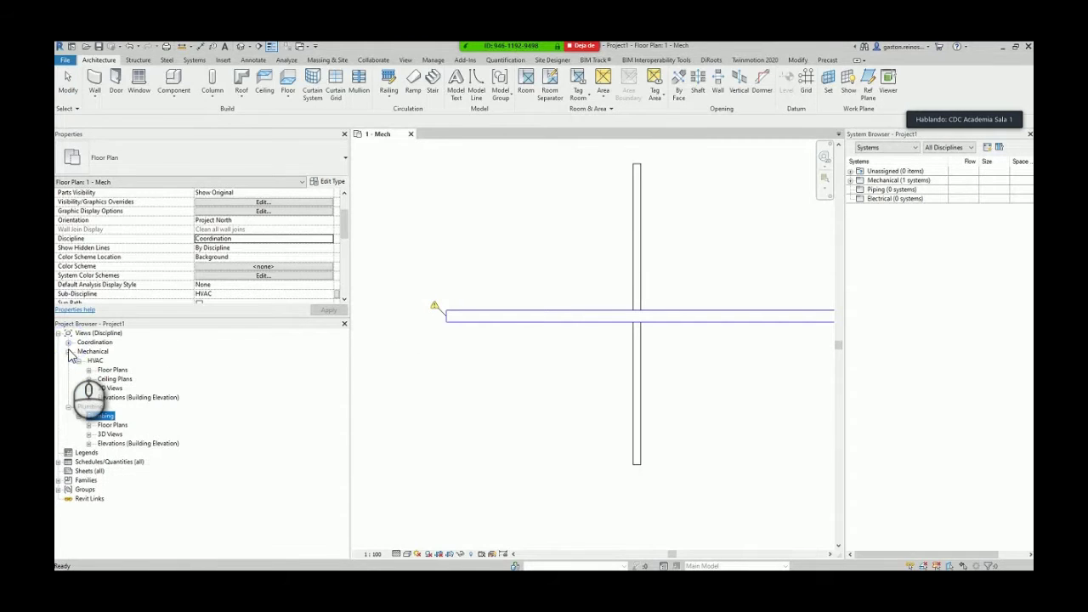
click(69, 343)
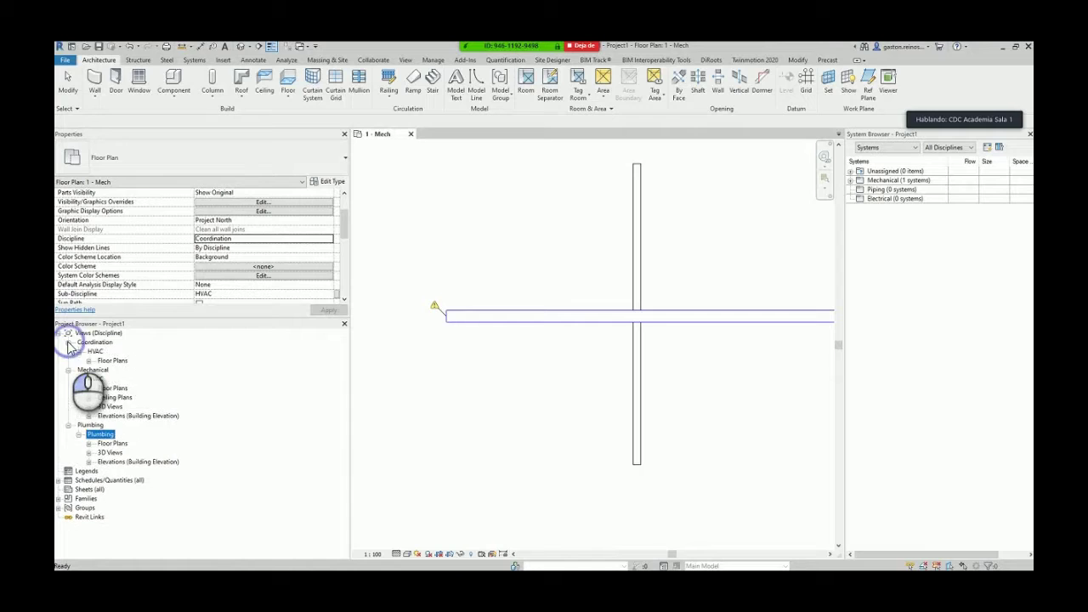
click(120, 370)
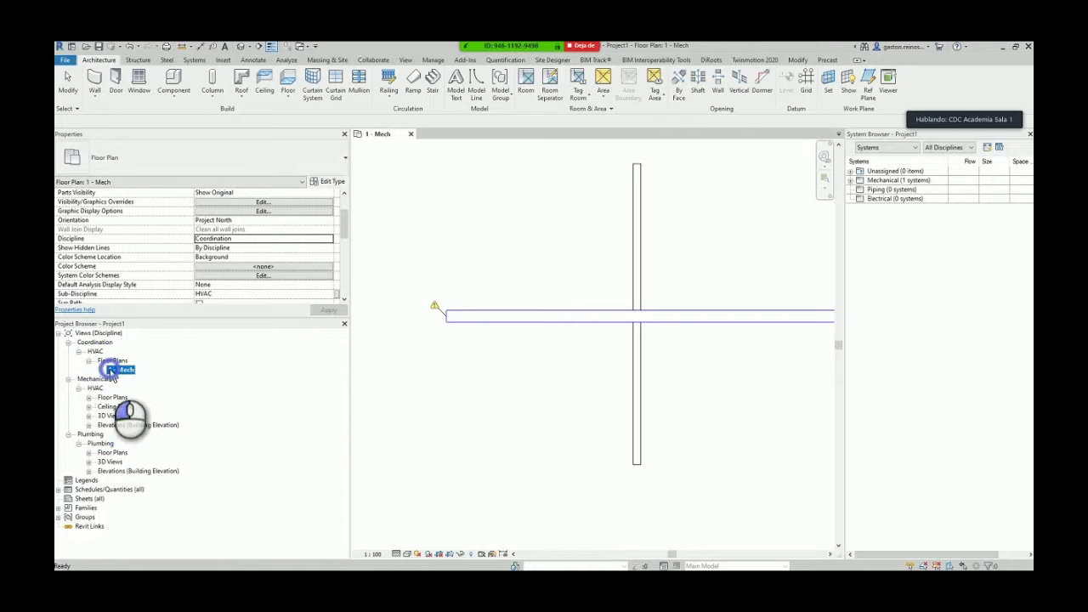
click(330, 243)
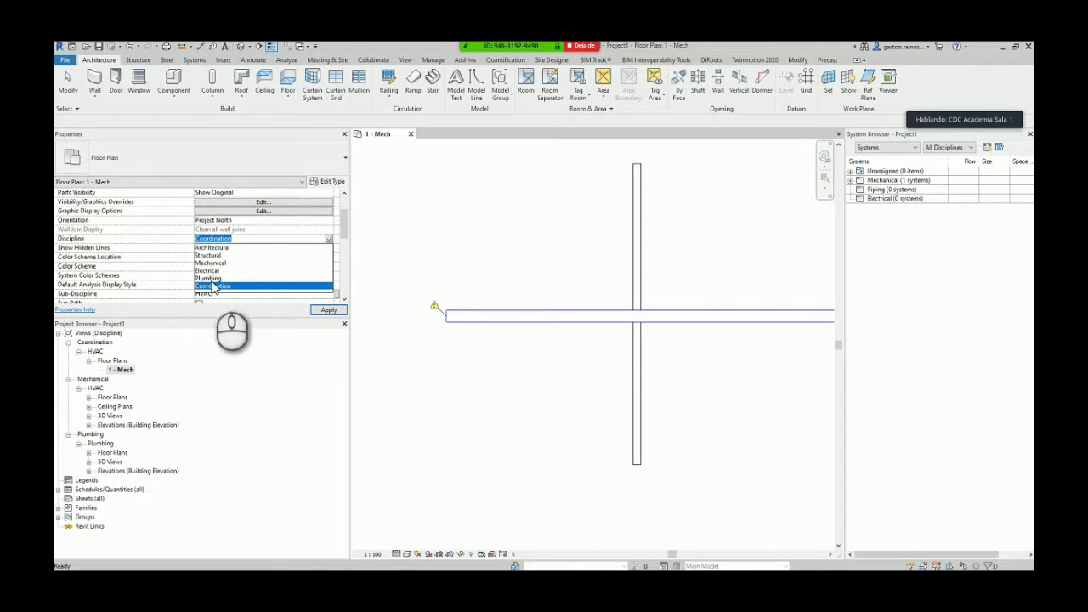
click(213, 255)
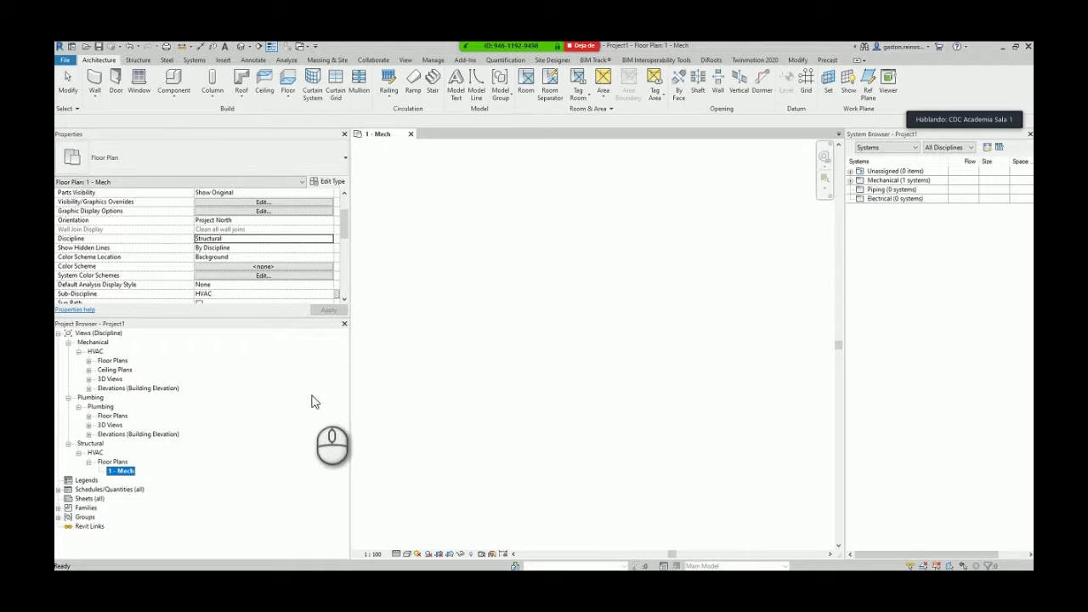
- Review the remaining properties of the 1 - Mech floor plan, from Discipline down to Phasing
scroll(290, 264, down, 3)
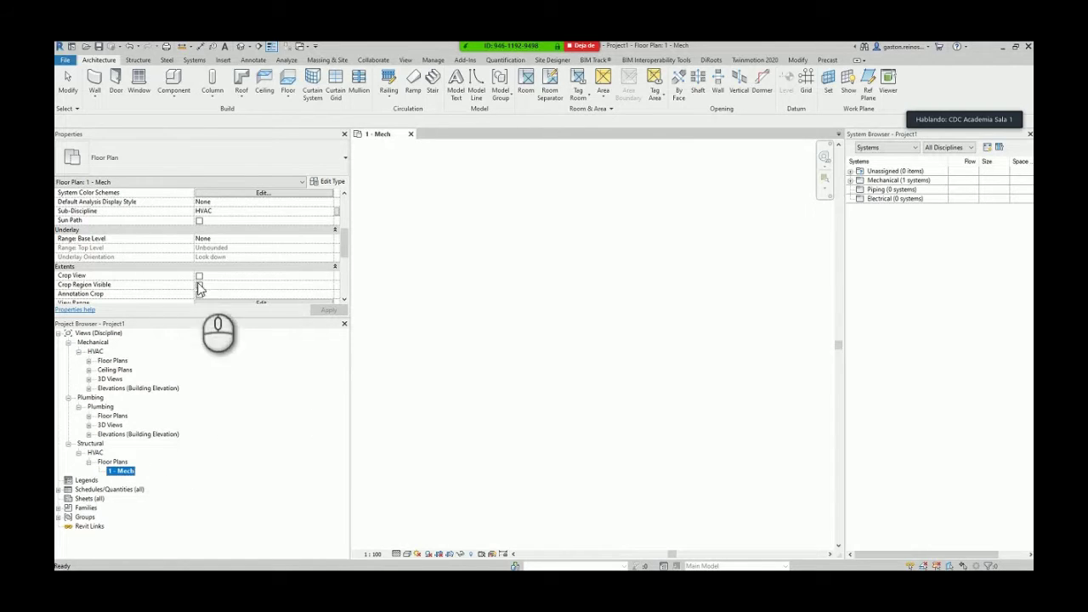
scroll(242, 264, up, 1)
scroll(243, 263, down, 6)
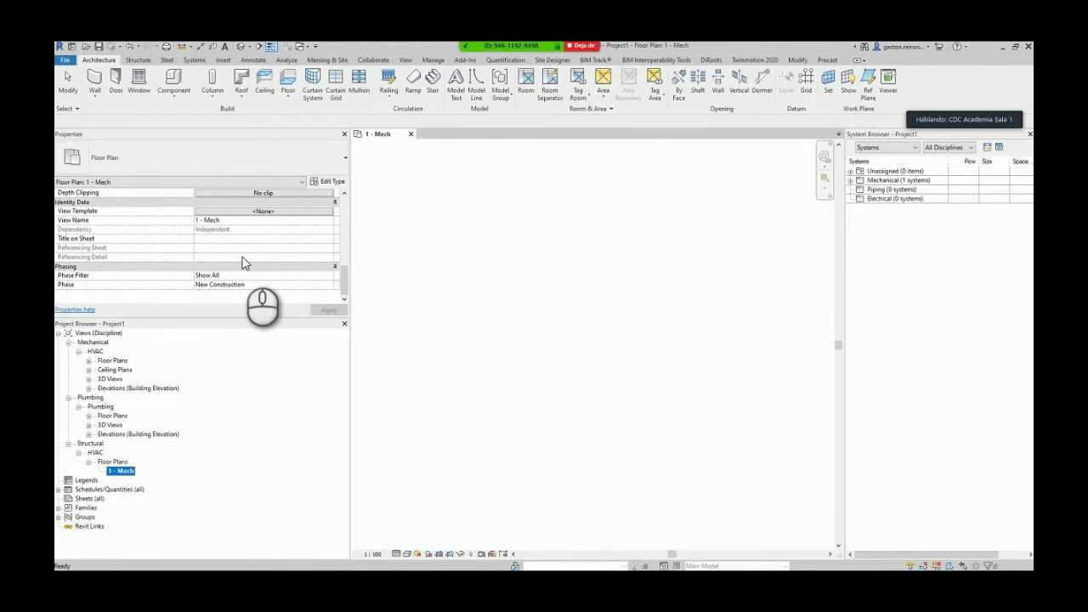
scroll(243, 263, up, 5)
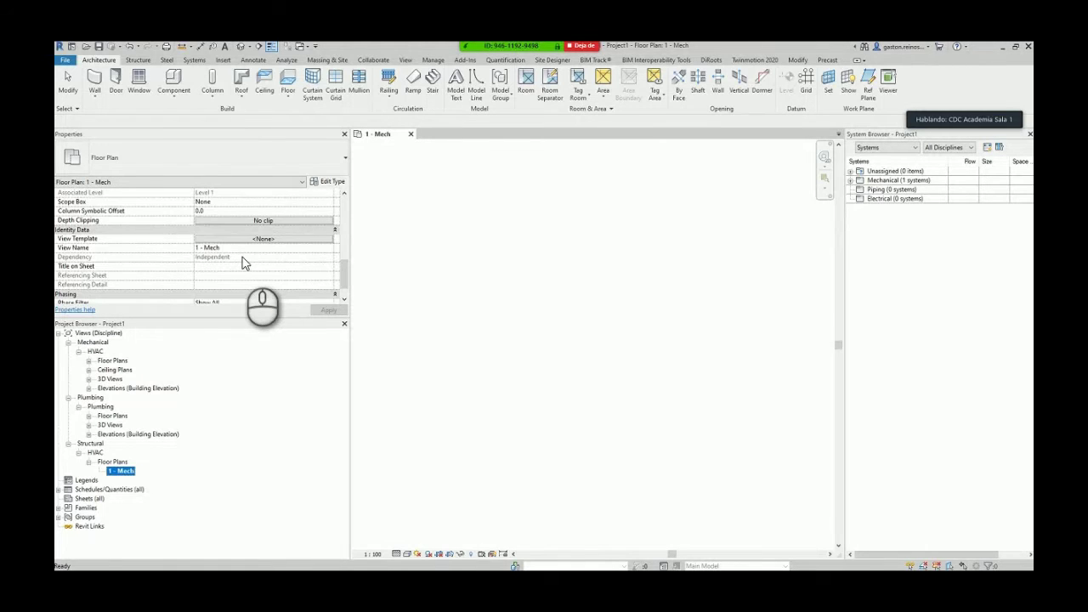
click(451, 305)
scroll(267, 272, up, 3)
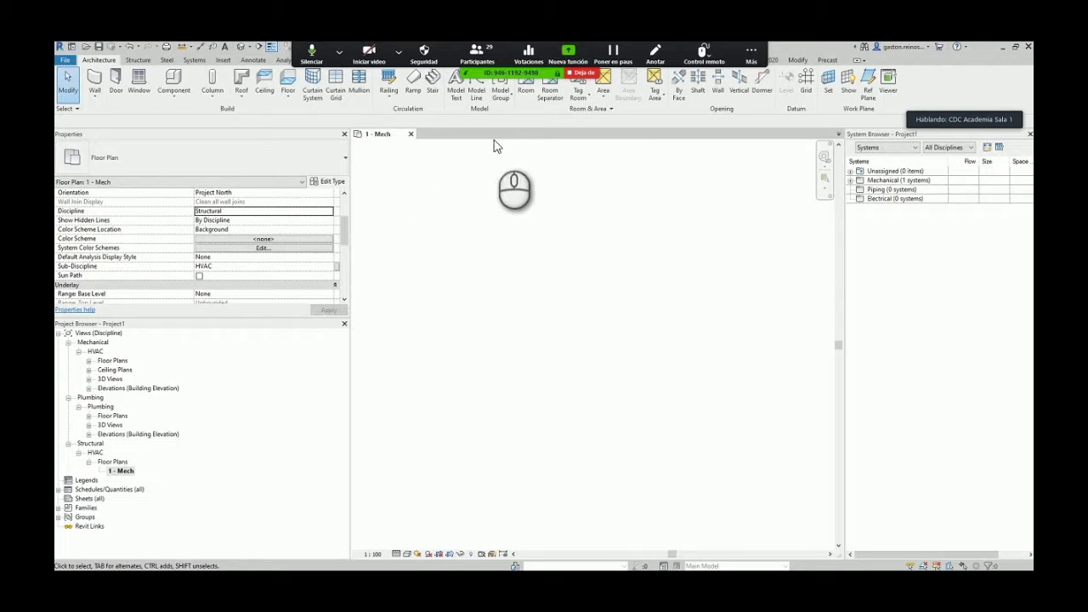
click(533, 284)
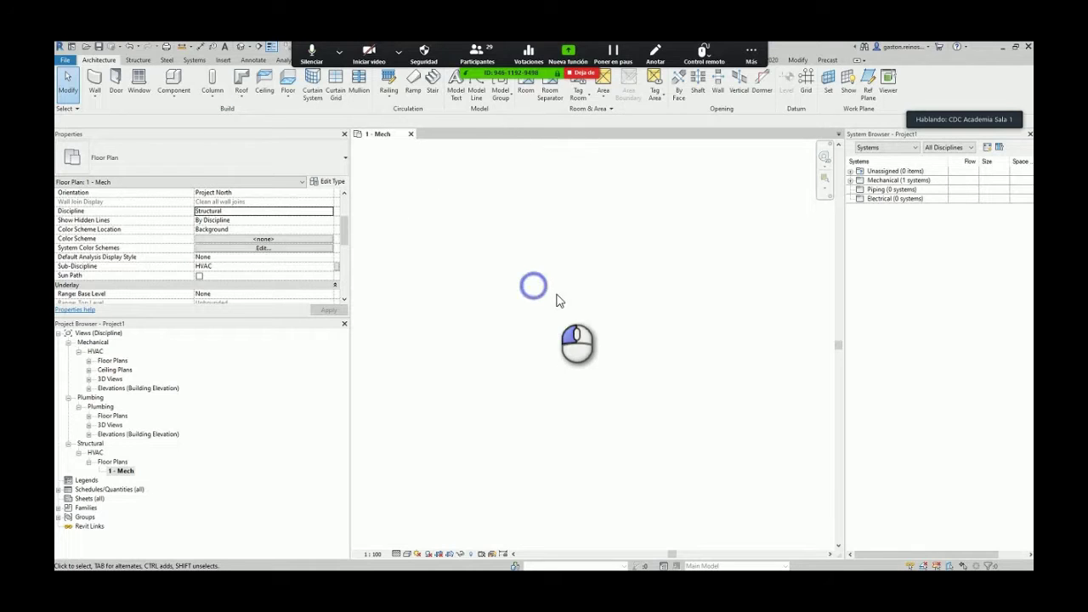
- Check which project parameters are available to elements in this project, leaving them as they are
click(797, 43)
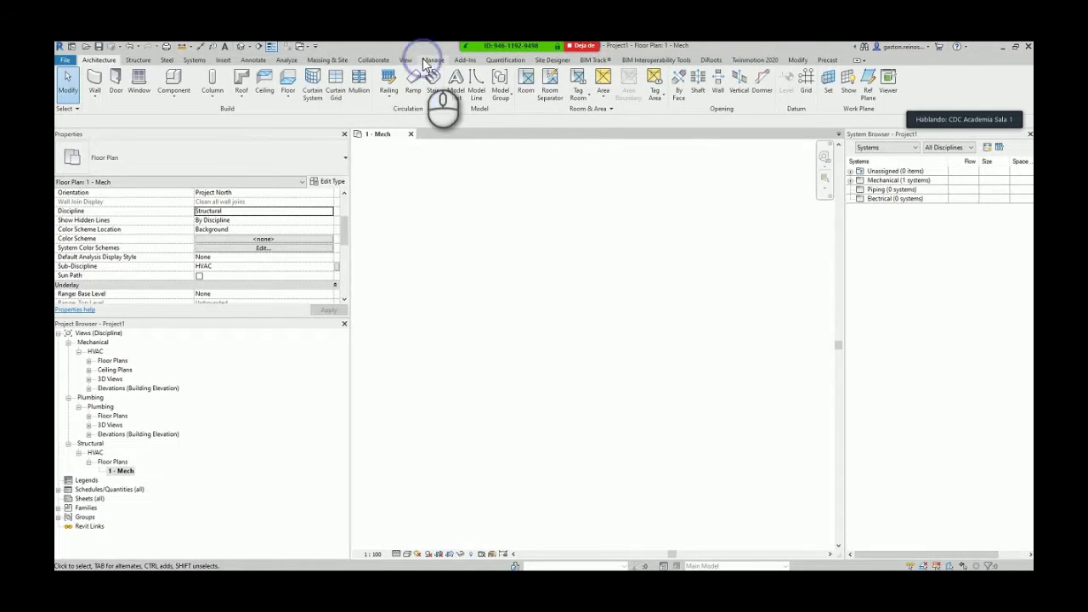
click(430, 59)
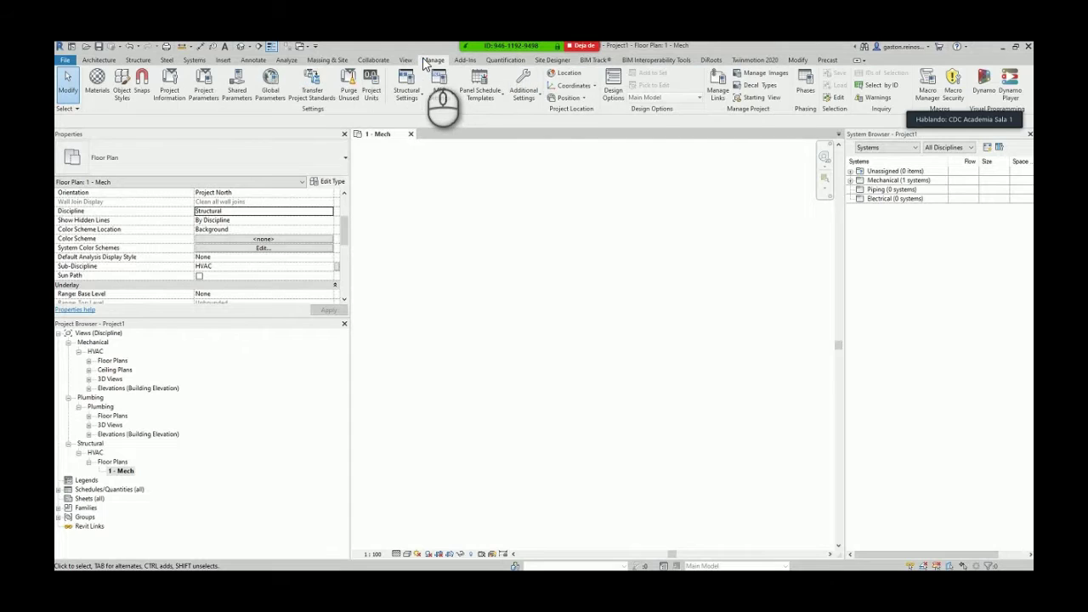
click(203, 83)
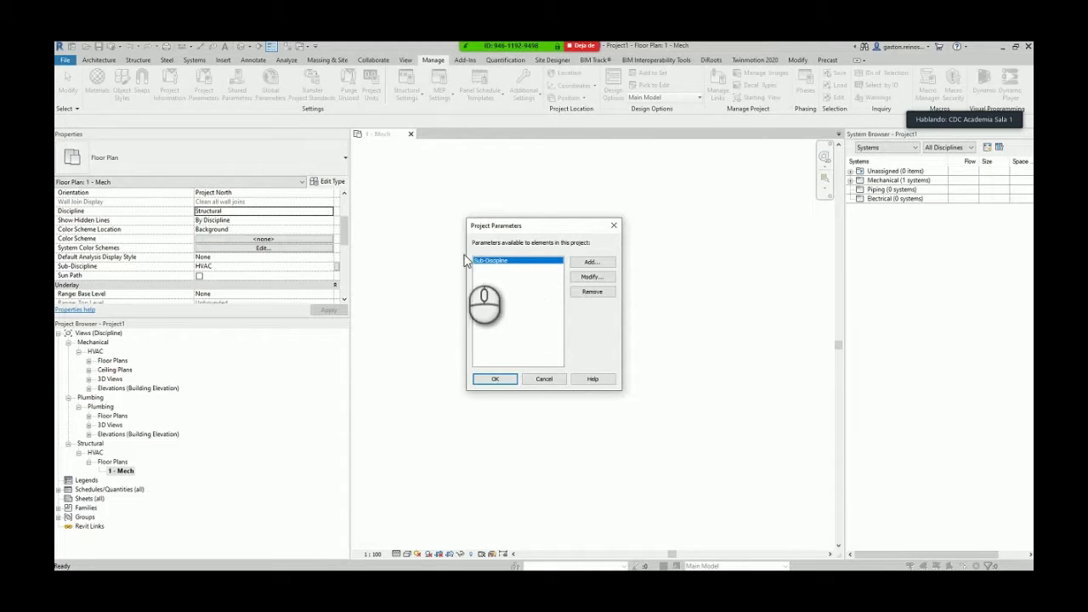
click(614, 226)
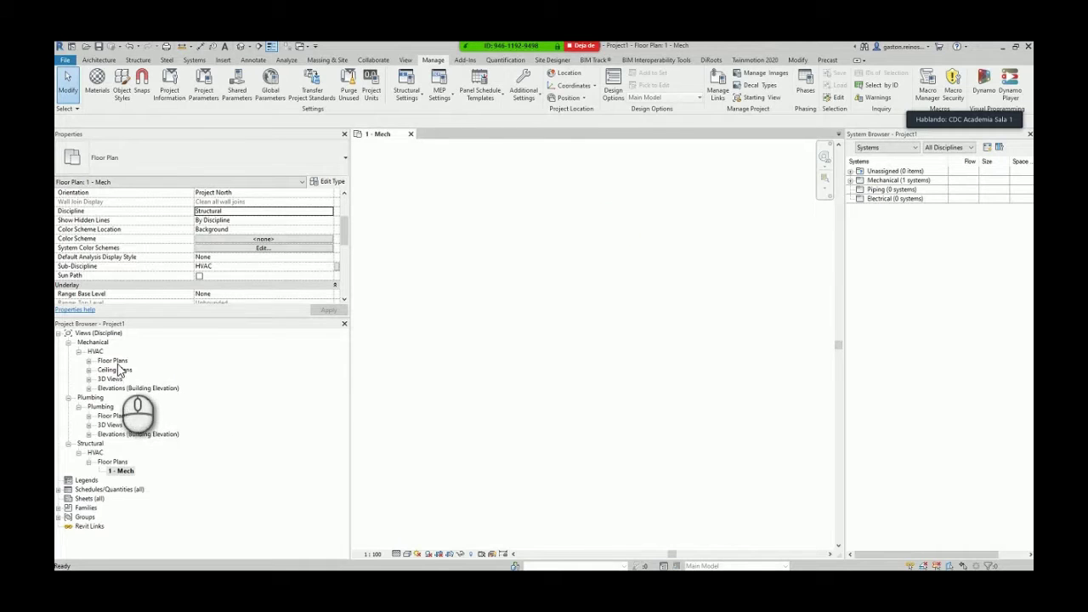
- Collapse HVAC under Structural and set the sub-discipline of the 2 - Mech floor plan under Mechanical to Ductos
click(78, 453)
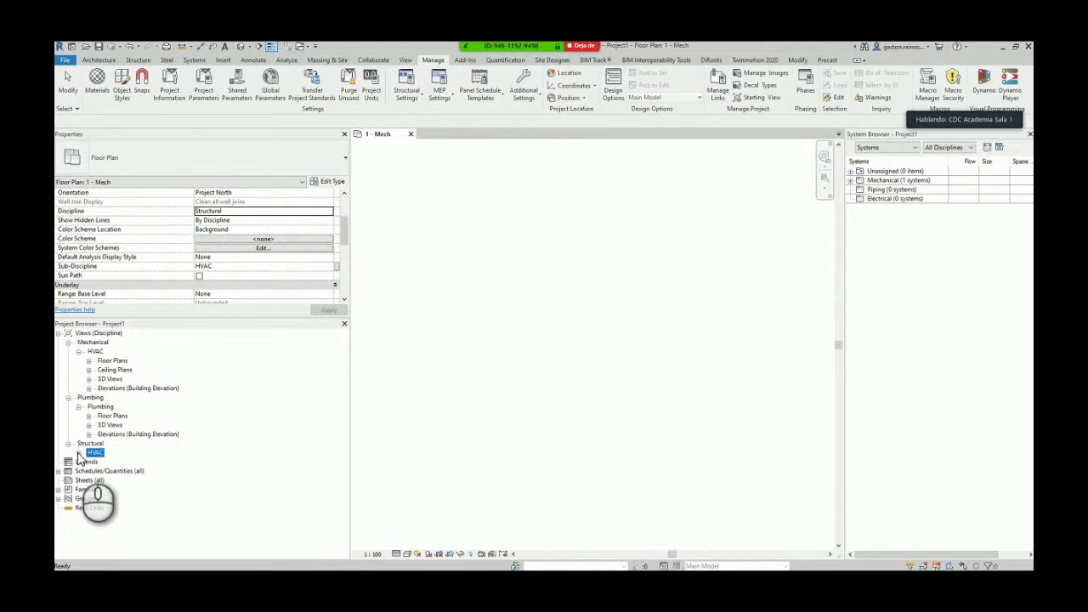
click(90, 361)
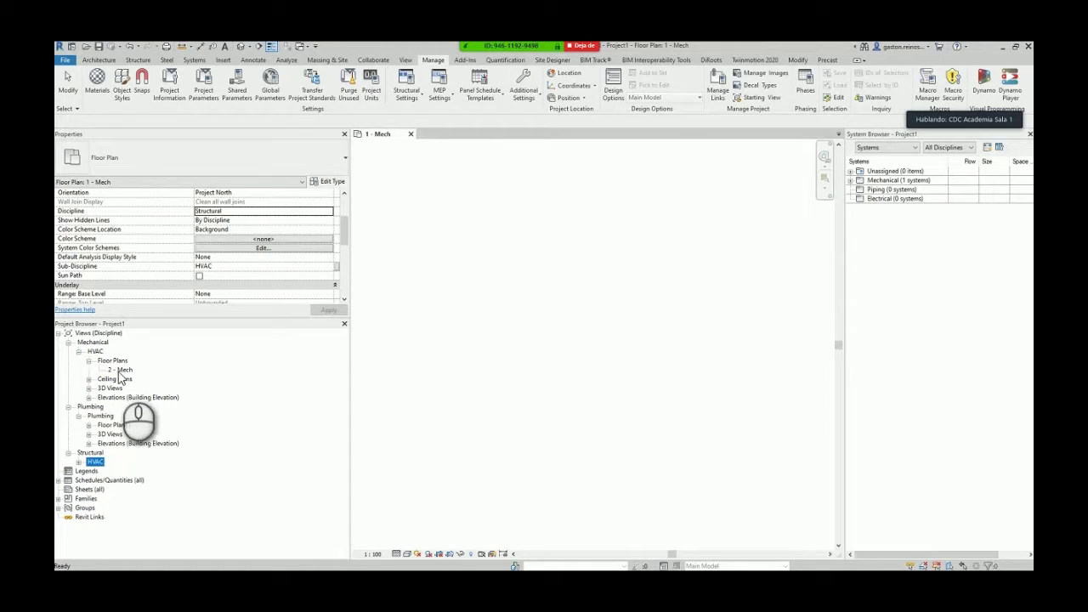
scroll(255, 259, down, 1)
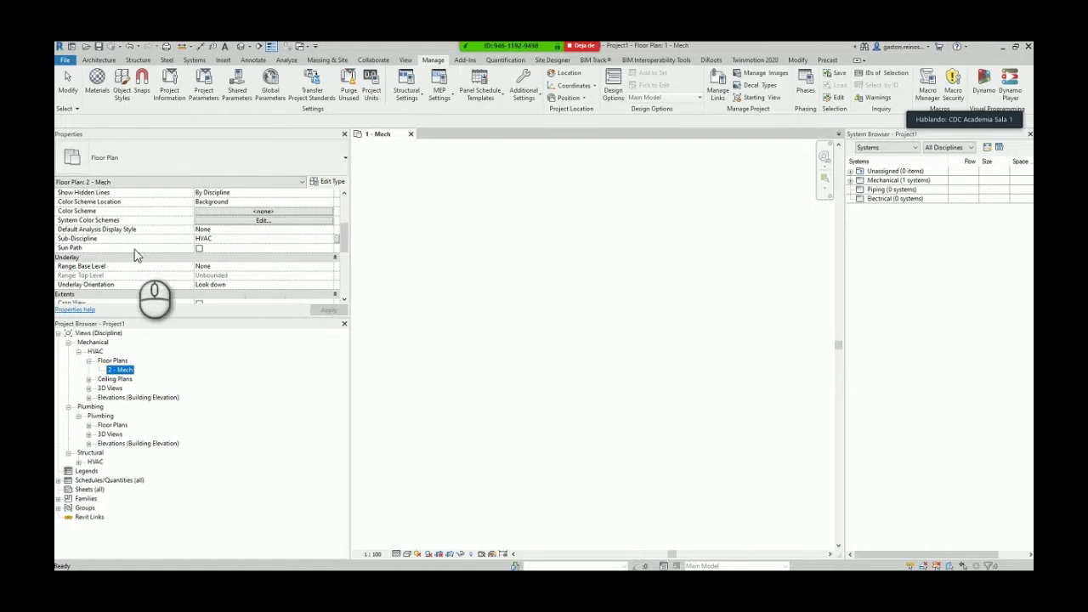
click(252, 241)
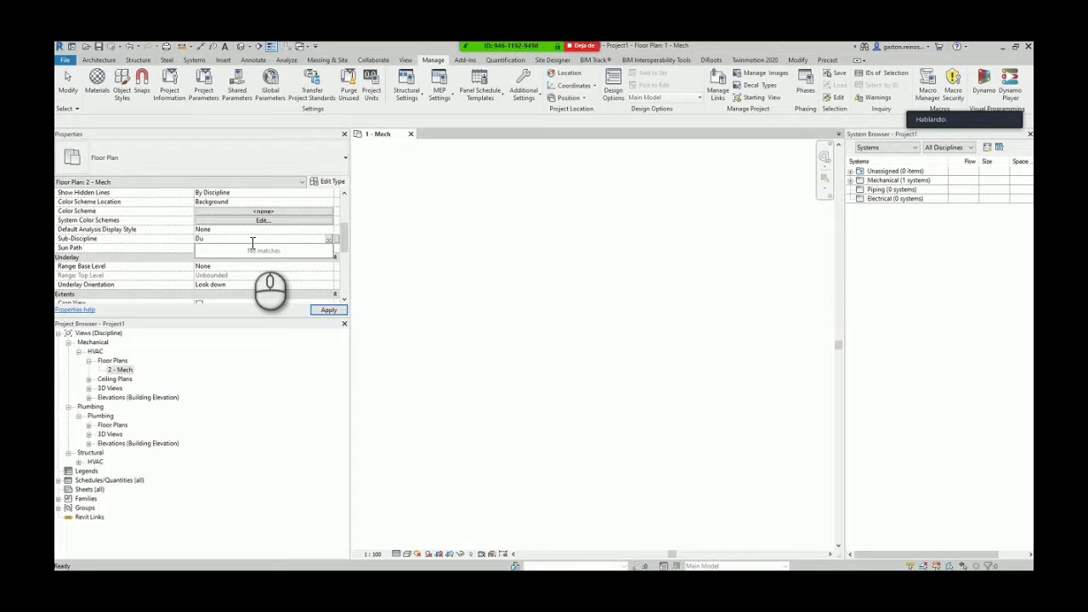
text(Ductos)
key(Return)
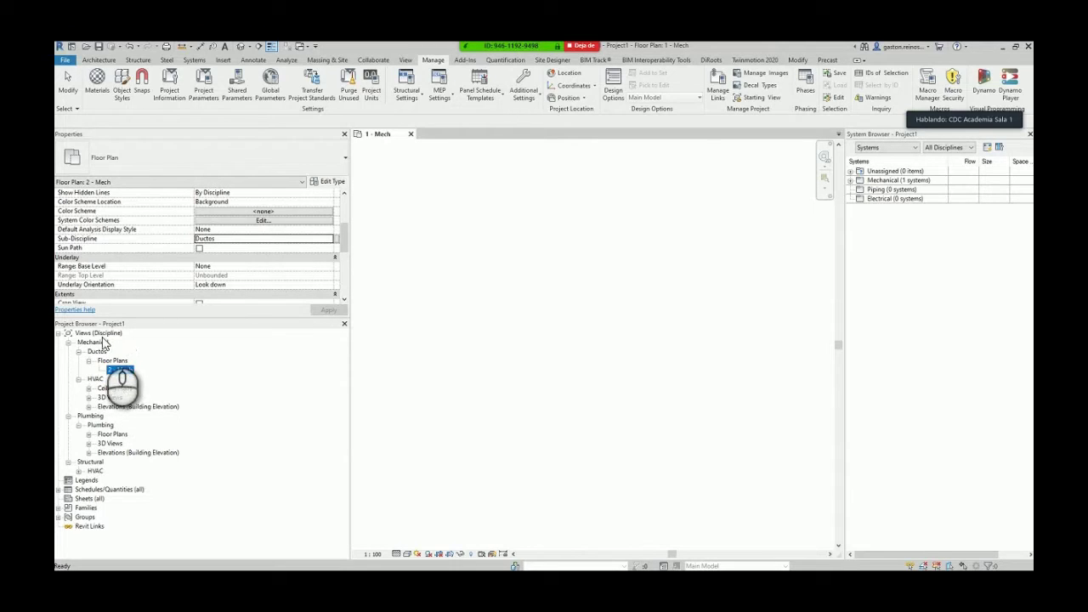
- Set the sub-discipline of the 1 - Ceiling Mech ceiling plan to Tuberias and apply it
click(89, 389)
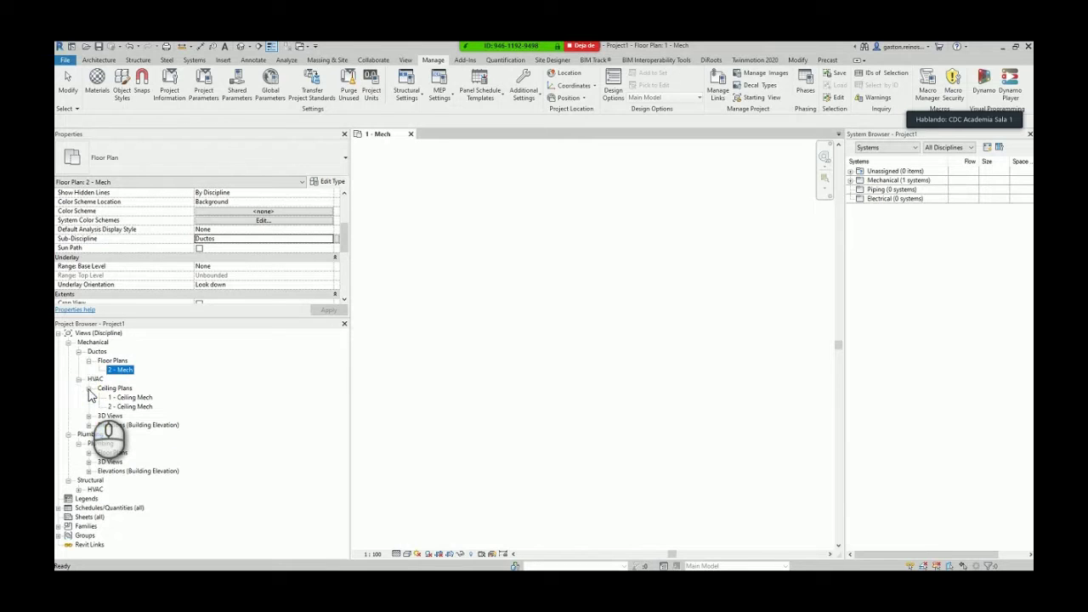
click(130, 398)
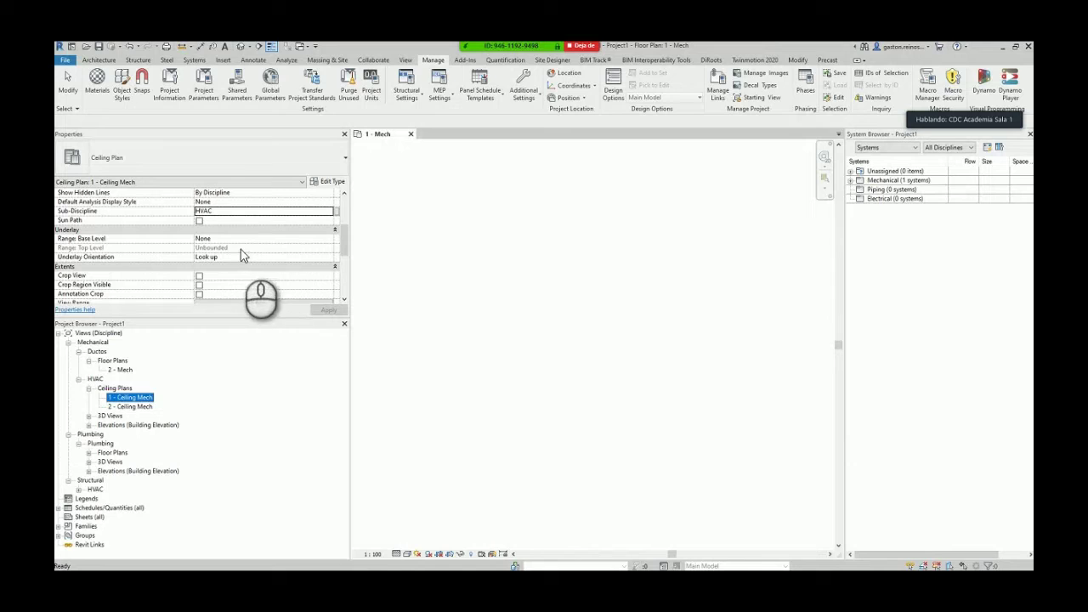
click(242, 215)
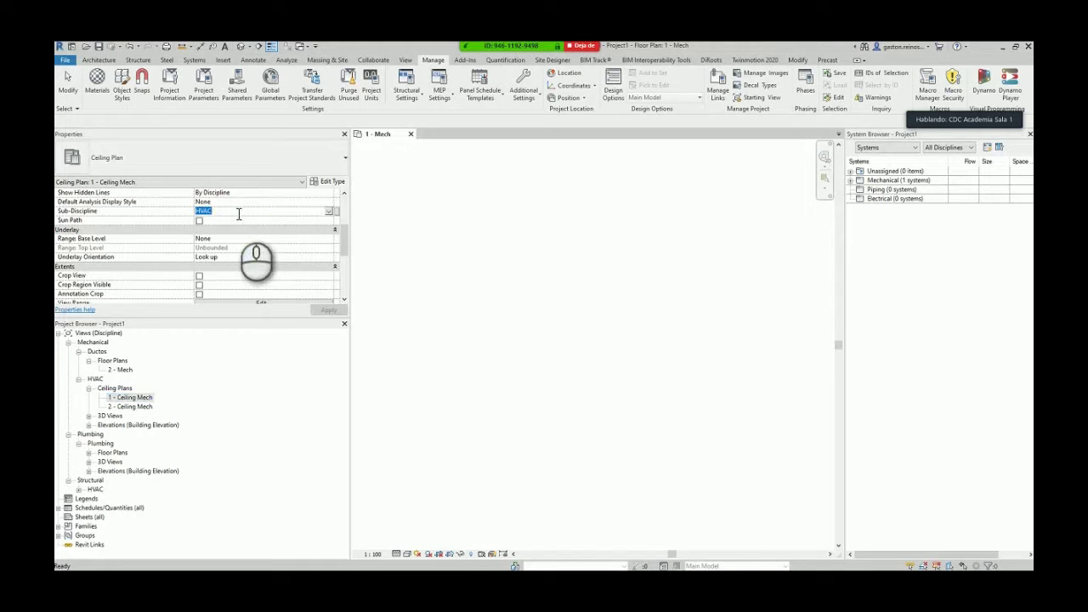
text(Tuberias)
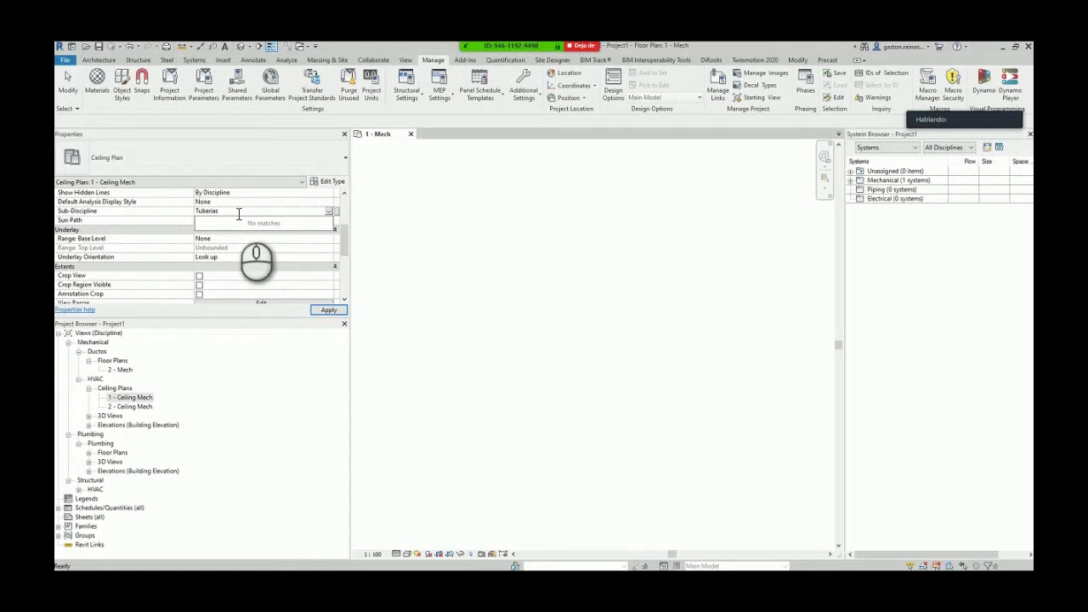
key(Return)
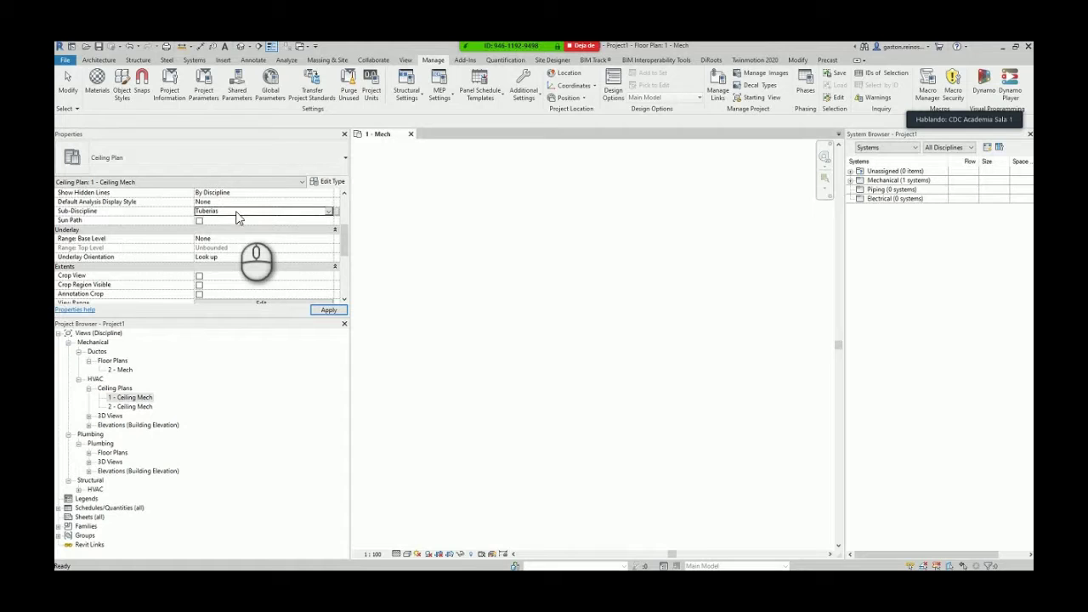
click(329, 310)
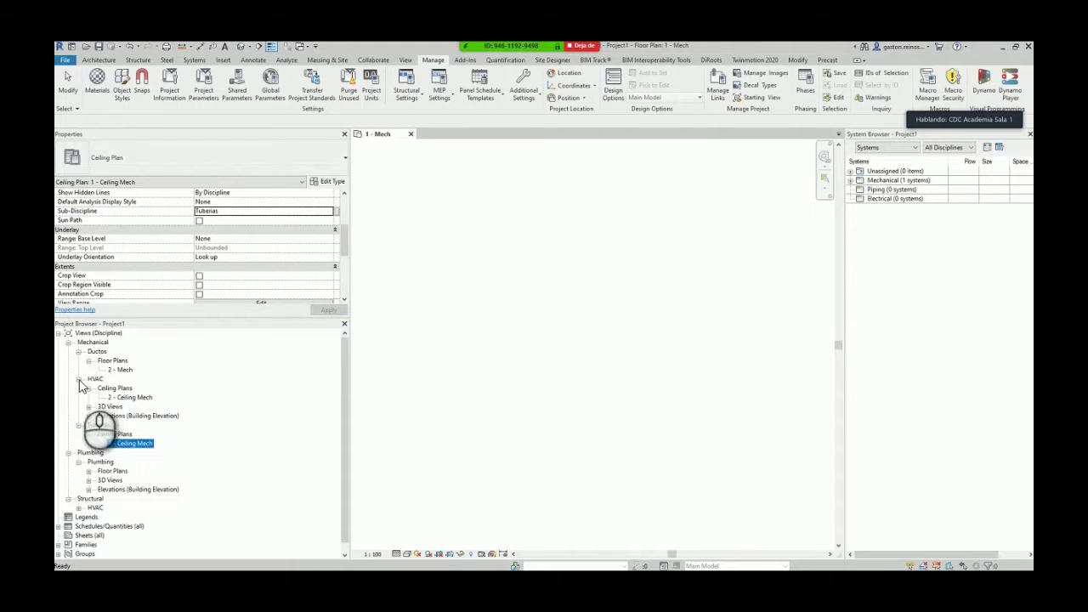
- Delete the 2 - Ceiling Mech view and collapse the Ductos, HVAC and Tuberias sub-disciplines under Mechanical
click(125, 396)
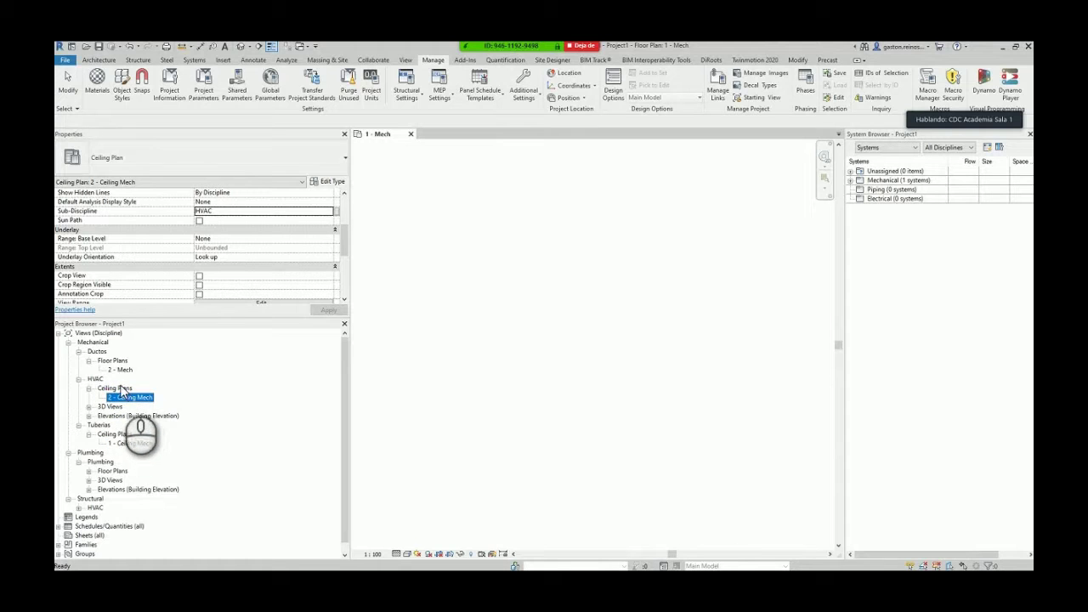
key(Delete)
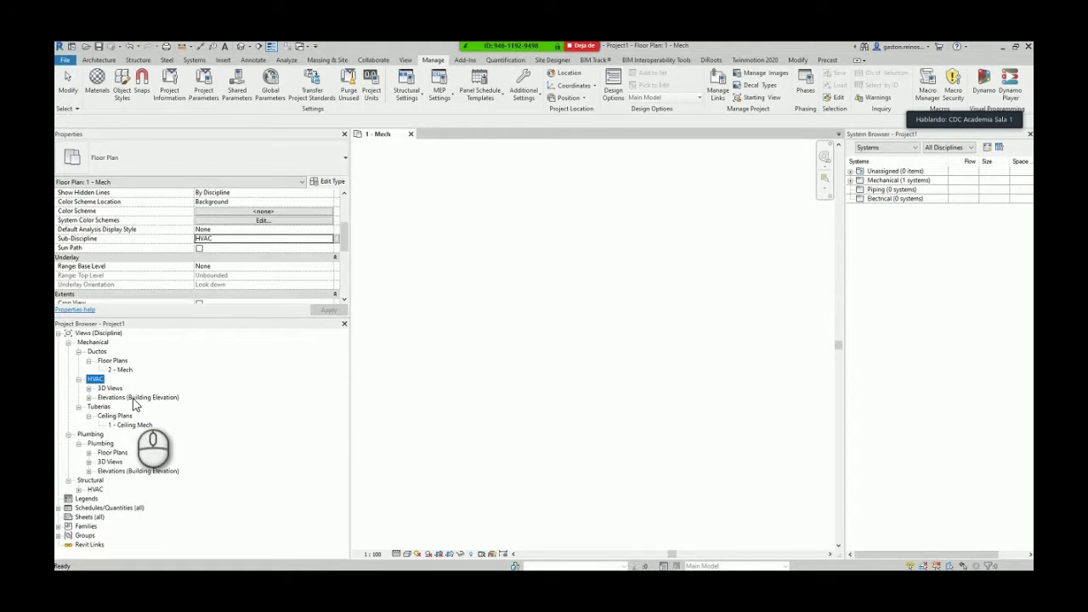
click(78, 380)
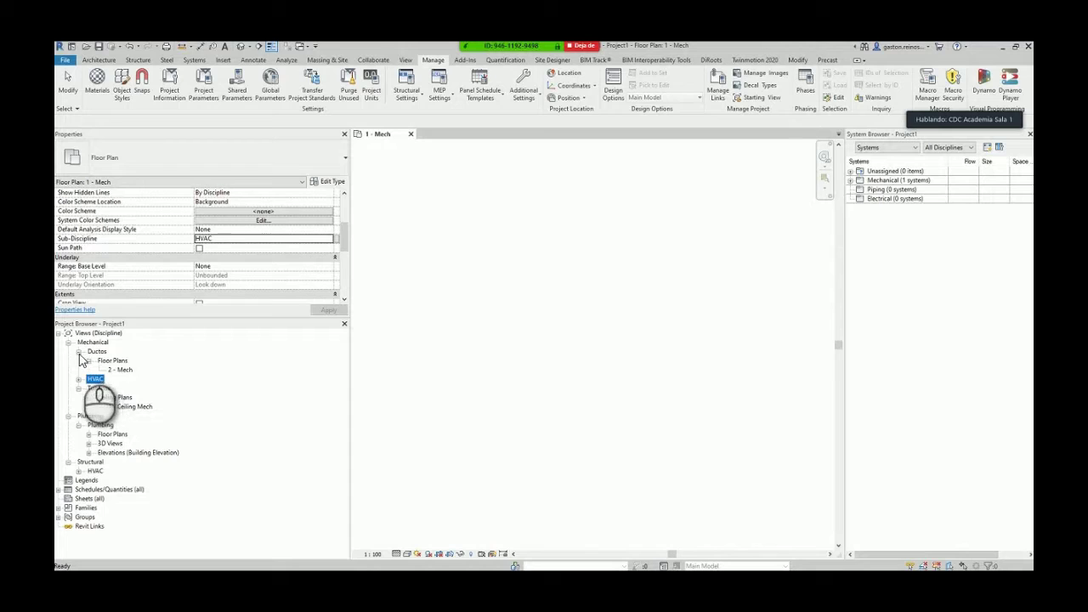
click(79, 351)
click(79, 370)
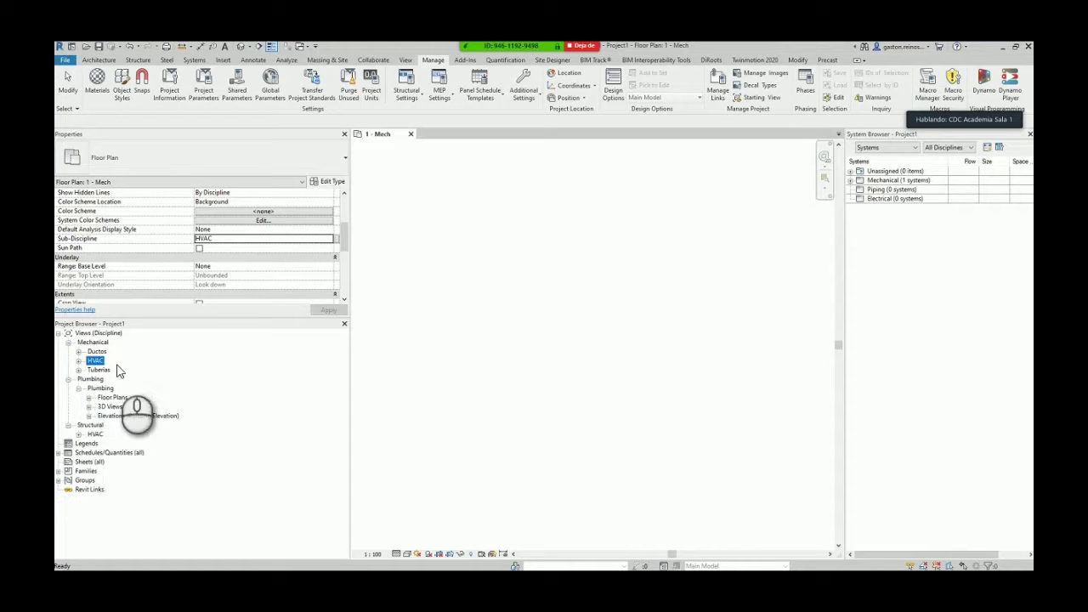
- Check the view categories under Mechanical's HVAC, then leave only Tuberias and Ductos expanded to their views
click(78, 360)
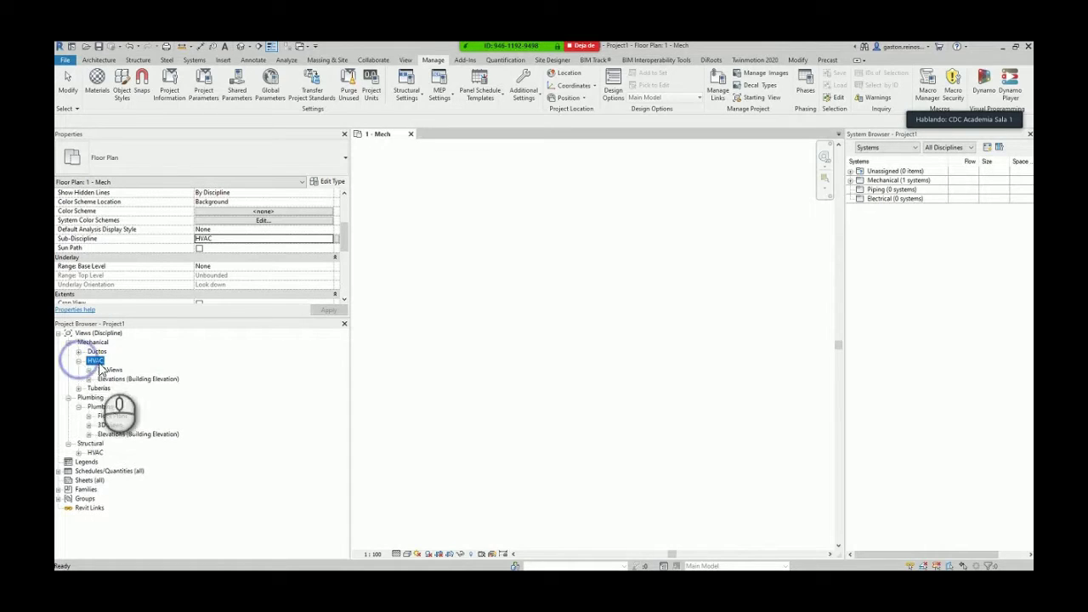
click(79, 361)
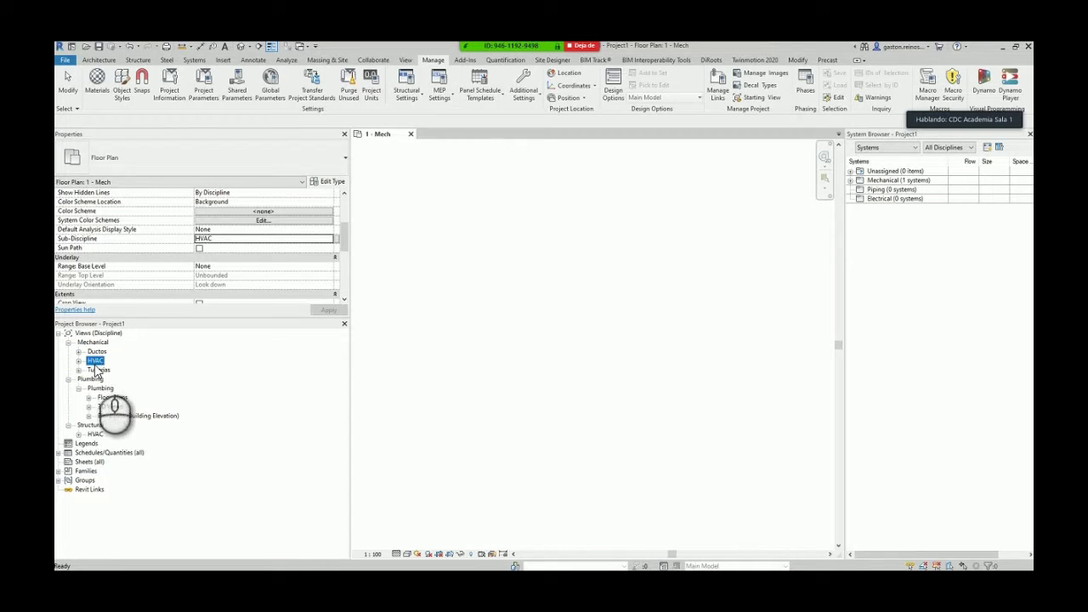
click(78, 369)
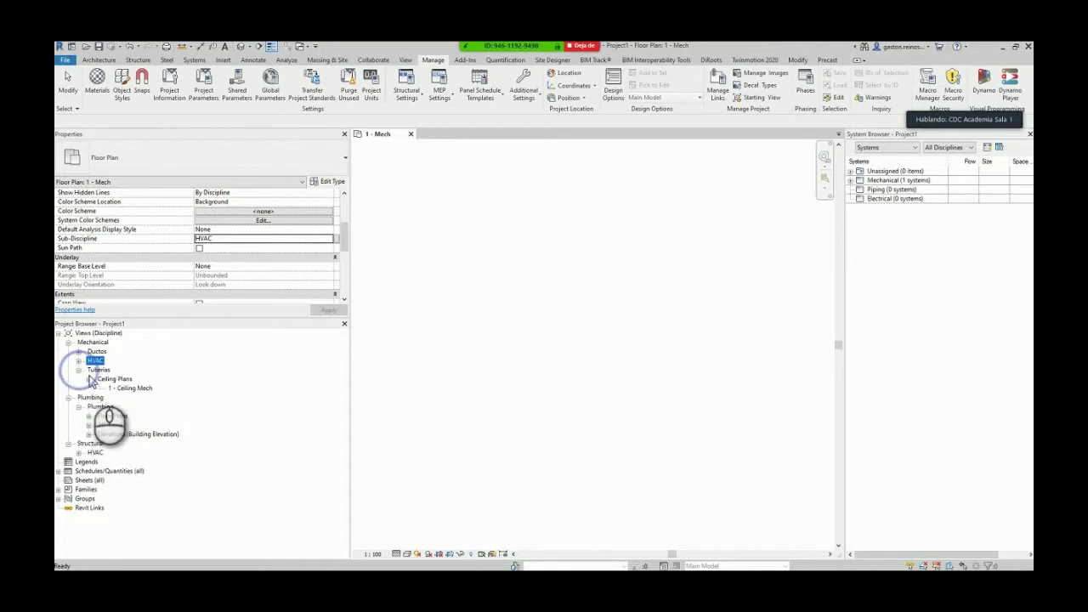
click(78, 351)
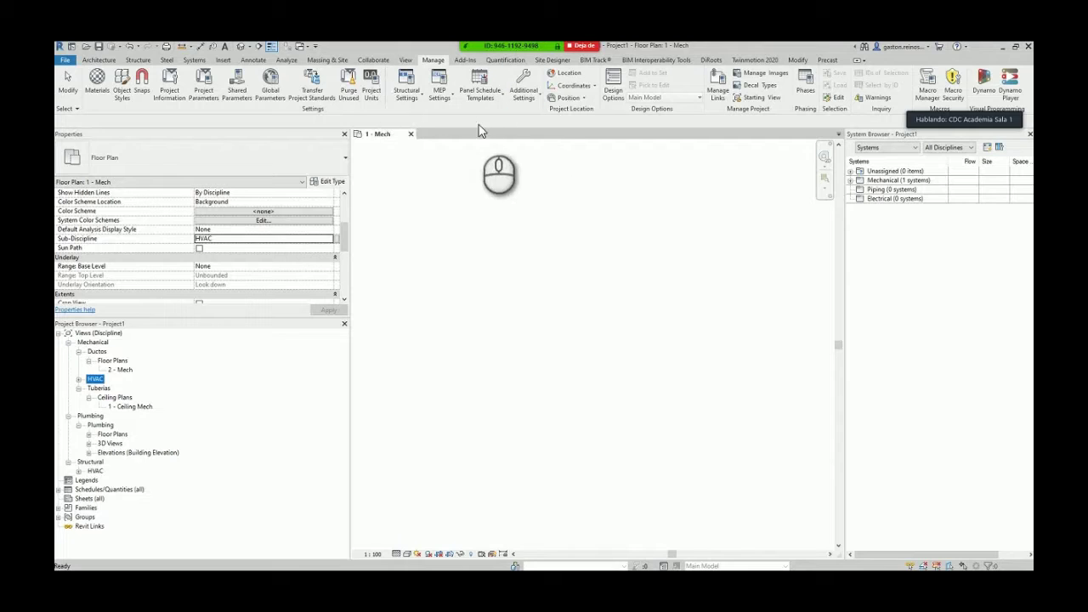
- Admit the waiting participant to the Zoom meeting and return to the 1 - Mech floor plan
click(405, 59)
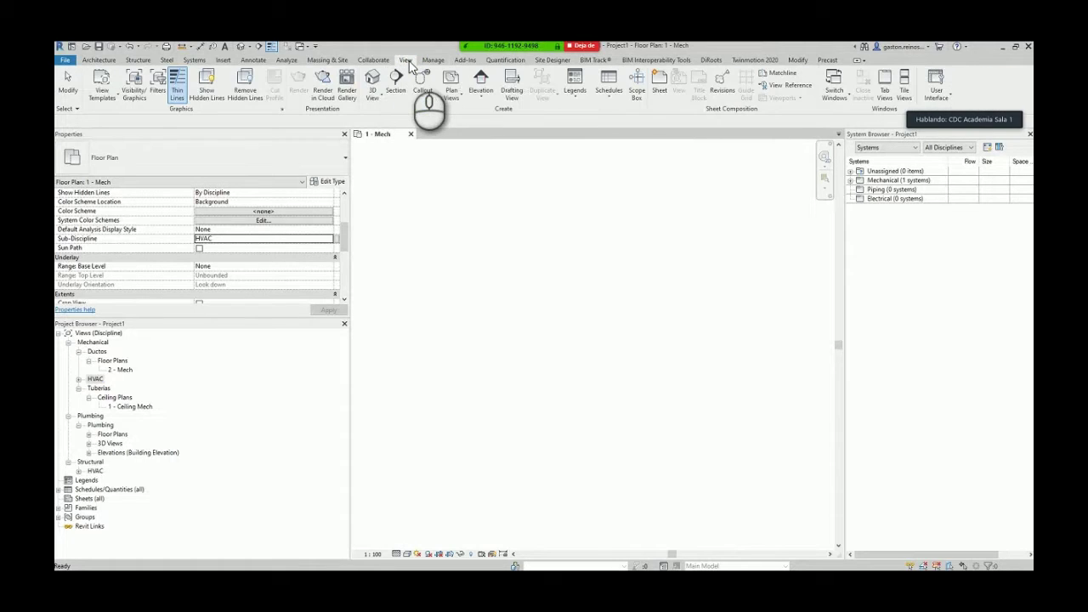
click(456, 97)
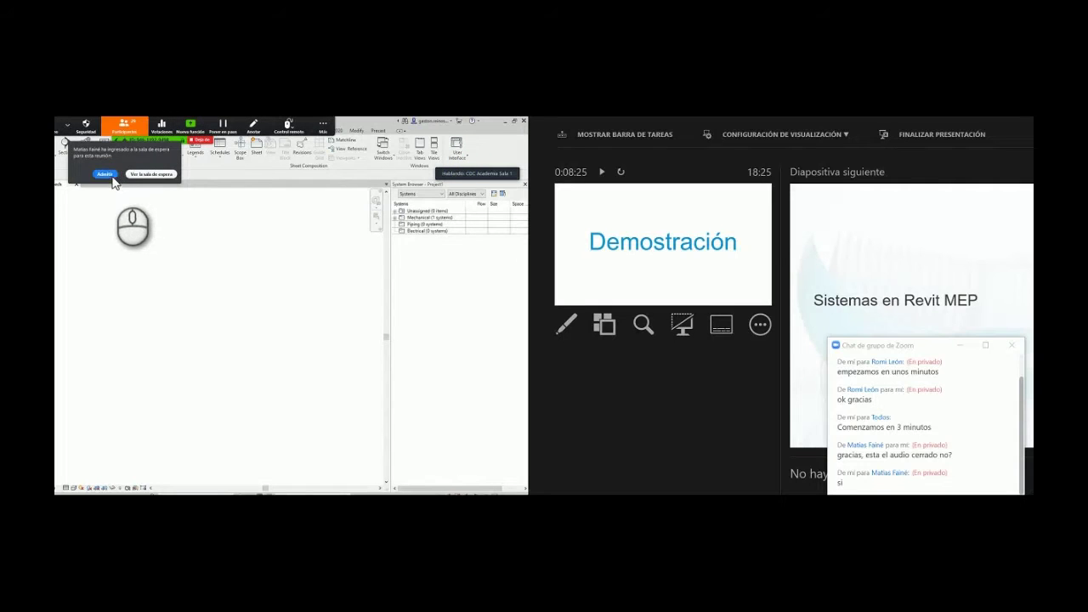
click(108, 173)
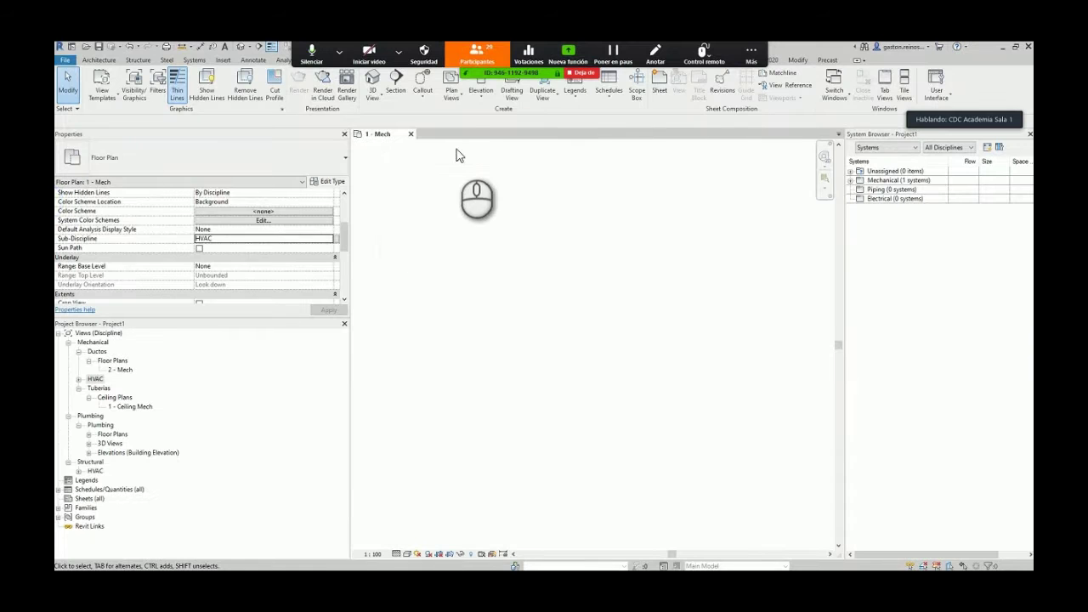
click(752, 53)
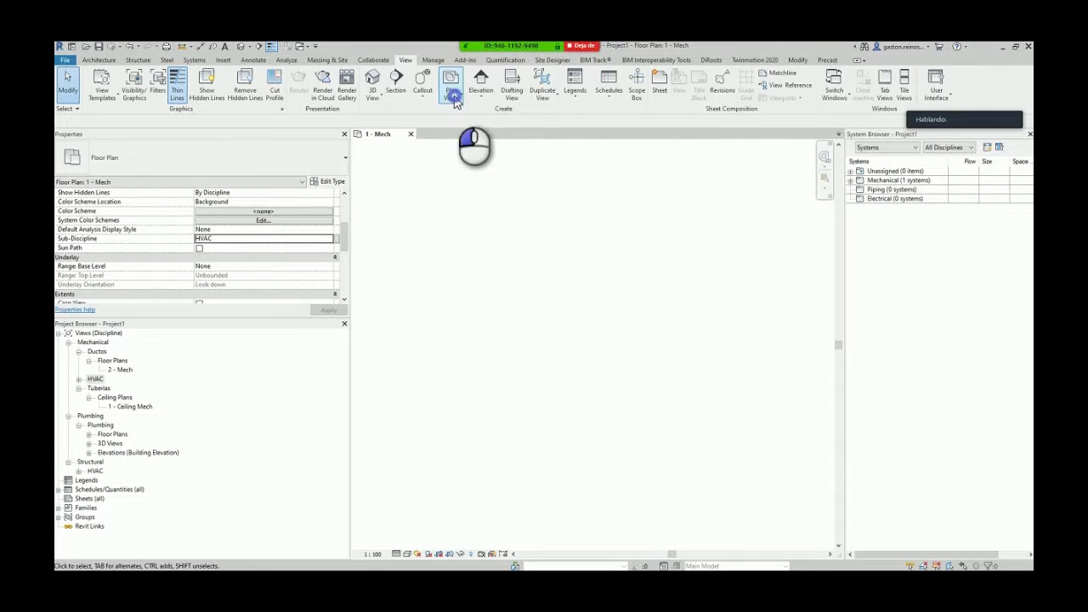
- Start a new floor plan and open the view template assignment in the Floor Plan type's properties
click(451, 92)
click(467, 114)
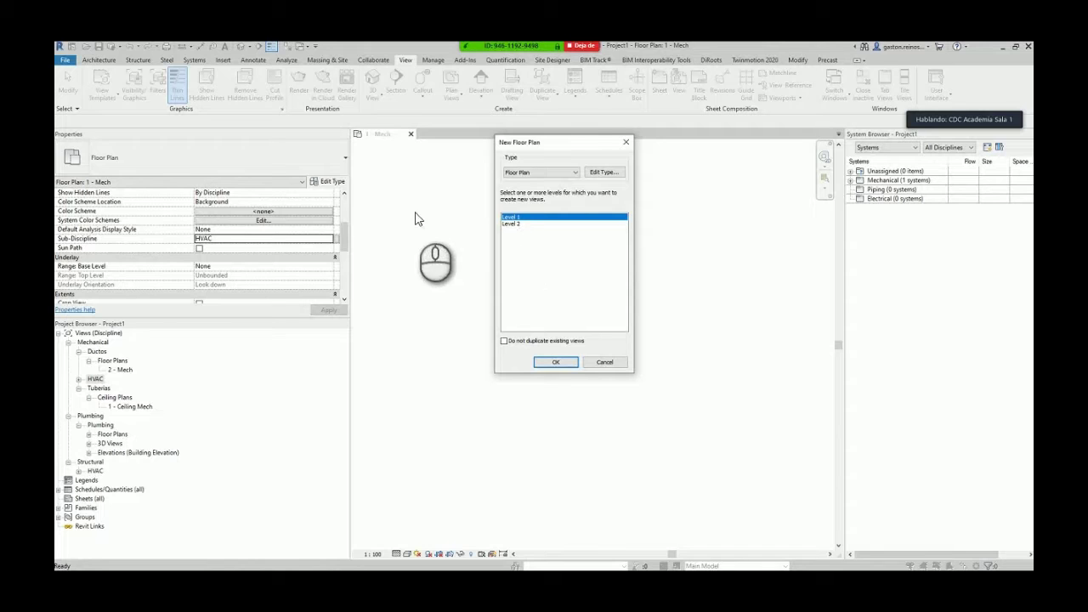
click(598, 172)
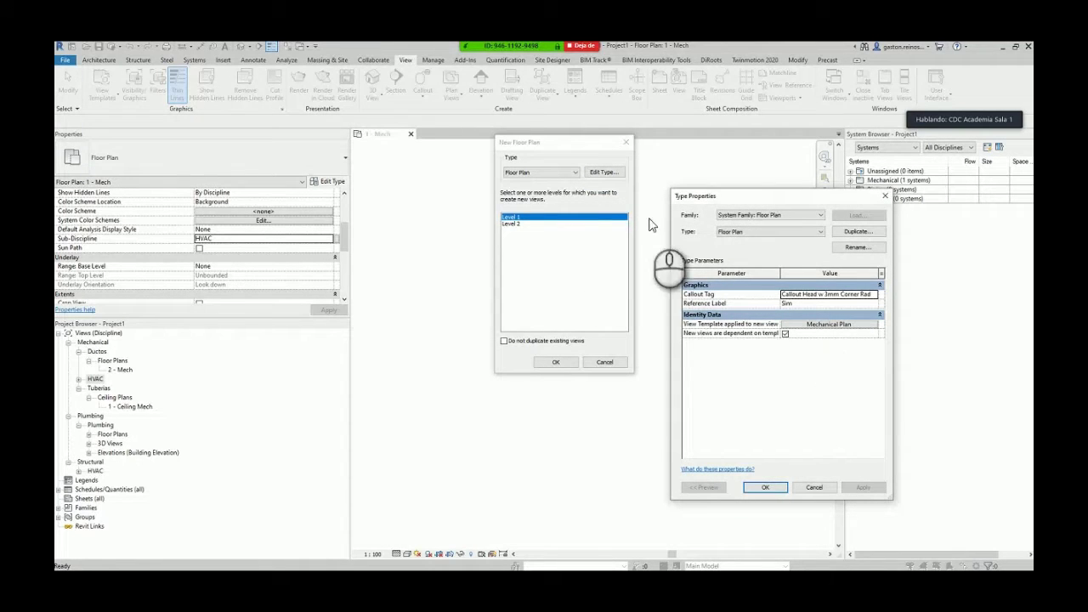
drag(795, 197, 736, 146)
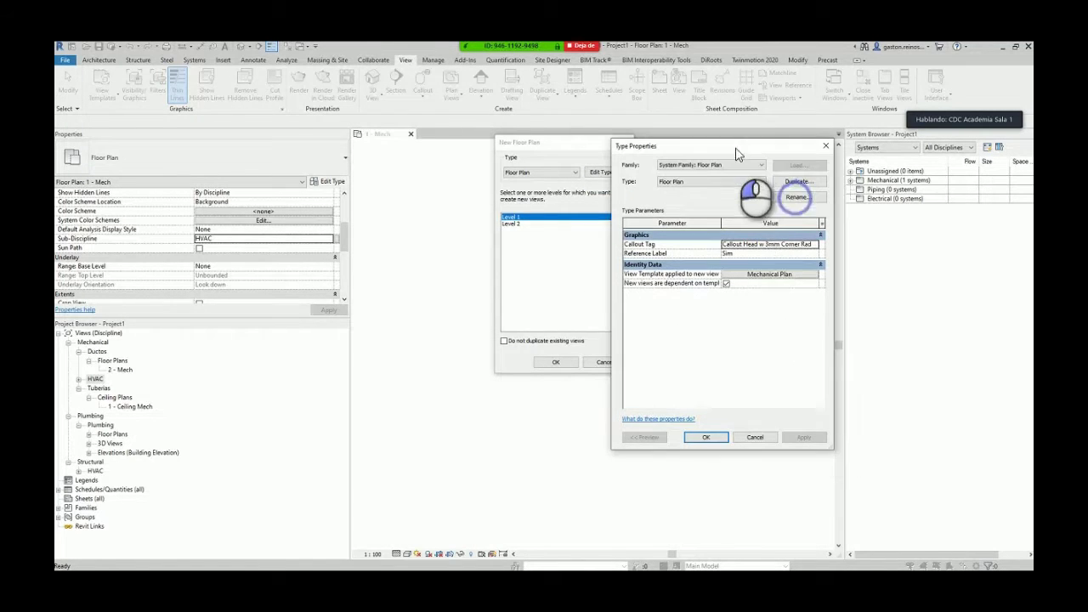
click(770, 275)
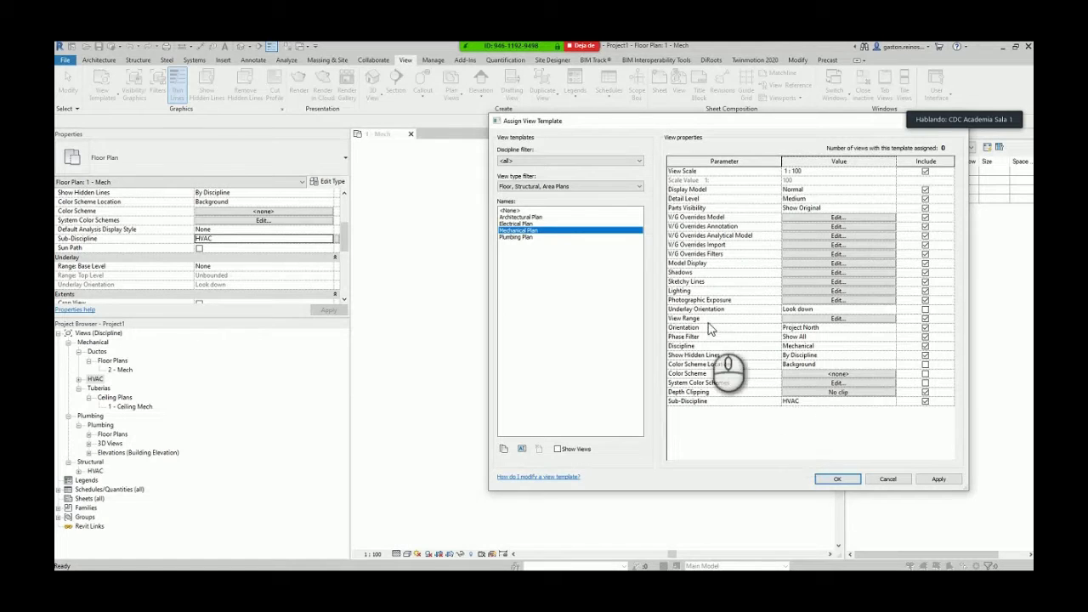
- Duplicate the Mechanical Plan template as CLI_Ductos with sub-discipline Ductos and assign it to the Floor Plan type
click(503, 449)
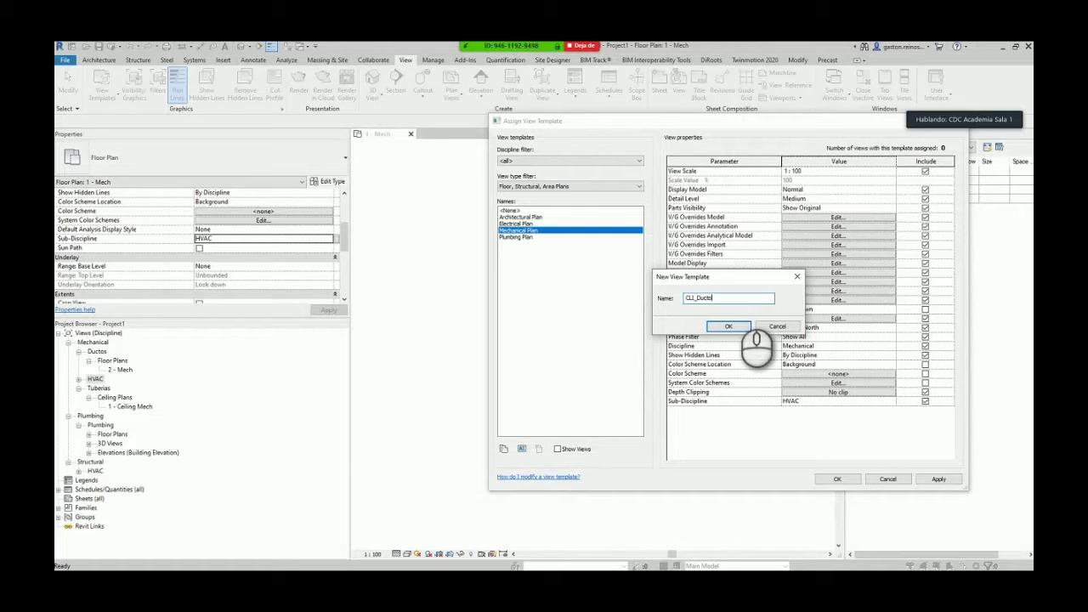
click(729, 327)
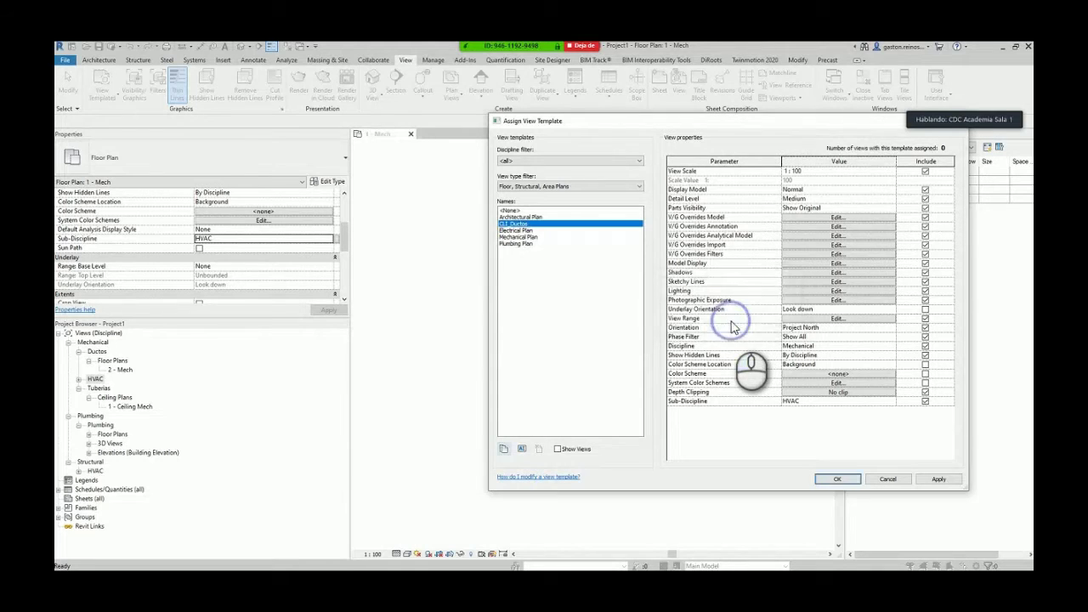
click(836, 401)
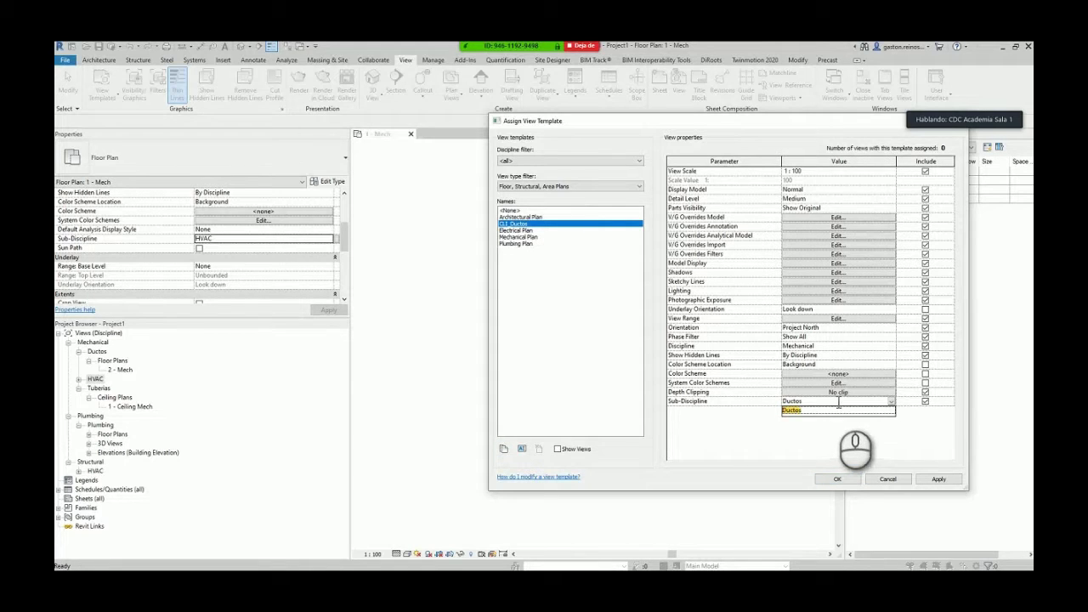
click(854, 481)
click(836, 480)
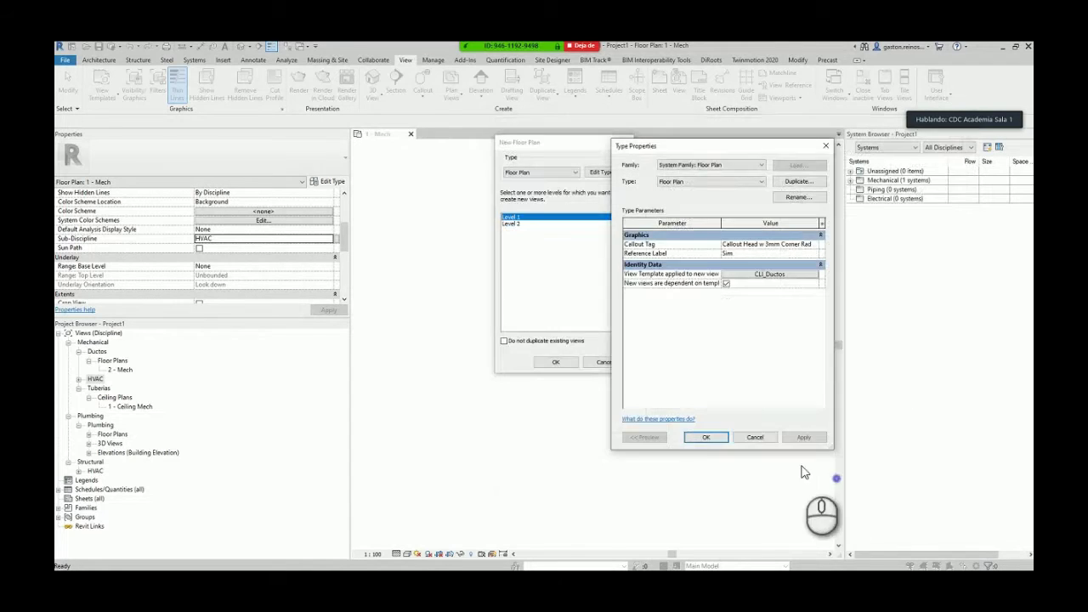
- Create the Level 1 floor plan with the edited Floor Plan type and select it under Ductos in the Project Browser
click(706, 438)
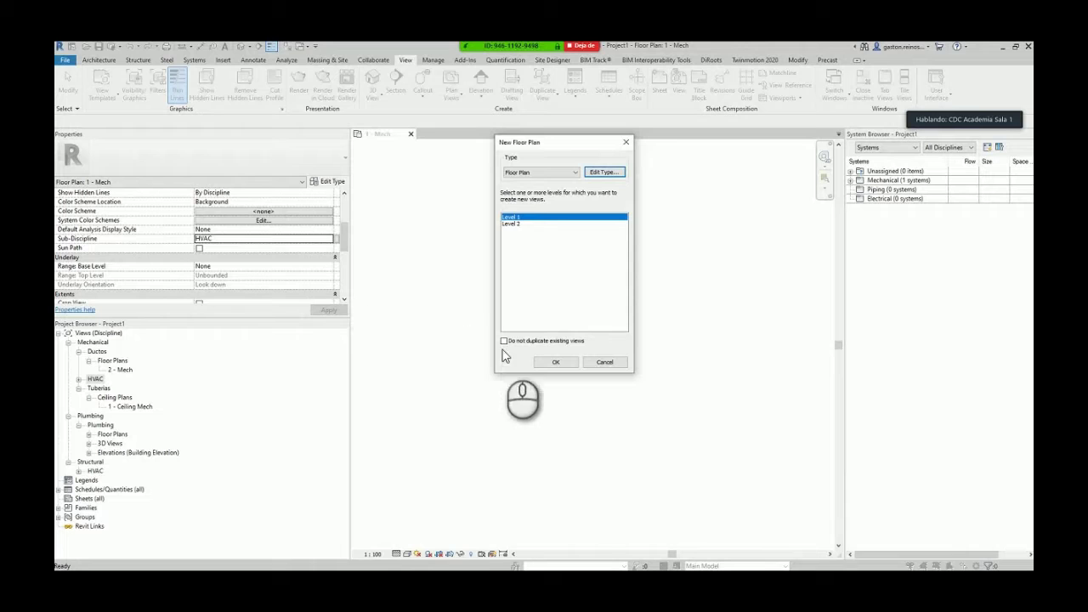
click(555, 362)
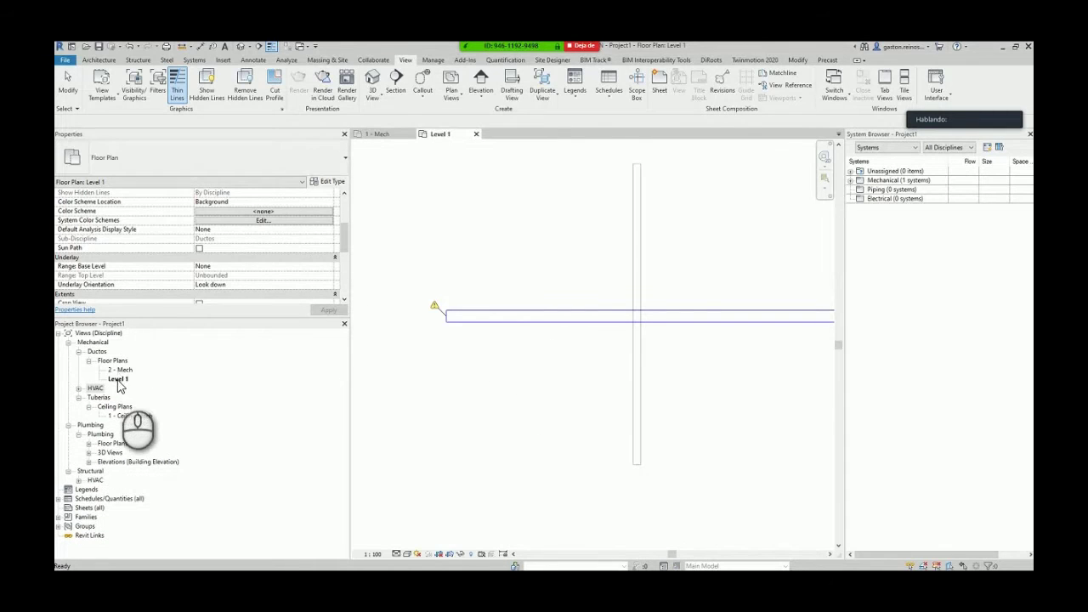
click(118, 378)
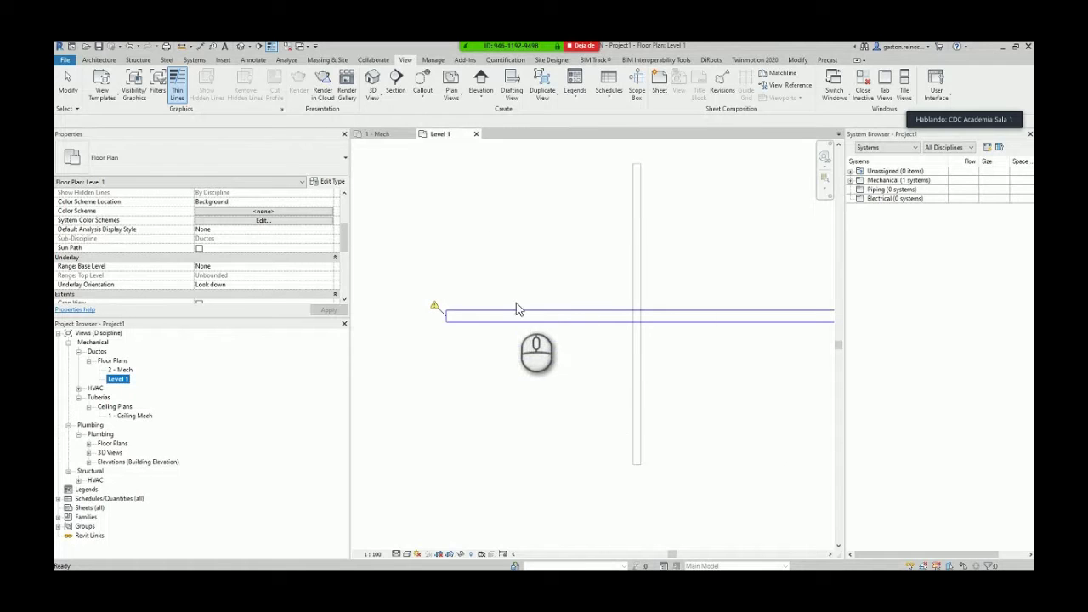
- Inspect the Visibility/Graphic Overrides of the Level 1 floor plan in an enlarged dialog and close it
middle_drag(612, 370, 473, 368)
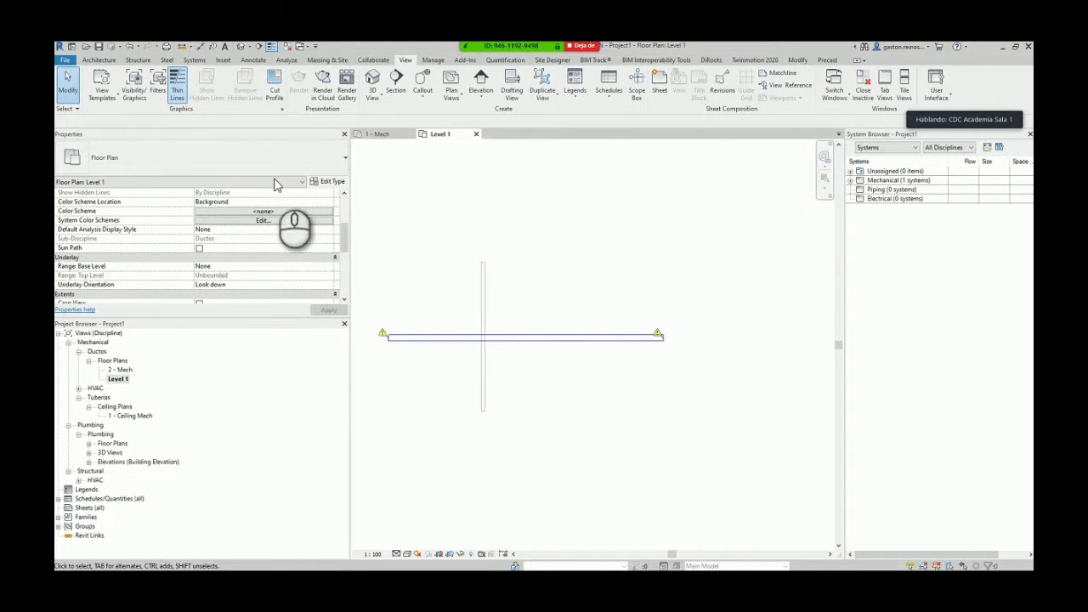
click(575, 221)
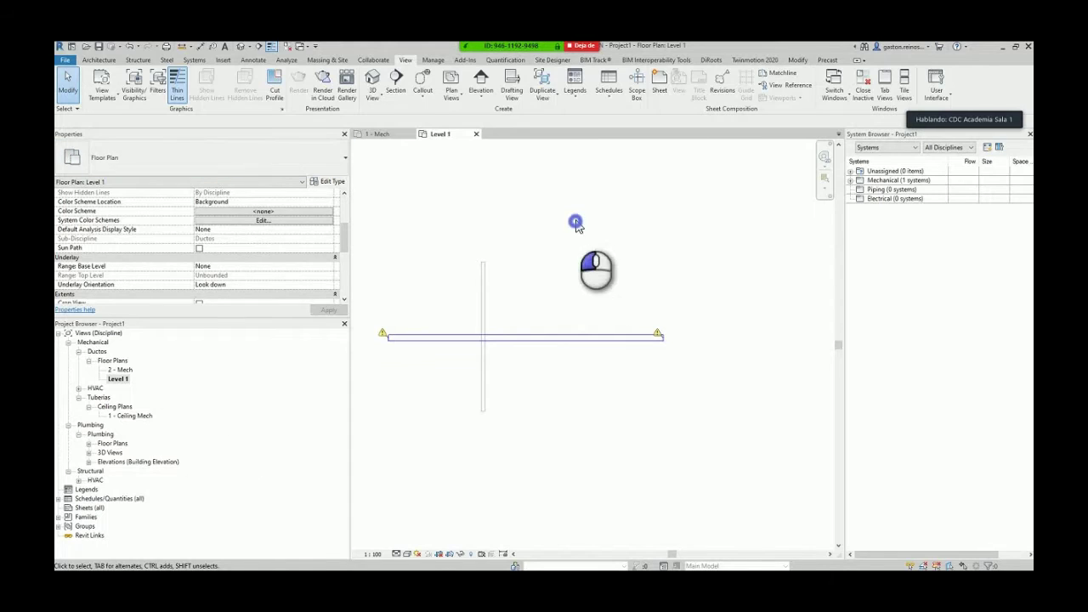
scroll(536, 280, down, 2)
middle_drag(549, 287, 609, 314)
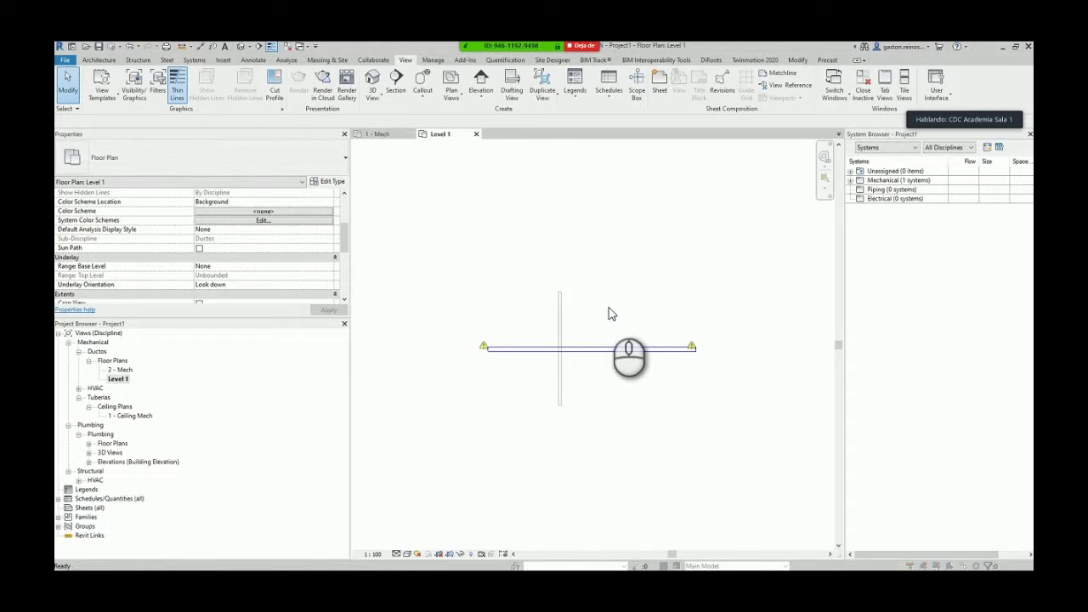
key(v)
key(g)
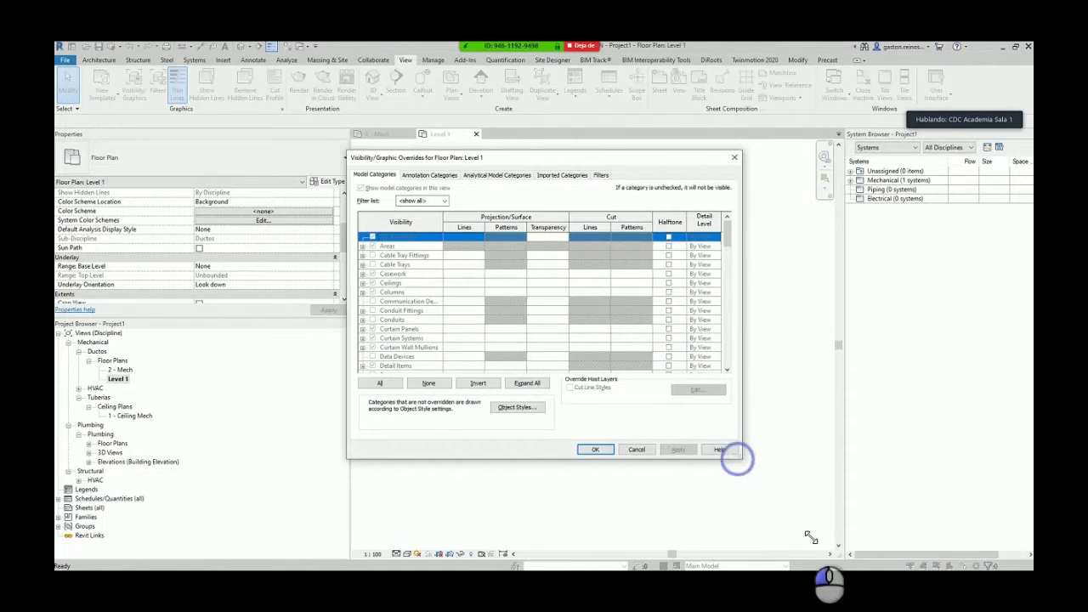
drag(739, 459, 812, 538)
click(812, 156)
- Remove the CLI_Ductos template from the Level 1 floor plan by setting its view template to <None>
scroll(313, 225, down, 2)
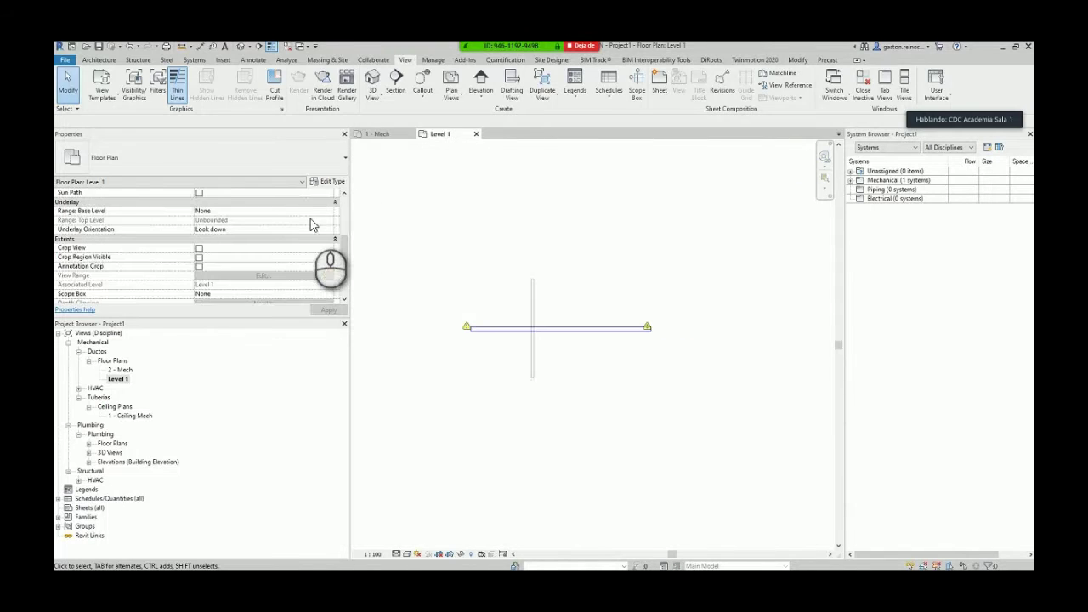
scroll(310, 225, down, 2)
click(264, 259)
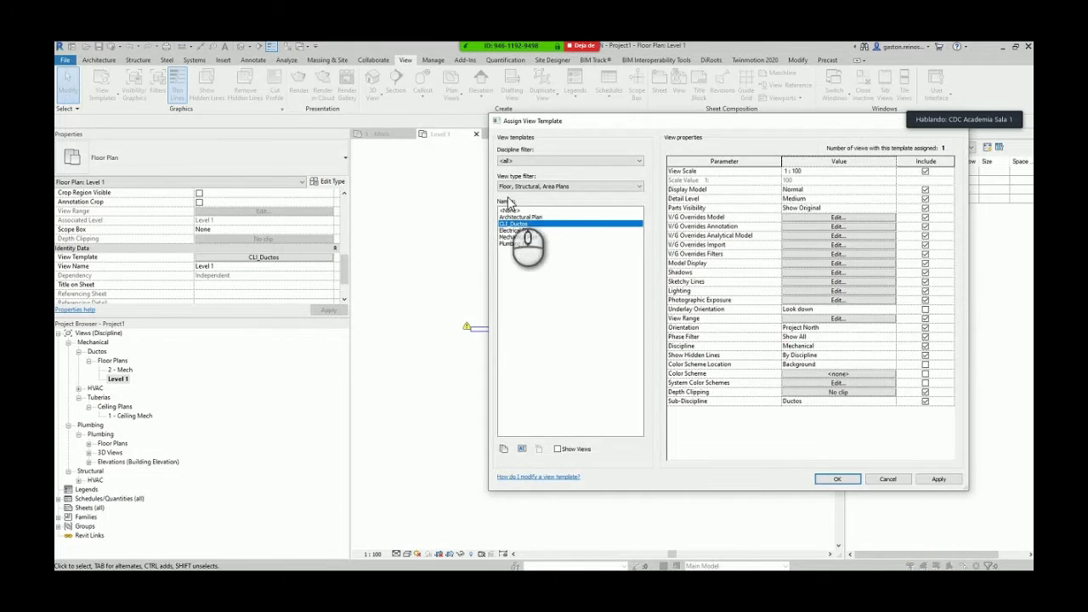
click(509, 210)
click(838, 478)
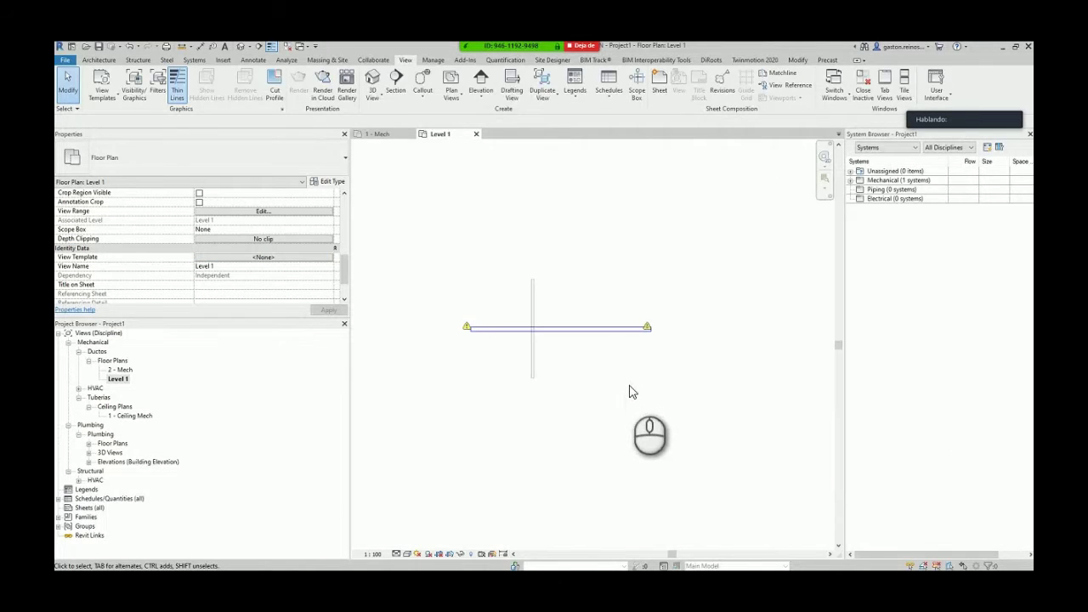
- Open the Visibility/Graphic Overrides of Level 1 and filter the model categories to Piping only to review them
key(v)
key(g)
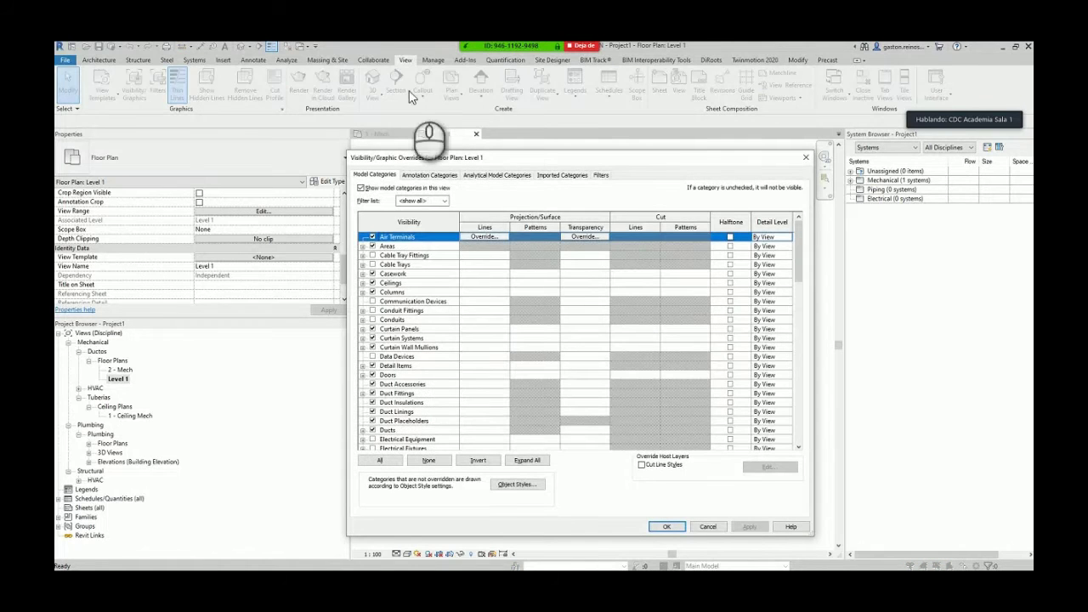
click(445, 202)
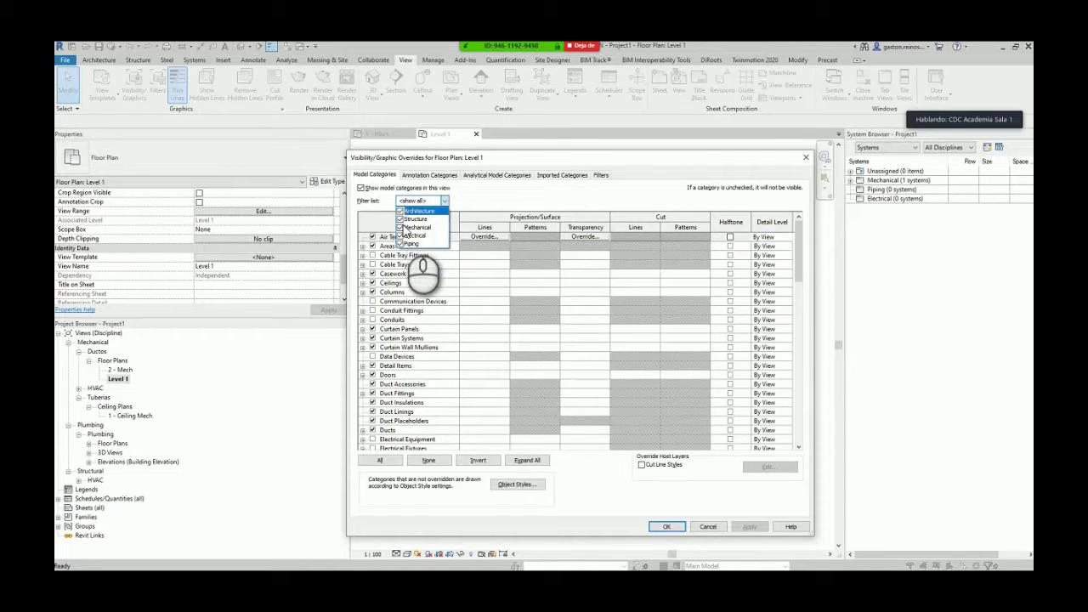
click(400, 211)
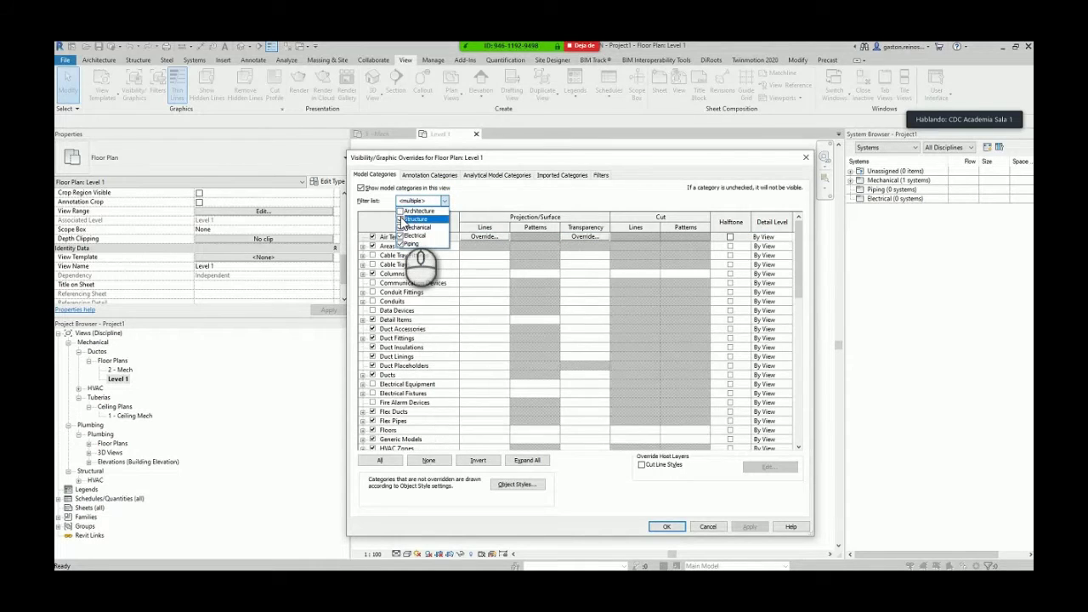
click(401, 220)
click(401, 228)
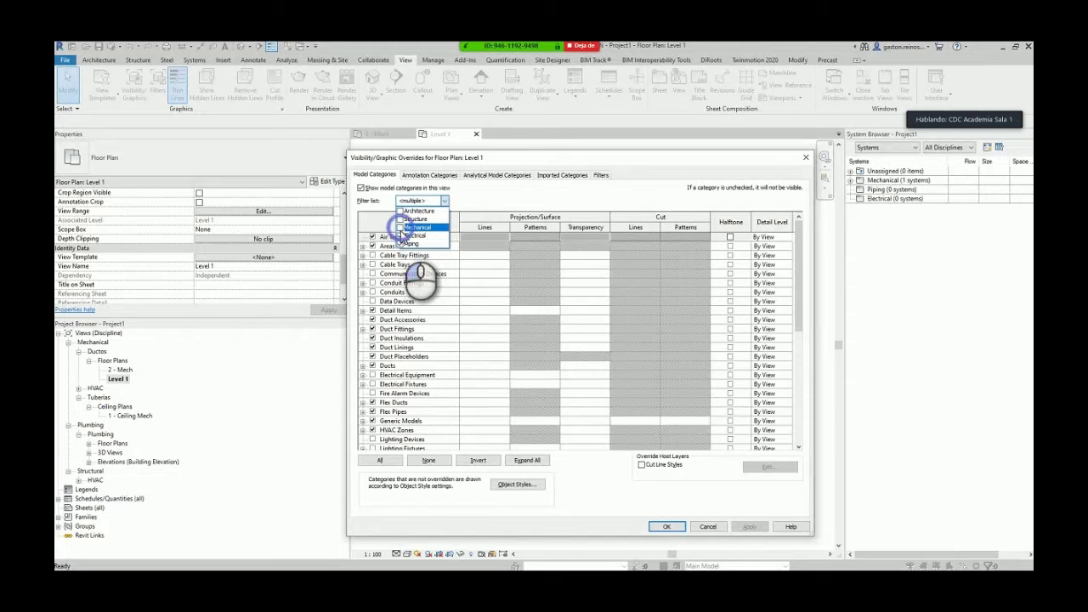
click(400, 236)
click(495, 214)
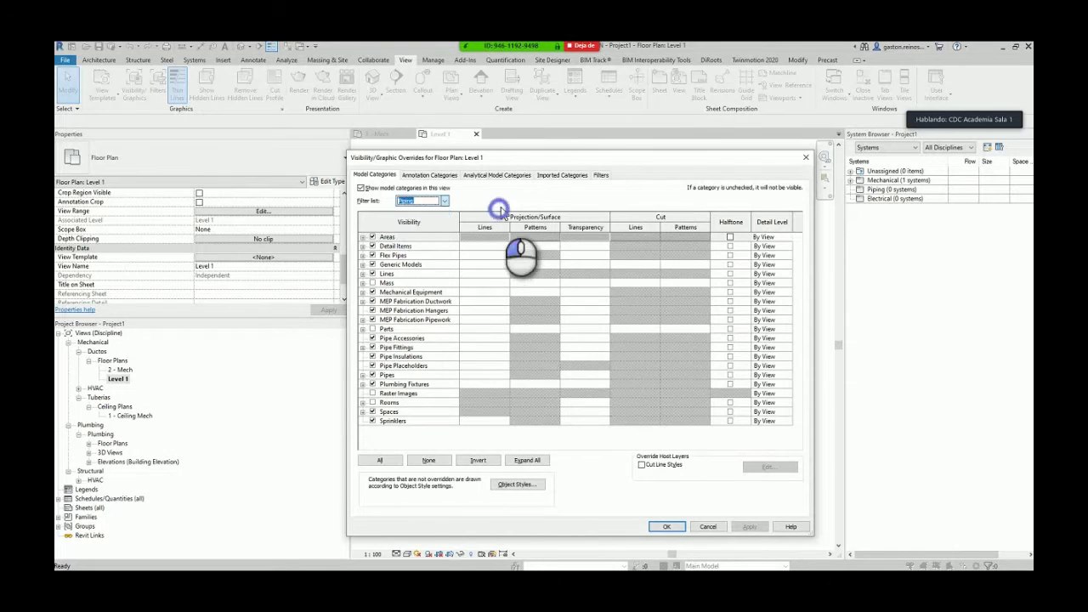
click(447, 294)
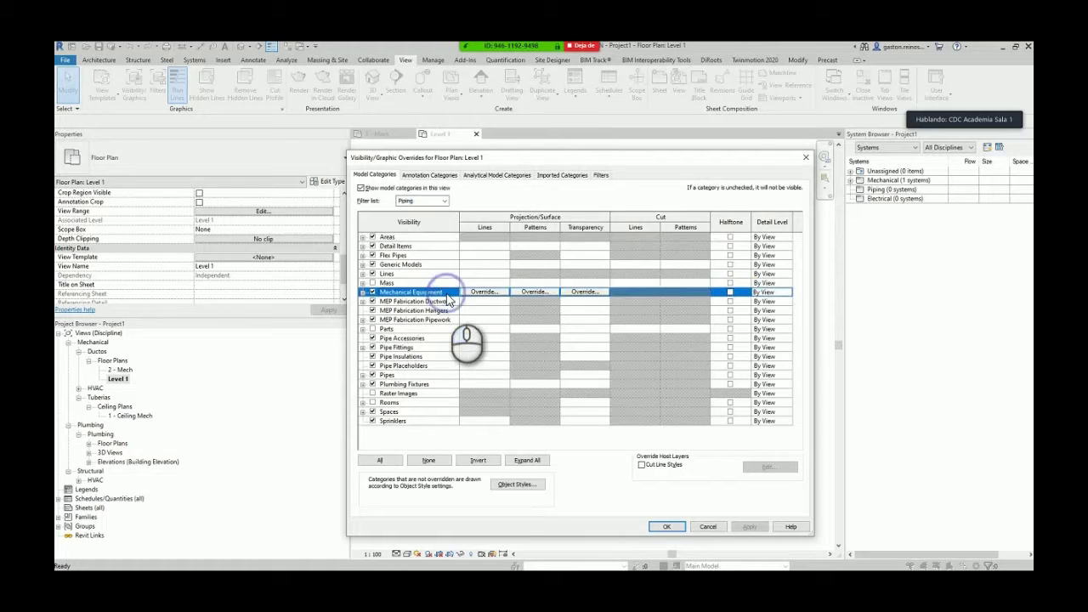
- Filter the Level 1 model categories to Mechanical only instead of Piping
click(444, 202)
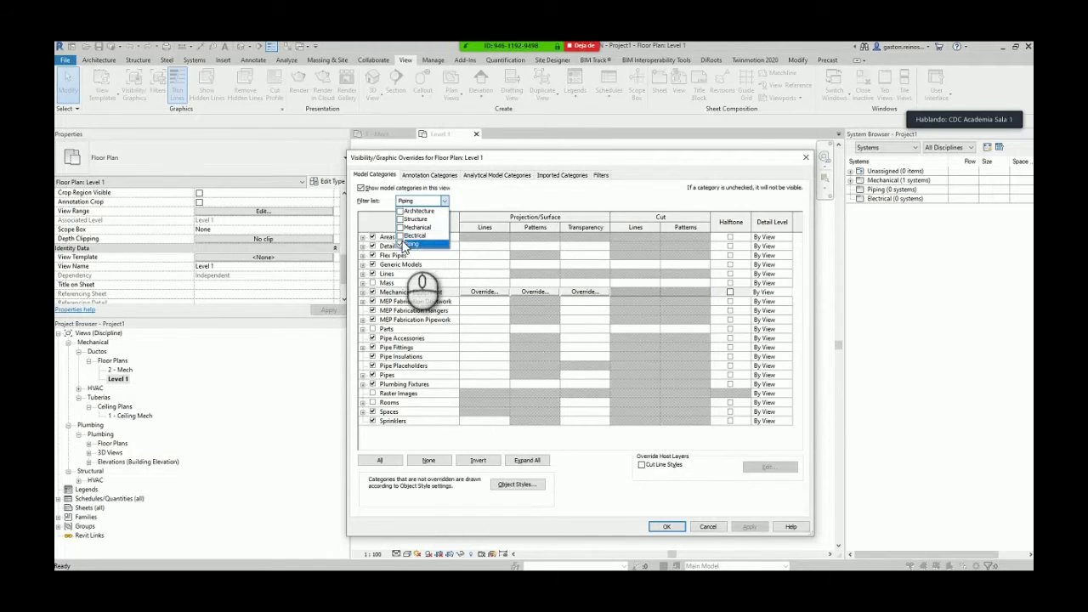
click(401, 245)
click(400, 228)
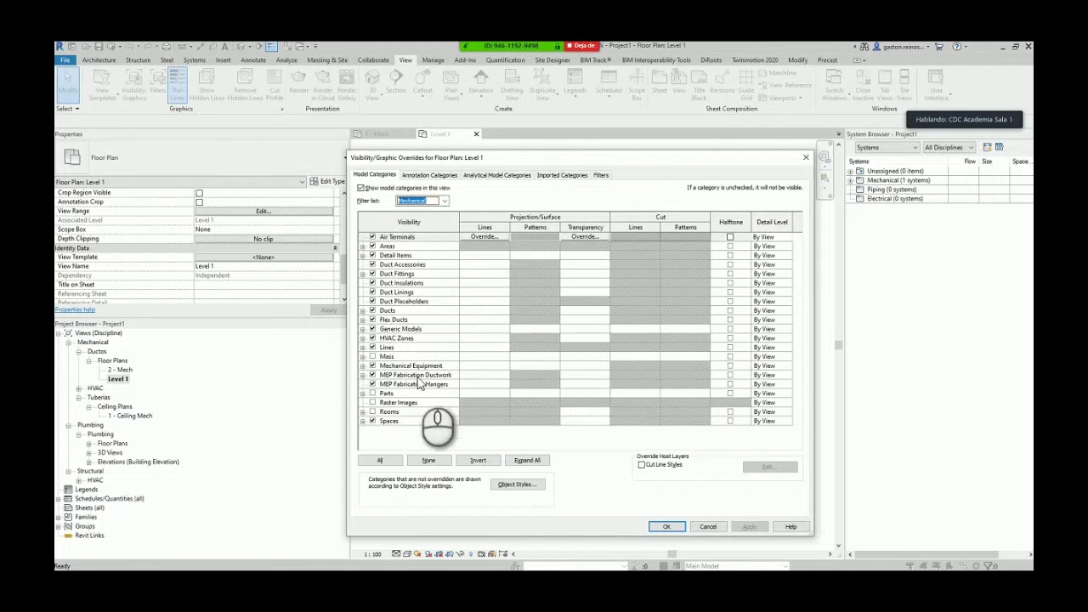
- Filter the Level 1 model categories to Architecture only and examine the list
click(444, 202)
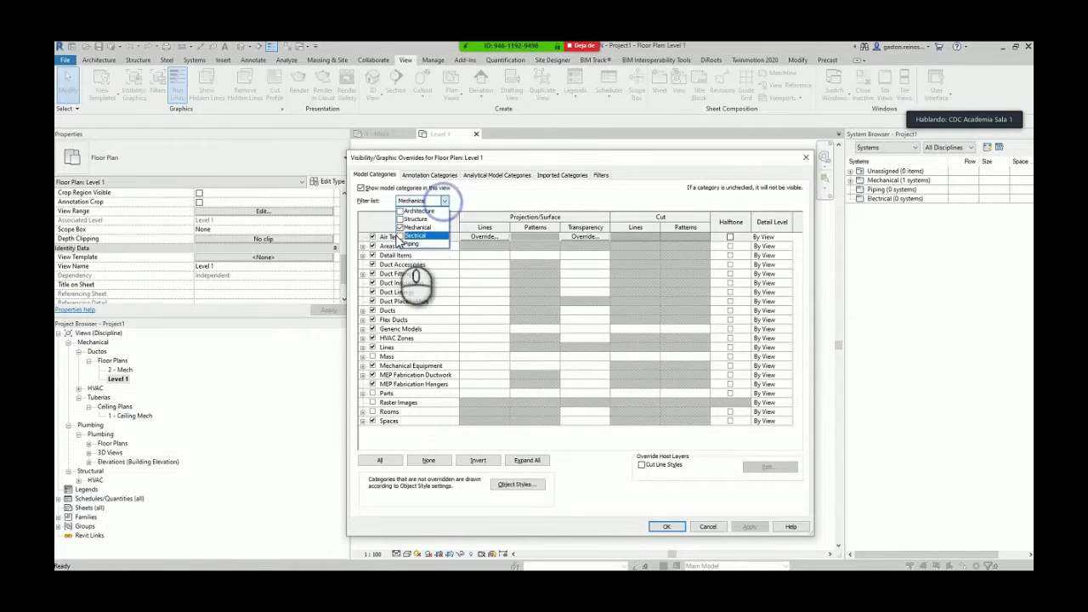
click(400, 227)
click(401, 211)
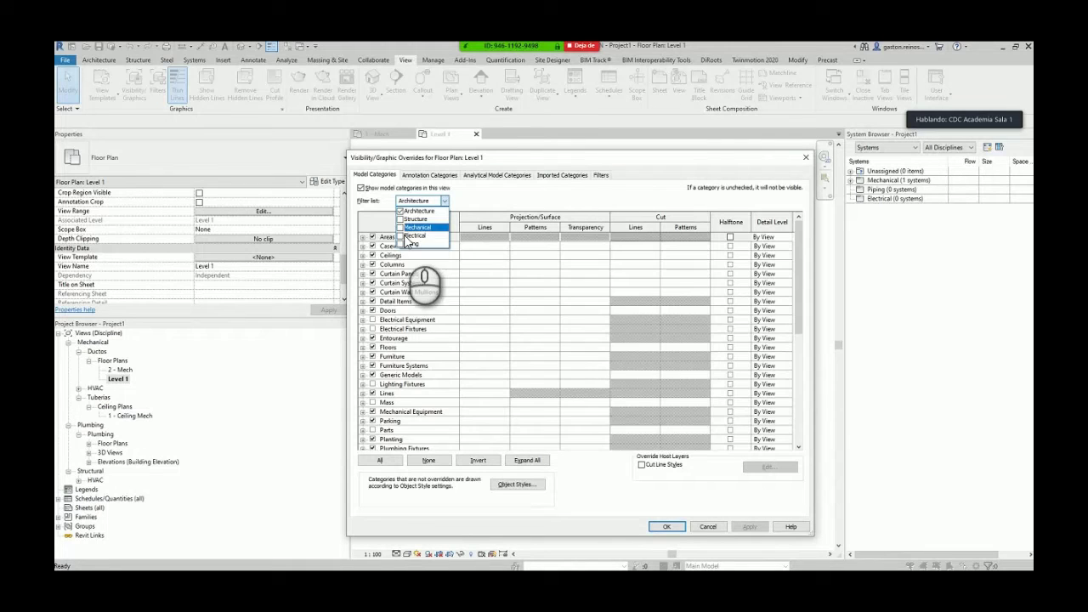
click(415, 373)
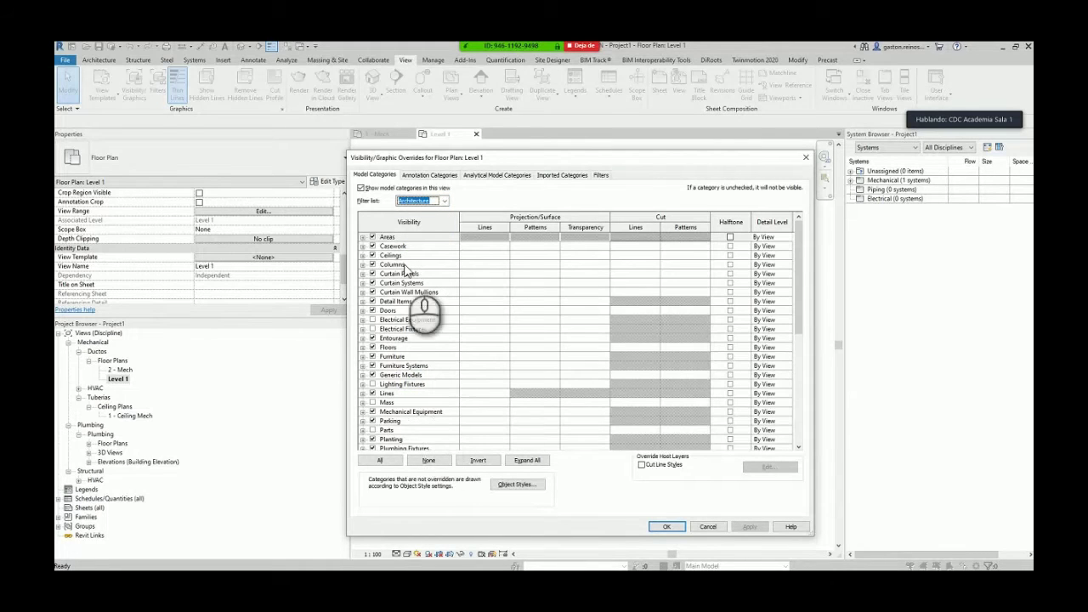
- Switch the Level 1 model category filter from Architecture back to Piping only
click(444, 201)
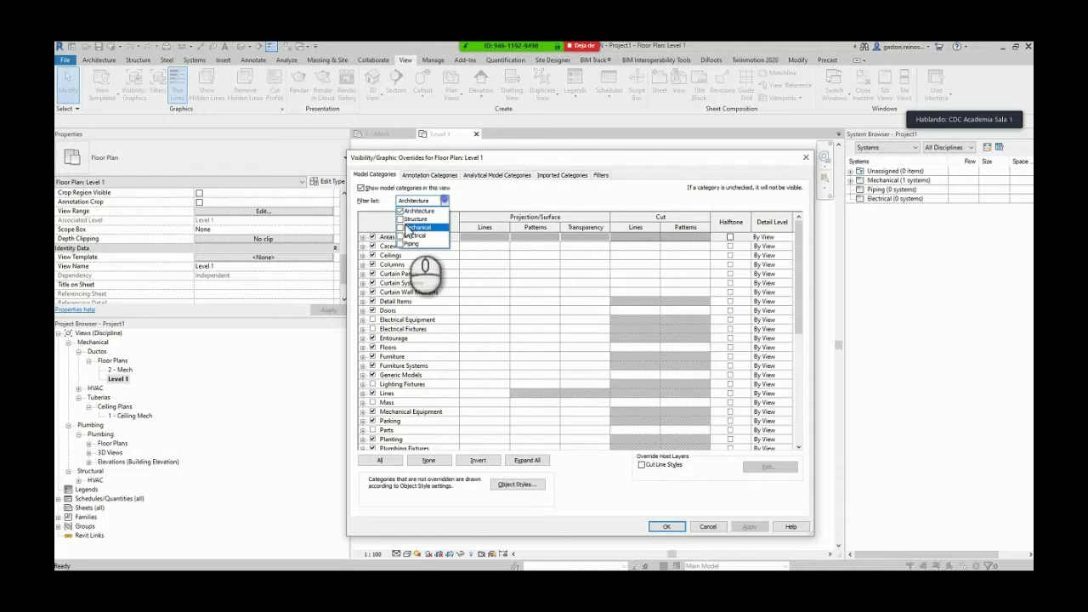
click(400, 211)
click(401, 245)
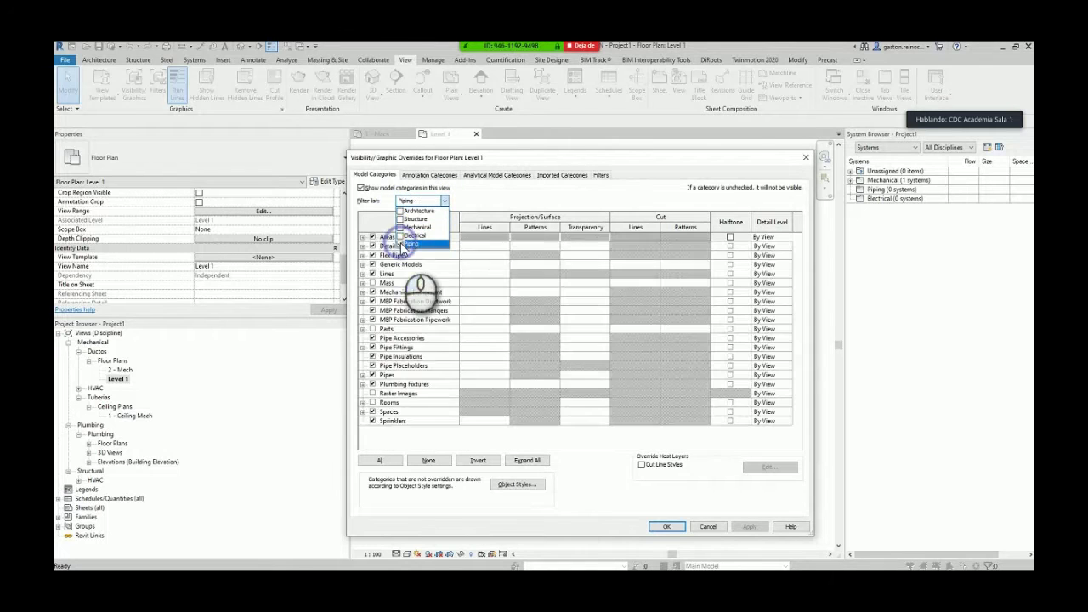
- Filter the Level 1 model categories to Electrical only for review, and switch the filter to Mechanical only
click(400, 245)
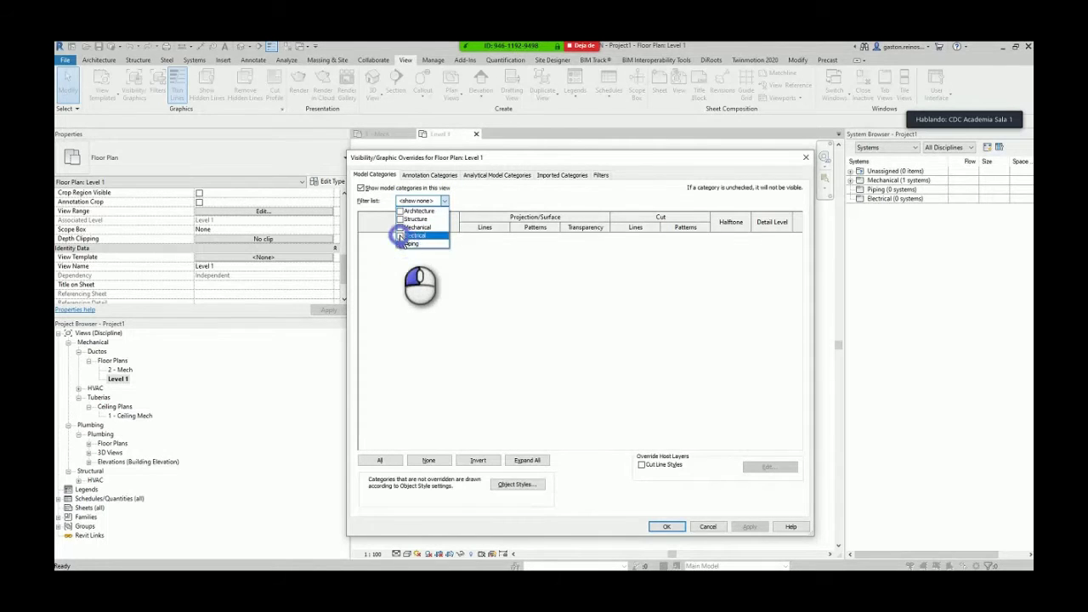
click(400, 235)
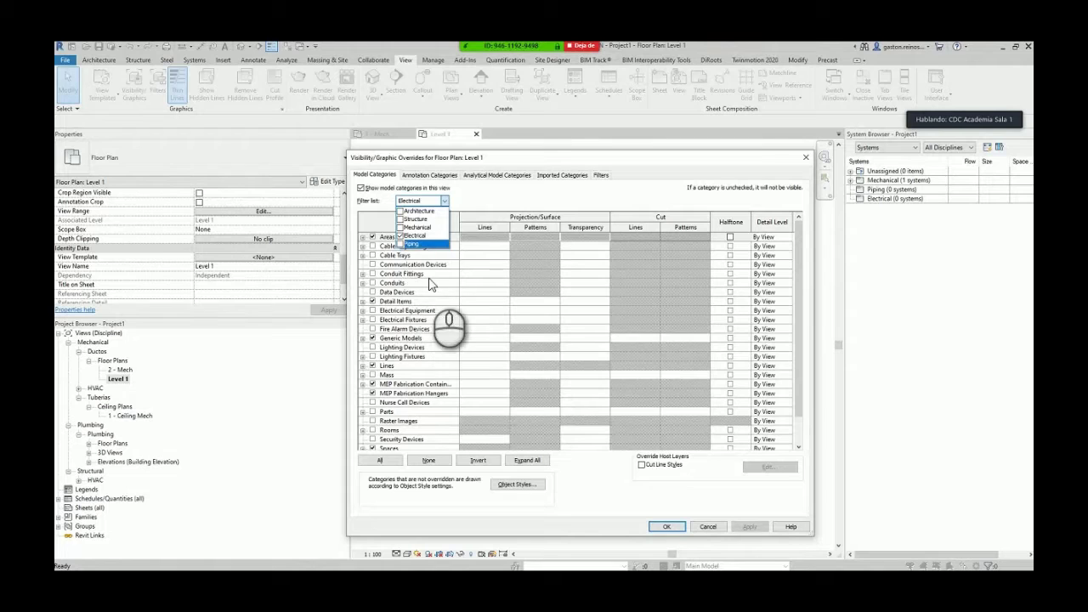
click(400, 235)
click(401, 228)
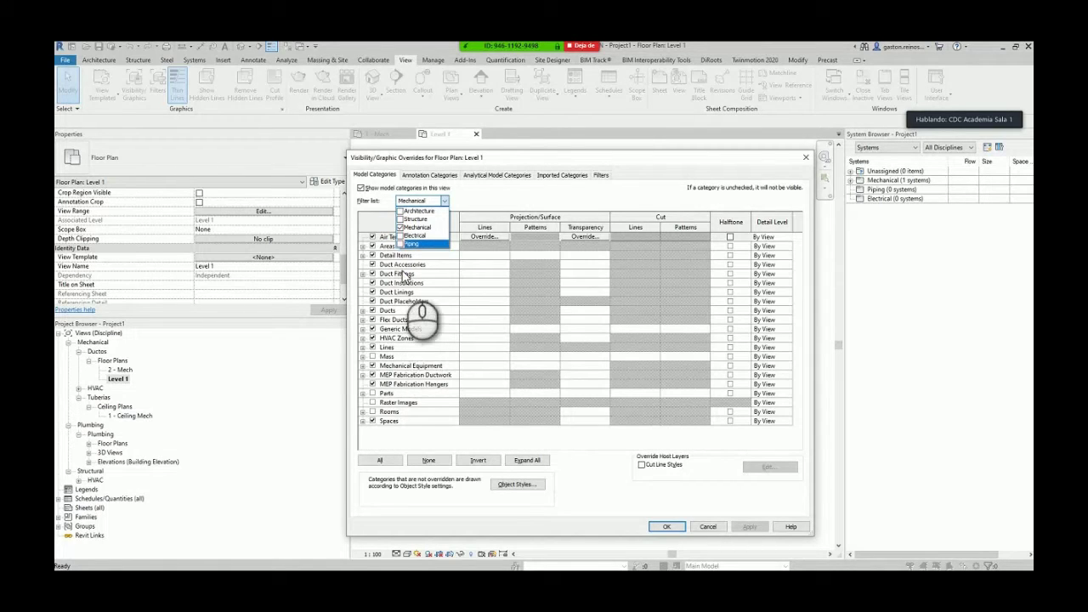
click(406, 201)
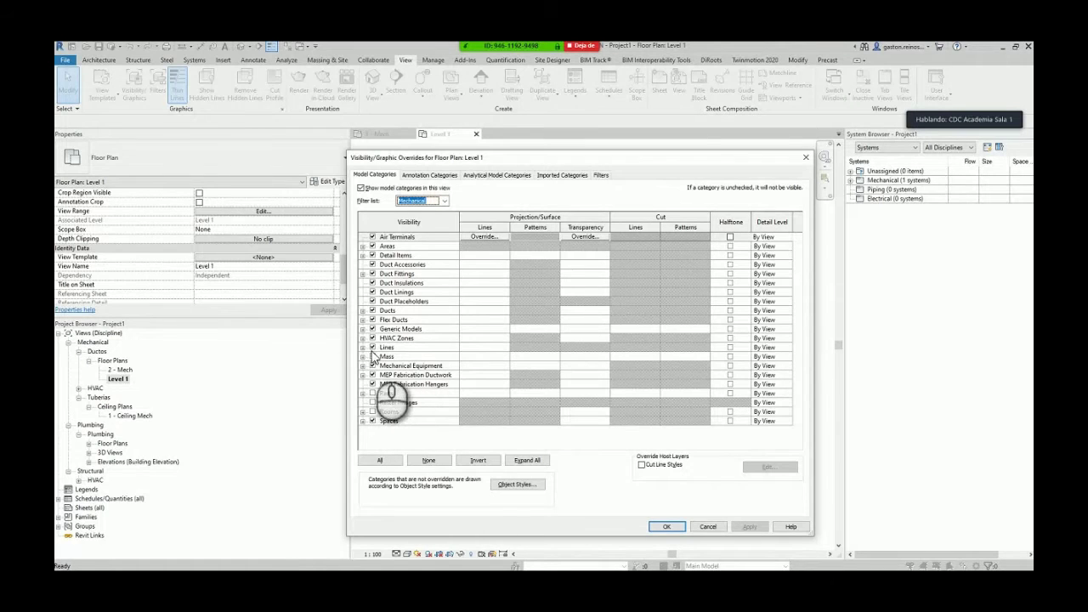
click(387, 356)
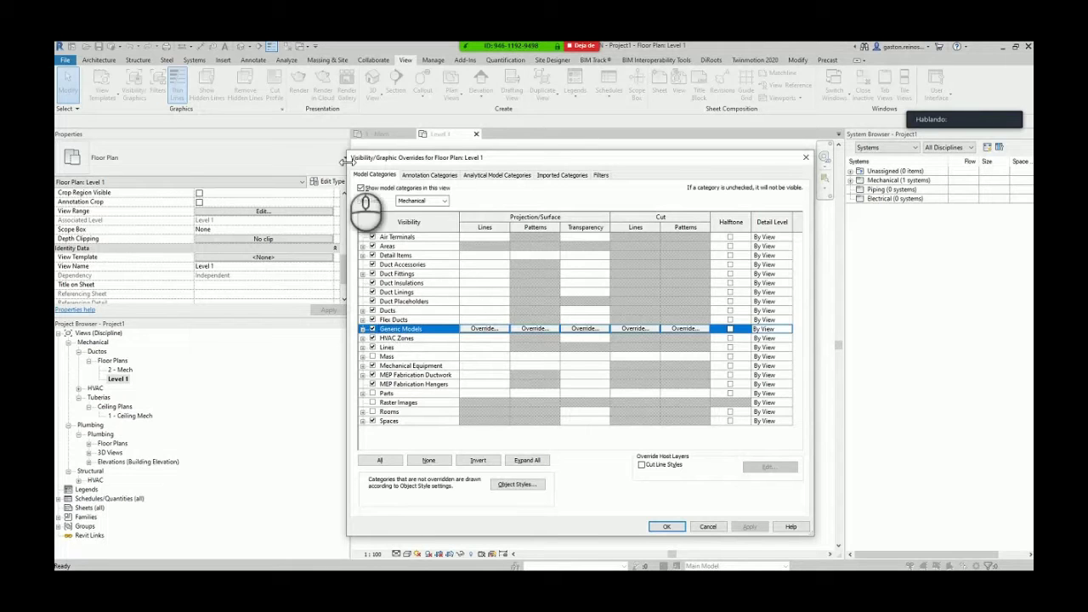
- Display the annotation categories of Level 1 and examine the list filtered to Mechanical
click(423, 175)
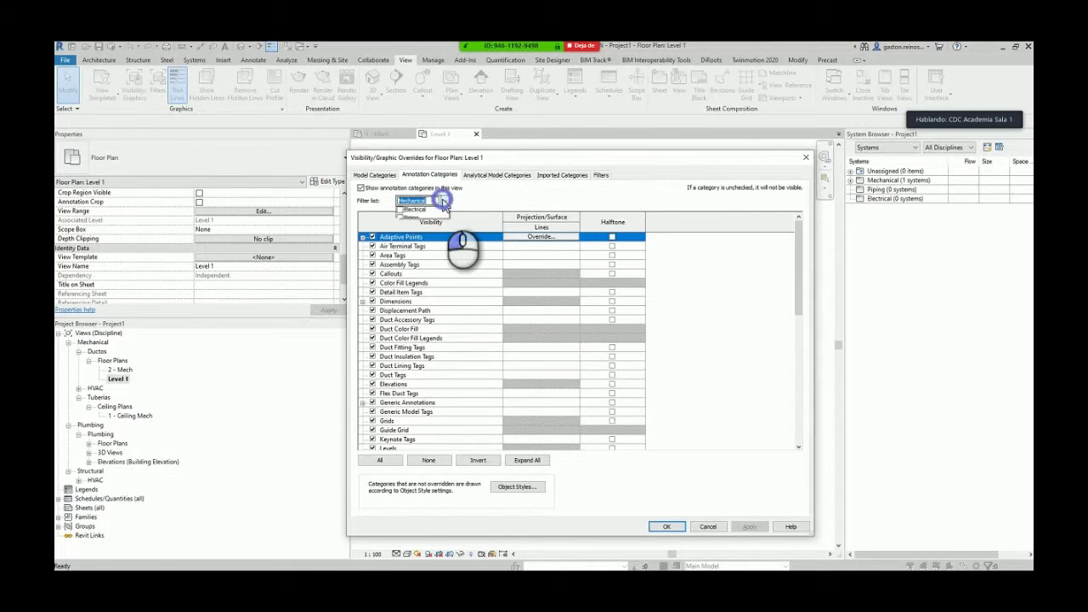
click(453, 278)
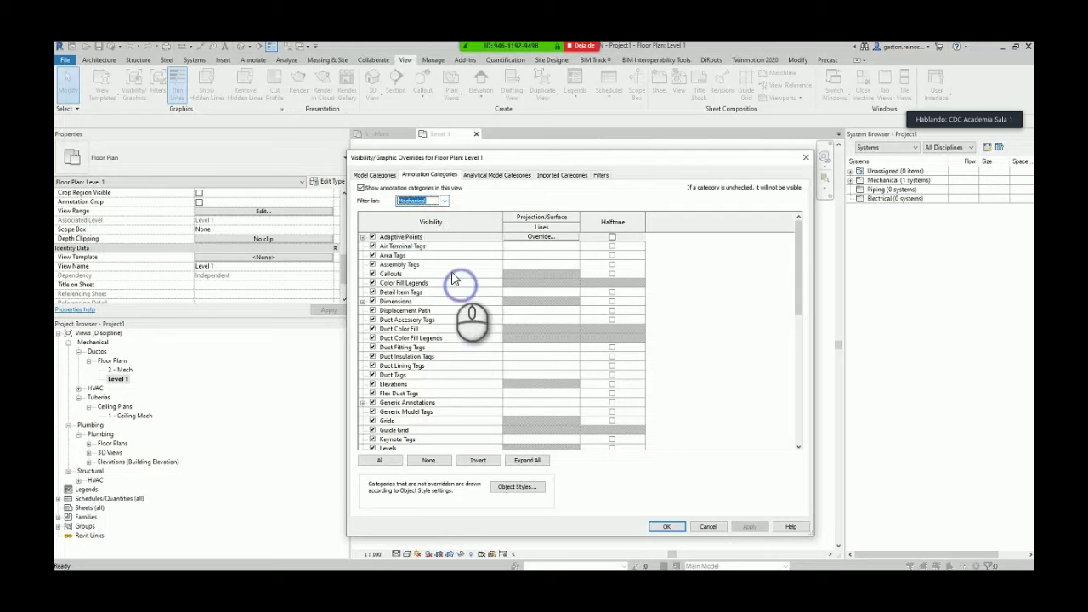
scroll(434, 297, down, 5)
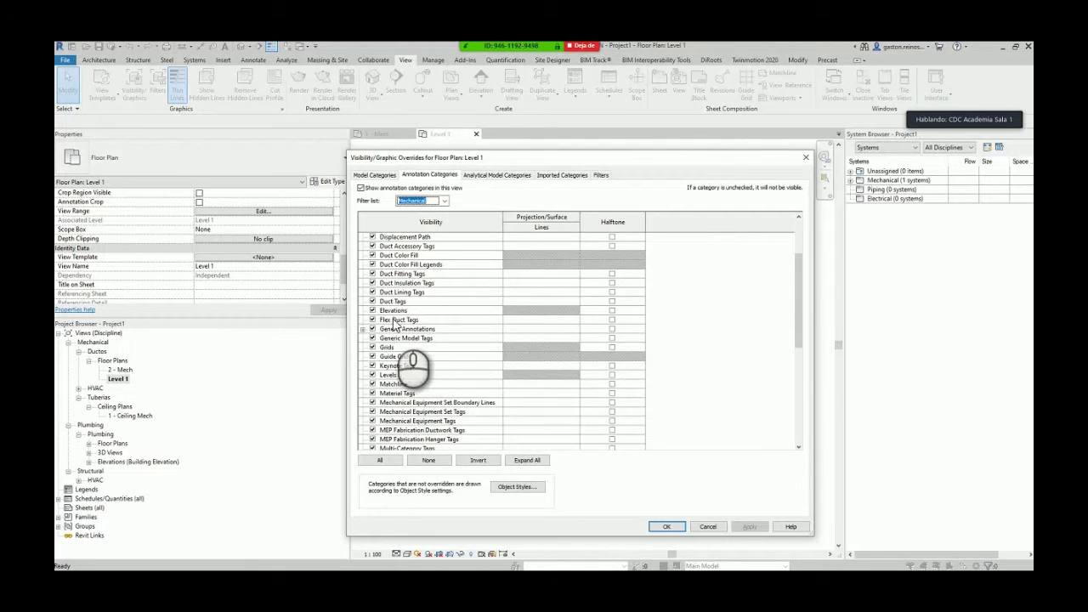
scroll(396, 326, down, 4)
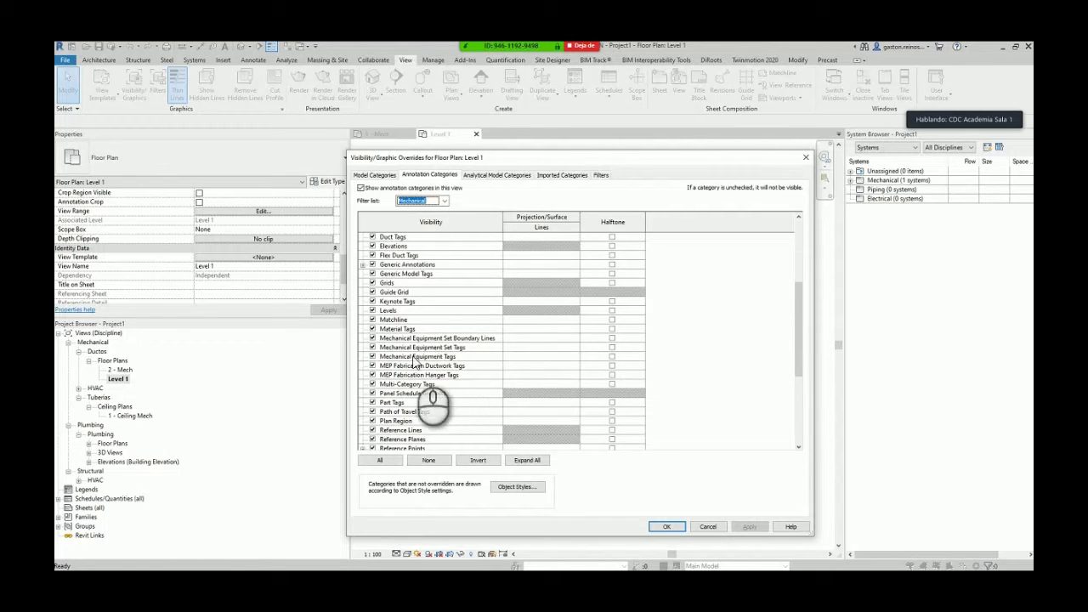
scroll(446, 357, down, 4)
- Filter the annotation categories to Piping only instead of Mechanical, review the list, and accept the Visibility/Graphic Overrides
click(443, 200)
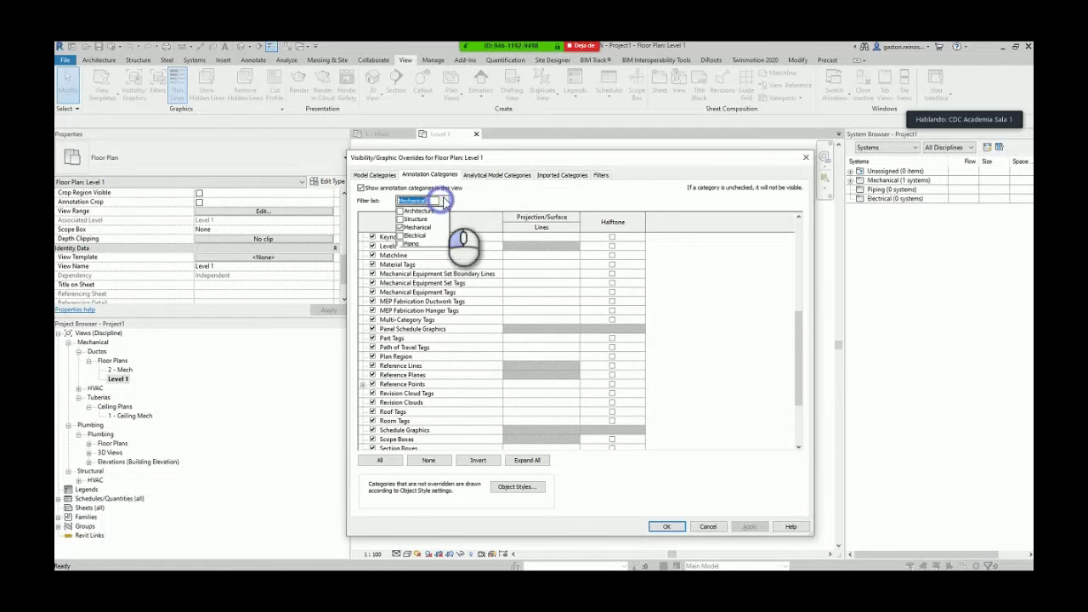
click(400, 227)
click(399, 244)
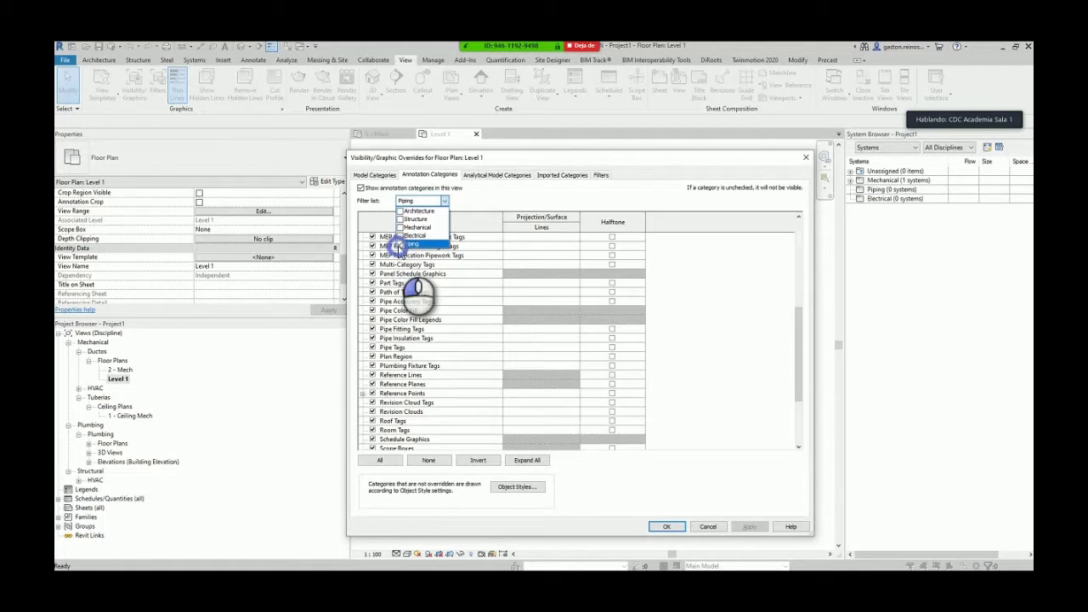
scroll(447, 347, up, 7)
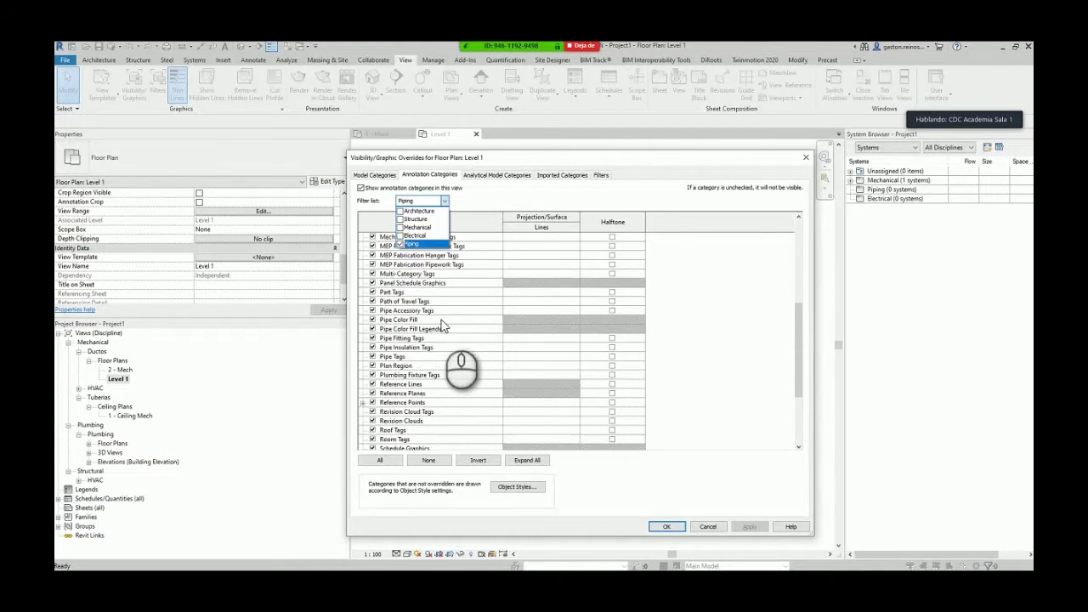
scroll(442, 323, up, 1)
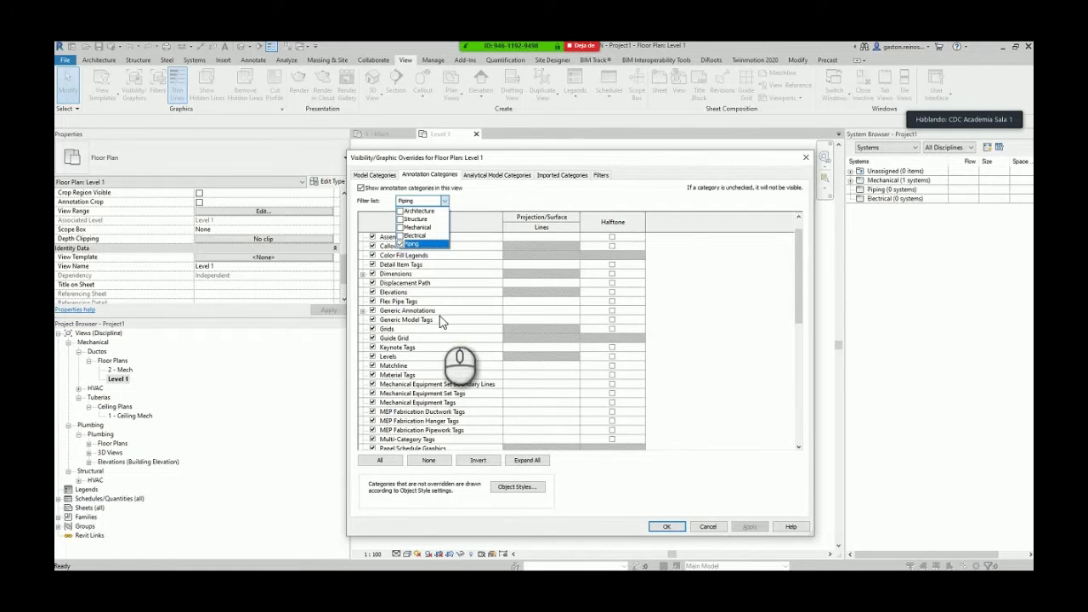
click(446, 291)
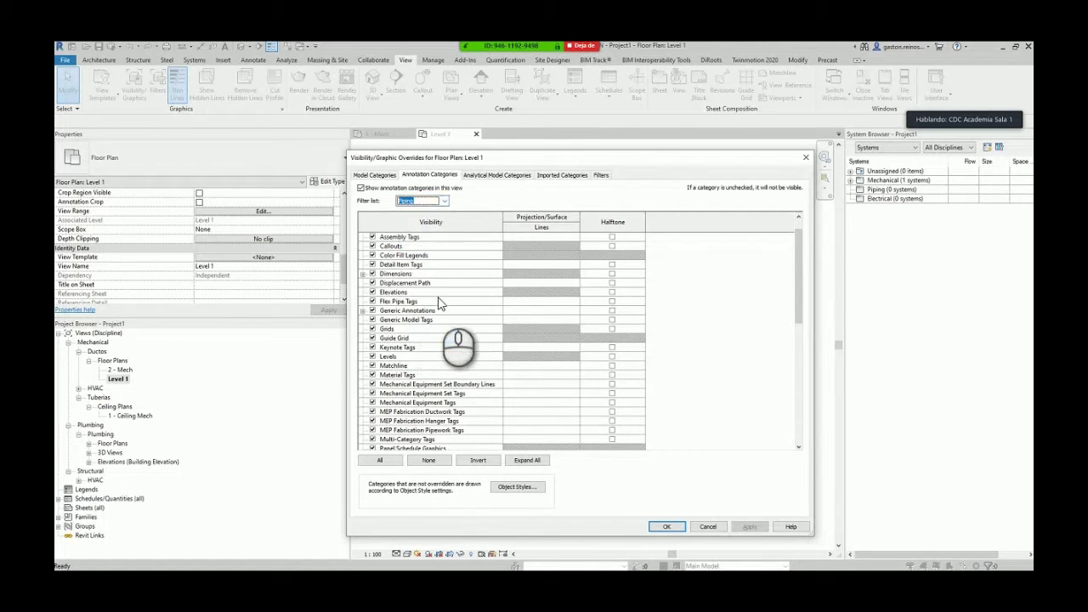
click(667, 526)
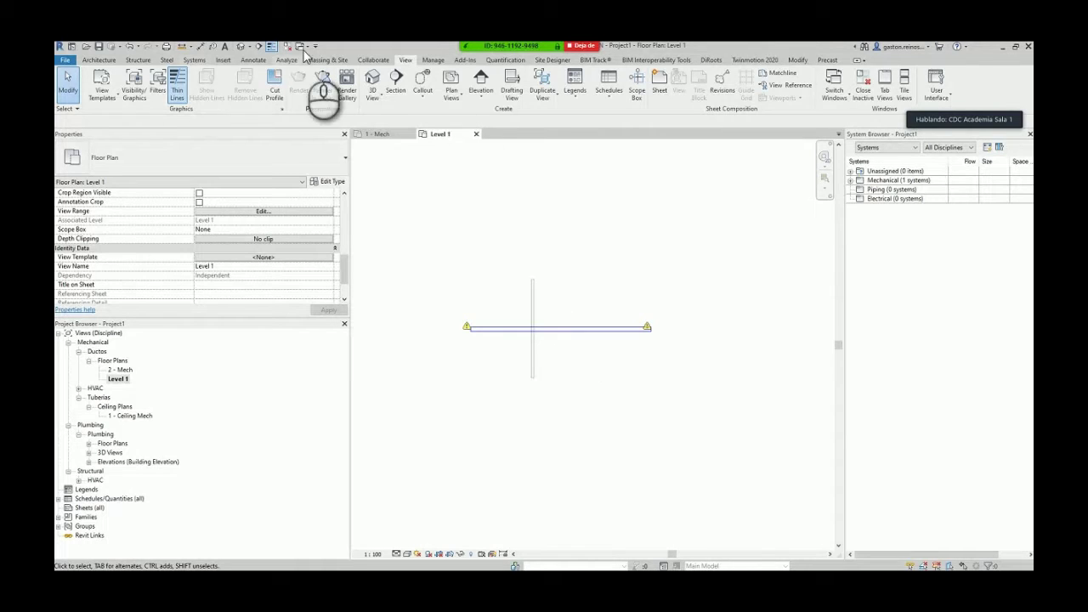
- Examine the available systems modelling tools, including the electrical device types
click(202, 62)
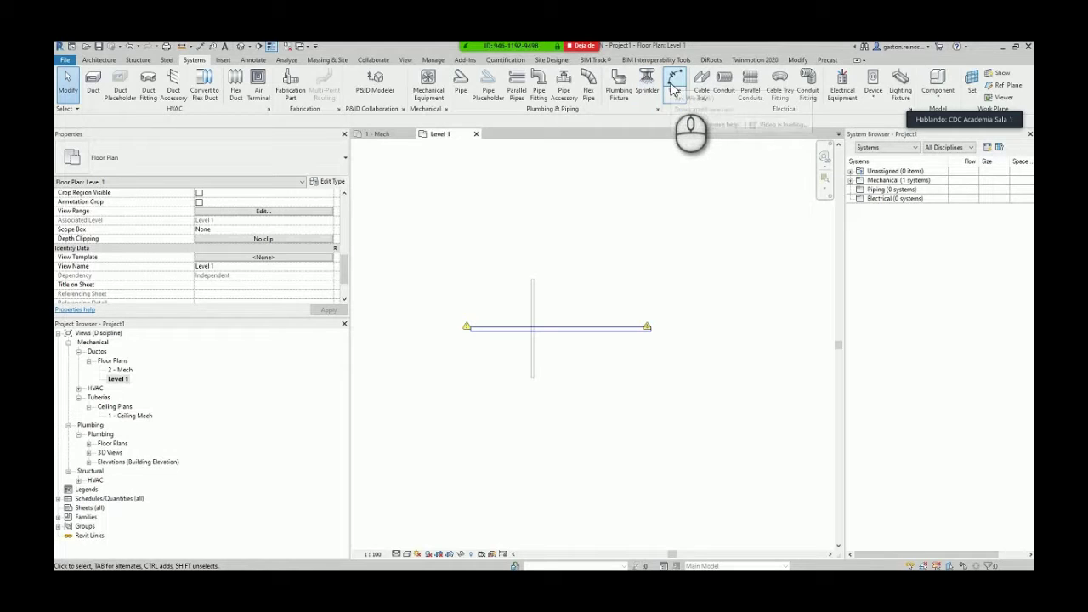
click(876, 93)
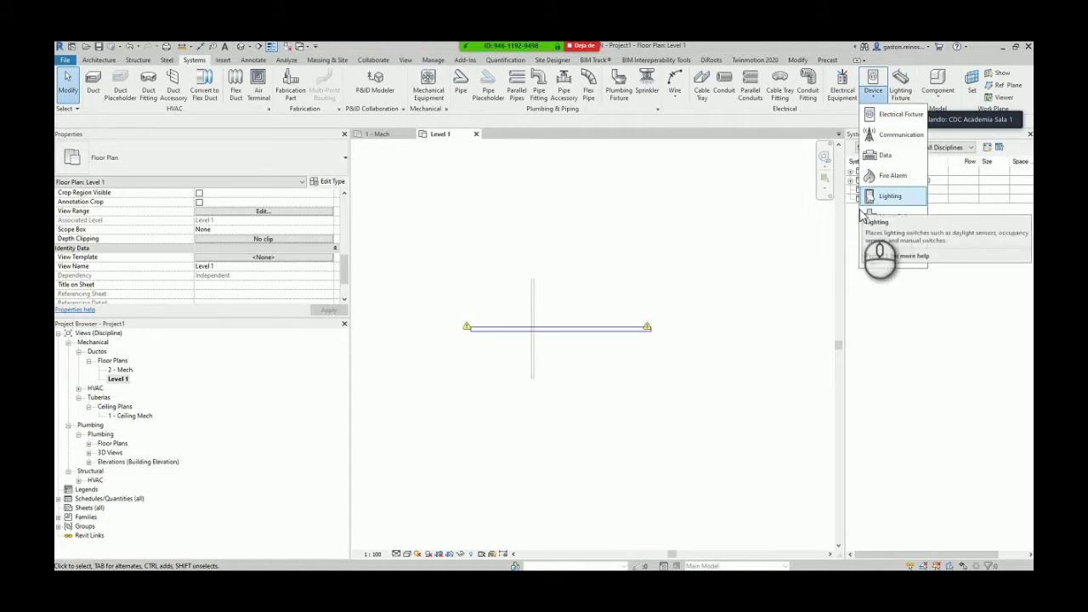
click(778, 216)
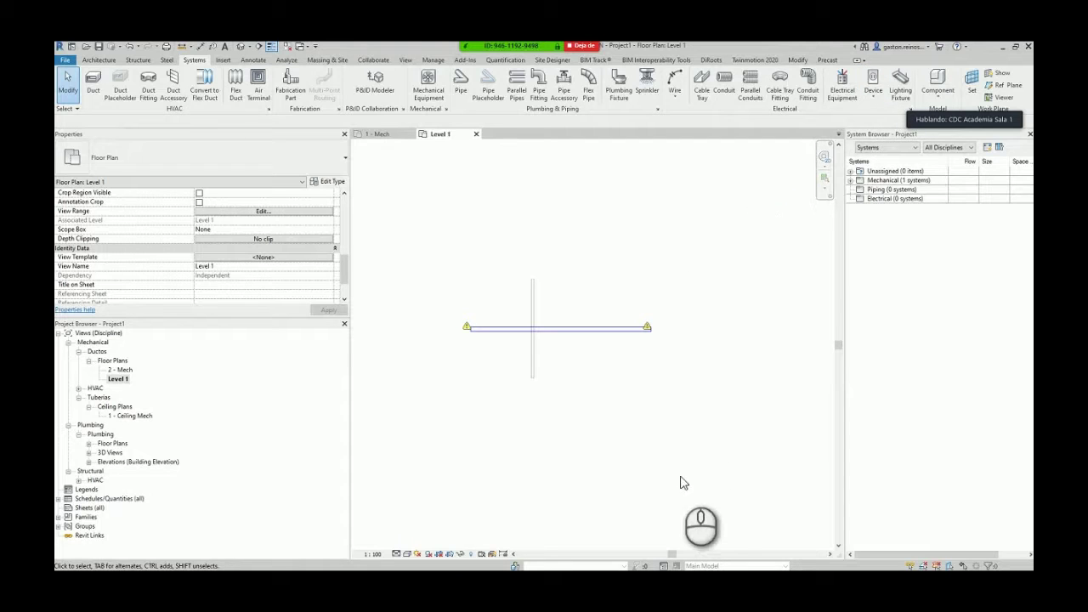
mouse_move(558, 49)
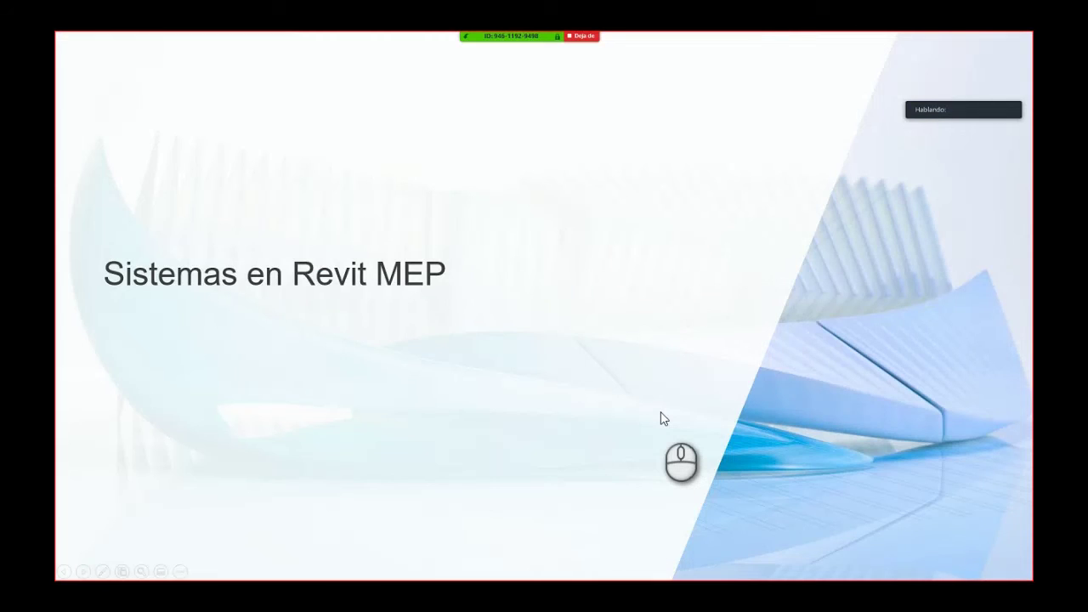
key(Left)
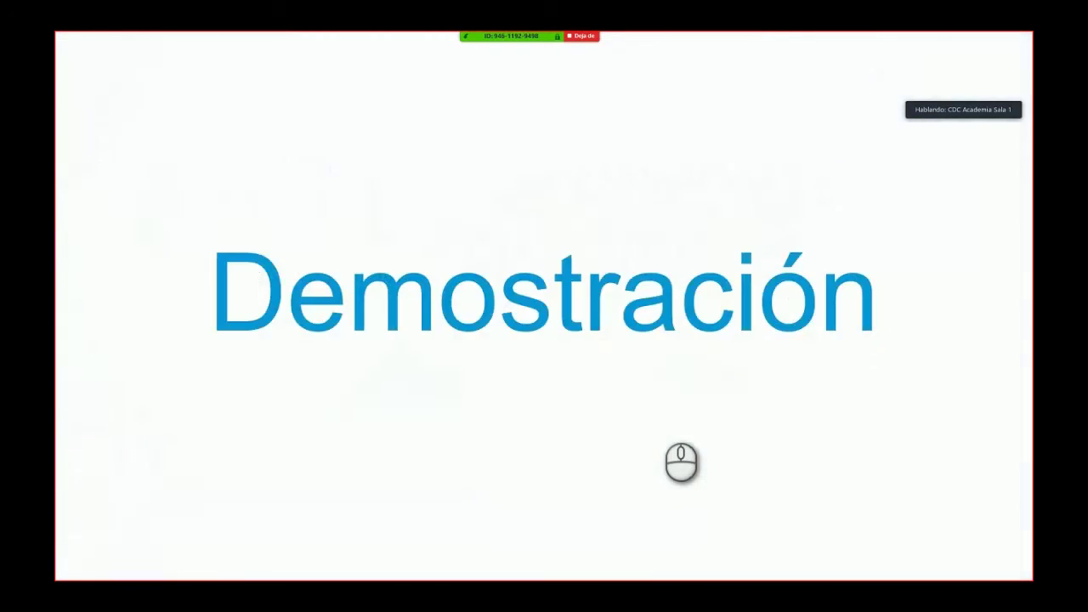
key(Right)
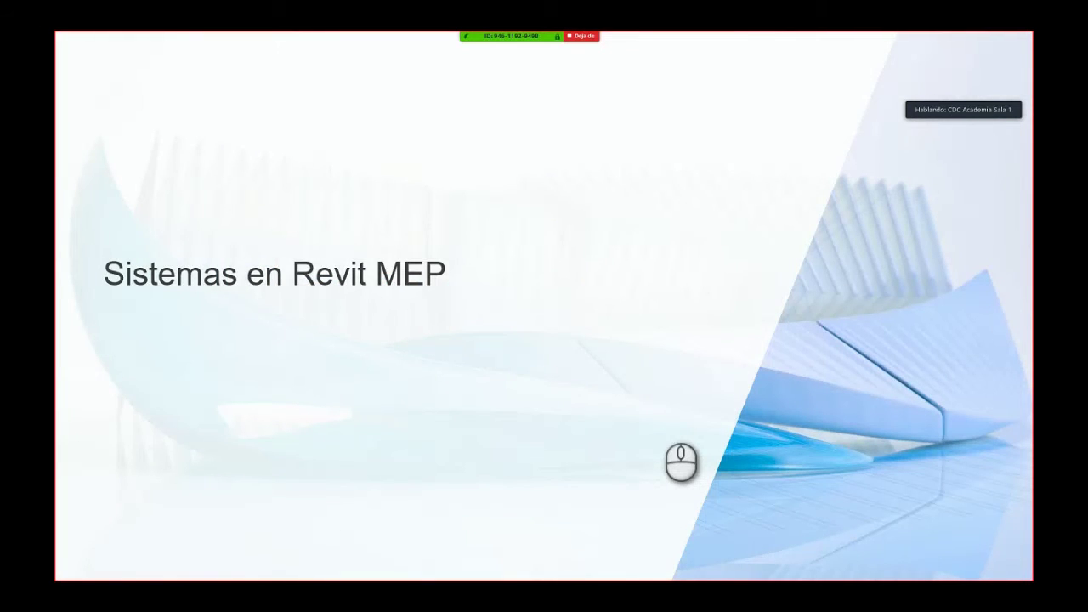
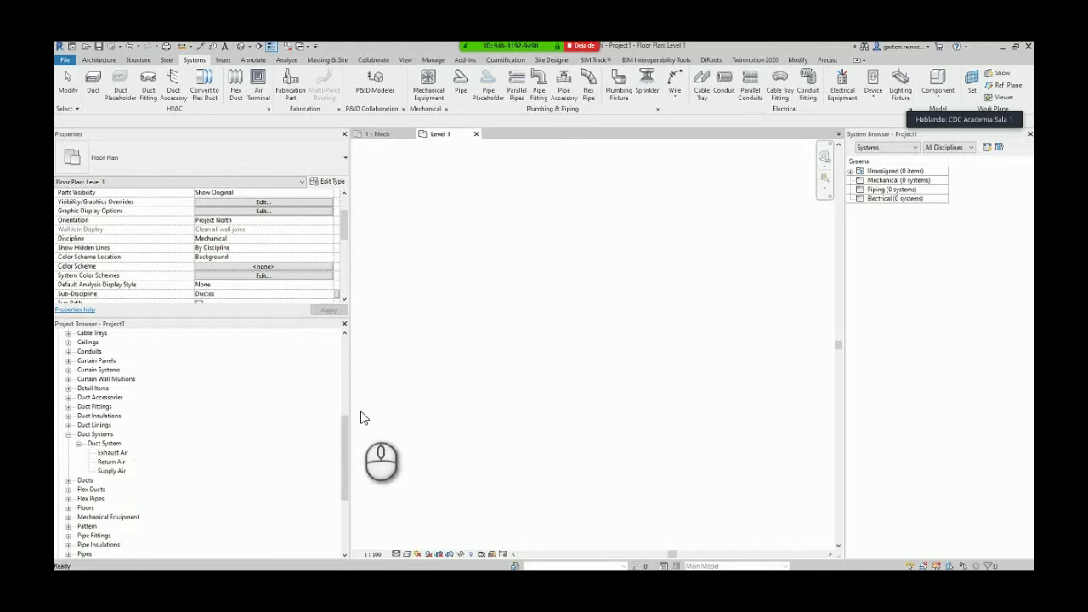
- Review the properties of the Supply Air duct system type, from its graphic overrides to its rise/drop symbol
click(111, 471)
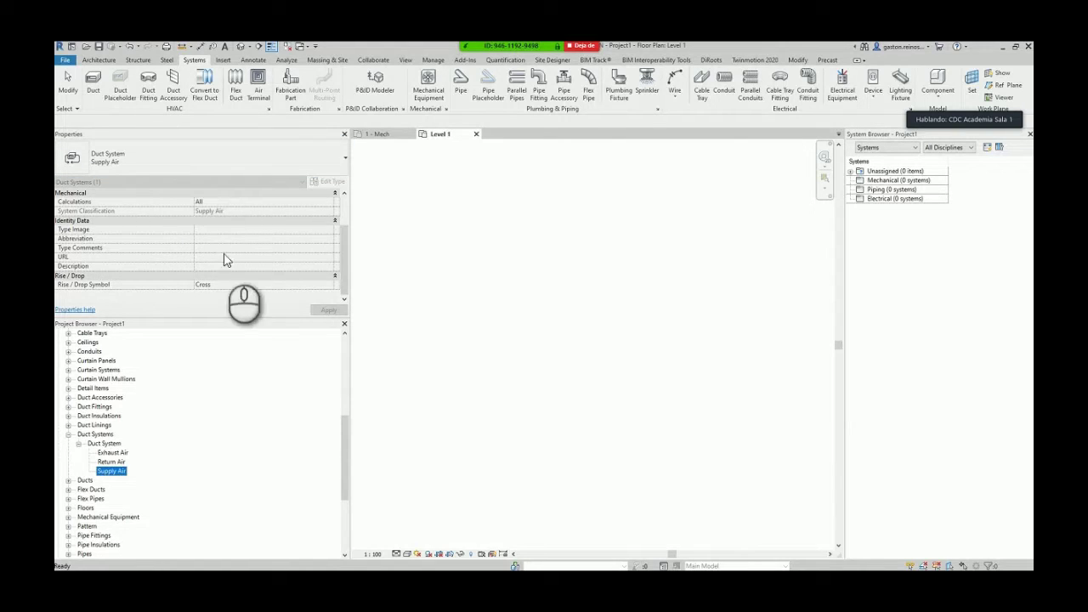
scroll(228, 251, up, 2)
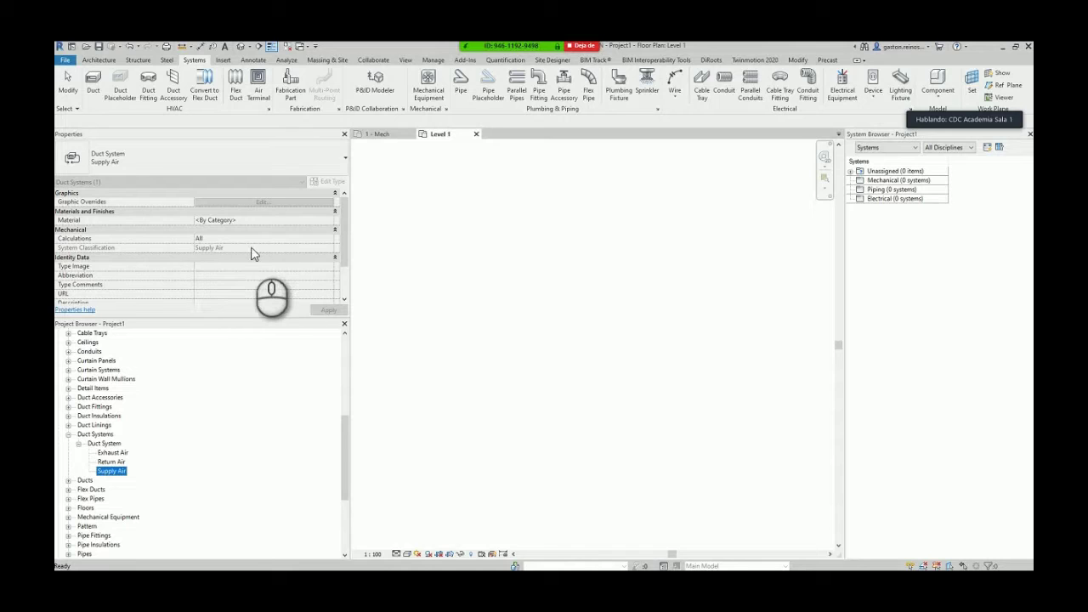
scroll(225, 272, down, 2)
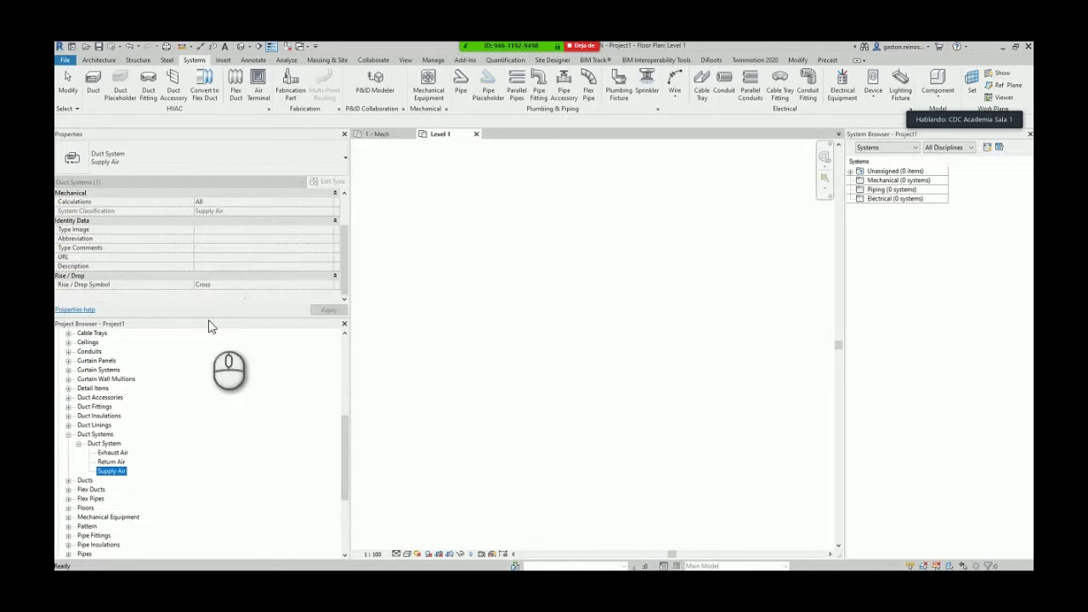
- Rename the Supply Air duct system type as CLI_Impulsion
right_click(119, 476)
click(154, 427)
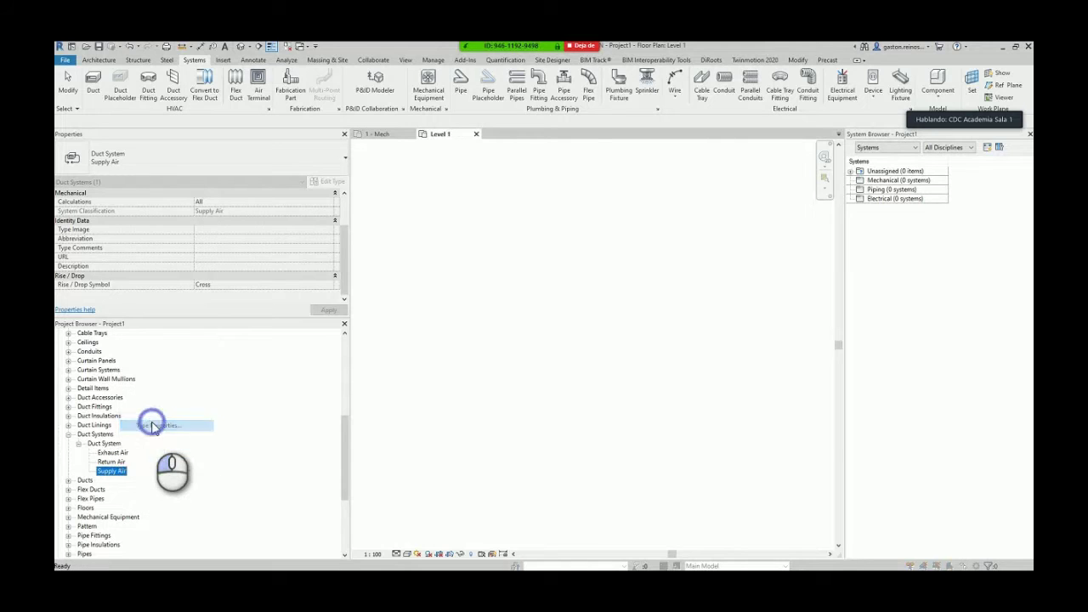
key(Escape)
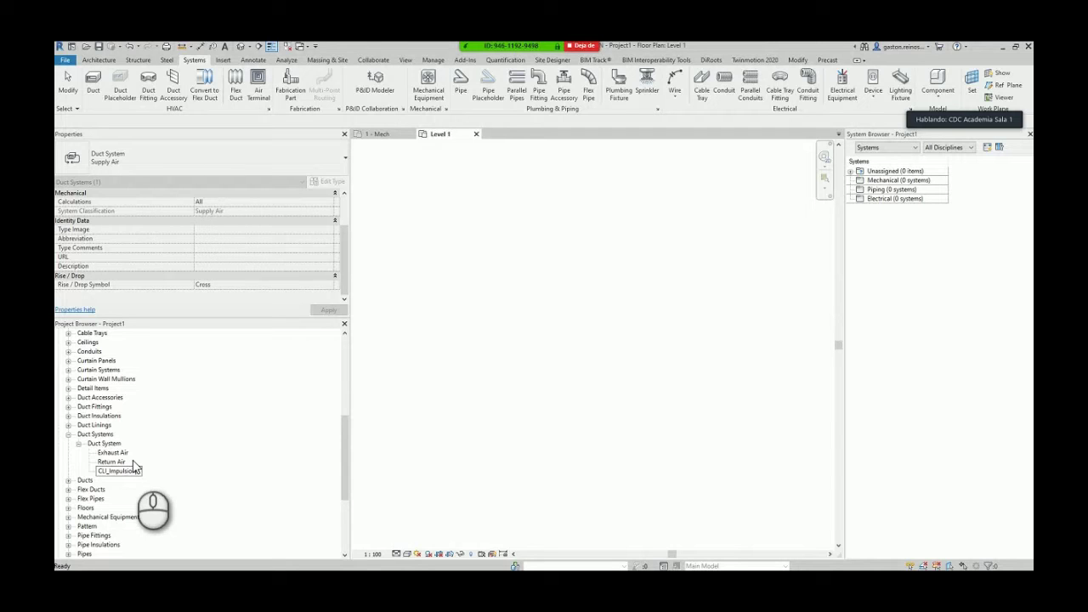
click(413, 442)
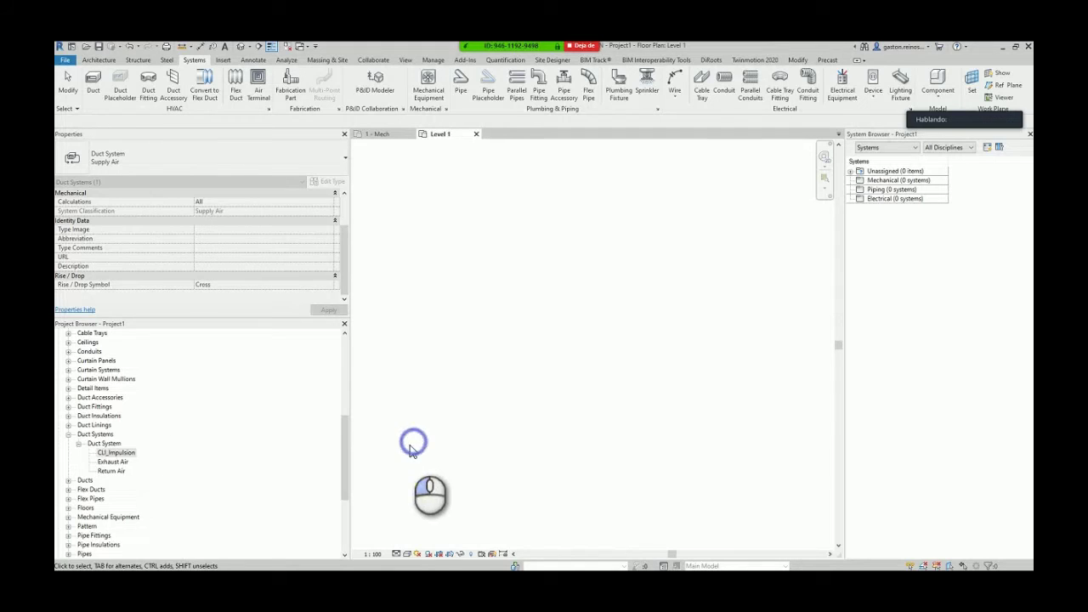
- Draw a horizontal 300 x 300 mm rectangular duct about 6900 mm long on Level 1, at 2750 mm middle elevation with system type CLI_Impulsion
click(107, 455)
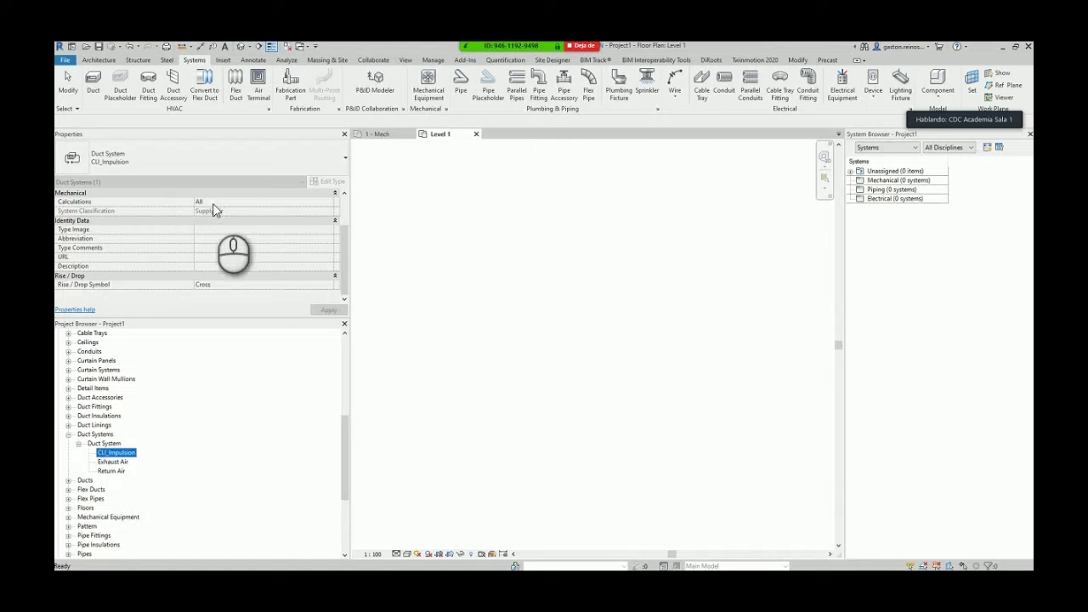
click(92, 82)
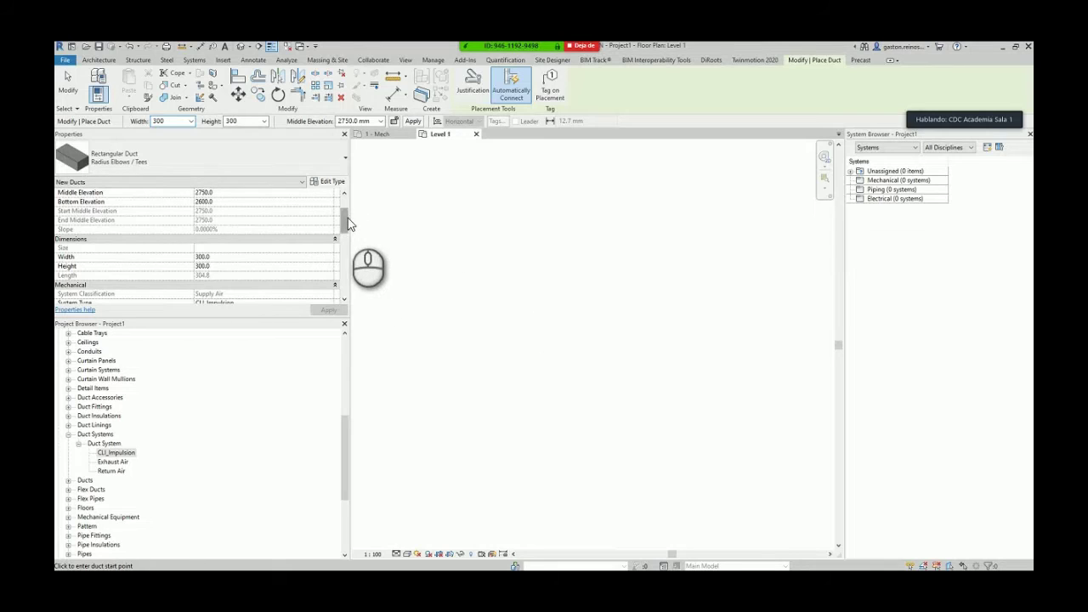
scroll(345, 225, down, 2)
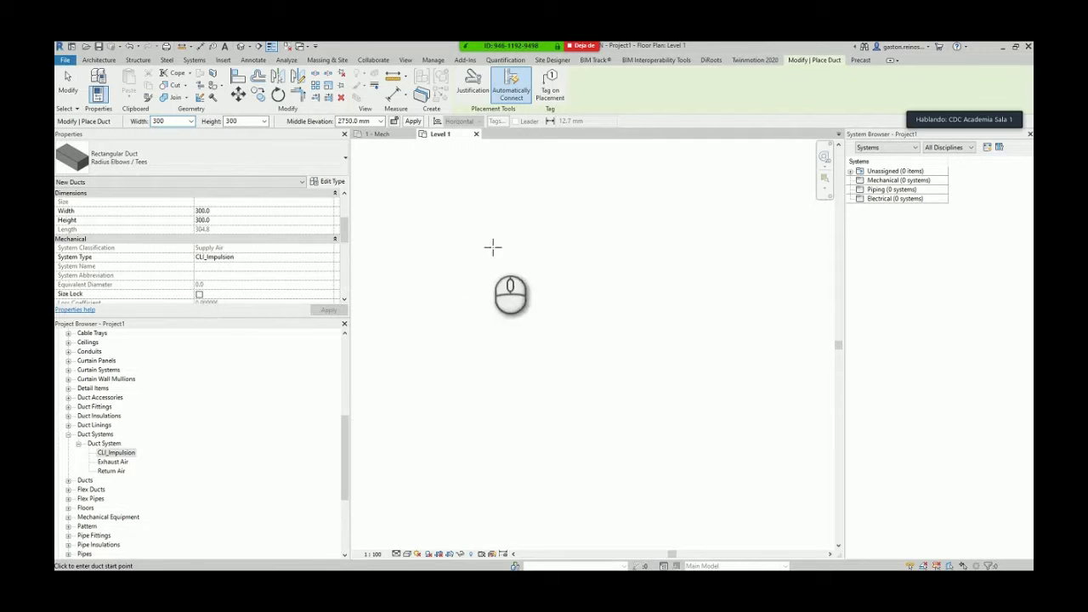
click(470, 302)
click(619, 301)
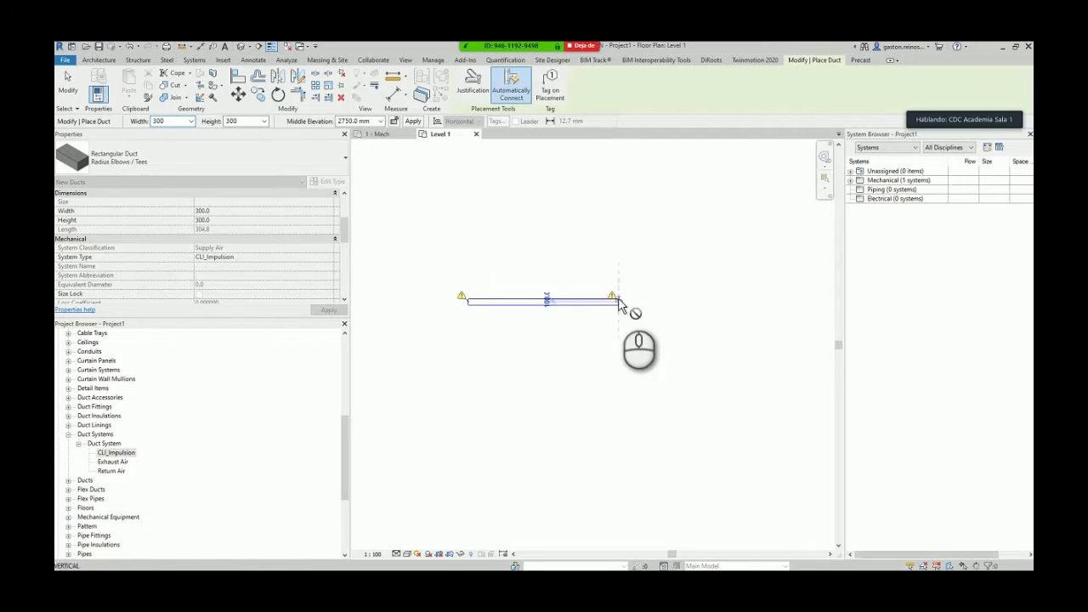
key(Escape)
key(Escape)
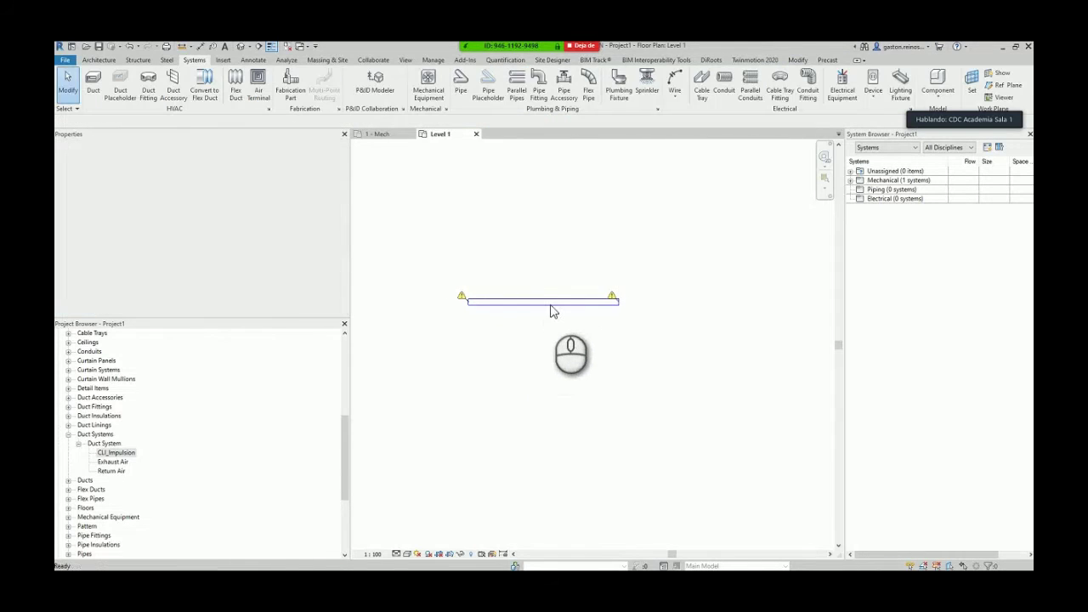
- Select the drawn rectangular duct and inspect its system properties and end connectors up close
click(552, 301)
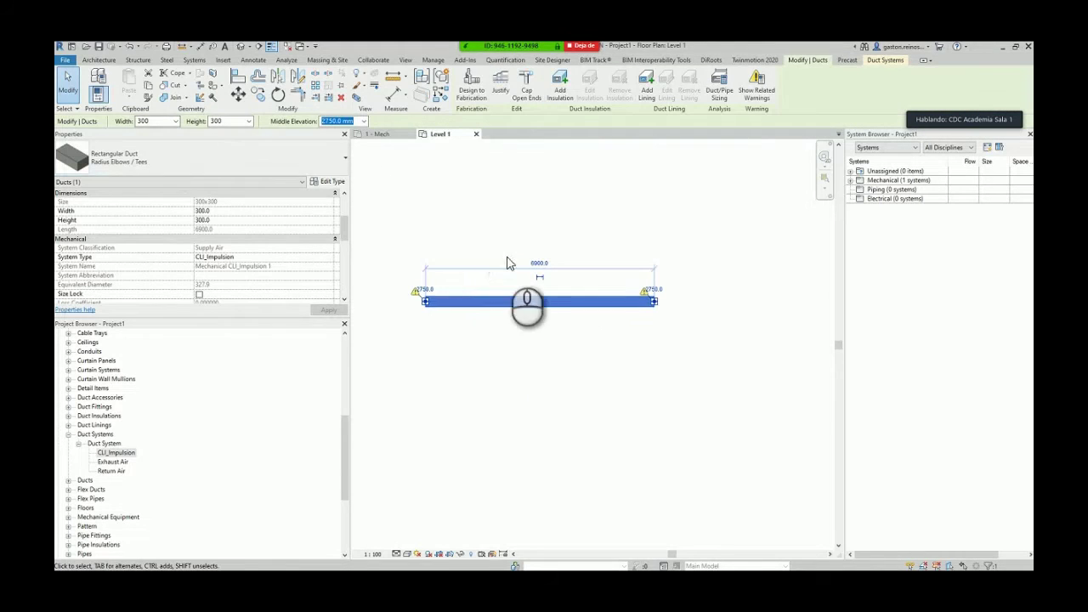
scroll(602, 305, up, 4)
middle_drag(644, 309, 758, 317)
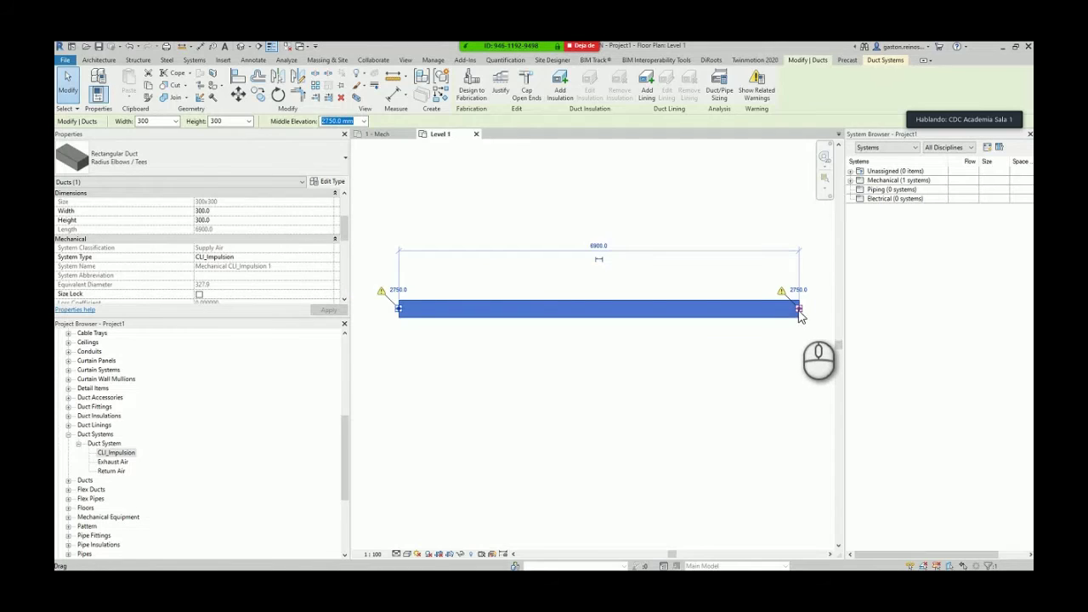
- Shorten the horizontal duct to about 3900 mm by moving its free end back
drag(799, 312, 625, 313)
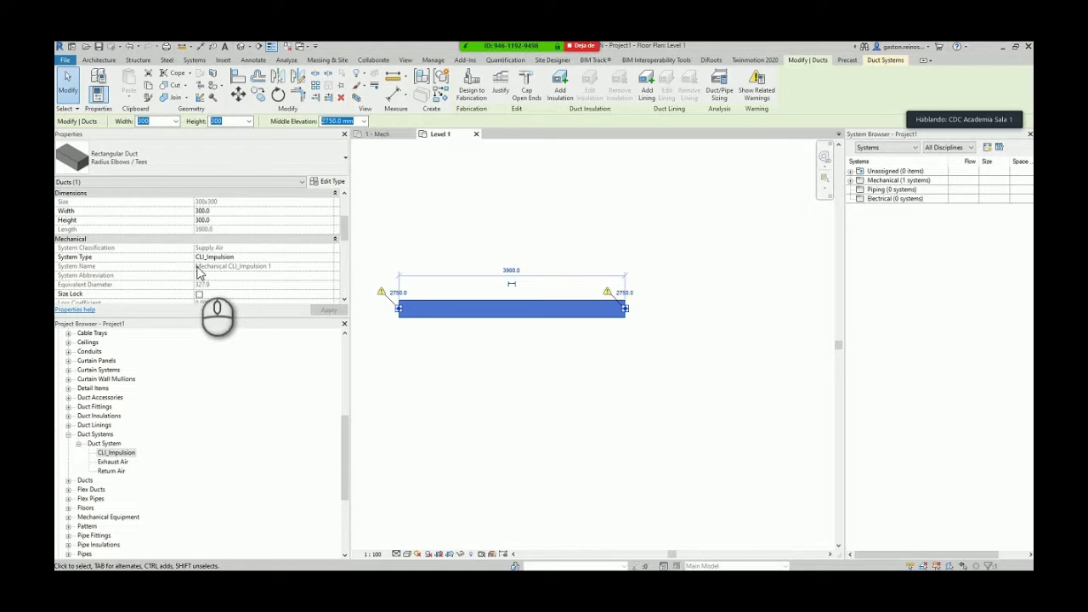
click(455, 431)
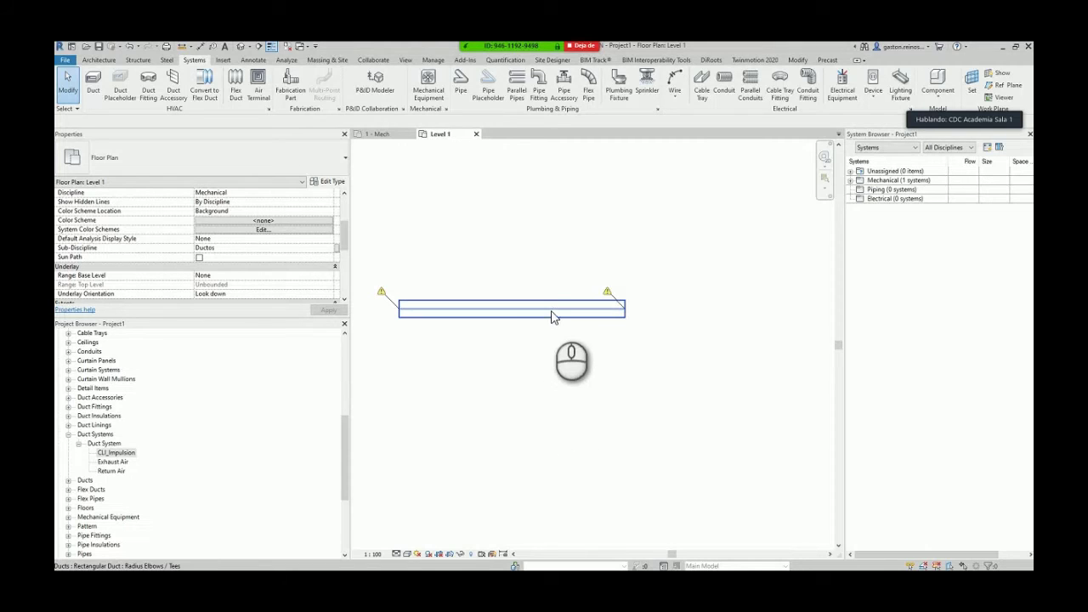
- Select the duct system that the duct belongs to and rename the system as Sistema Ejemplo 01
click(541, 345)
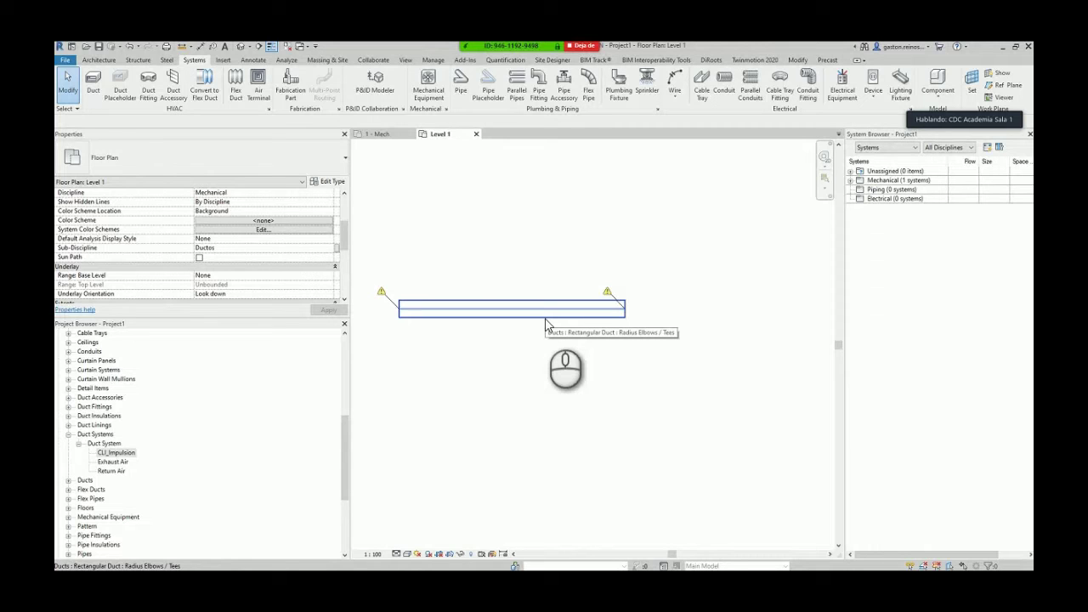
key(Tab)
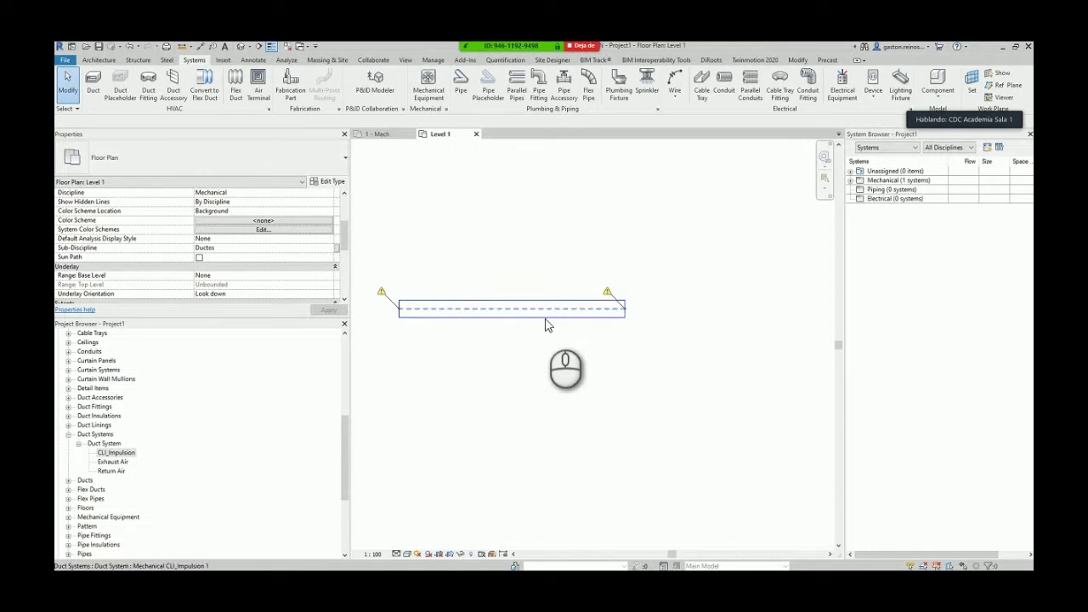
click(545, 320)
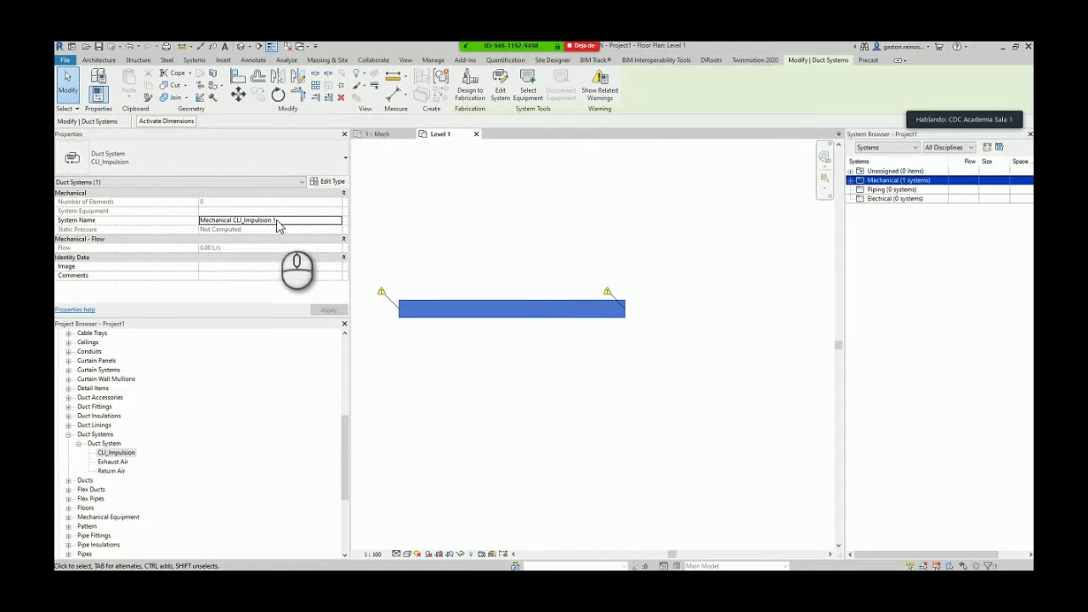
click(279, 221)
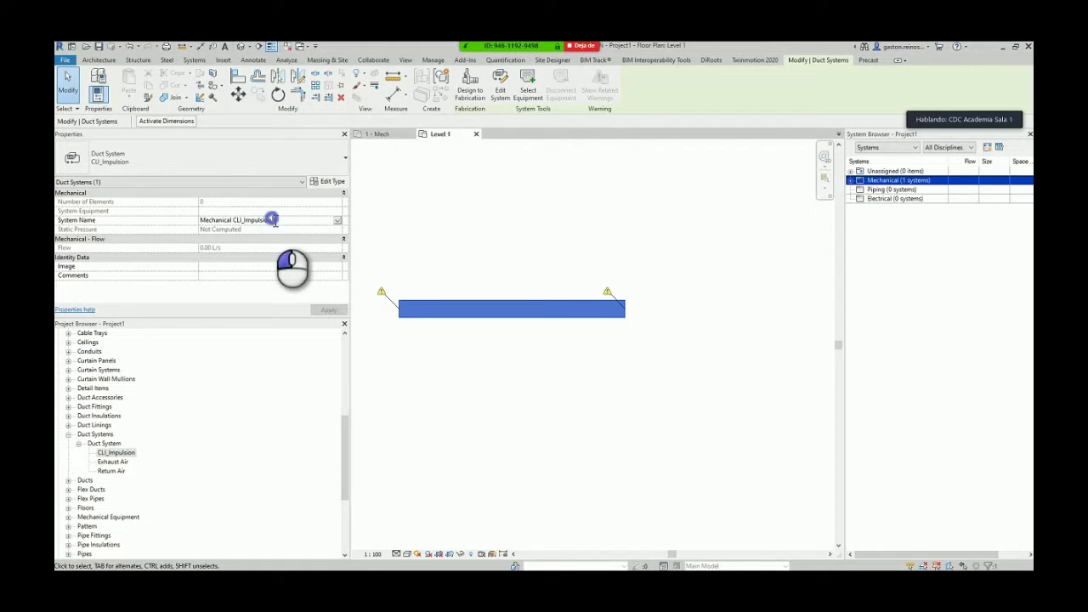
drag(280, 221, 185, 220)
text(S)
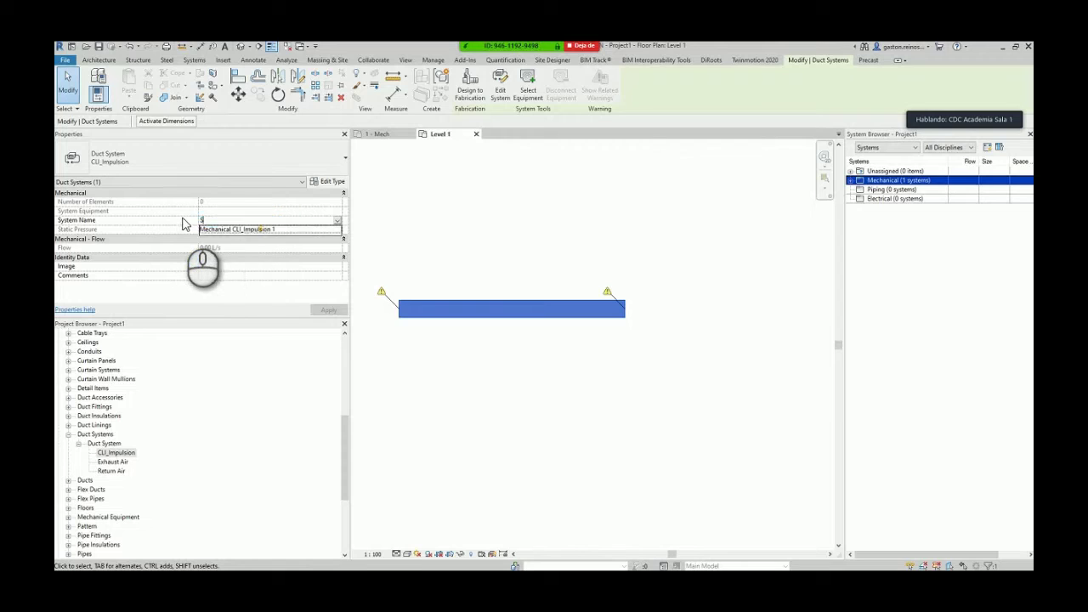
text(istema Ejemplo 01)
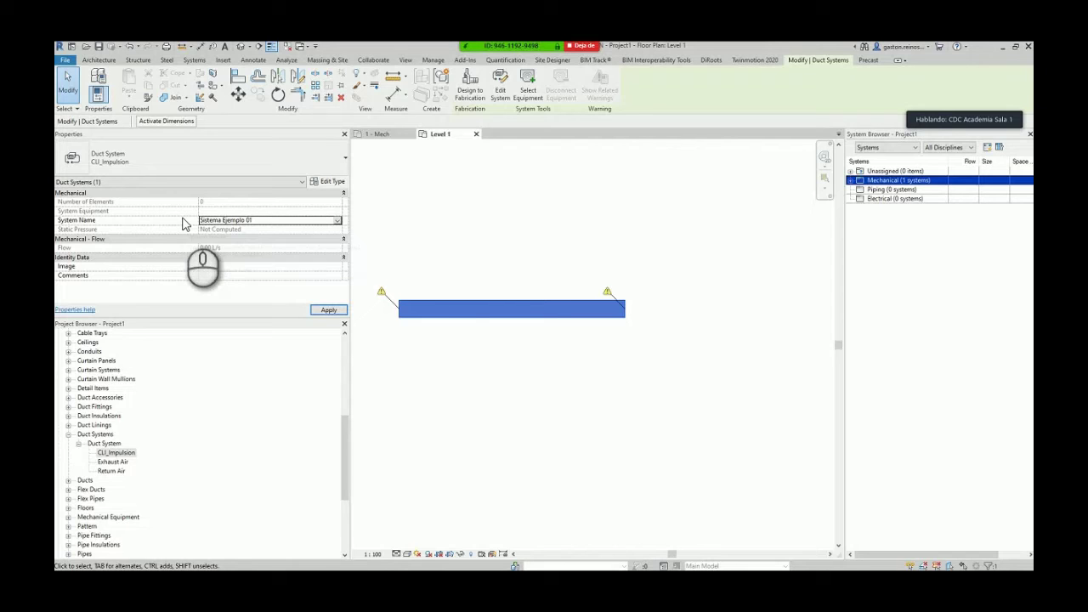
click(502, 271)
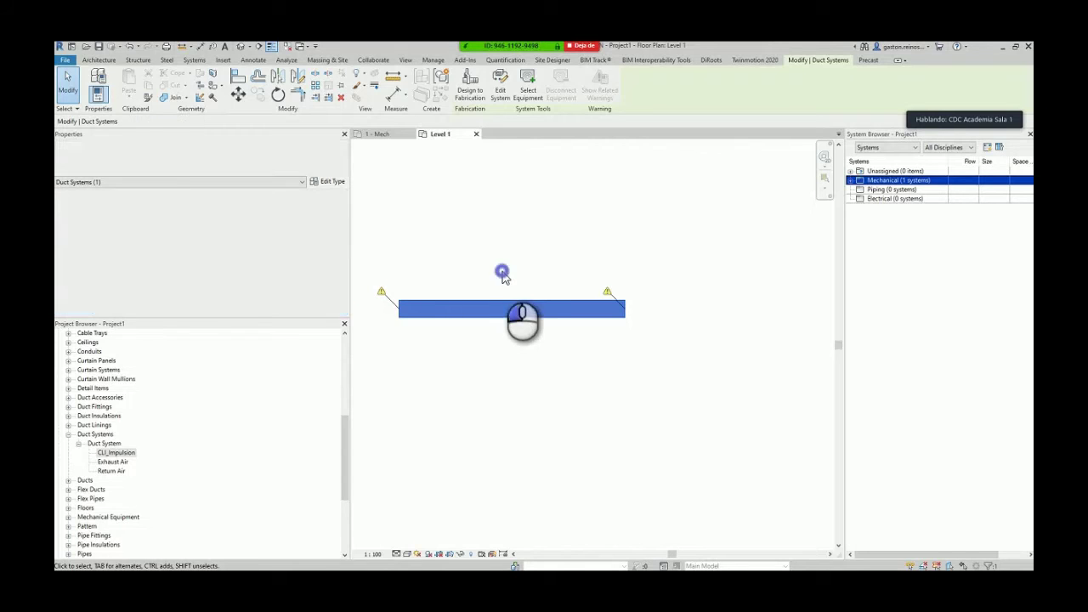
- Draw a second horizontal 300 x 300 mm duct, about 3900 mm long, parallel to and below the first, at 2750 mm middle elevation
click(497, 315)
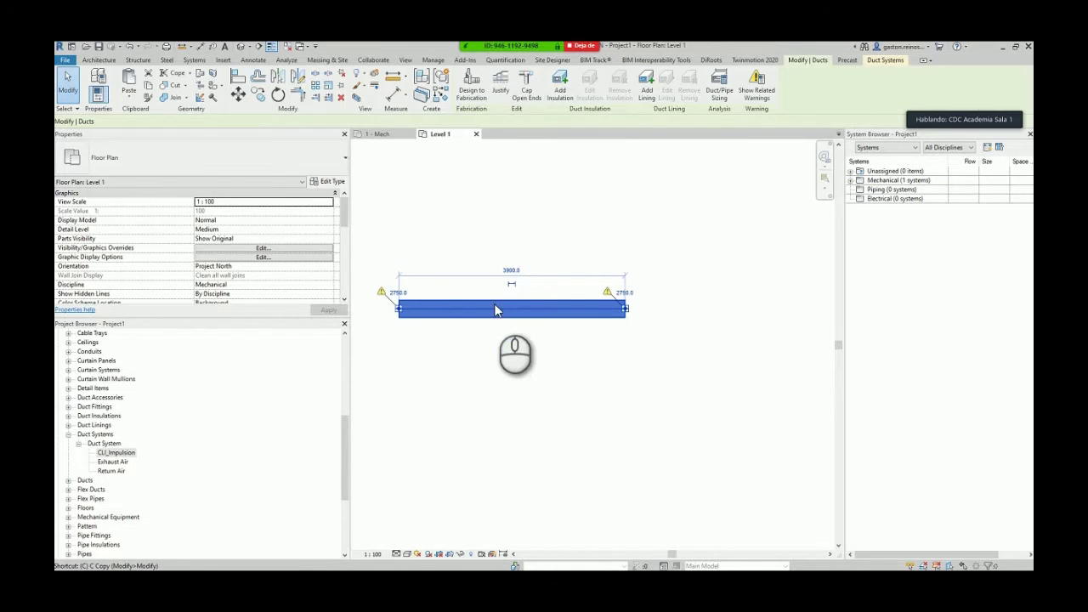
key(c)
key(s)
click(399, 358)
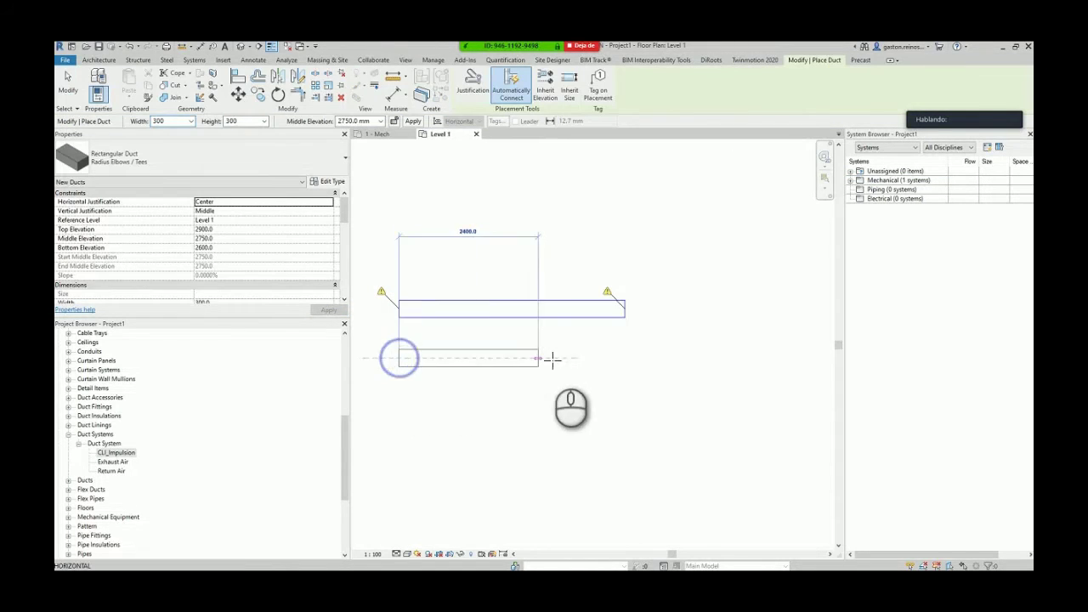
click(626, 357)
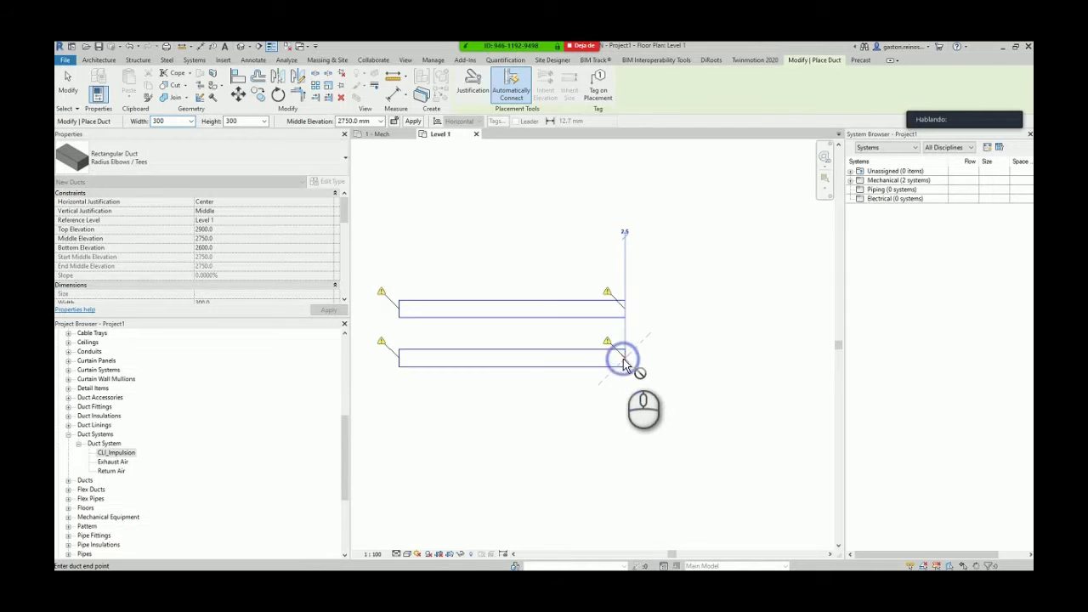
key(Escape)
- Select the second duct's system and inspect the system names available for it
click(566, 366)
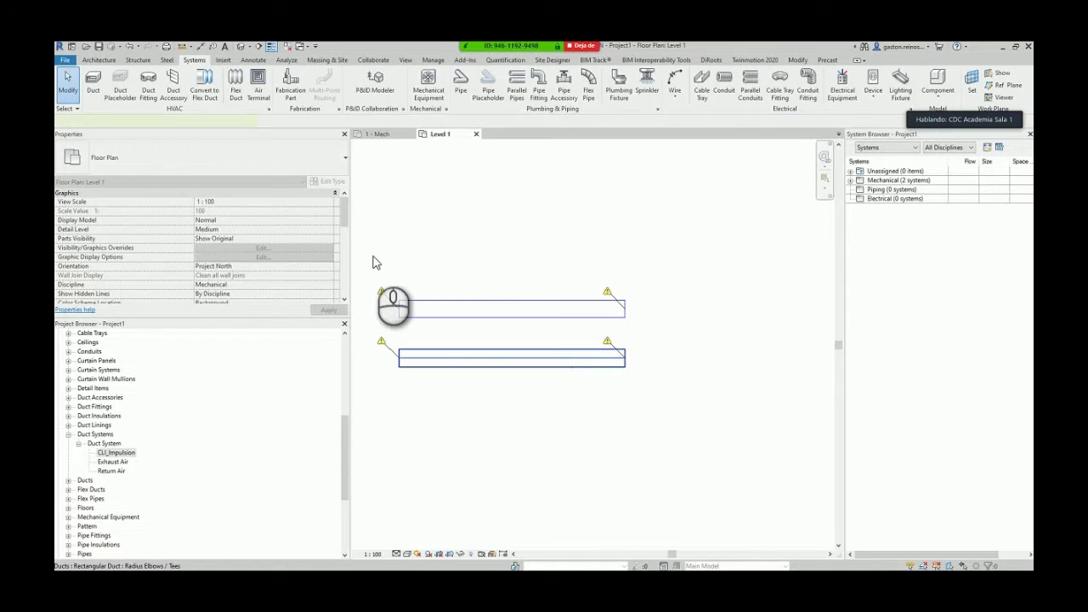
click(510, 417)
key(Tab)
click(503, 361)
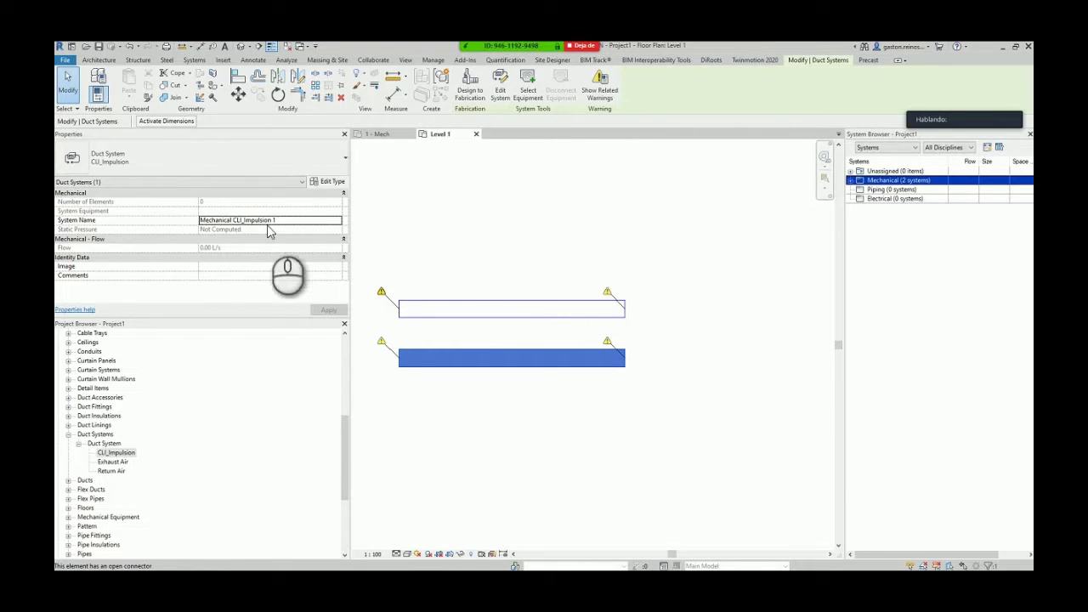
click(339, 221)
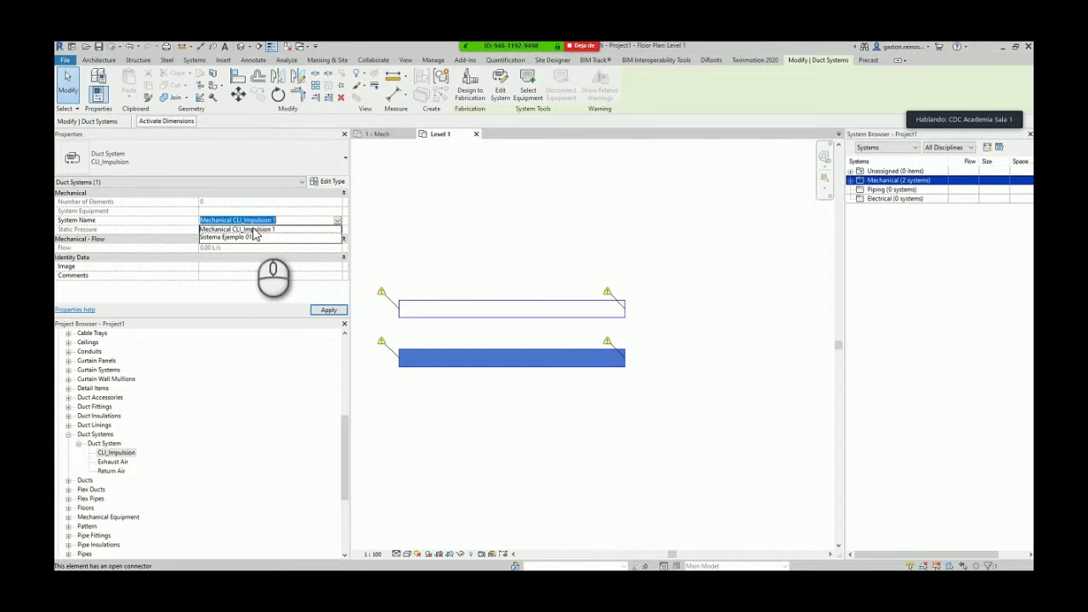
click(527, 267)
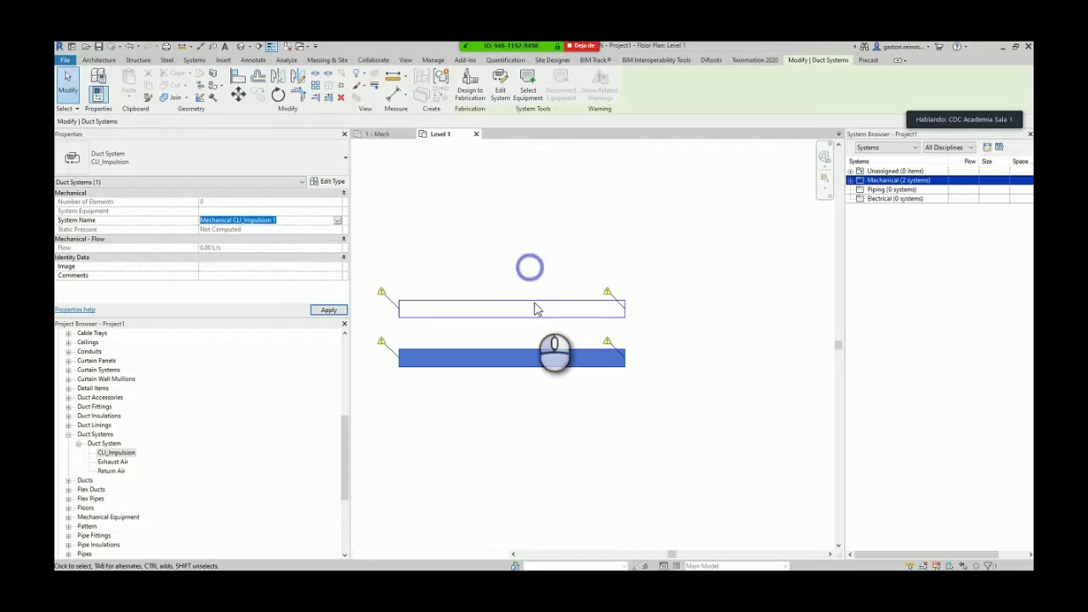
click(557, 374)
- Undo the placement of the second duct
key(ctrl+z)
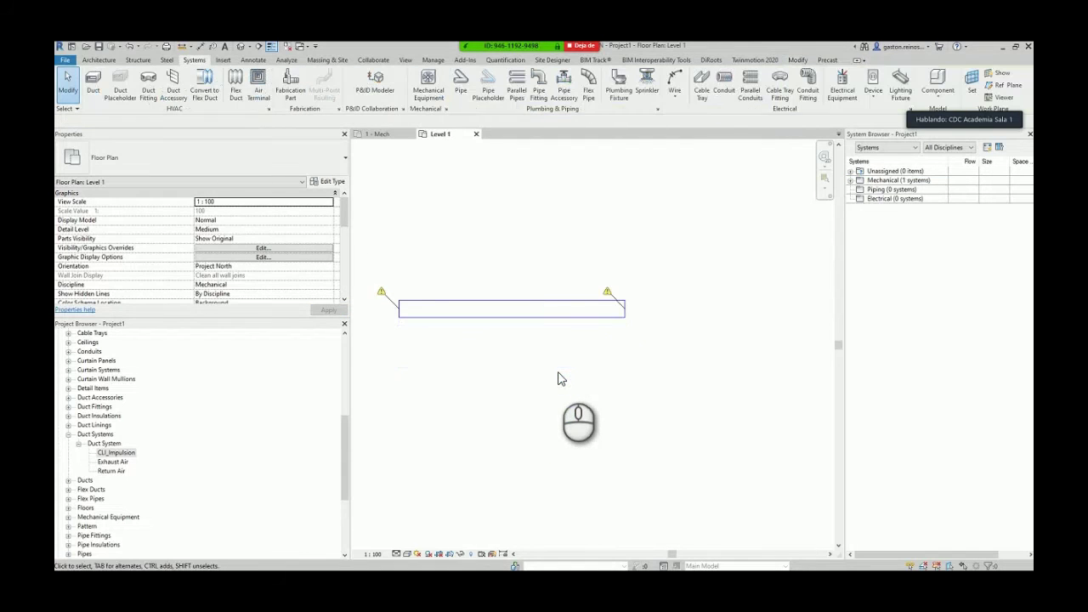
scroll(532, 243, down, 3)
scroll(584, 244, up, 3)
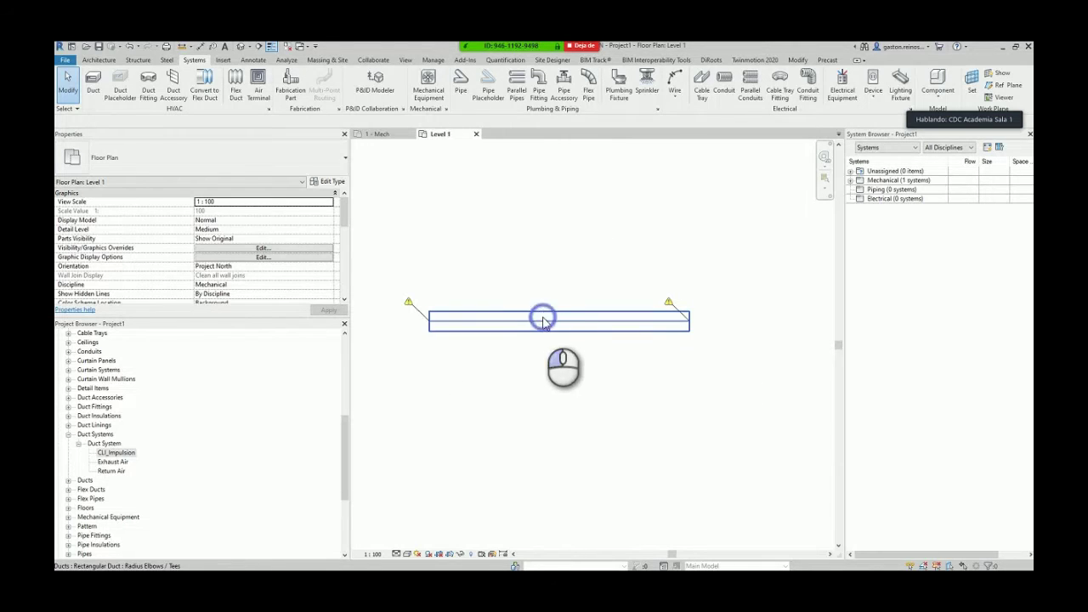
- Review the remaining duct's mechanical properties and set its system type to Exhaust Air
click(543, 322)
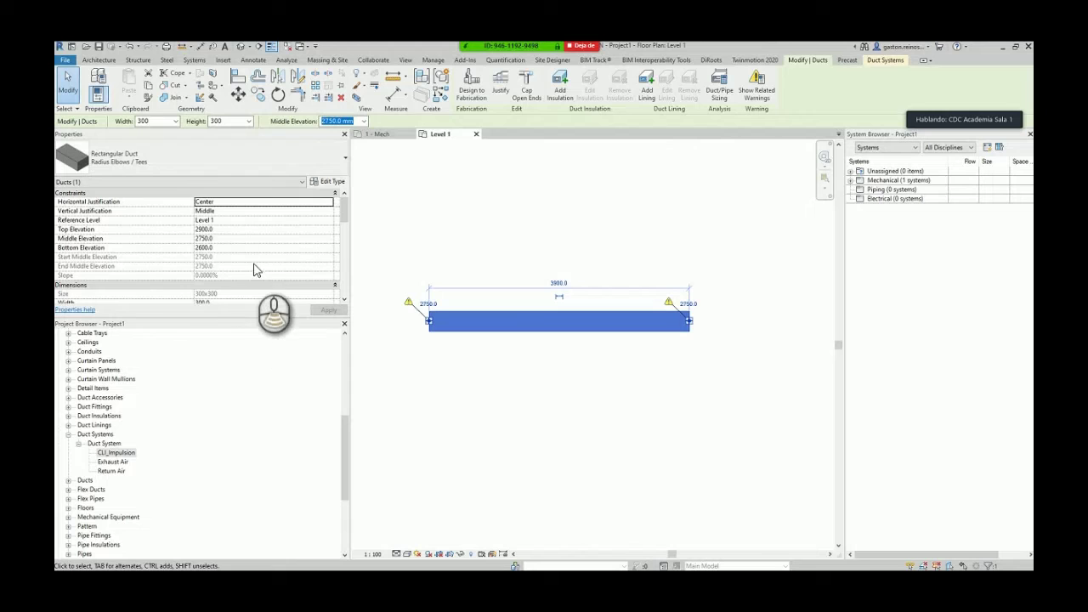
scroll(253, 270, down, 8)
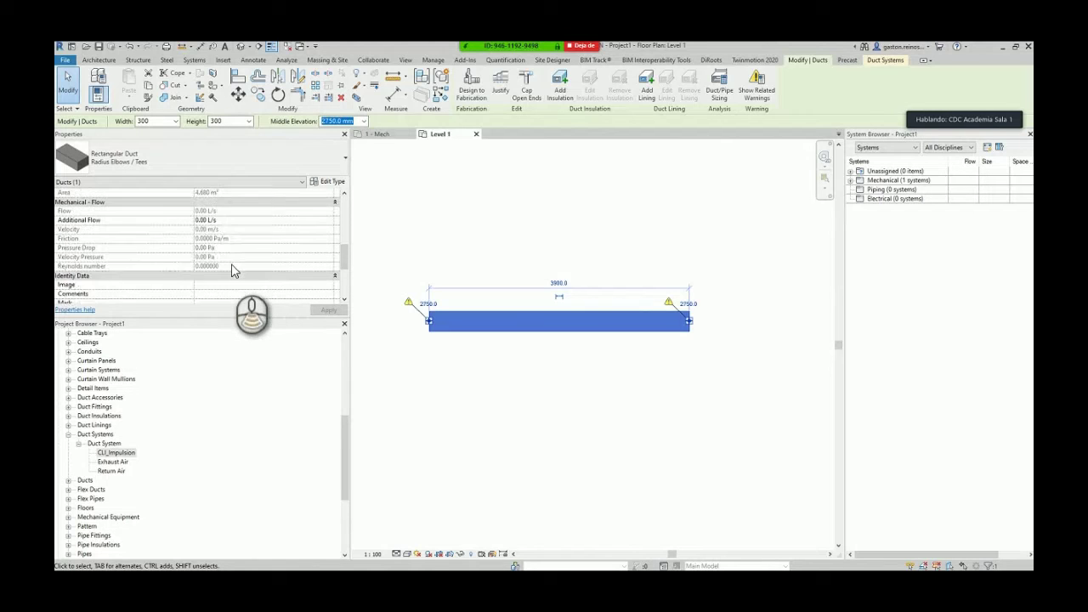
scroll(329, 268, up, 2)
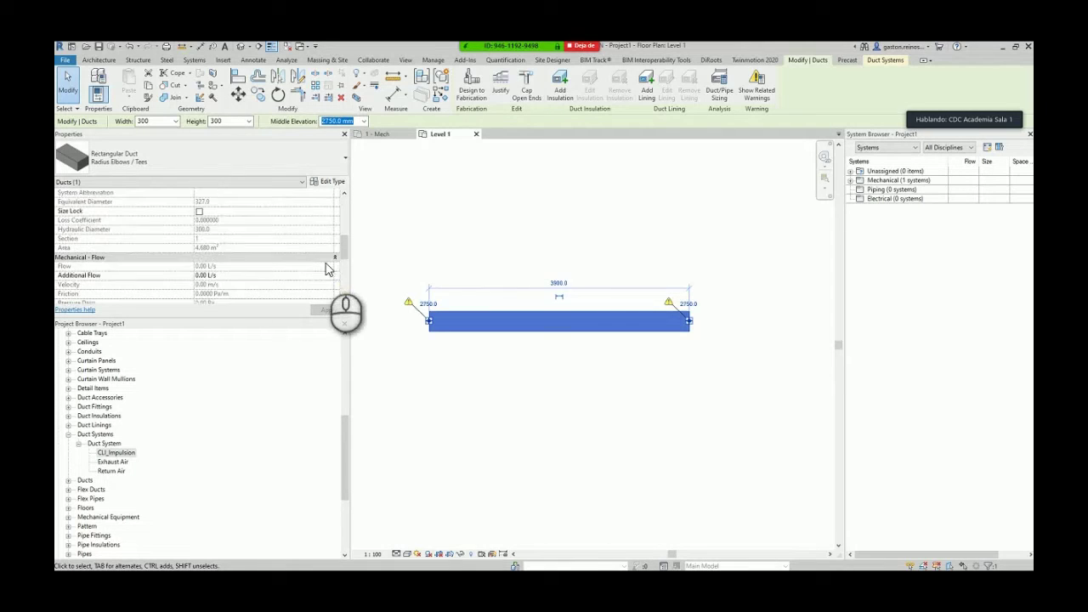
scroll(328, 268, up, 3)
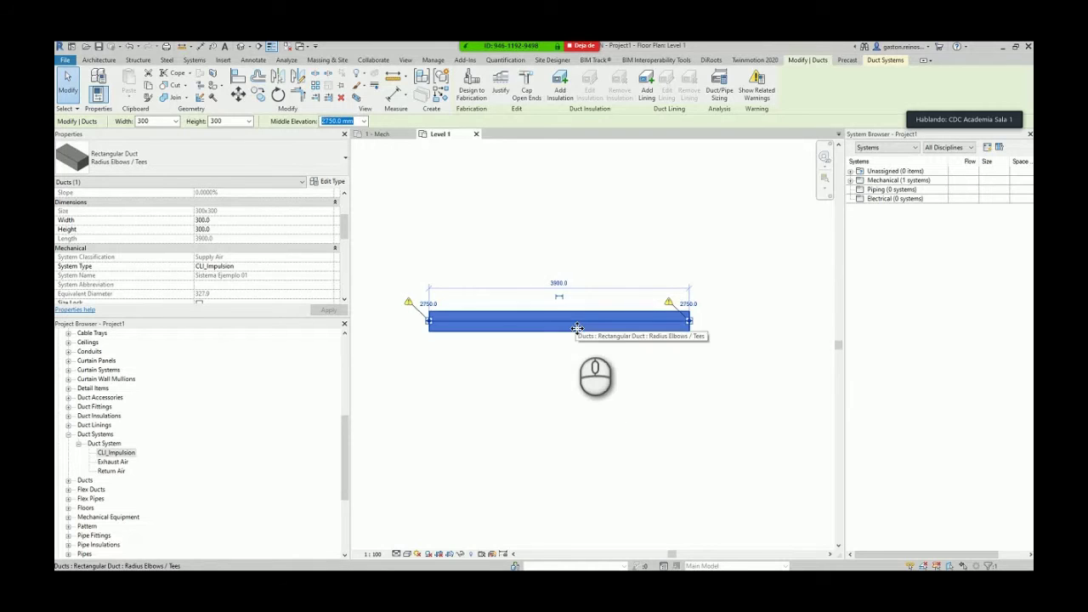
click(328, 266)
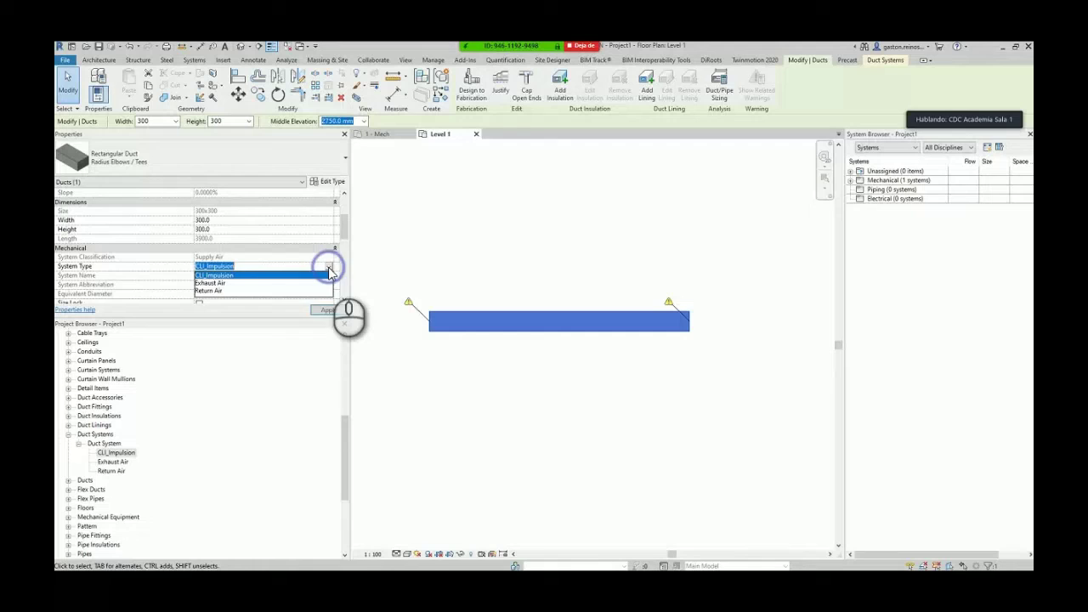
click(229, 284)
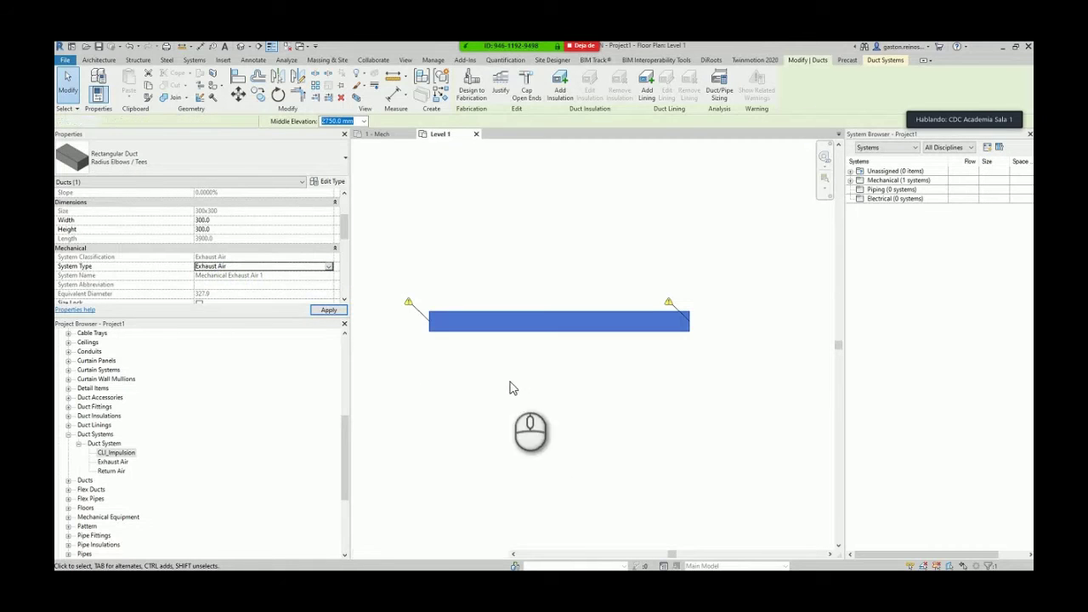
click(486, 353)
click(578, 368)
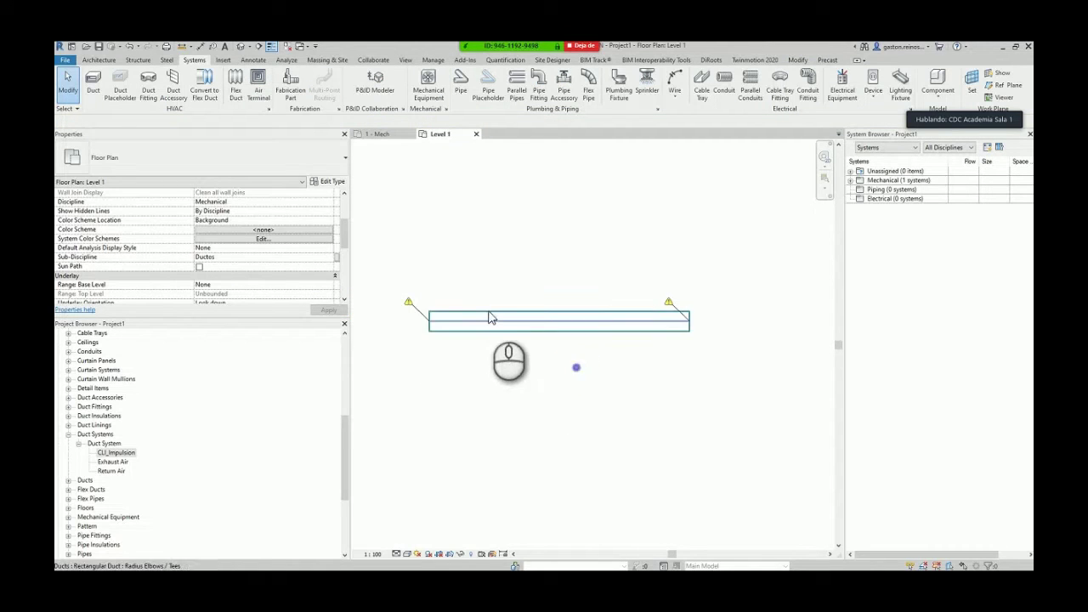
- Set the duct's system type to Return Air and deselect it to check its line colour
click(488, 369)
click(490, 332)
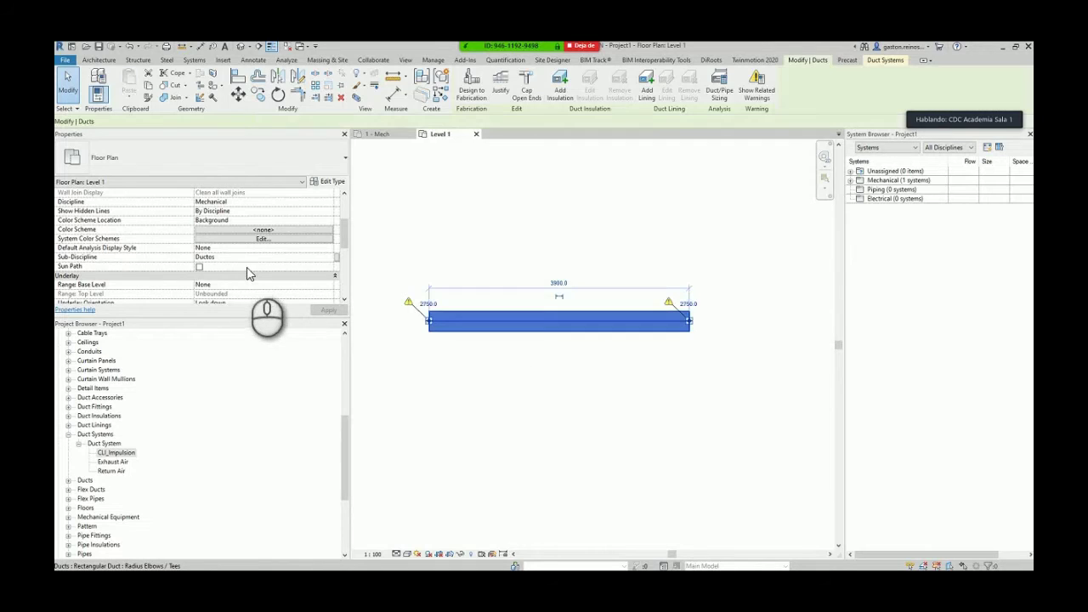
click(328, 267)
click(328, 266)
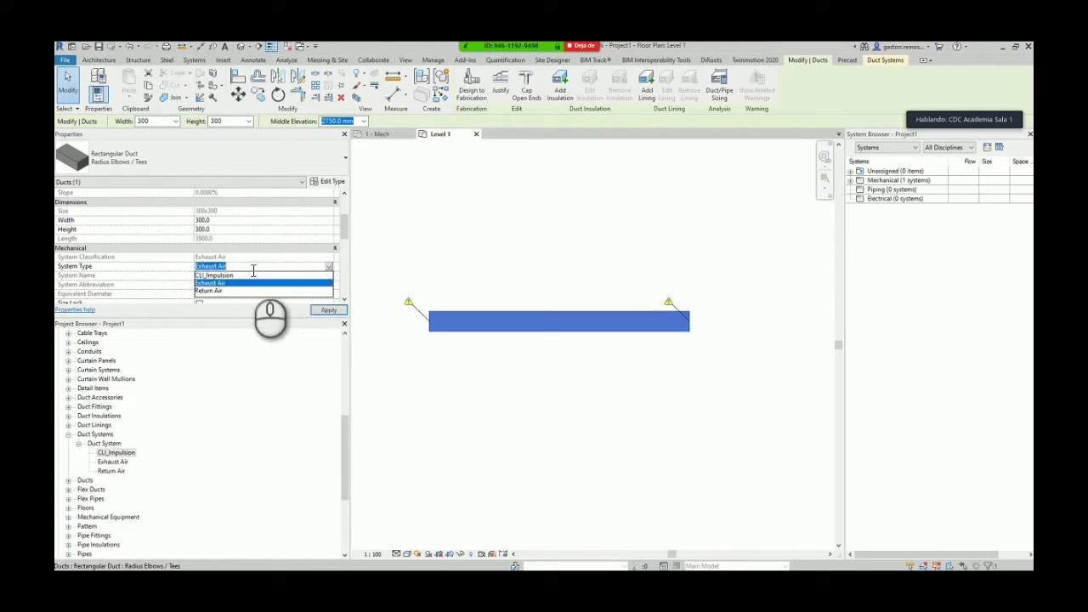
click(212, 291)
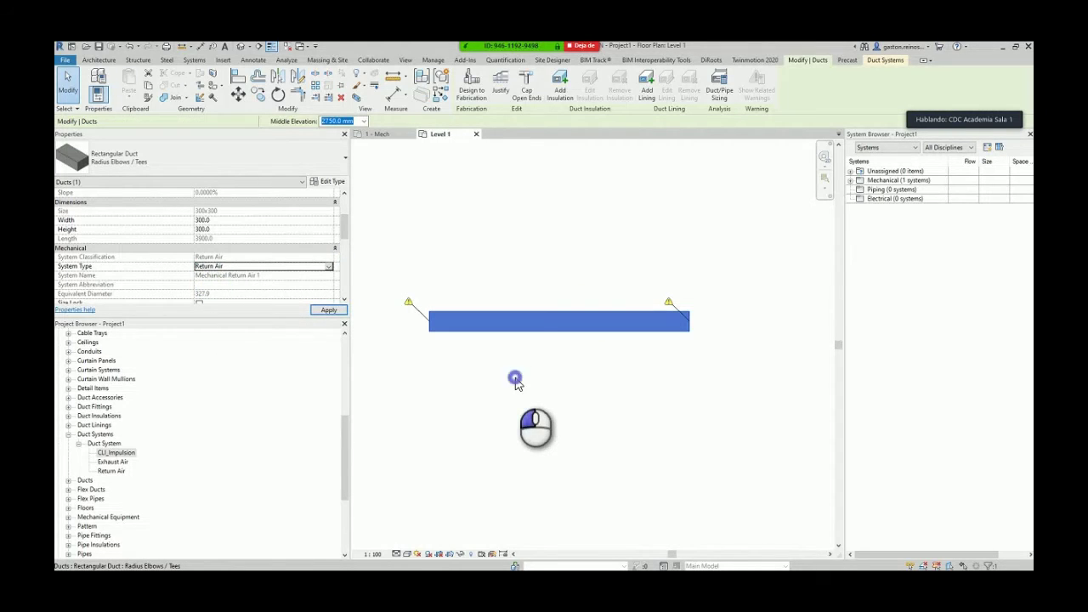
click(516, 380)
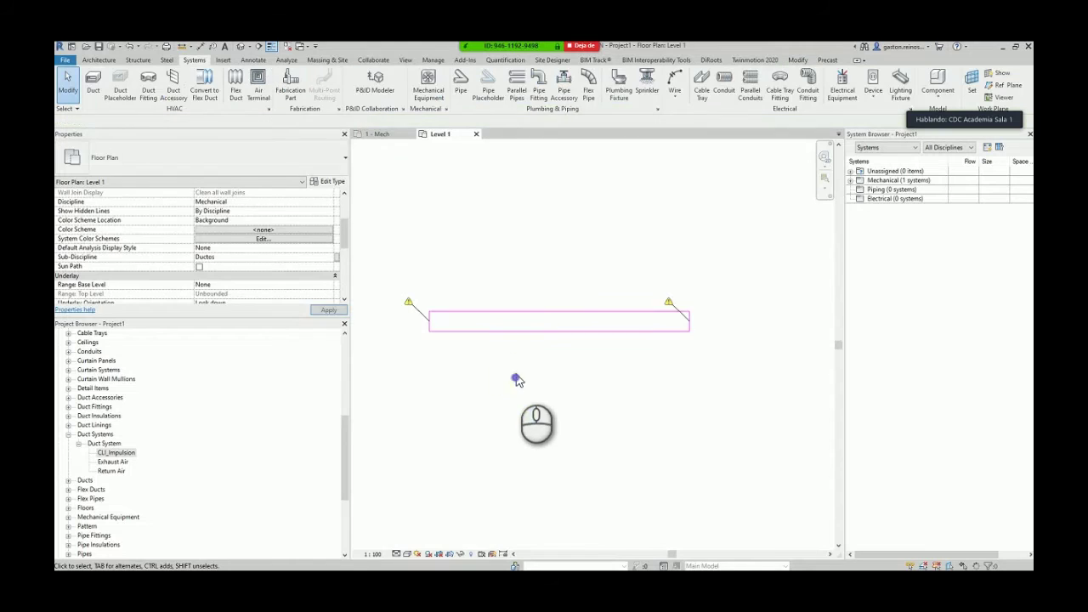
- Reselect the duct and apply Exhaust Air as its system type
click(465, 324)
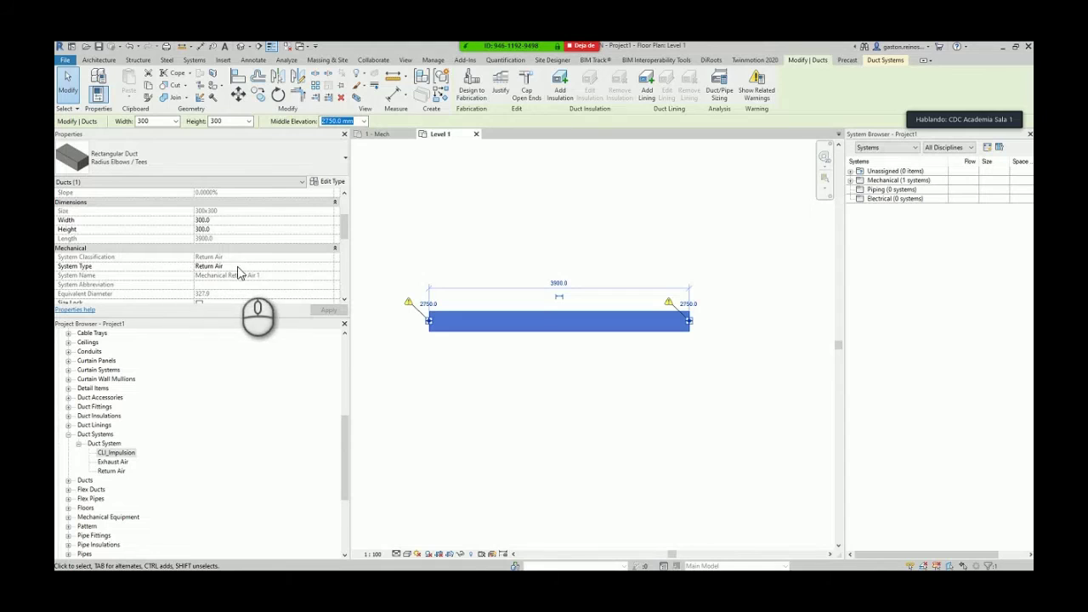
click(330, 268)
click(329, 267)
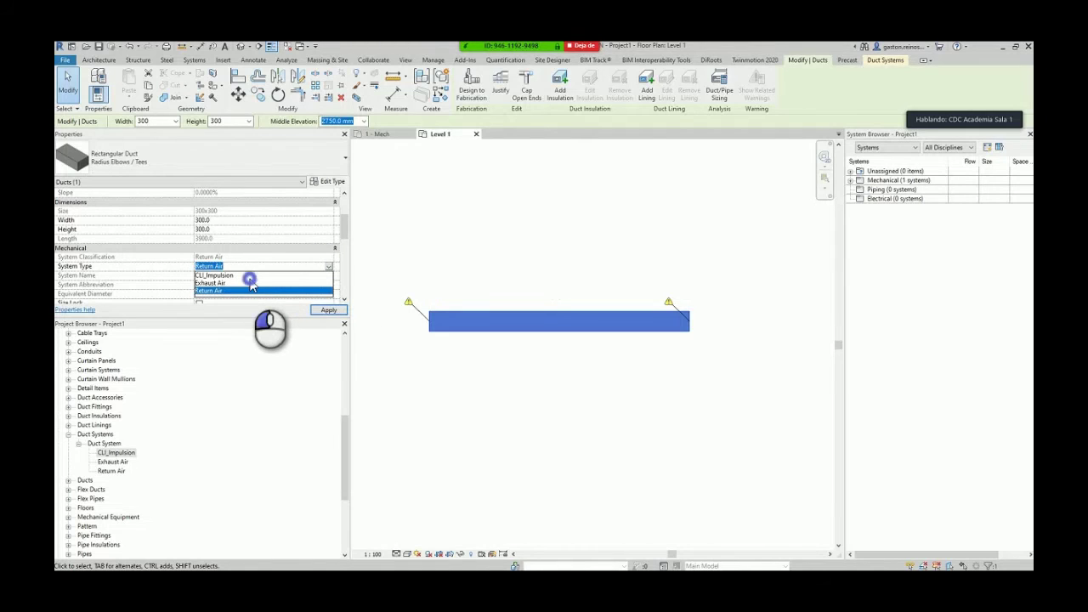
click(251, 283)
click(328, 310)
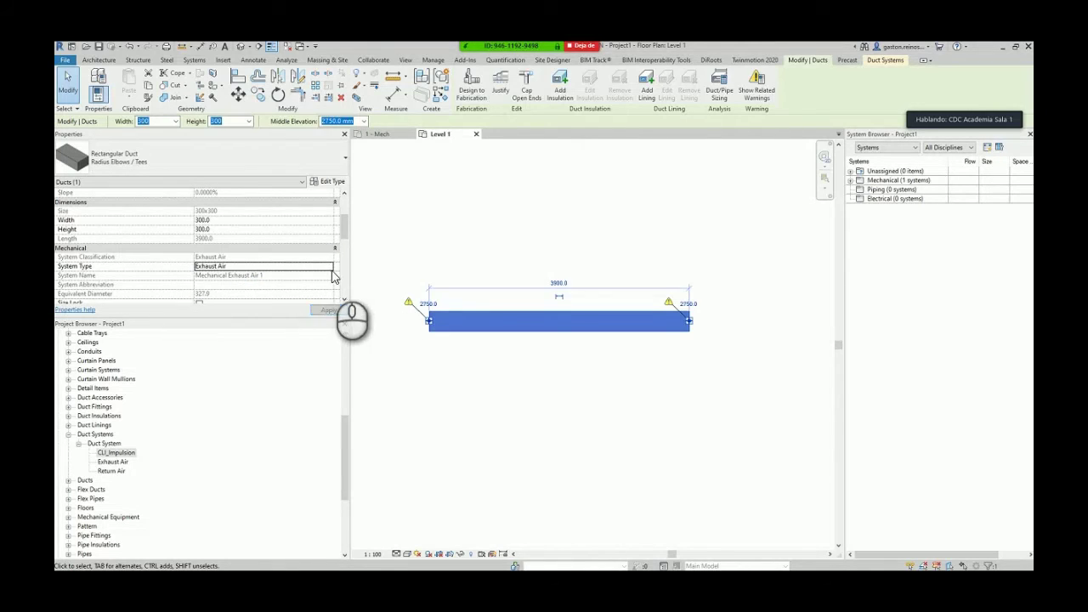
- Assign the CLI_Impulsion system type to the duct again and deselect it
click(328, 267)
click(253, 276)
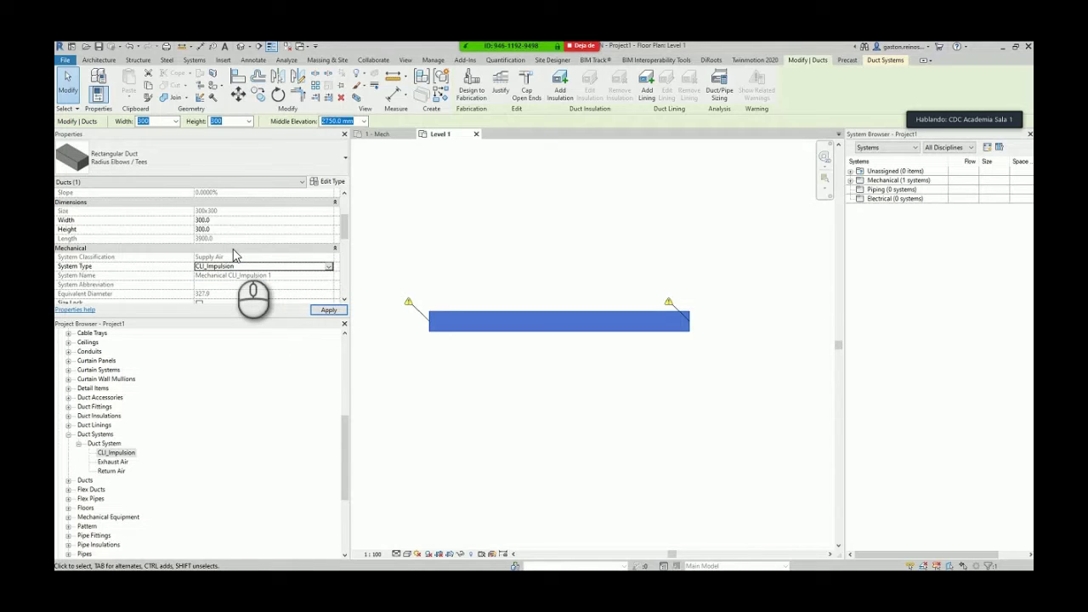
click(478, 368)
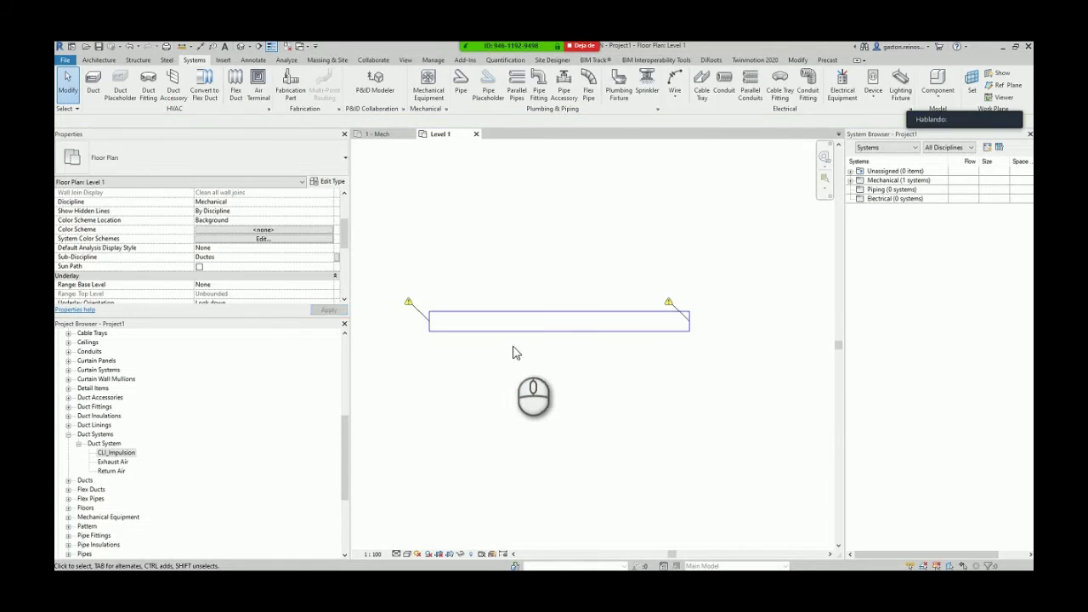
- Override the CLI_Impulsion duct system type's line colour with RGB 128-128-255
right_click(127, 459)
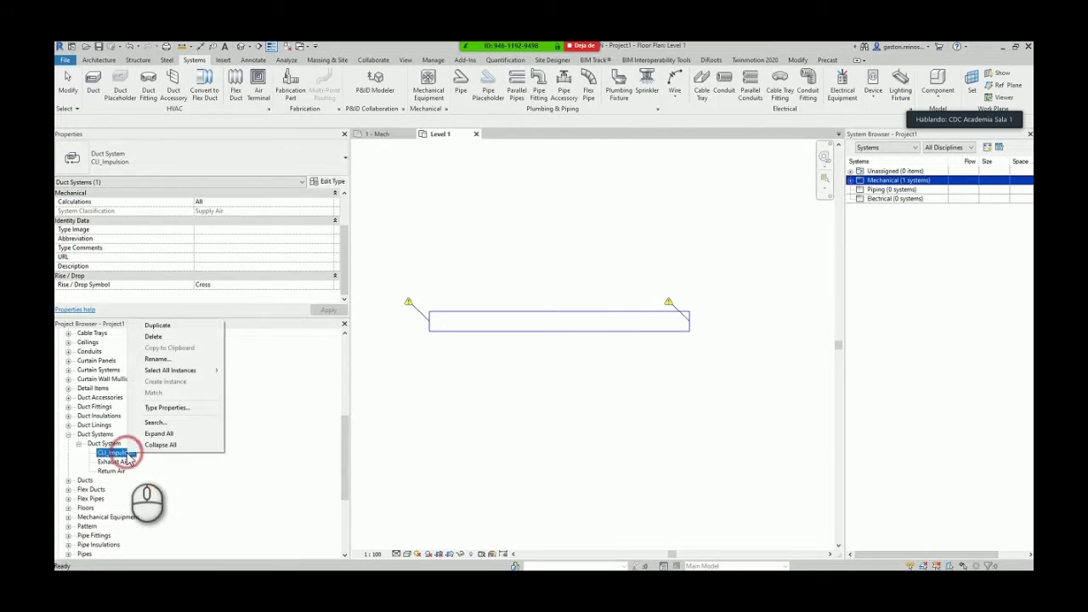
click(158, 415)
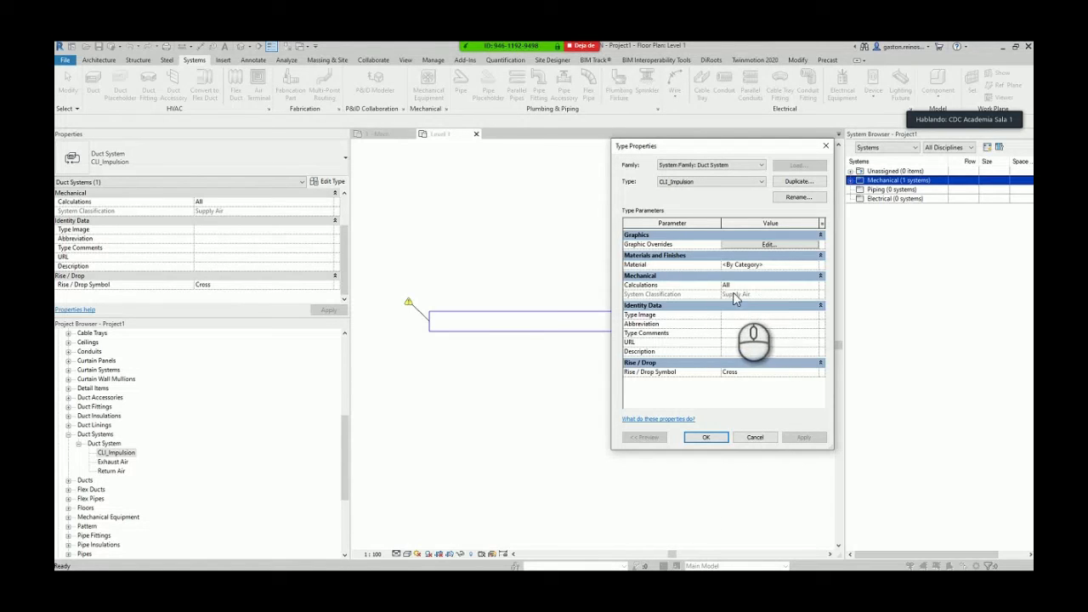
click(776, 245)
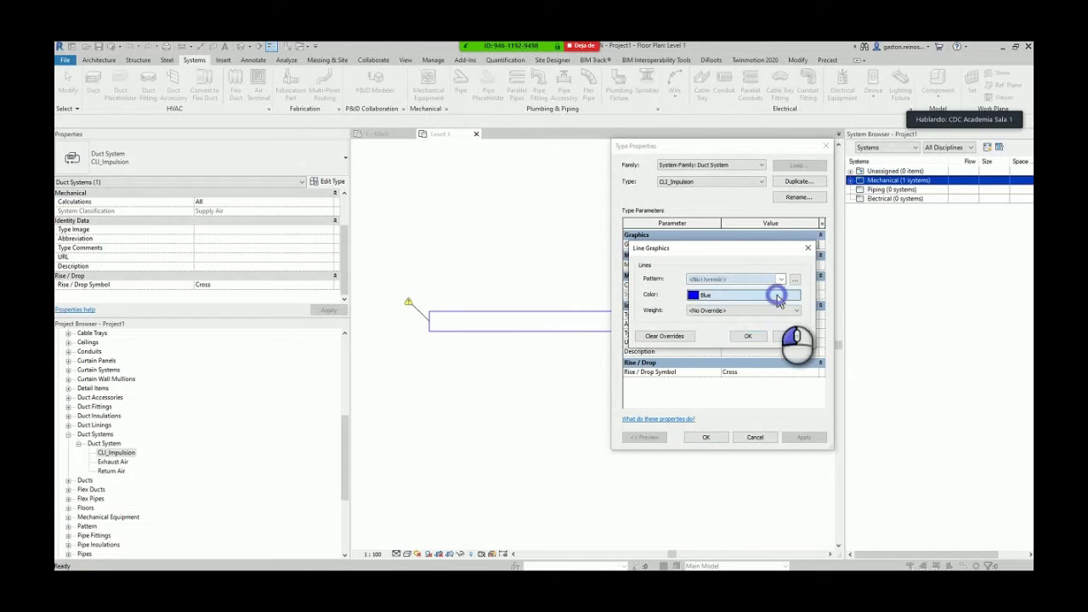
click(776, 294)
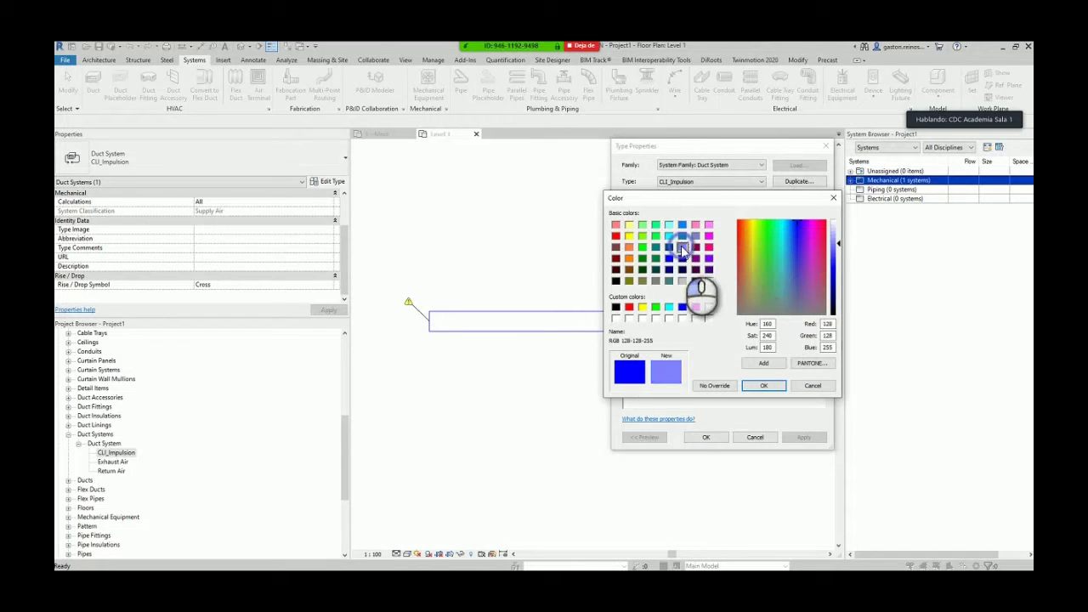
click(754, 385)
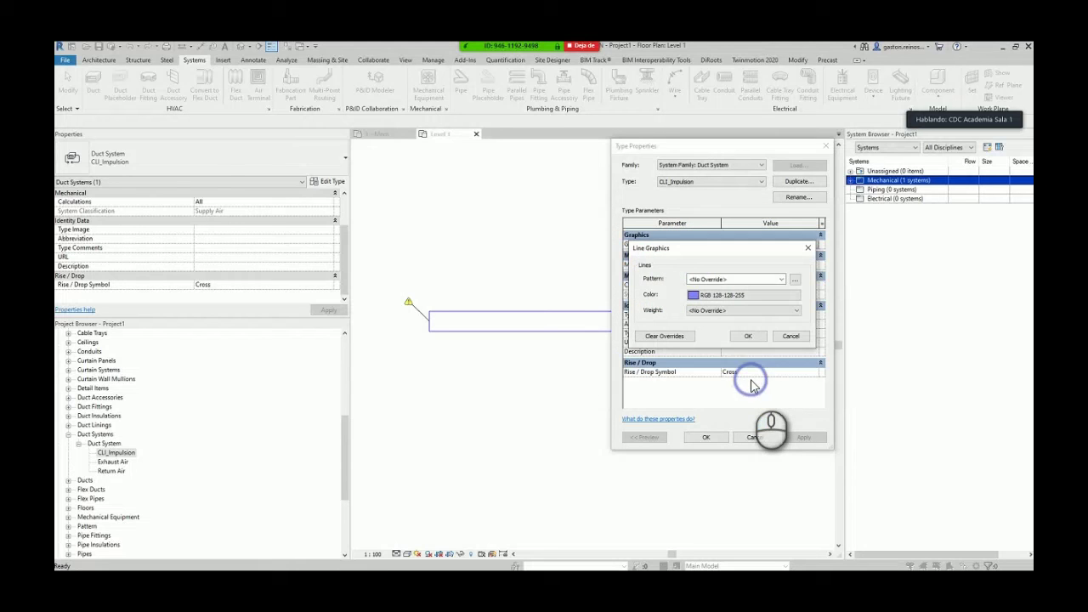
click(748, 336)
click(706, 437)
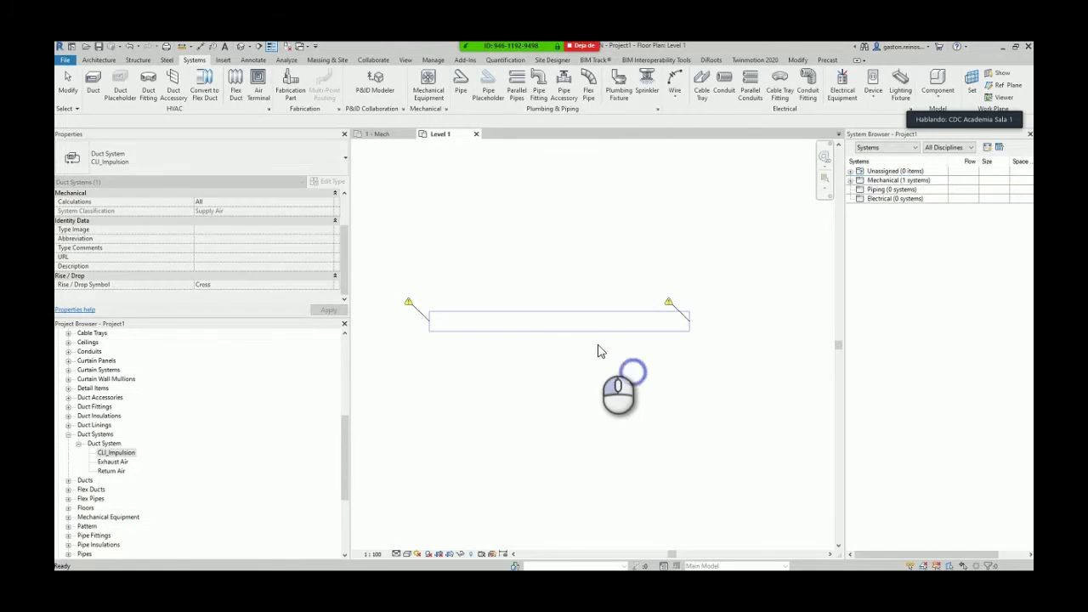
- Copy the duct about 700 mm straight down in the Level 1 plan and deselect the copy
click(578, 328)
middle_drag(578, 328, 617, 289)
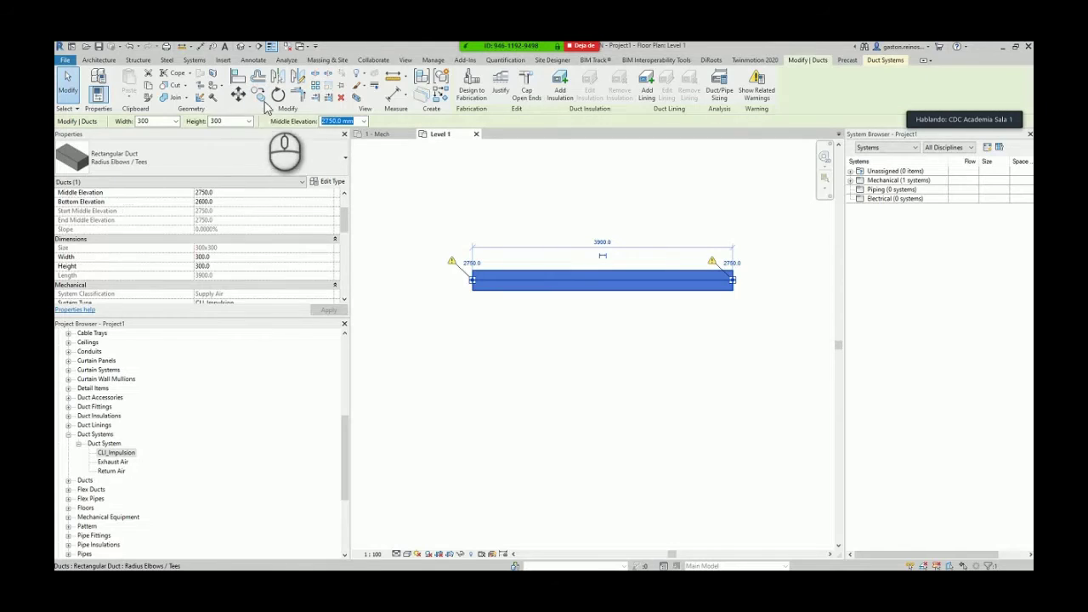
click(261, 95)
click(427, 278)
click(428, 324)
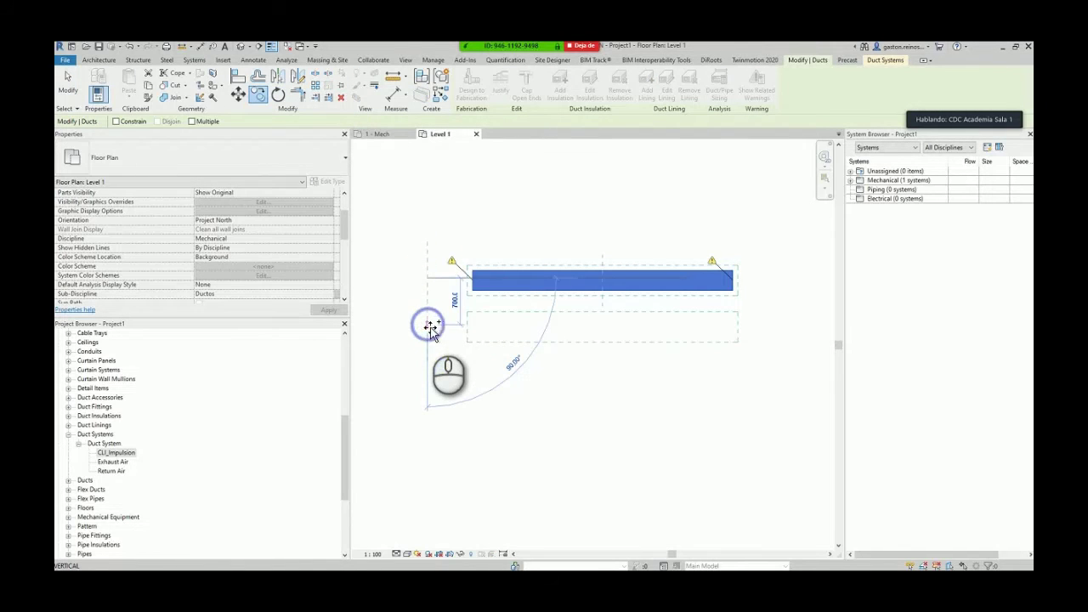
click(554, 371)
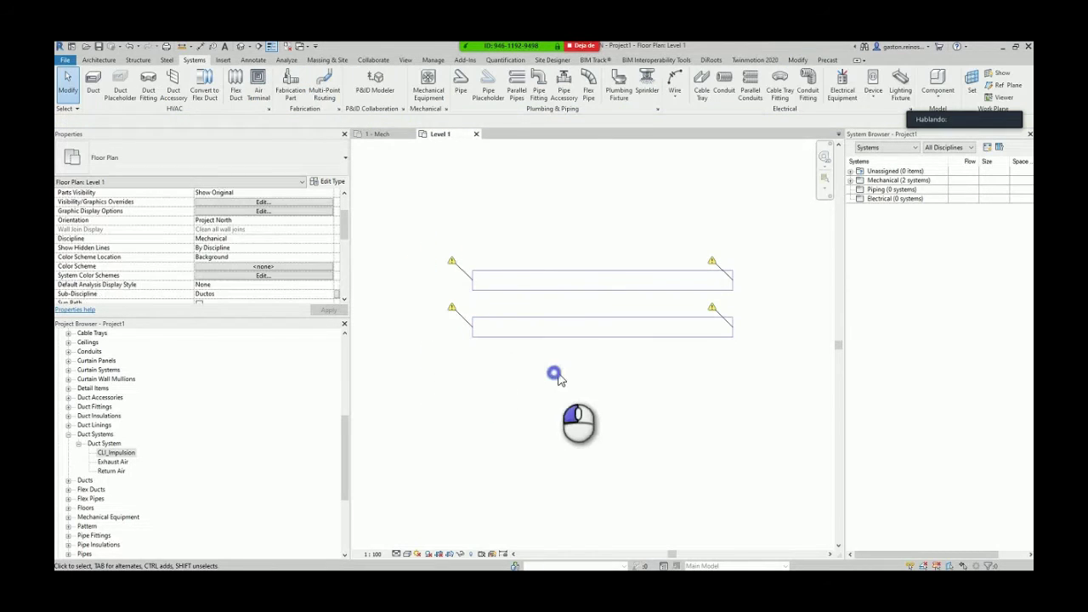
- Set the copied lower duct's system type to Exhaust Air and deselect it
click(568, 339)
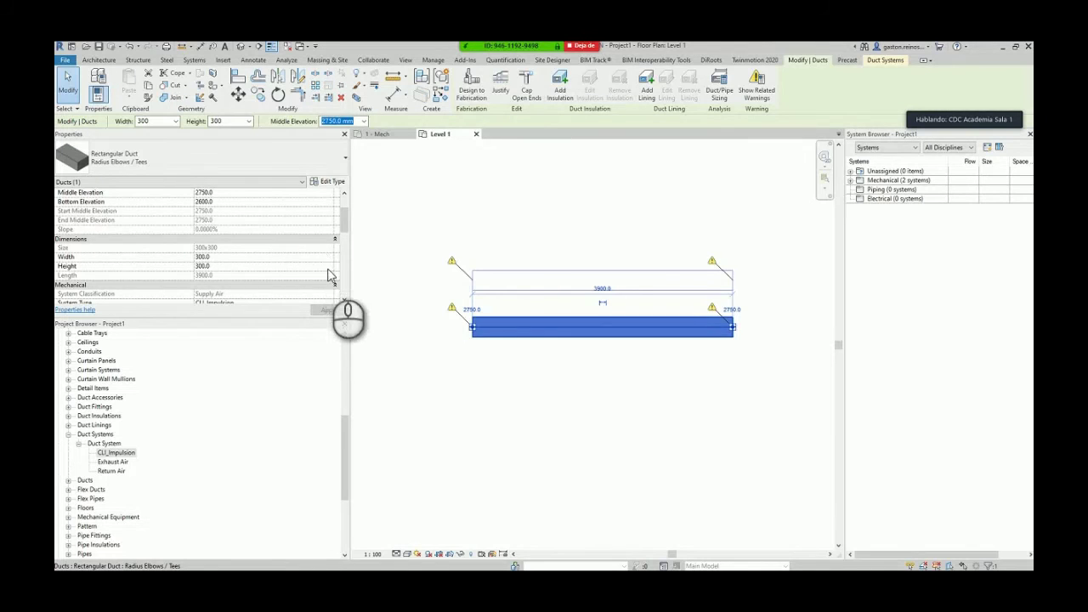
scroll(330, 275, down, 1)
click(330, 277)
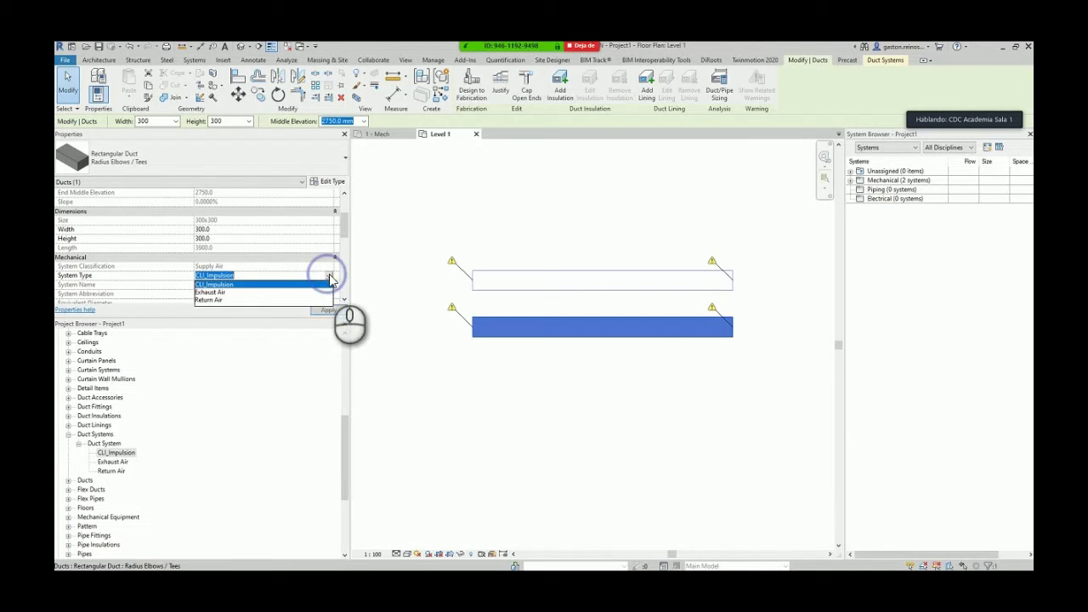
click(255, 293)
click(524, 409)
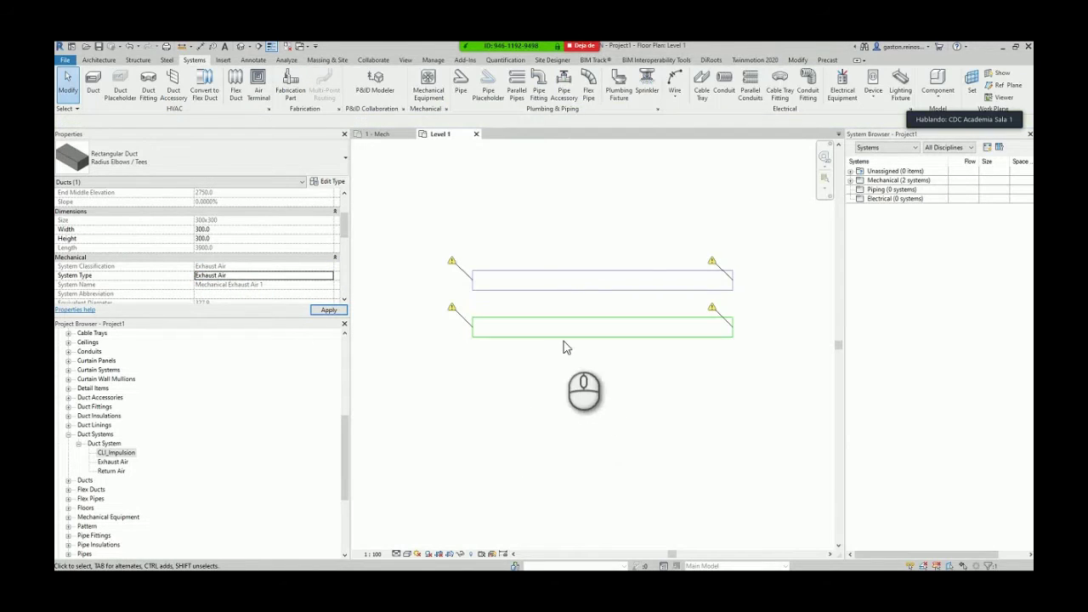
- Copy the Exhaust Air duct about 800 mm straight down to make a third parallel duct
click(560, 337)
click(252, 96)
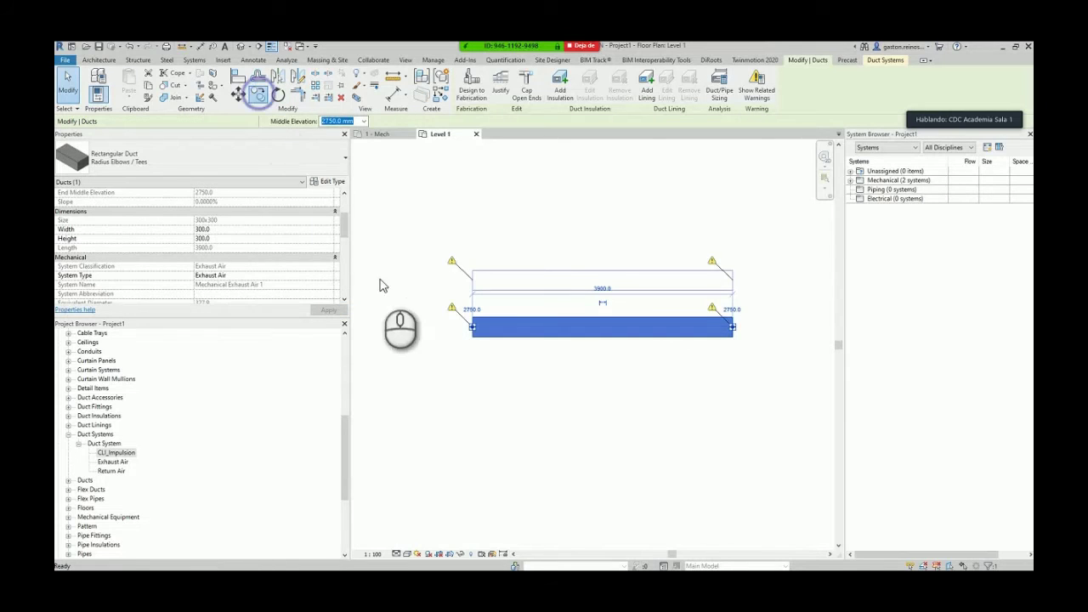
click(442, 323)
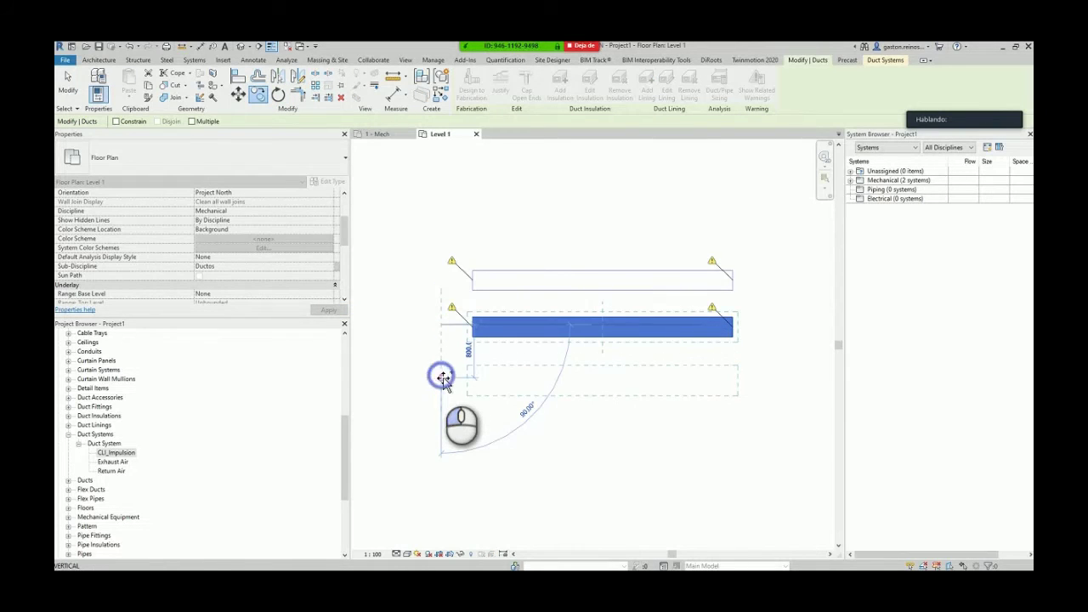
click(442, 381)
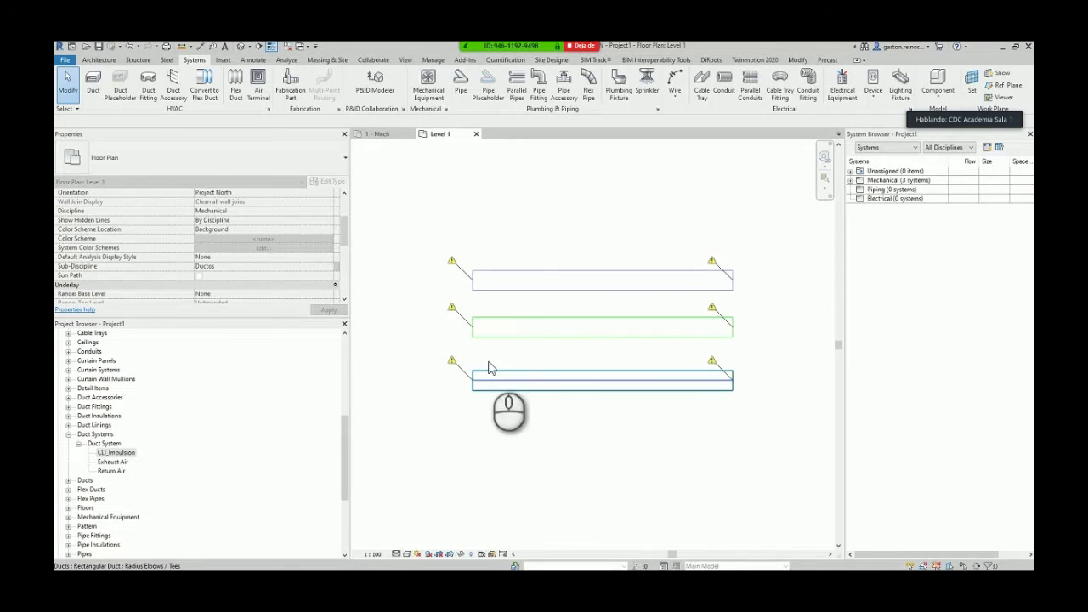
- Set the lowest duct's system type to Return Air and deselect it
click(498, 375)
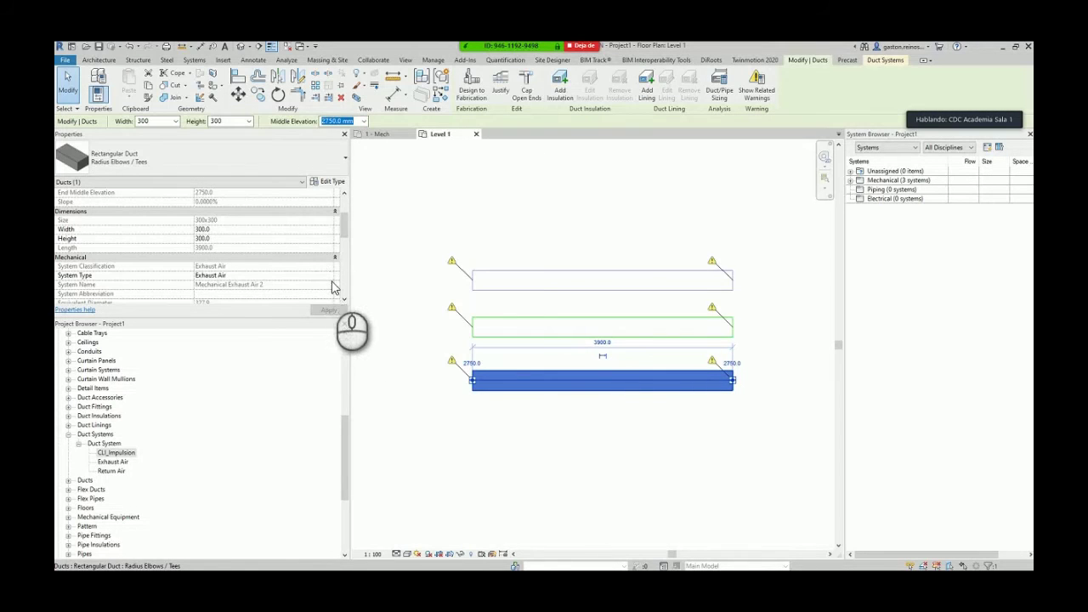
click(328, 275)
click(228, 293)
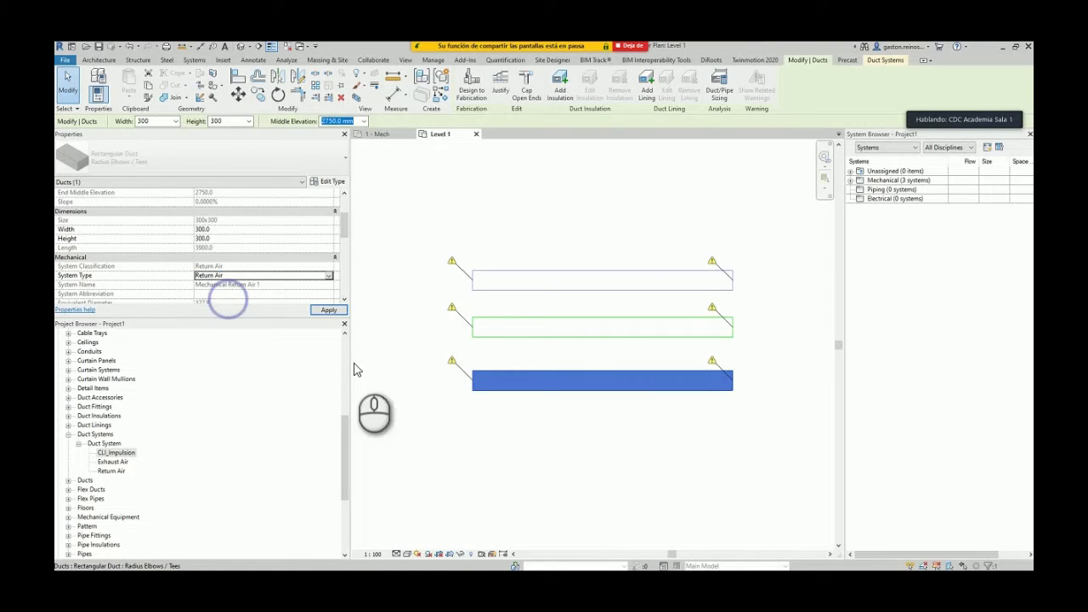
click(489, 443)
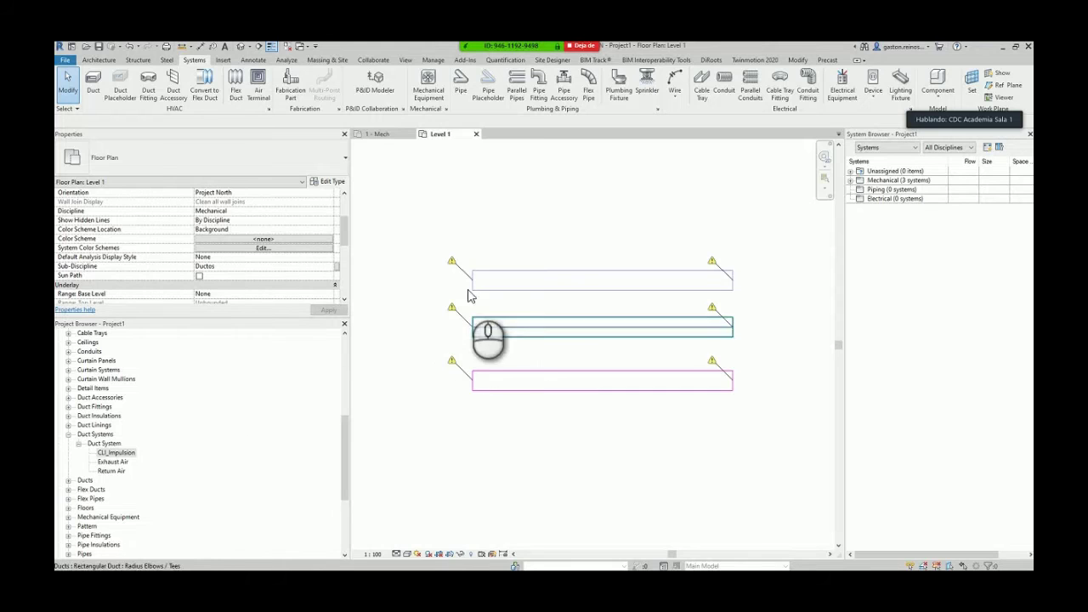
- Override the Exhaust Air duct system type's line colour with RGB 000-128-128
click(127, 461)
right_click(128, 462)
click(161, 410)
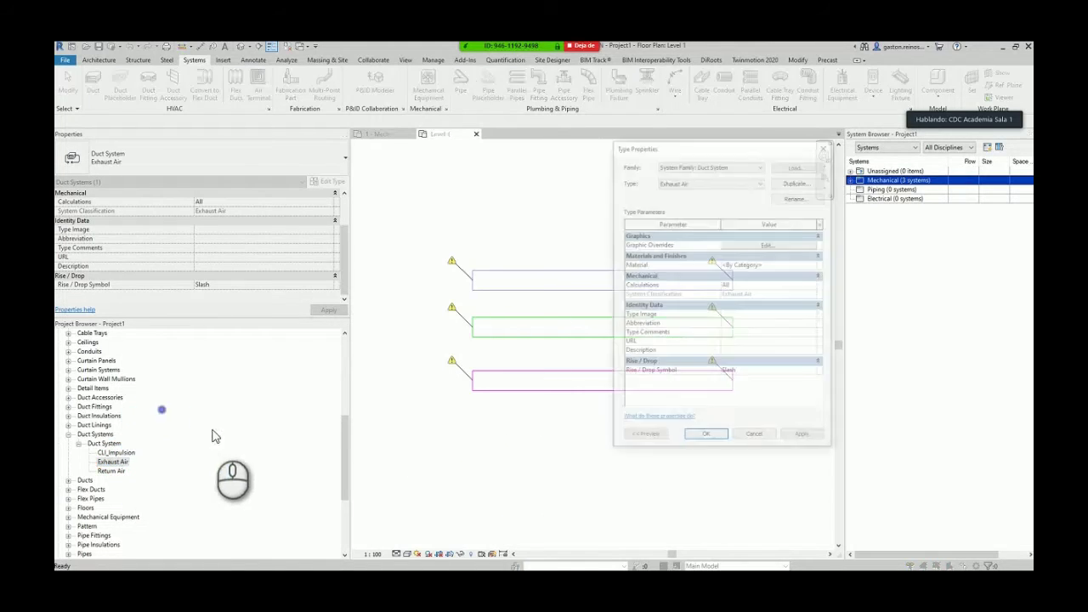
click(782, 246)
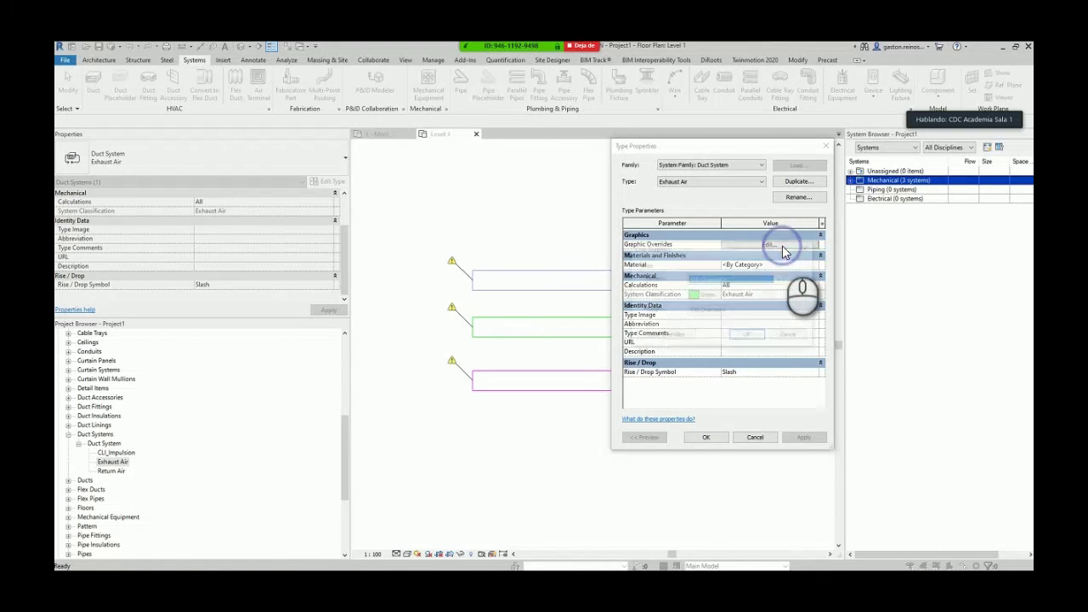
click(784, 297)
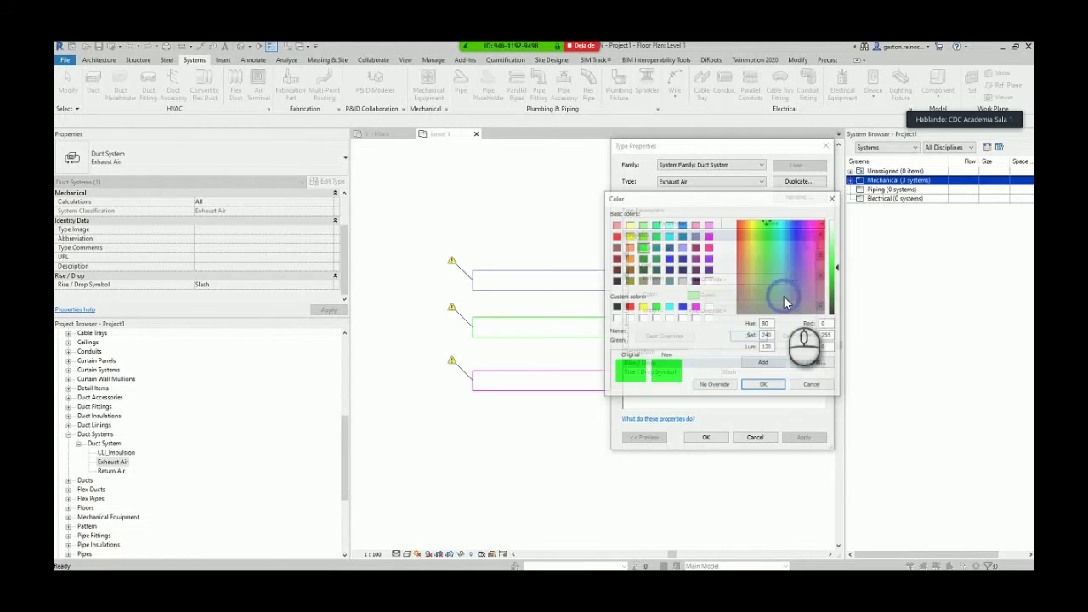
click(661, 247)
click(764, 385)
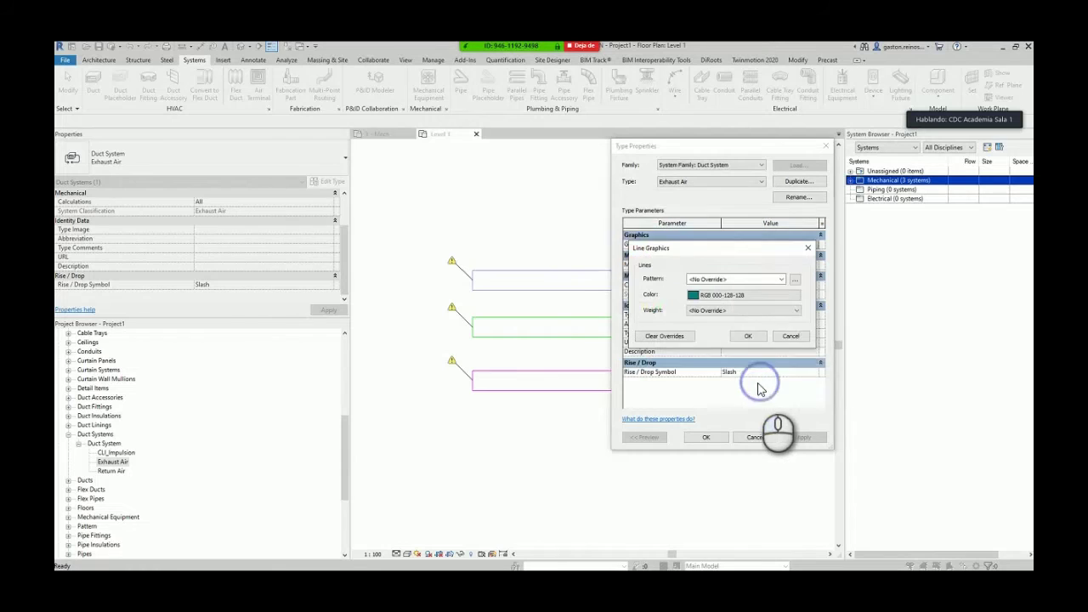
click(745, 337)
click(707, 437)
click(651, 445)
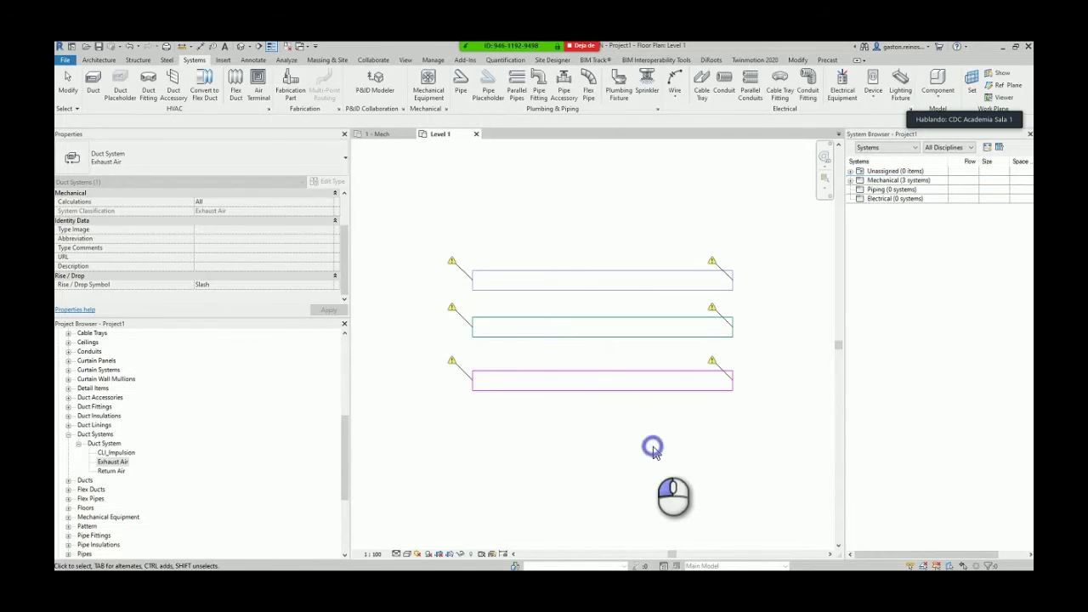
- Override the Return Air duct system type's line colour with RGB 255-128-064
click(110, 471)
right_click(112, 471)
click(145, 429)
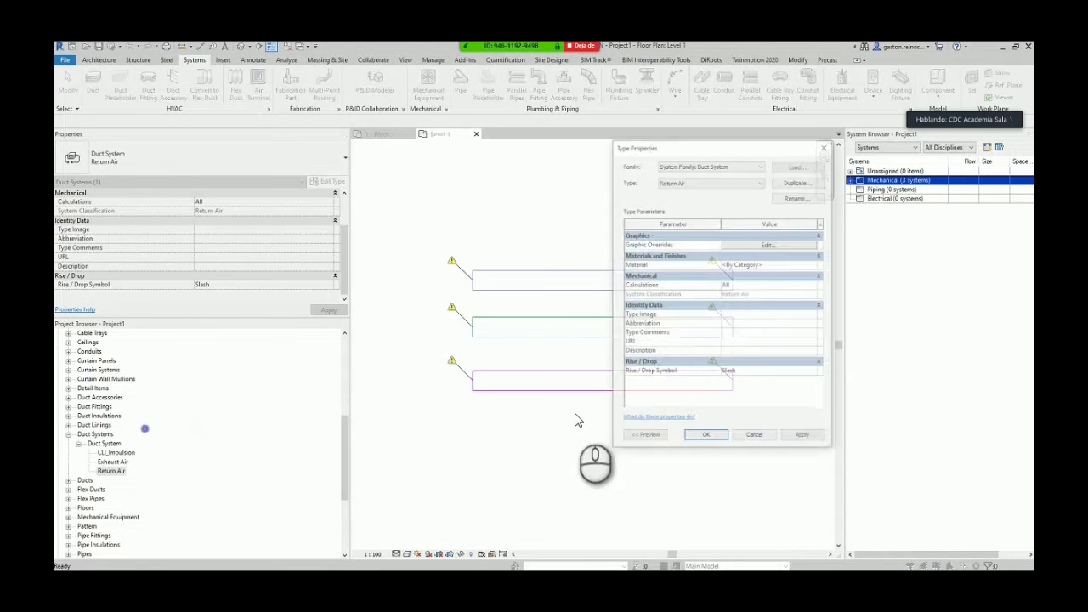
click(768, 246)
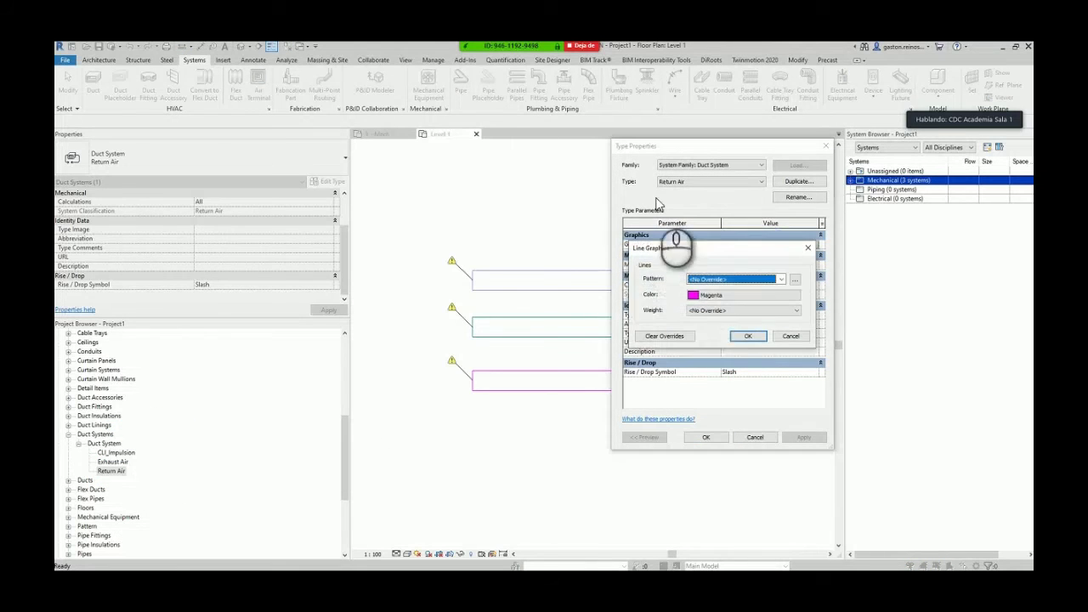
click(739, 297)
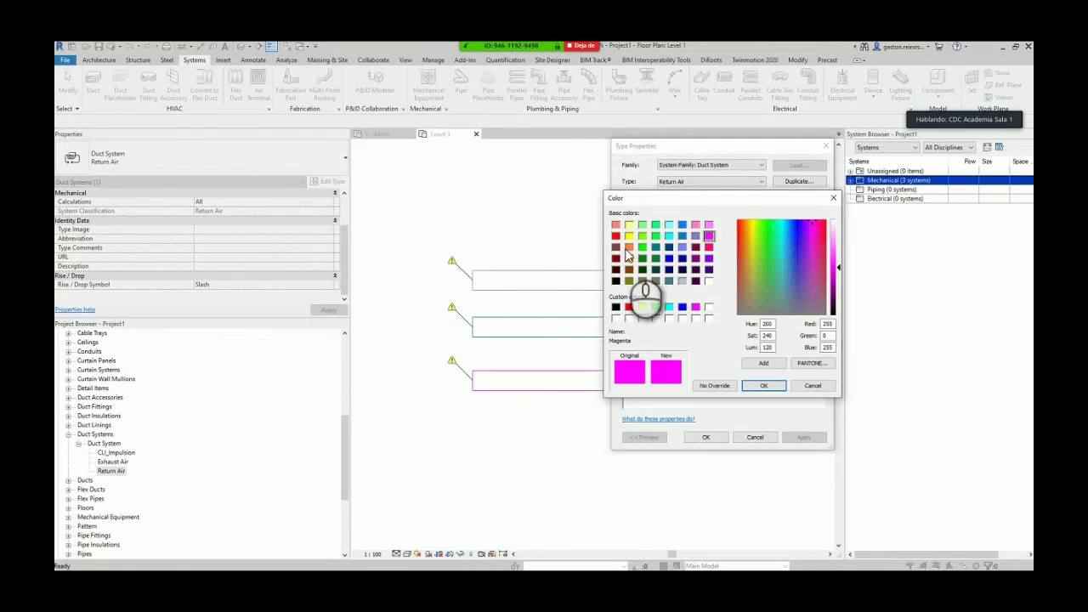
click(630, 247)
click(764, 385)
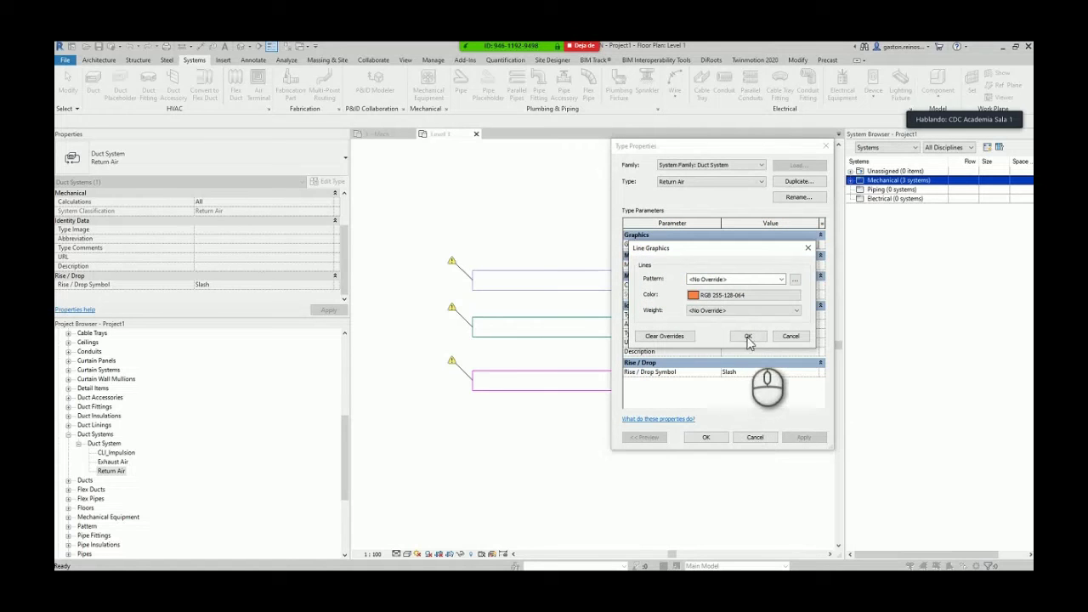
click(748, 337)
click(717, 441)
click(649, 437)
- Look over the three ducts' line colours and select the middle Exhaust Air duct
scroll(682, 423, down, 2)
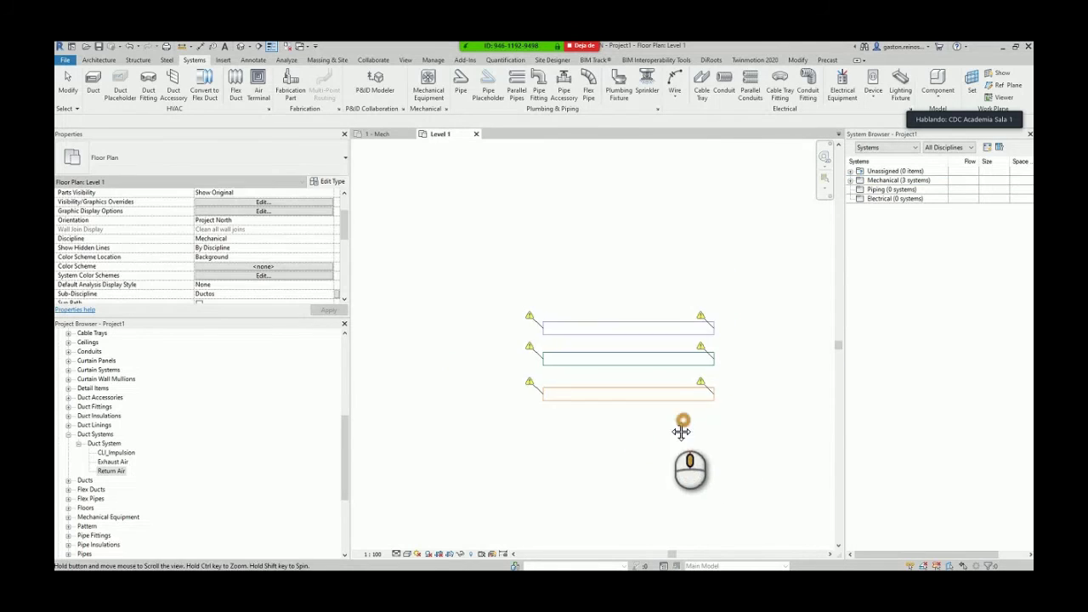
middle_drag(683, 421, 602, 412)
scroll(542, 373, up, 2)
click(573, 340)
scroll(573, 340, up, 2)
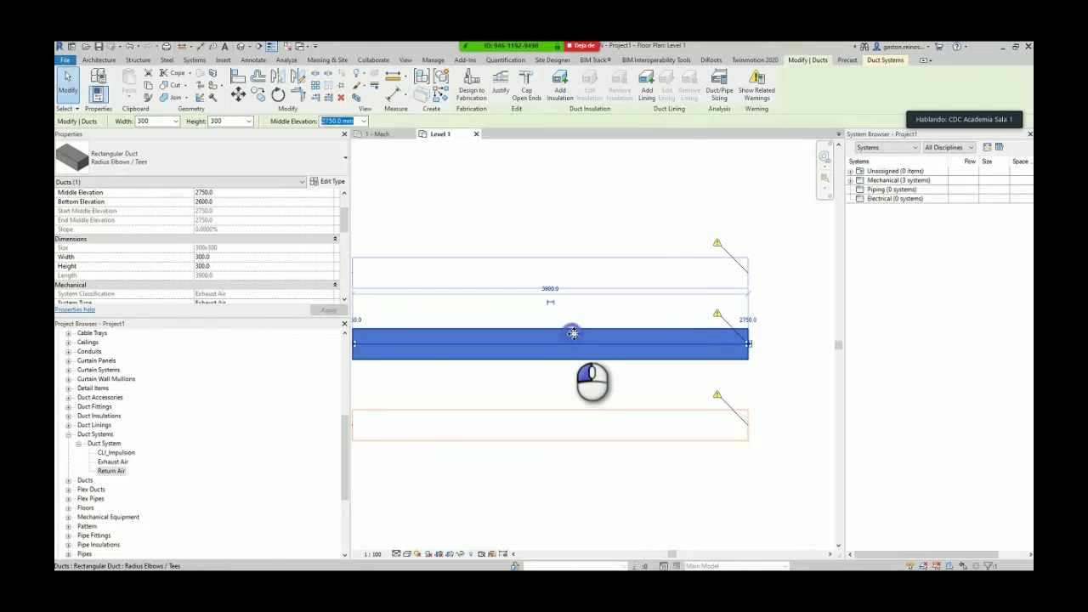
- Move the lowest duct, the Return Air one, up closer to the Exhaust Air duct in the middle
scroll(671, 324, down, 2)
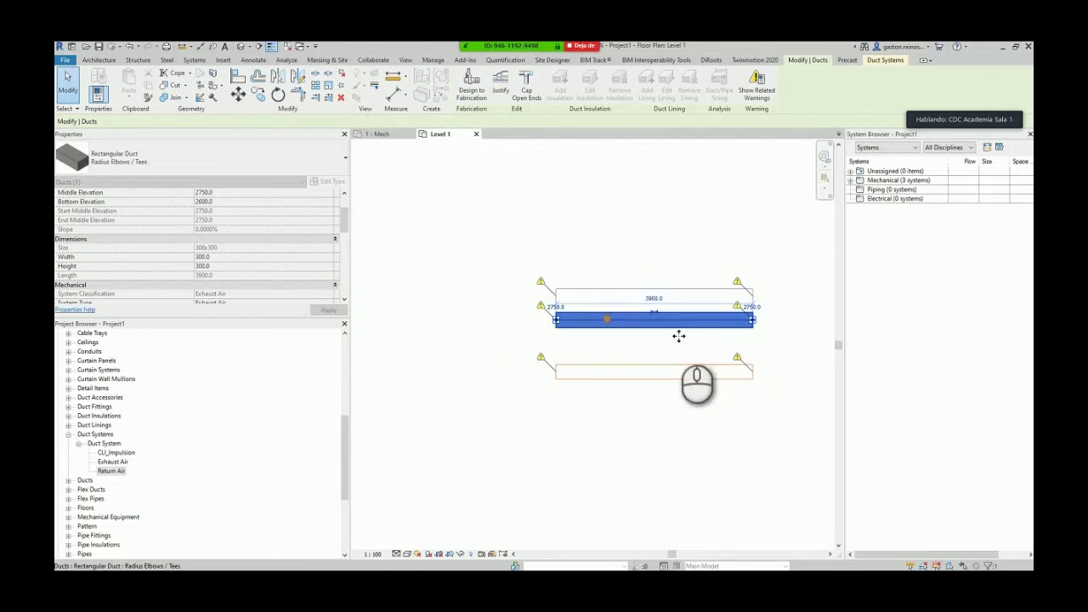
click(669, 369)
drag(668, 369, 668, 343)
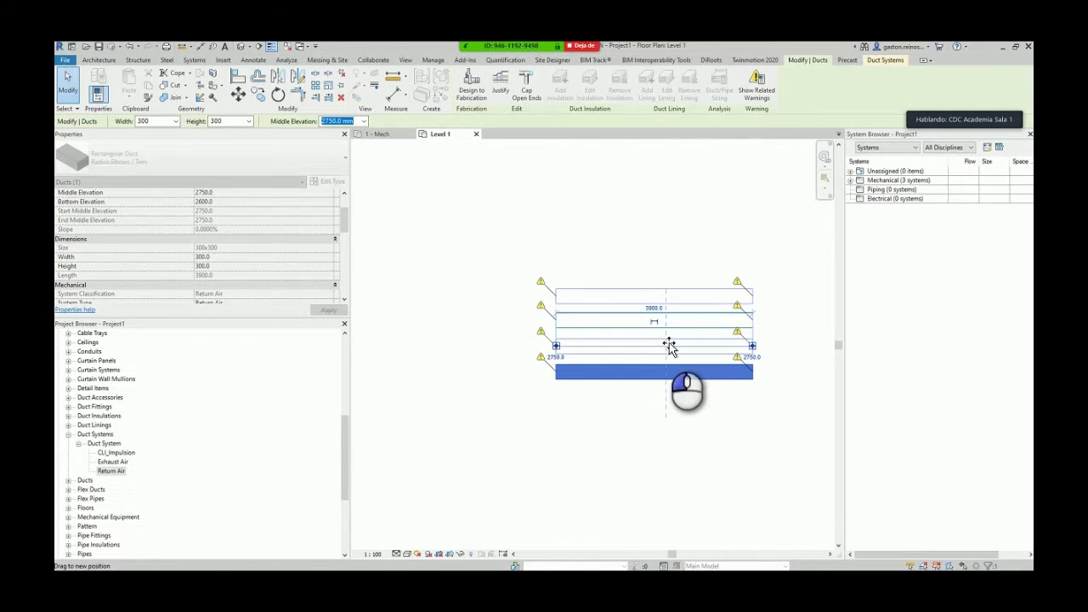
click(654, 423)
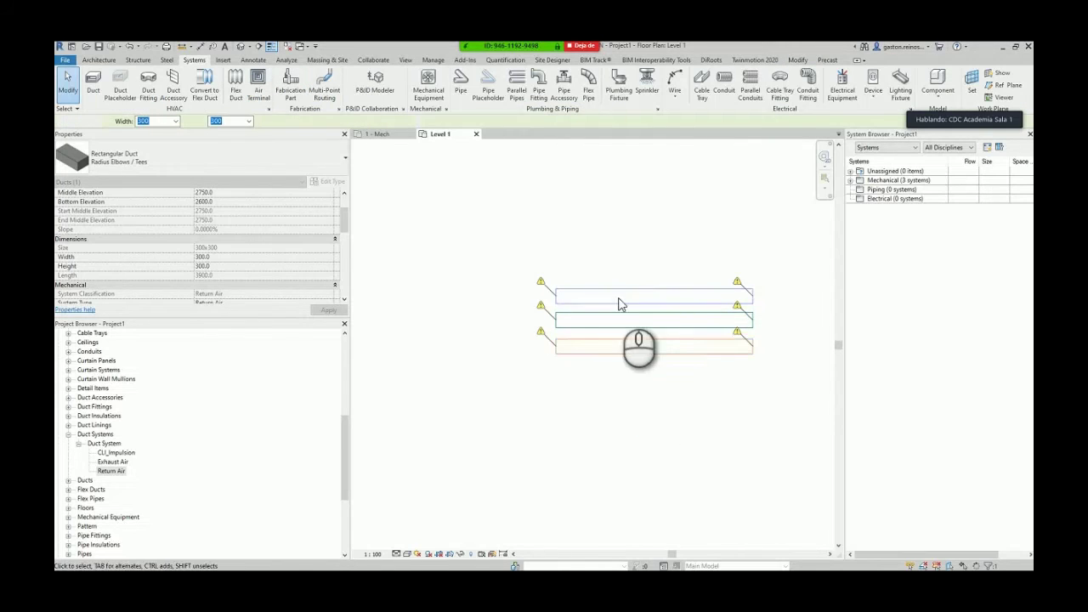
- Inspect the system classification, type and name properties of the supply duct and the exhaust duct
scroll(620, 306, up, 2)
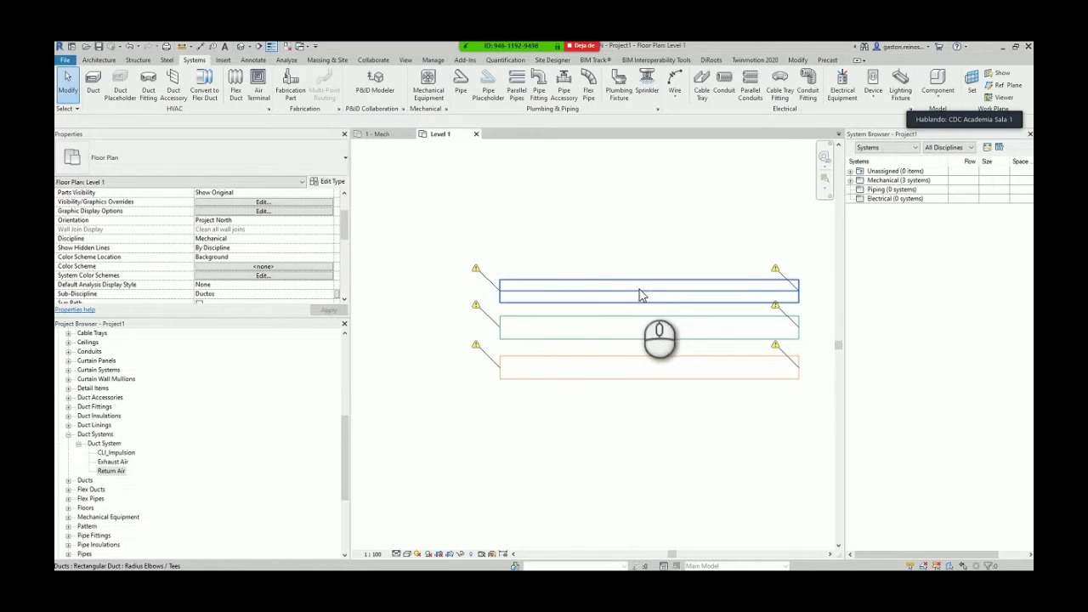
middle_drag(617, 287, 561, 303)
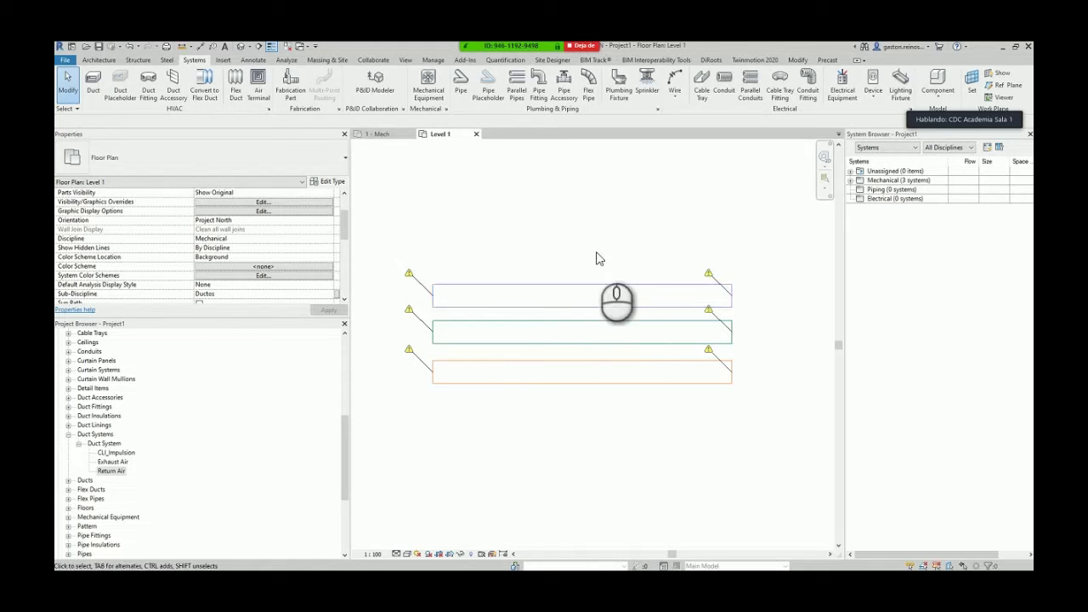
scroll(594, 267, down, 2)
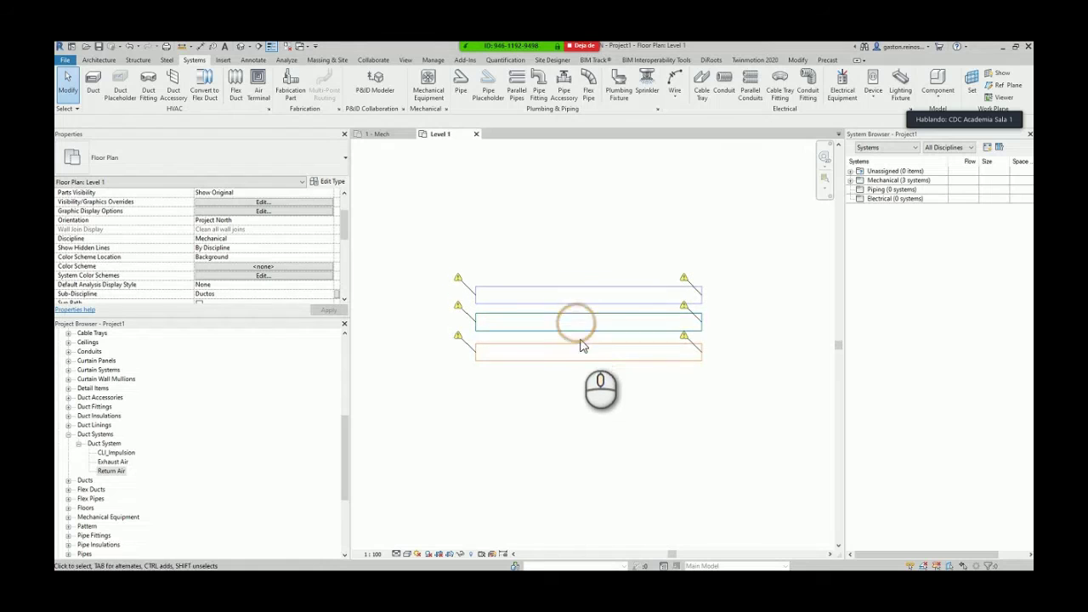
click(549, 308)
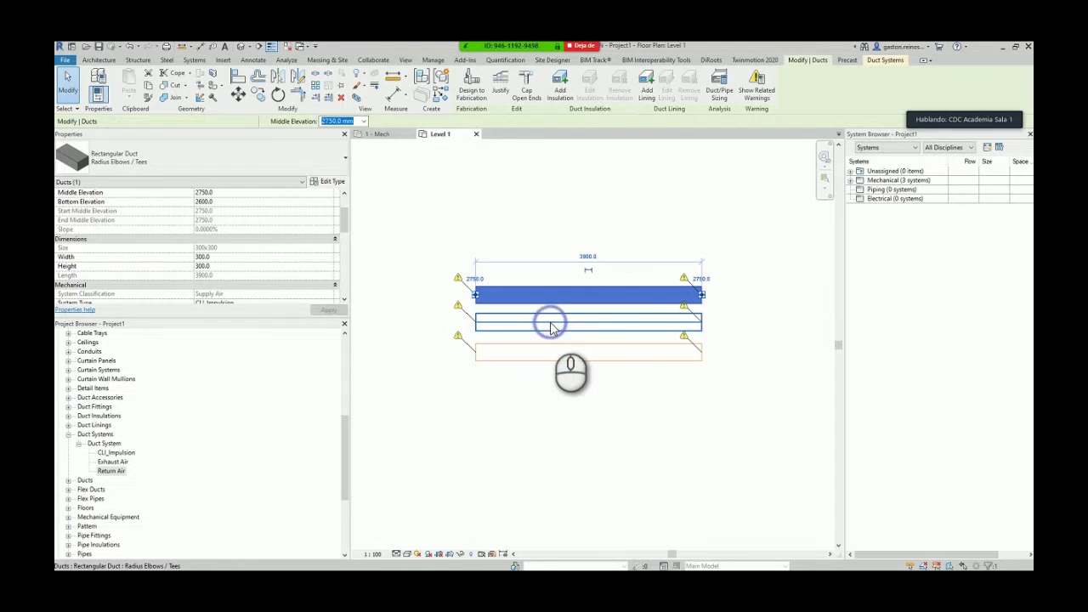
click(549, 321)
scroll(333, 262, down, 1)
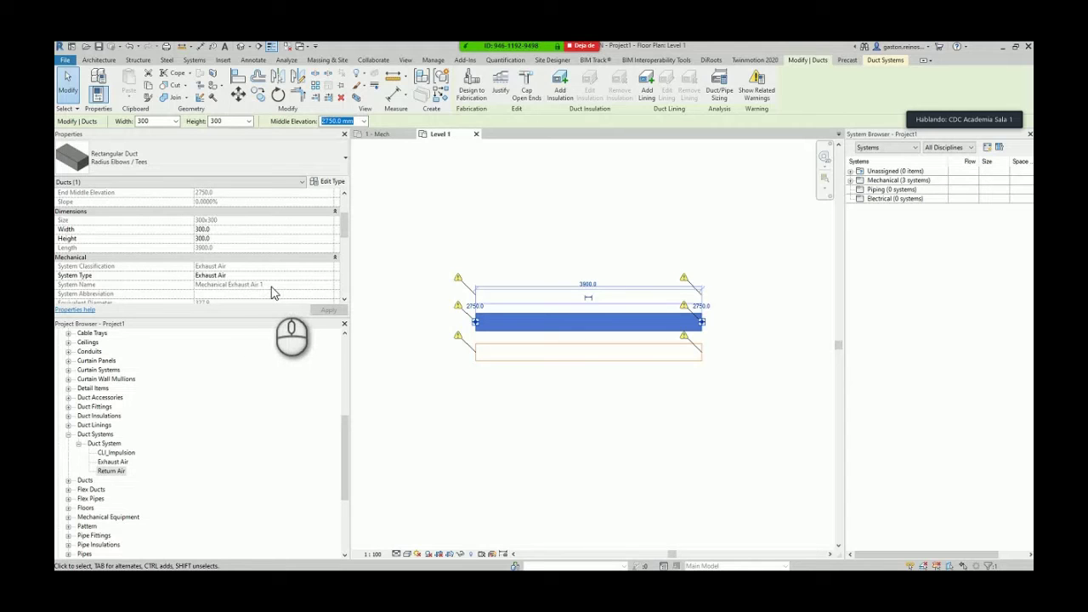
click(536, 366)
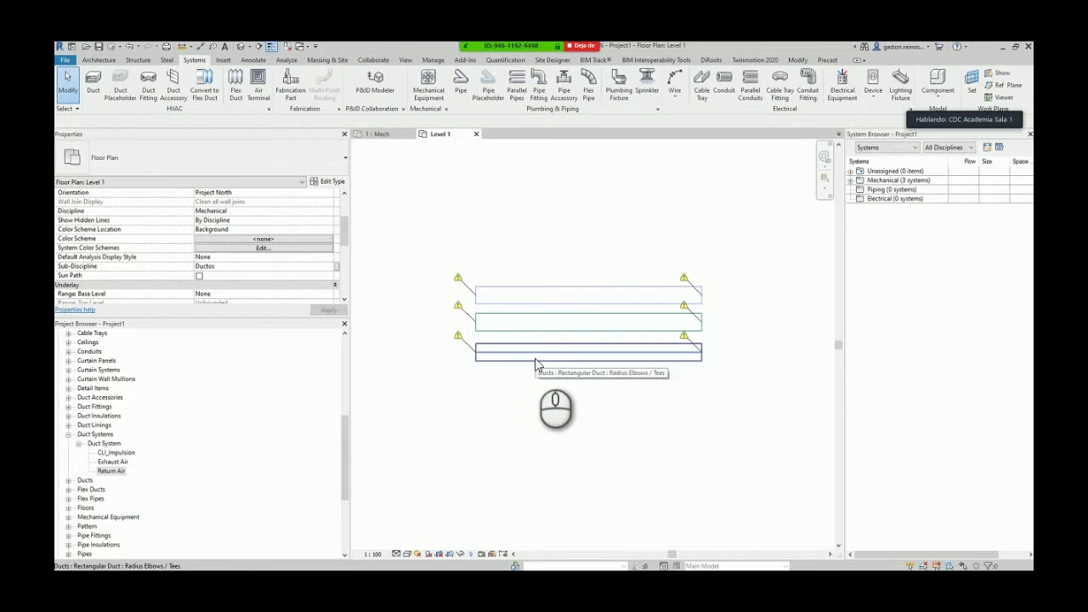
- Select the duct system of the return air duct and rename it Mechanical Return Air 11
key(Tab)
click(536, 364)
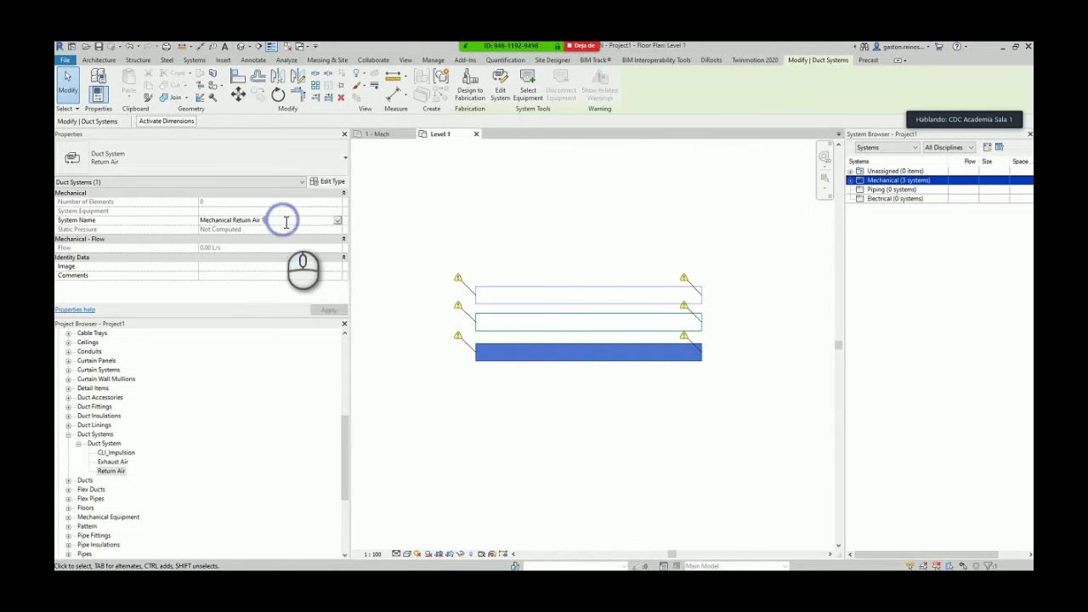
text(1)
click(505, 391)
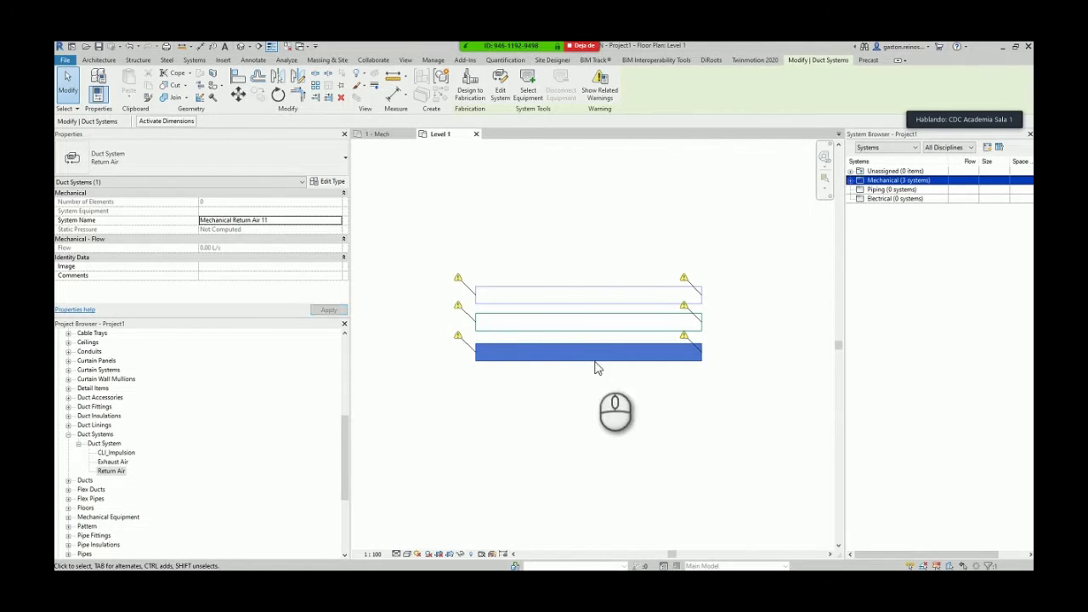
- Expand the mechanical systems and examine which duct belongs to each Return Air, Exhaust Air and CLI_Impulsion system
click(852, 181)
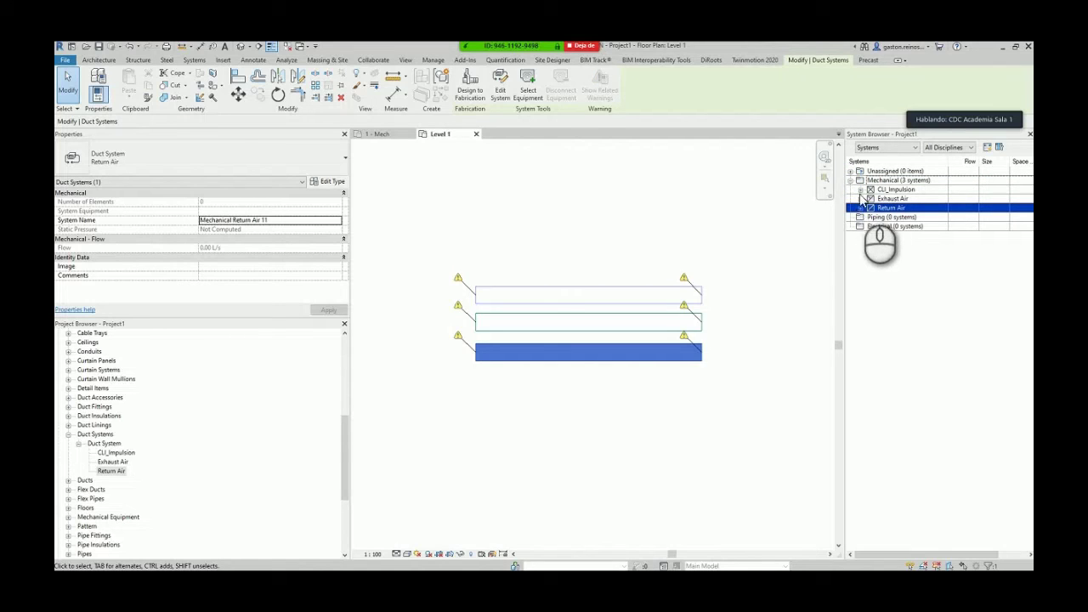
click(860, 208)
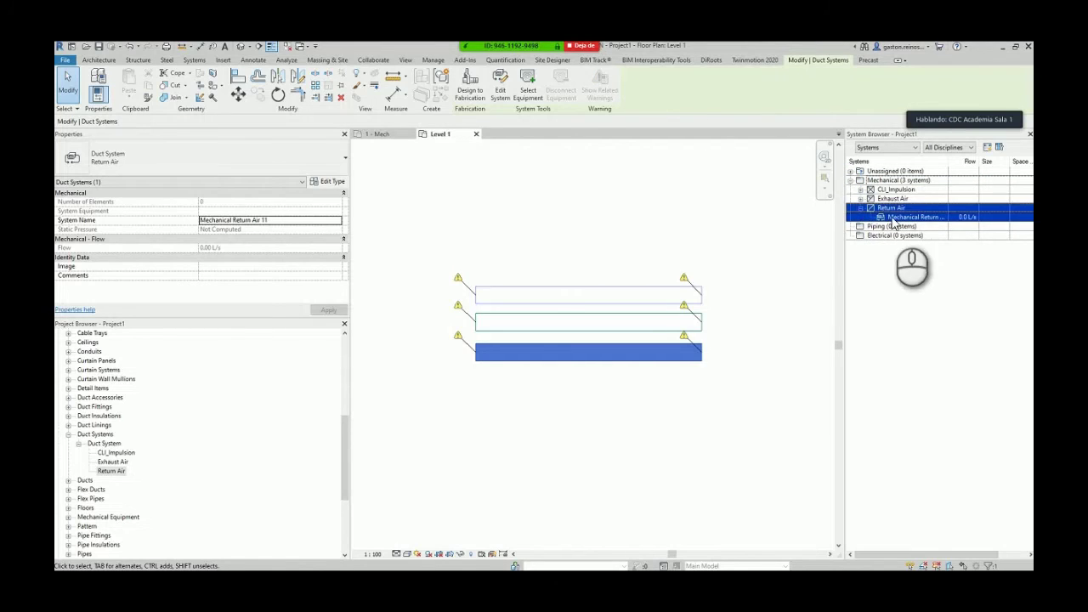
click(893, 217)
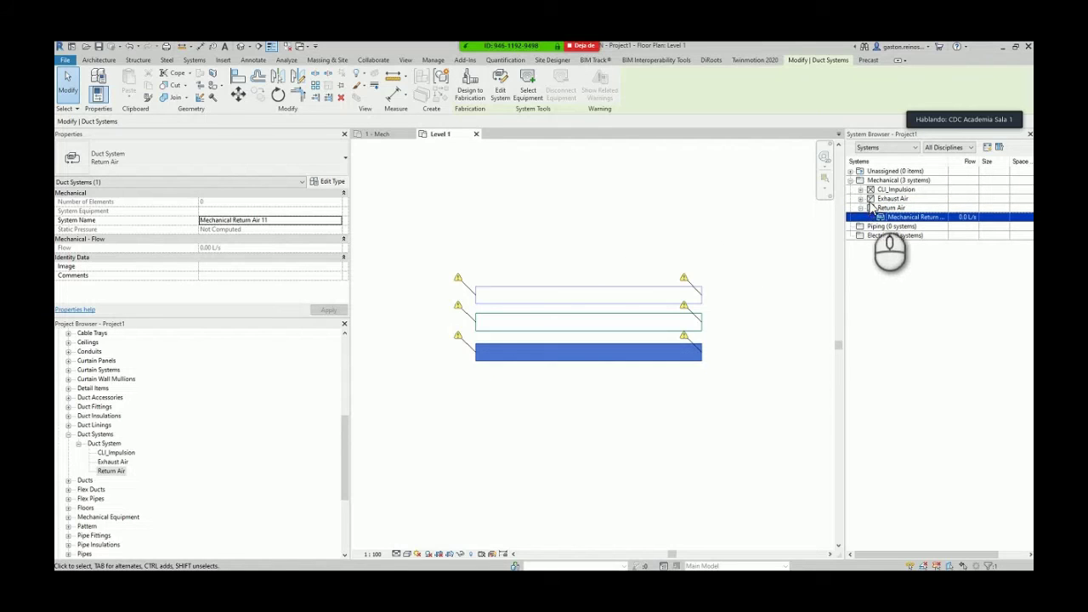
click(861, 198)
click(903, 208)
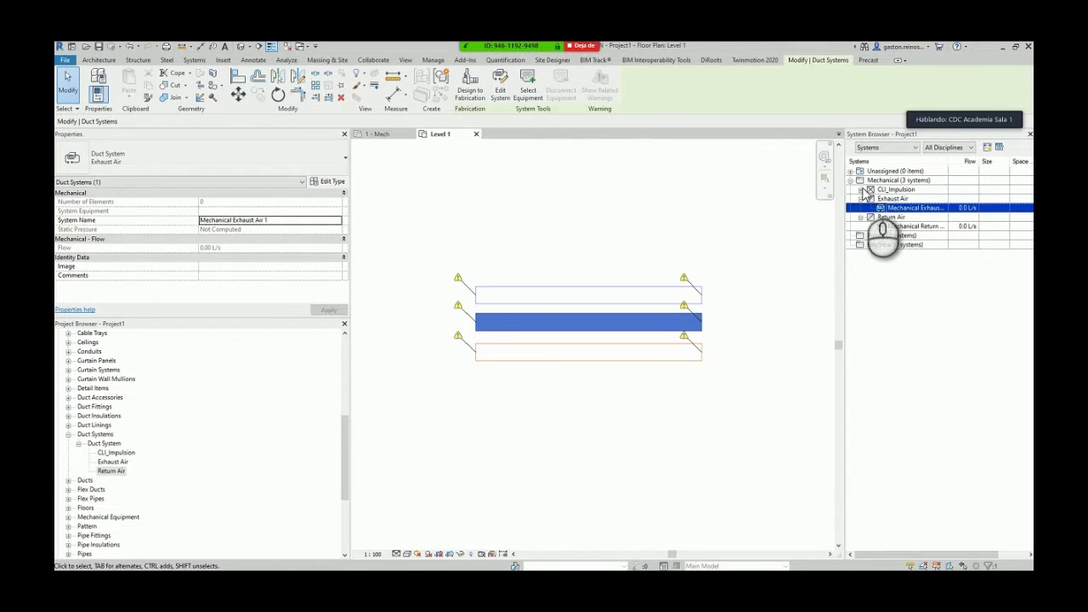
click(860, 189)
click(909, 198)
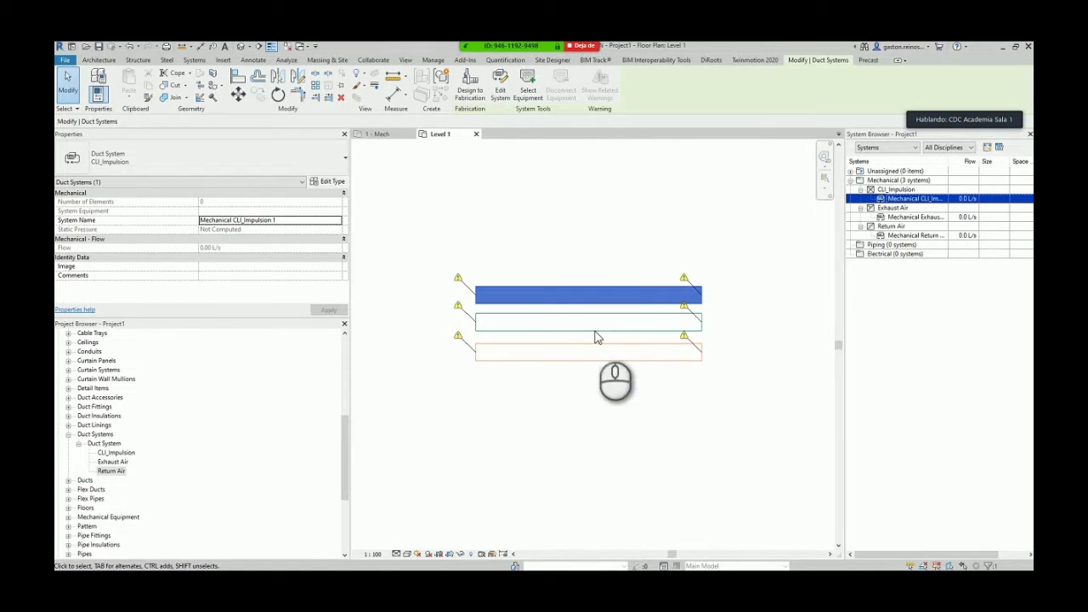
click(680, 426)
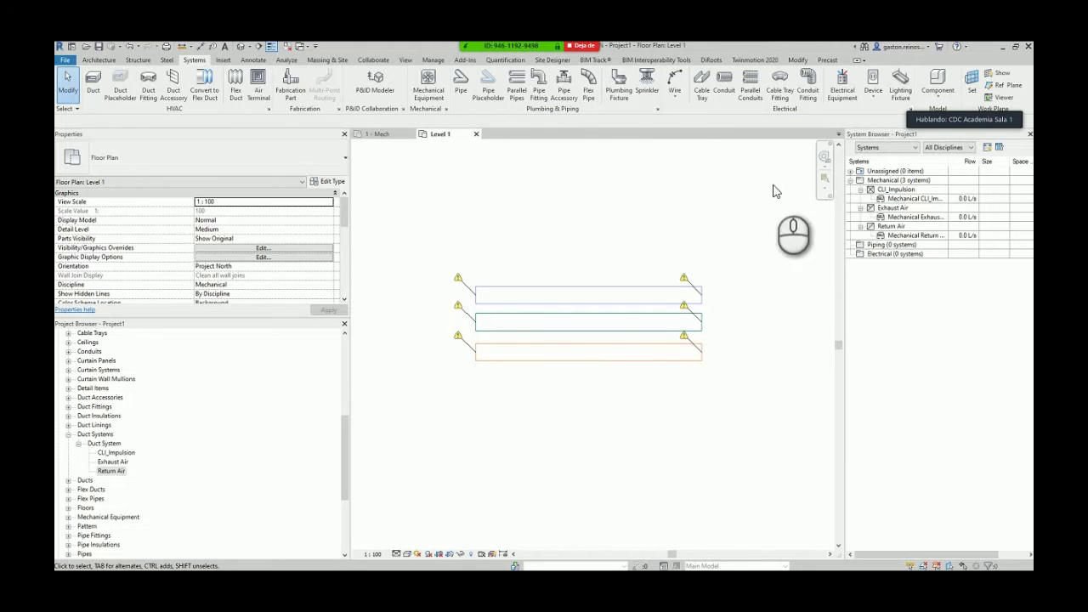
click(916, 198)
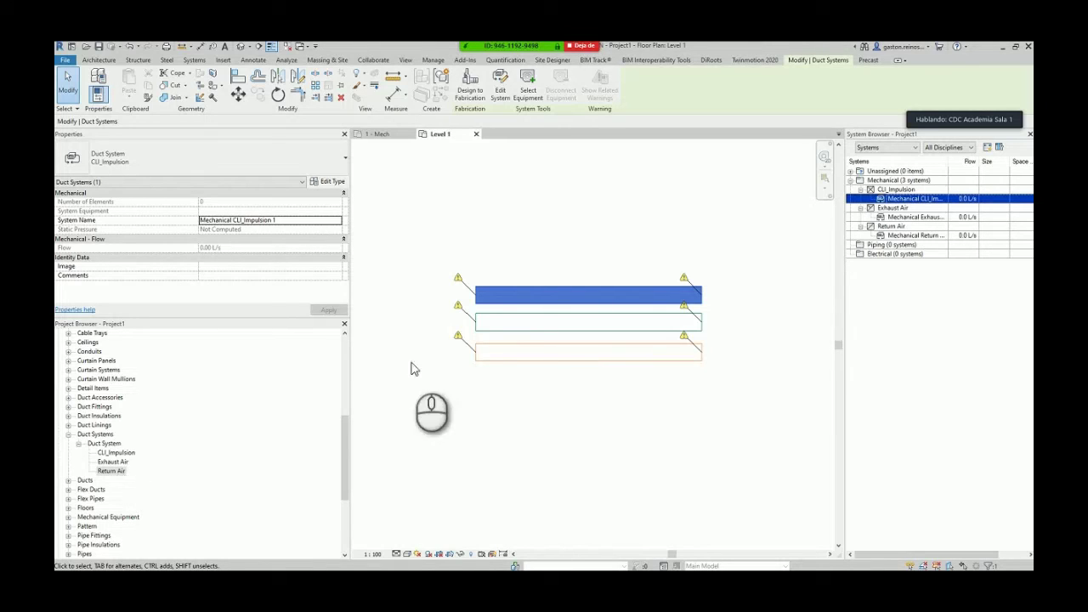
click(503, 417)
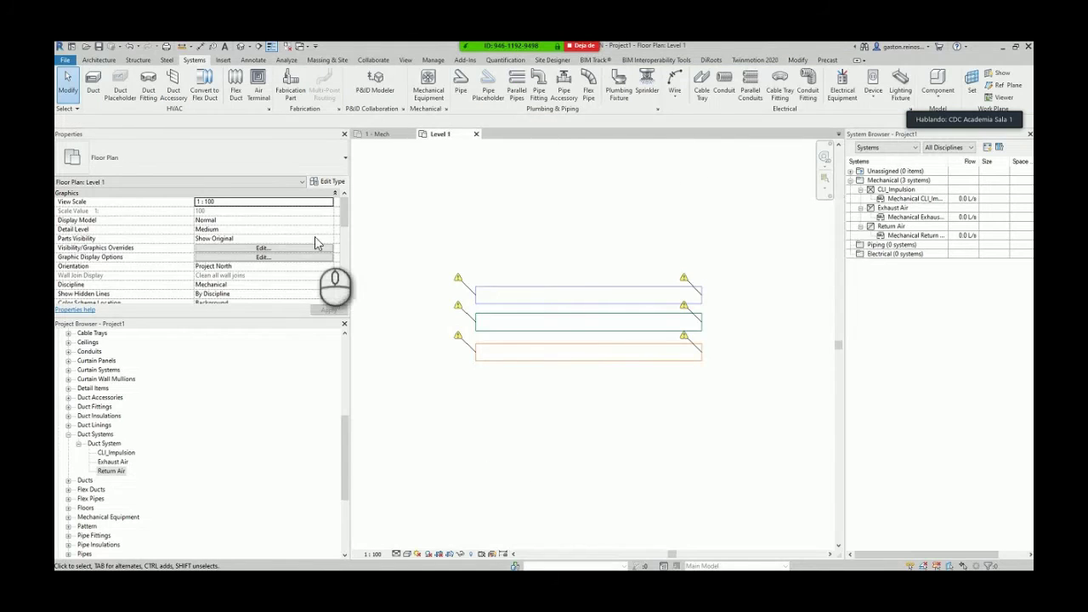
- Set the abbreviation of the Return Air duct system type to RET
click(110, 471)
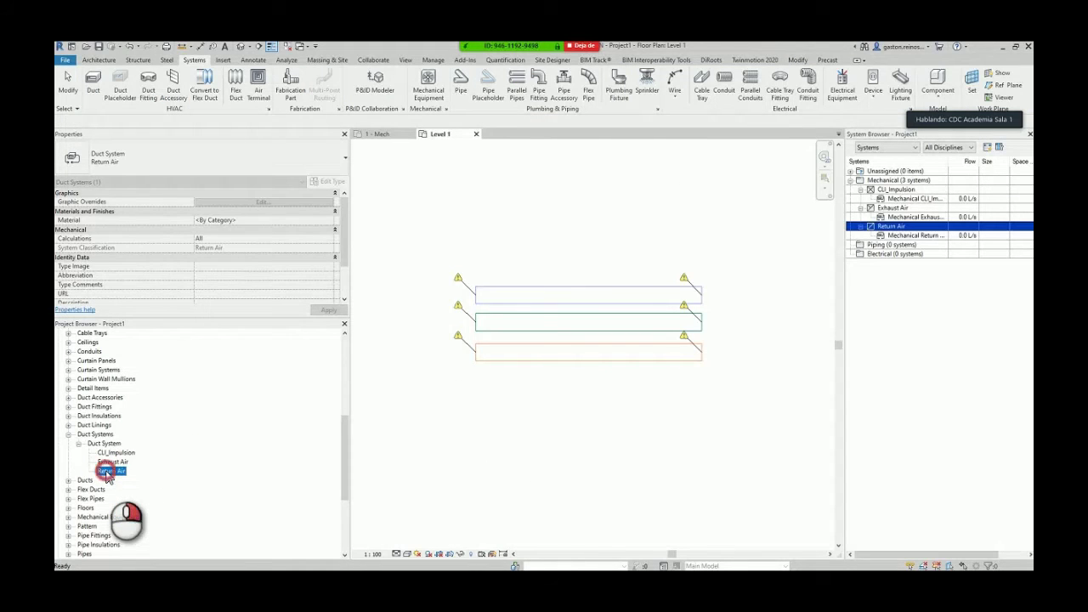
right_click(108, 474)
click(137, 429)
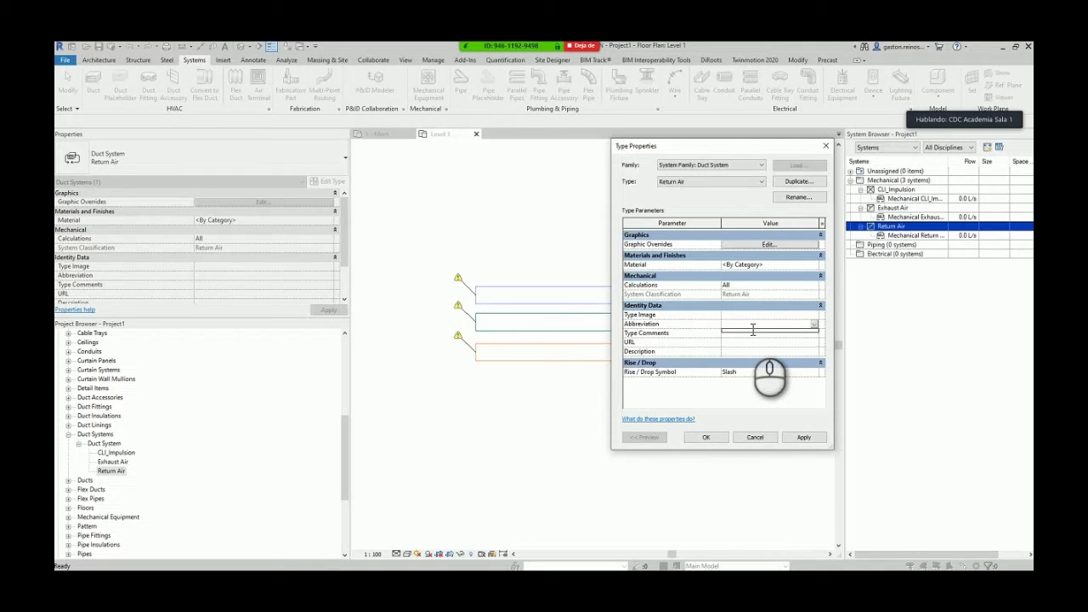
click(713, 437)
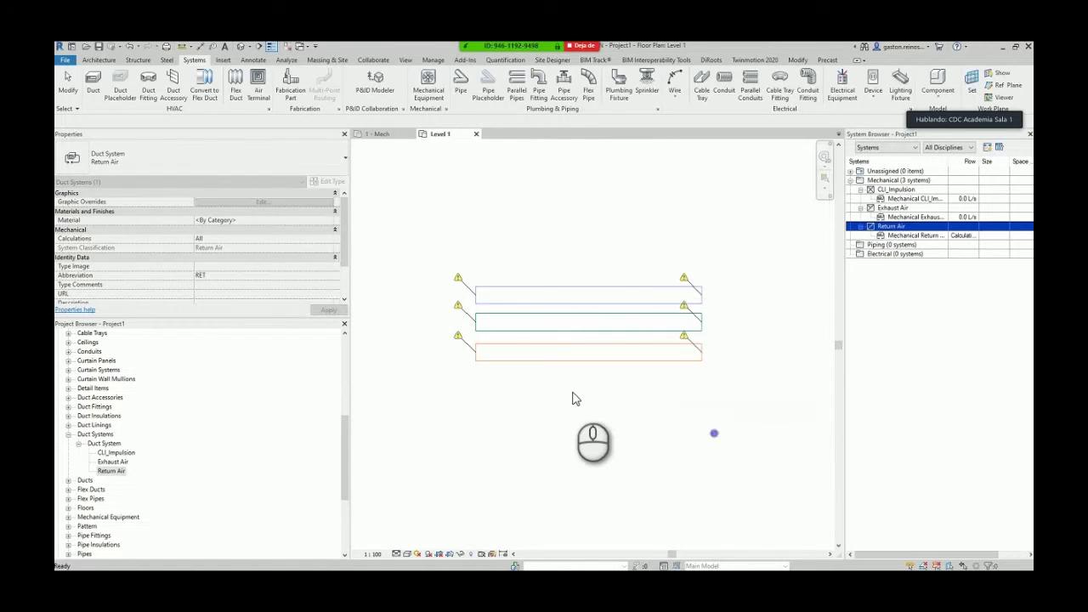
- Tag the return air duct by category with a size tag and attached leader below it
scroll(574, 399, up, 2)
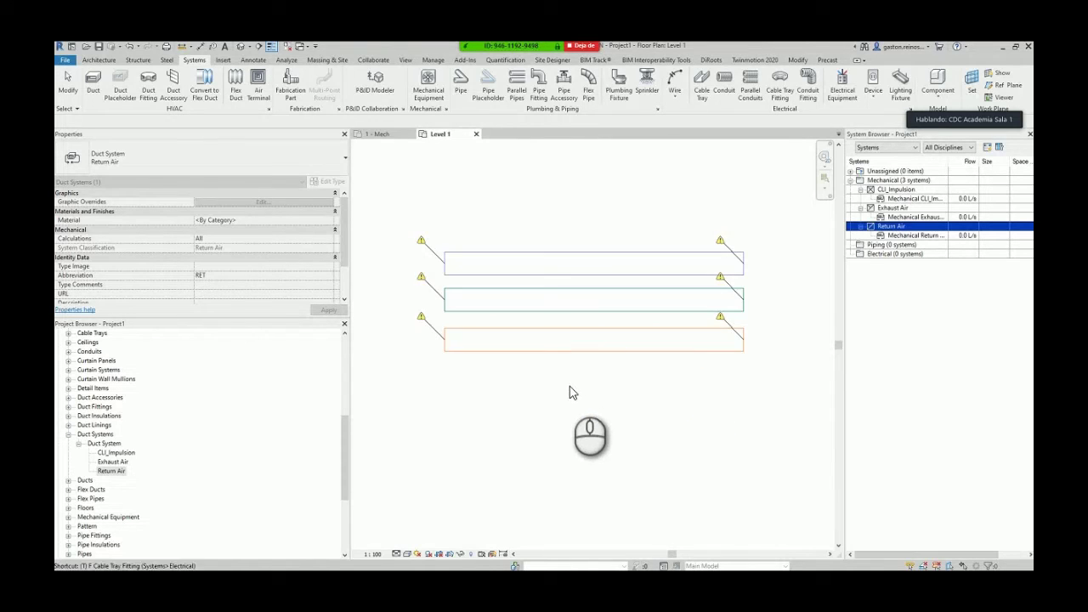
key(t)
key(g)
click(600, 356)
click(589, 356)
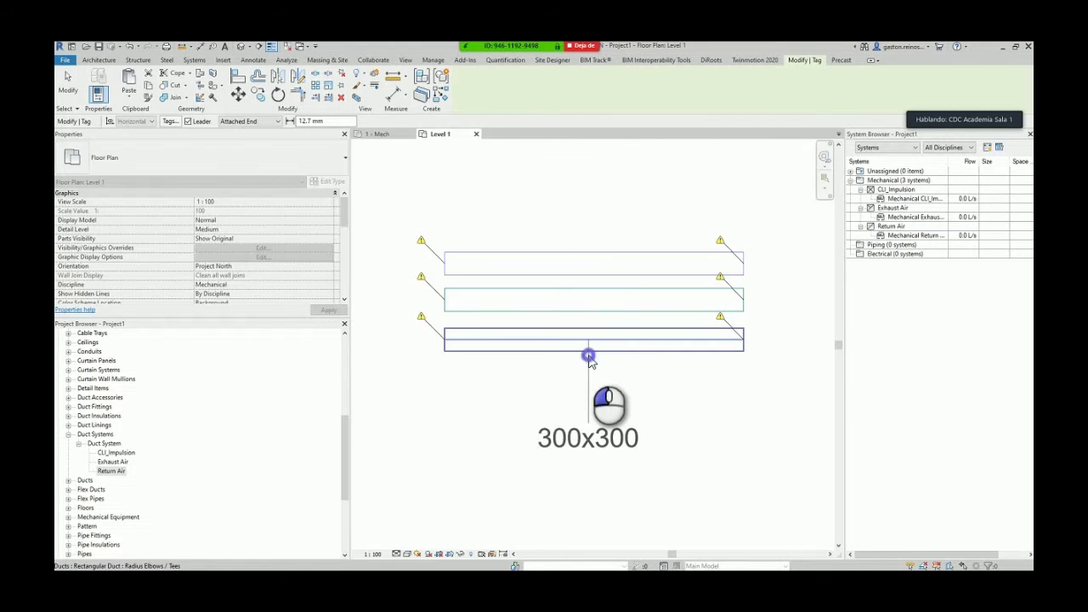
scroll(616, 392, down, 2)
key(Escape)
- Move the size tag up closer to the return air duct
click(600, 366)
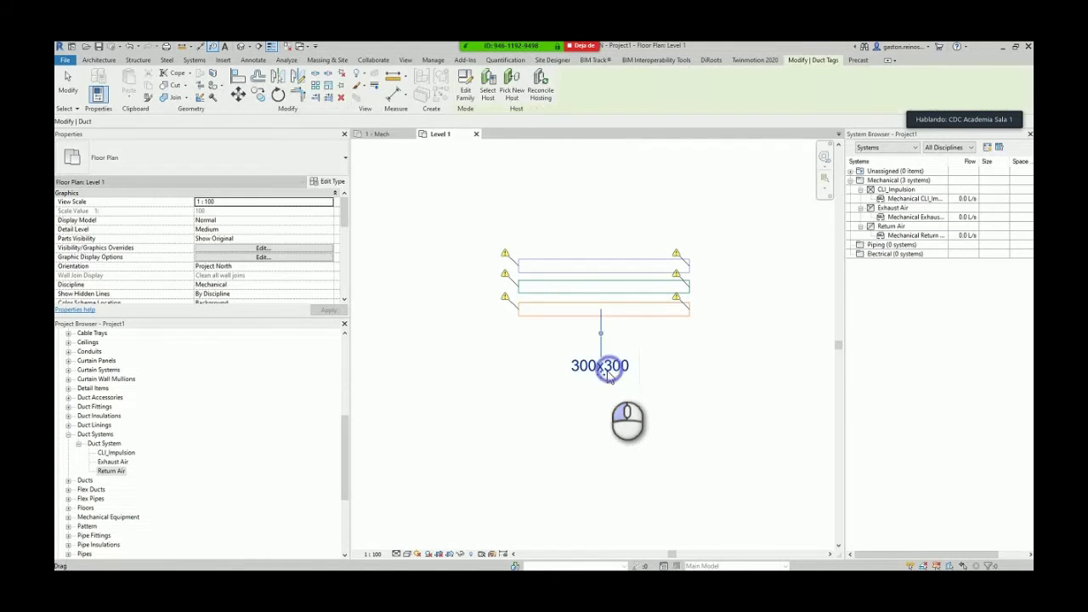
drag(601, 358, 601, 330)
click(596, 382)
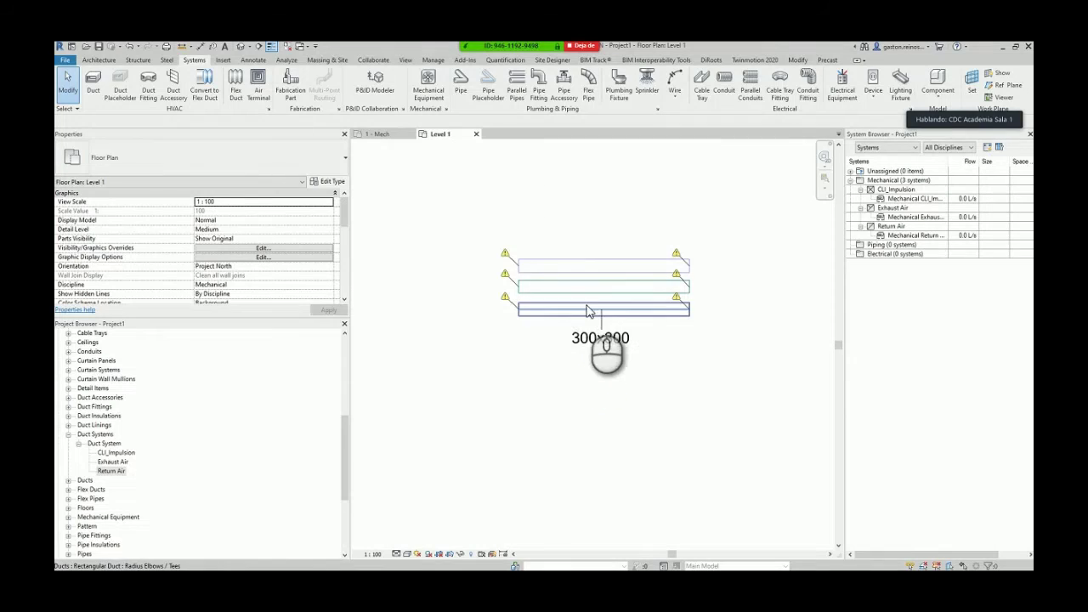
- Open the duct size tag's family for editing and add the System Abbreviation parameter to its Size label
click(593, 328)
click(466, 88)
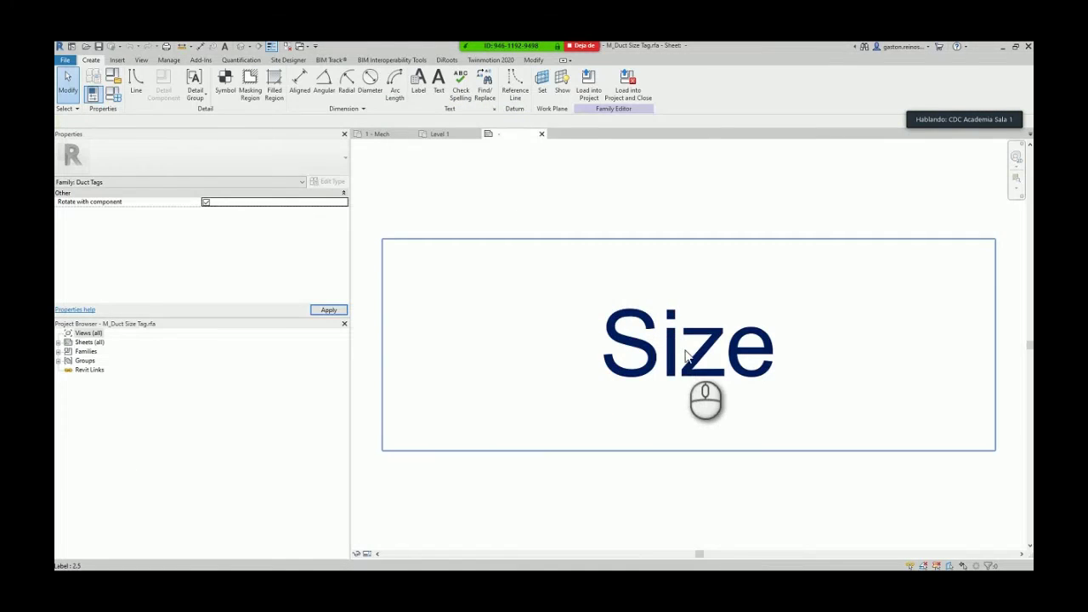
click(687, 357)
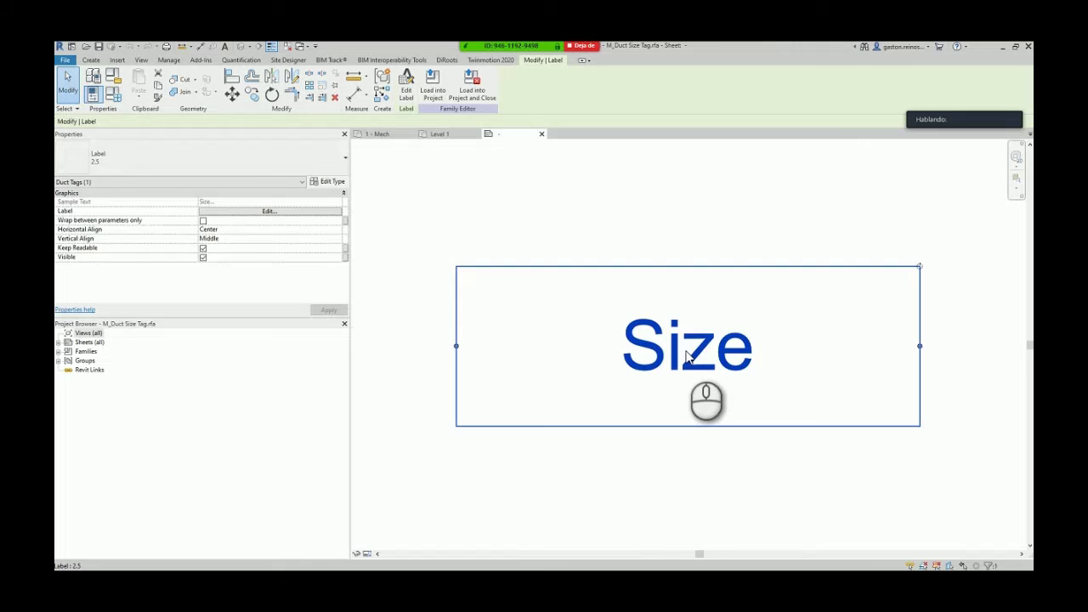
click(406, 91)
scroll(406, 303, down, 5)
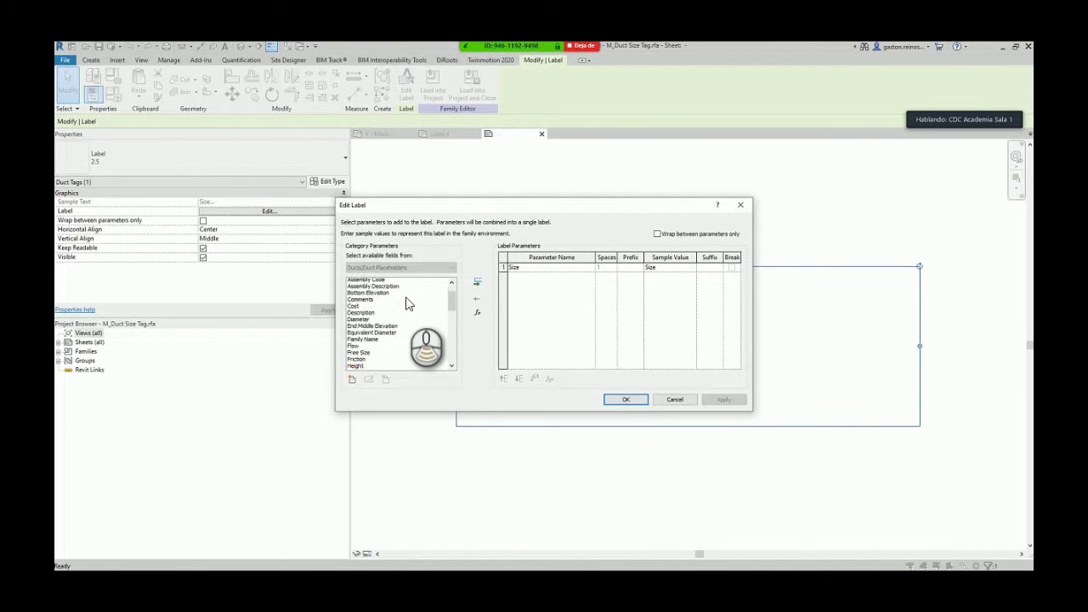
drag(455, 315, 412, 345)
click(383, 328)
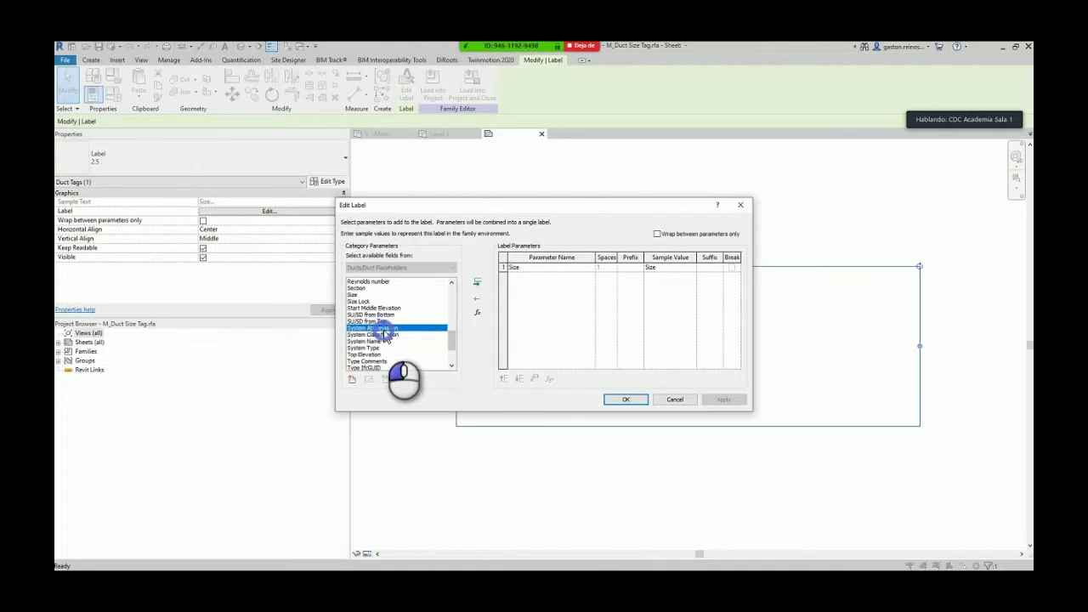
click(477, 282)
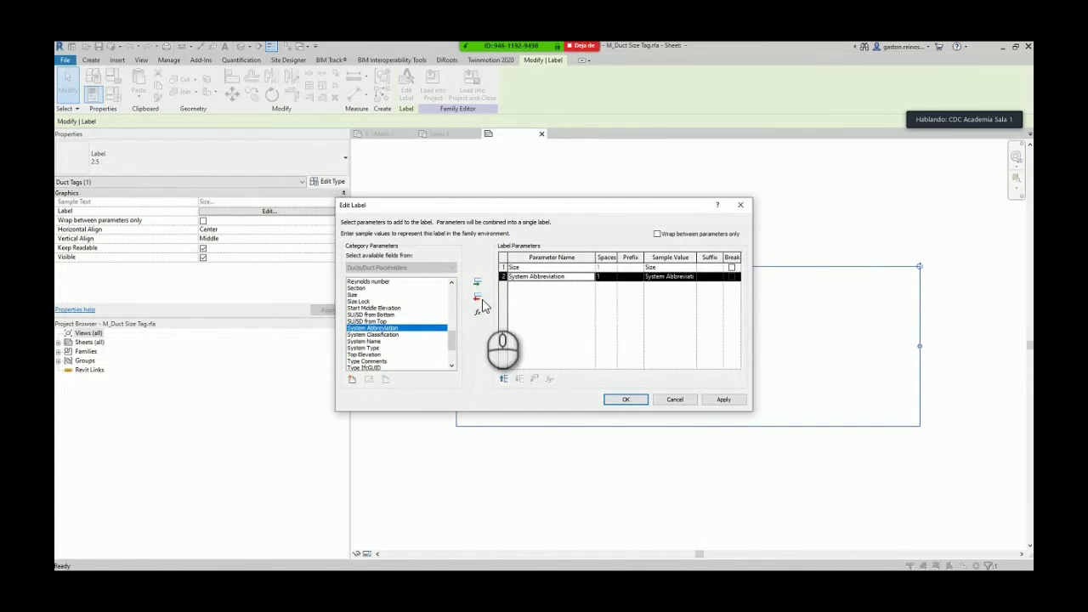
- Order System Abbreviation before Size in the label, with a line break after the abbreviation, and accept the label changes
click(505, 380)
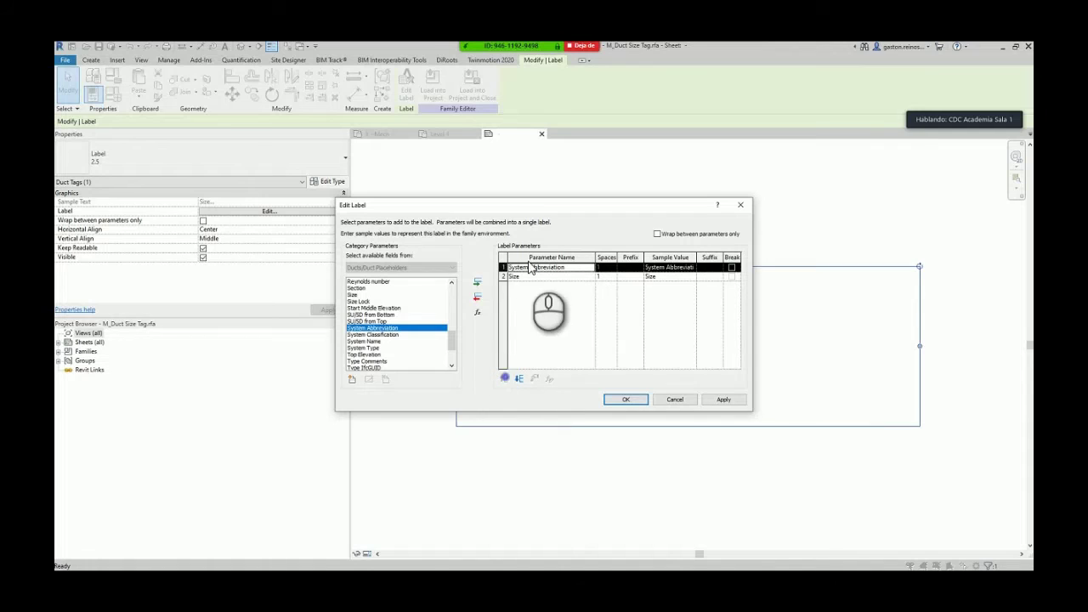
click(736, 268)
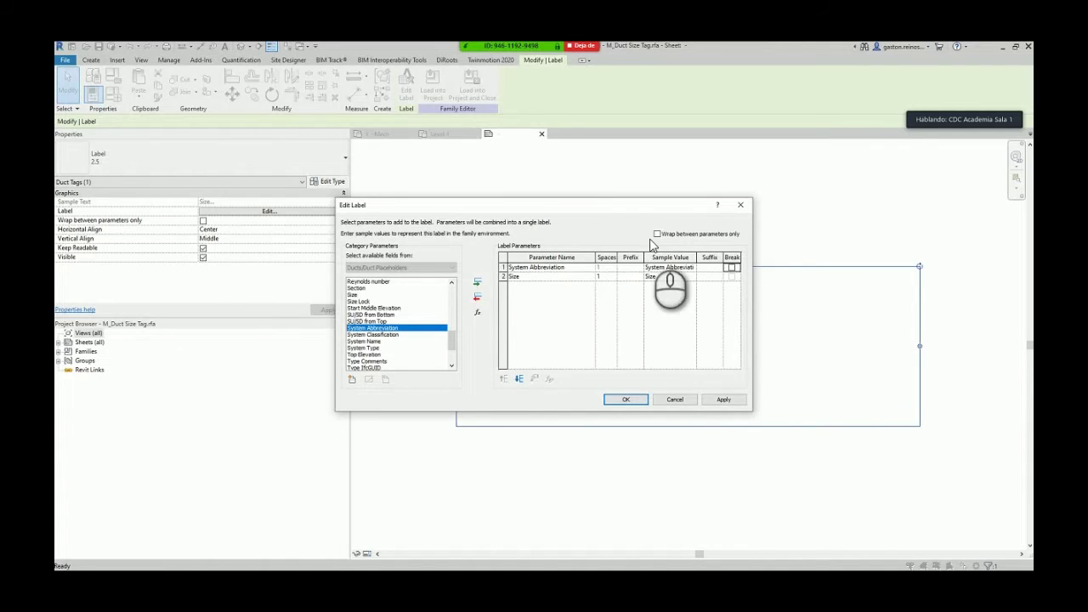
click(733, 269)
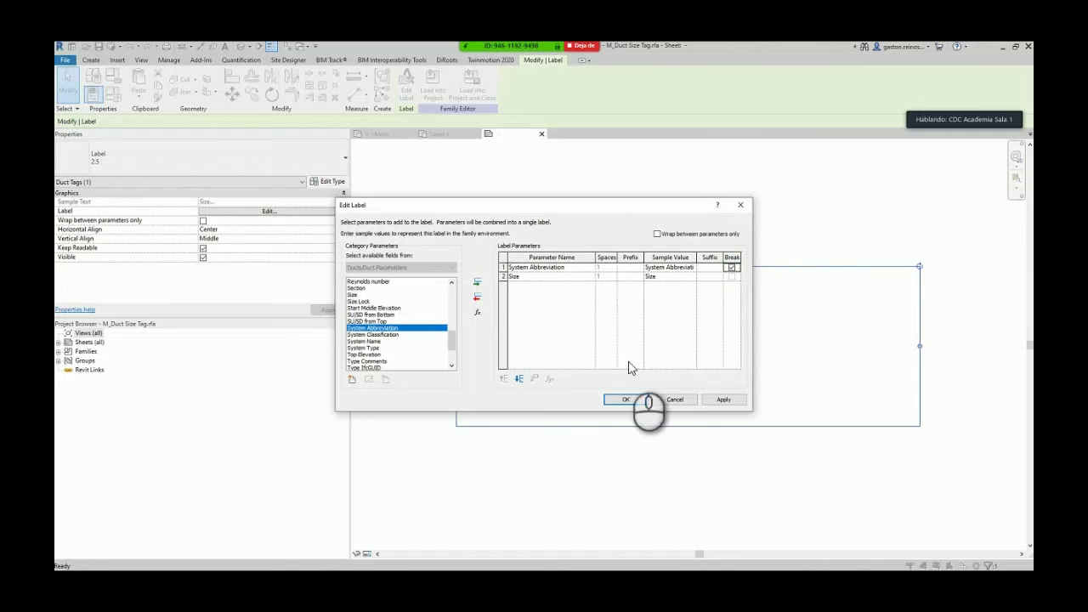
click(625, 399)
scroll(626, 397, down, 2)
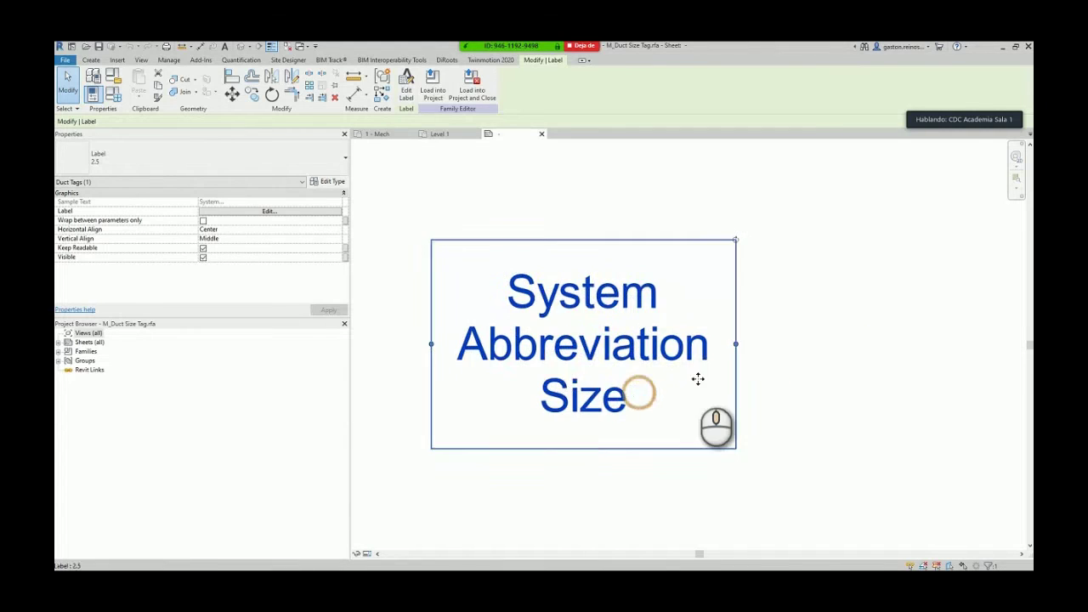
- Widen the label to fit System Abbreviation on one line and load the tag into the project, overwriting the existing version and parameter values
drag(737, 347, 820, 346)
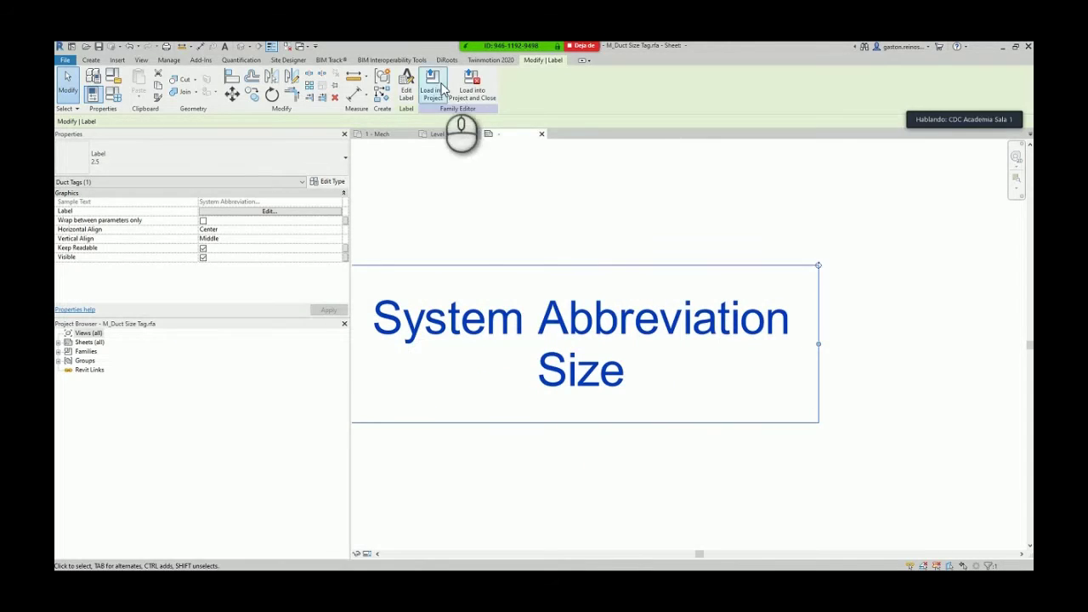
click(438, 89)
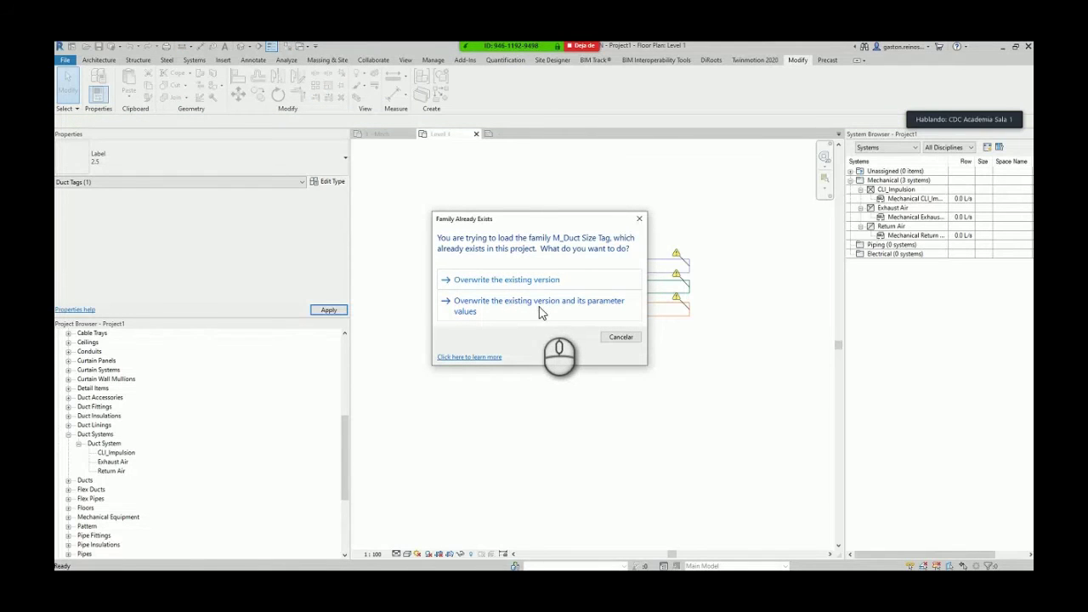
click(539, 306)
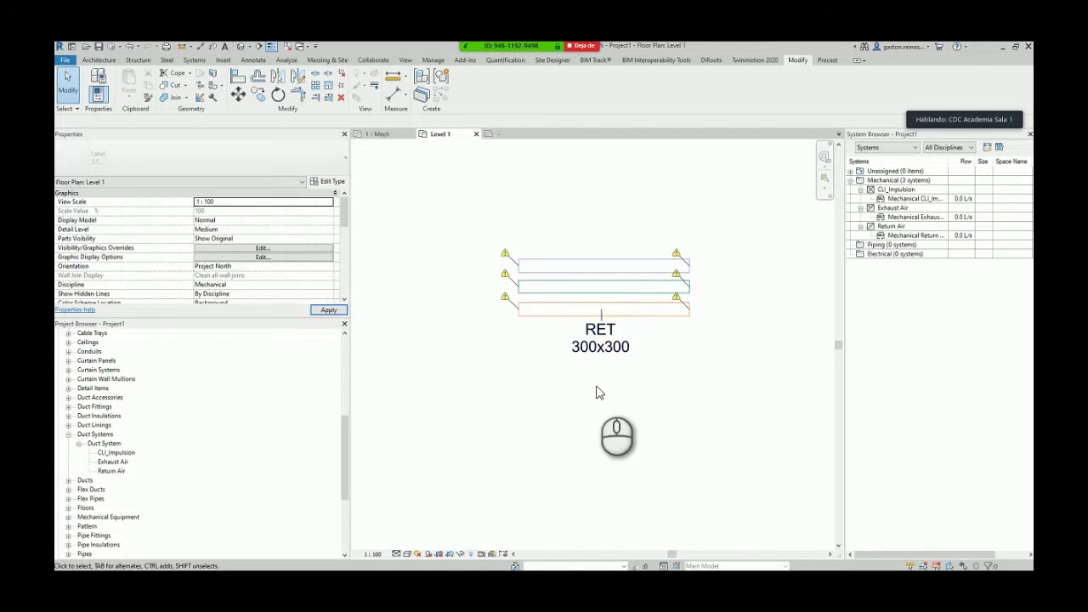
- Move the updated duct tag farther below the return air duct and deselect it
click(603, 358)
drag(604, 357, 603, 387)
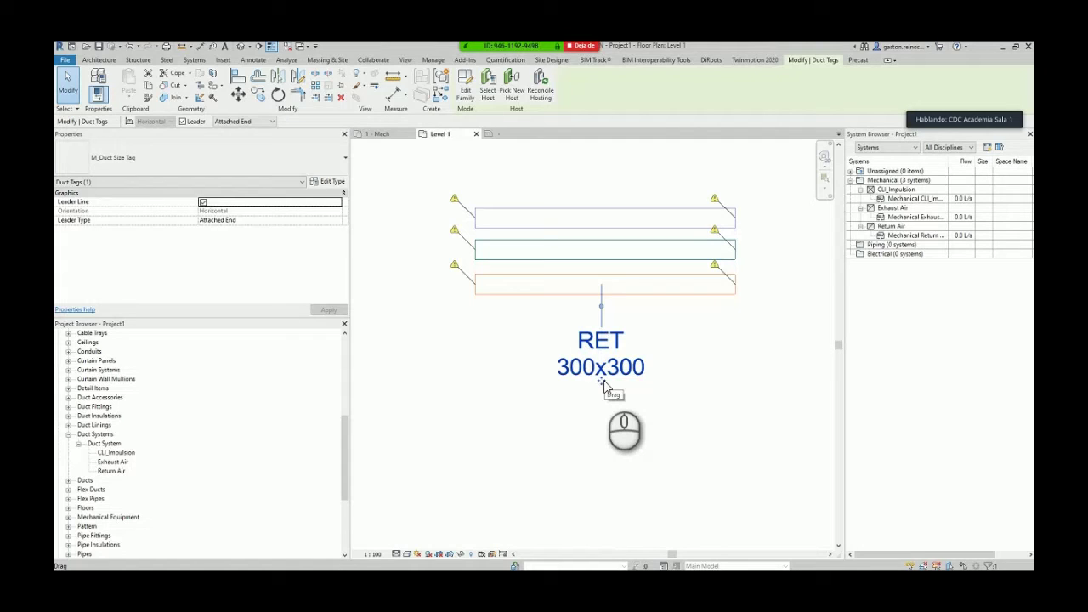
click(727, 343)
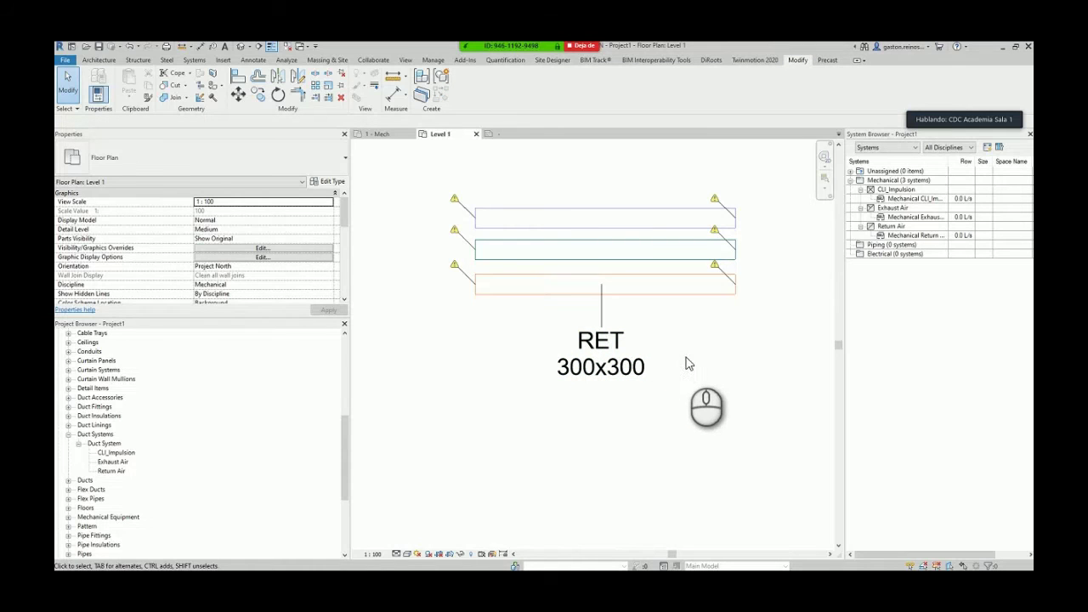
scroll(689, 360, down, 1)
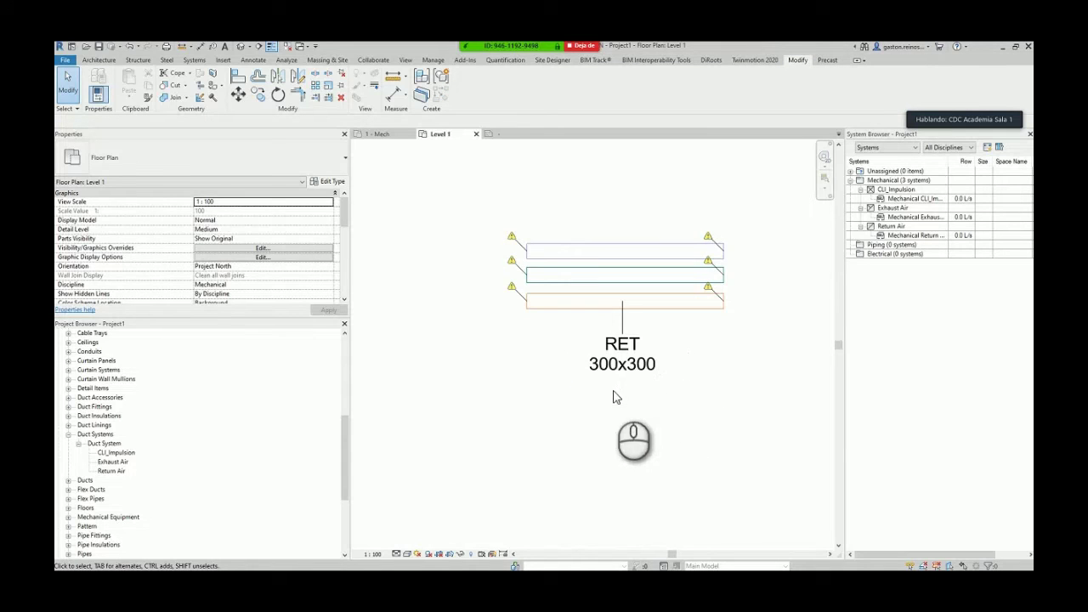
scroll(616, 395, down, 1)
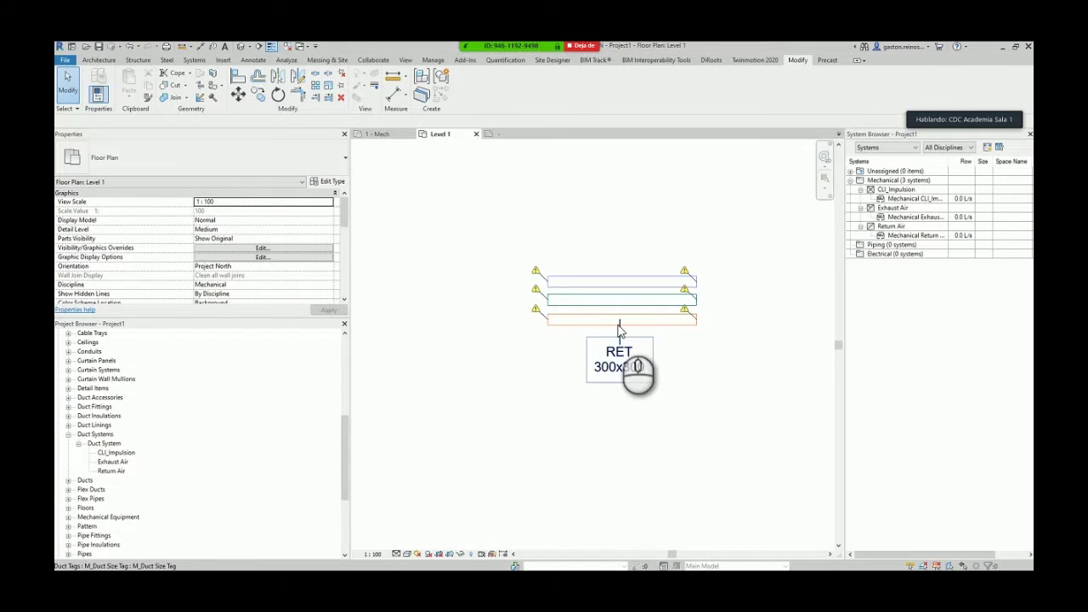
- Review the return air duct's mechanical, flow and identity properties
click(570, 334)
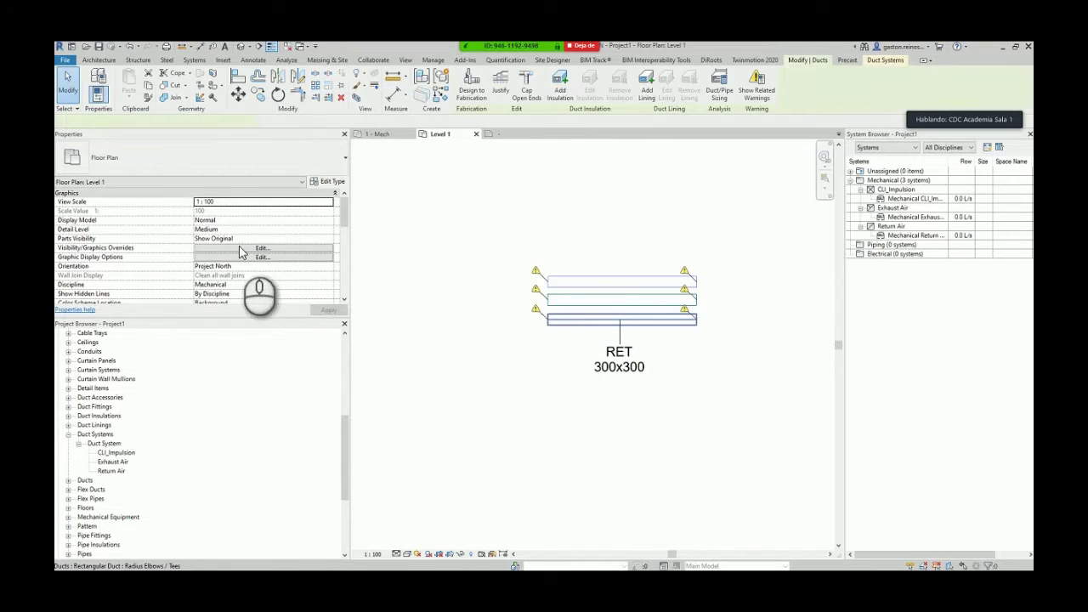
scroll(270, 257, up, 3)
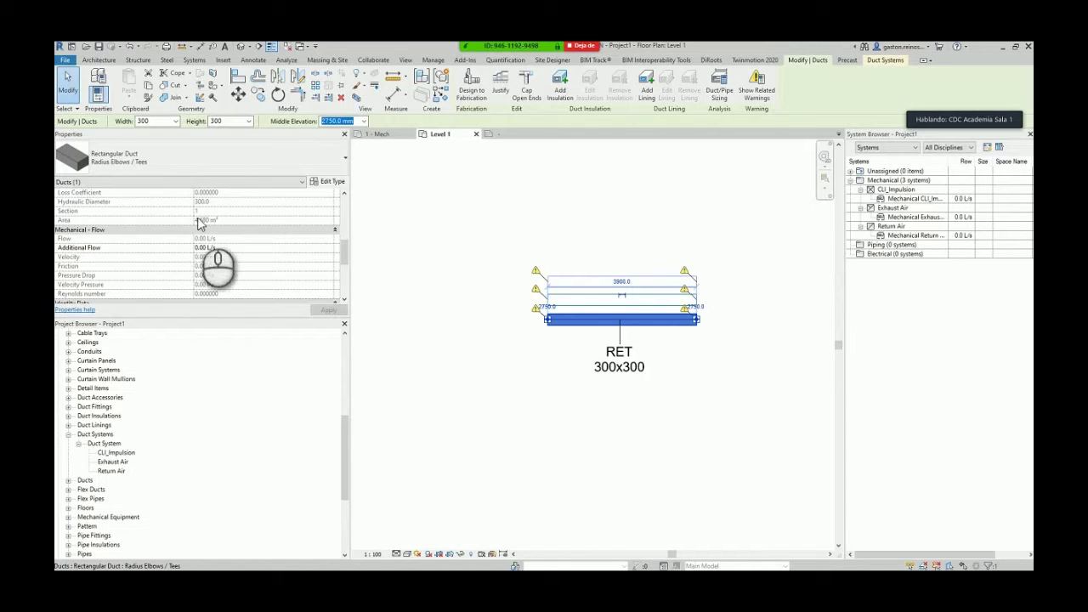
scroll(201, 238, up, 3)
scroll(201, 238, down, 3)
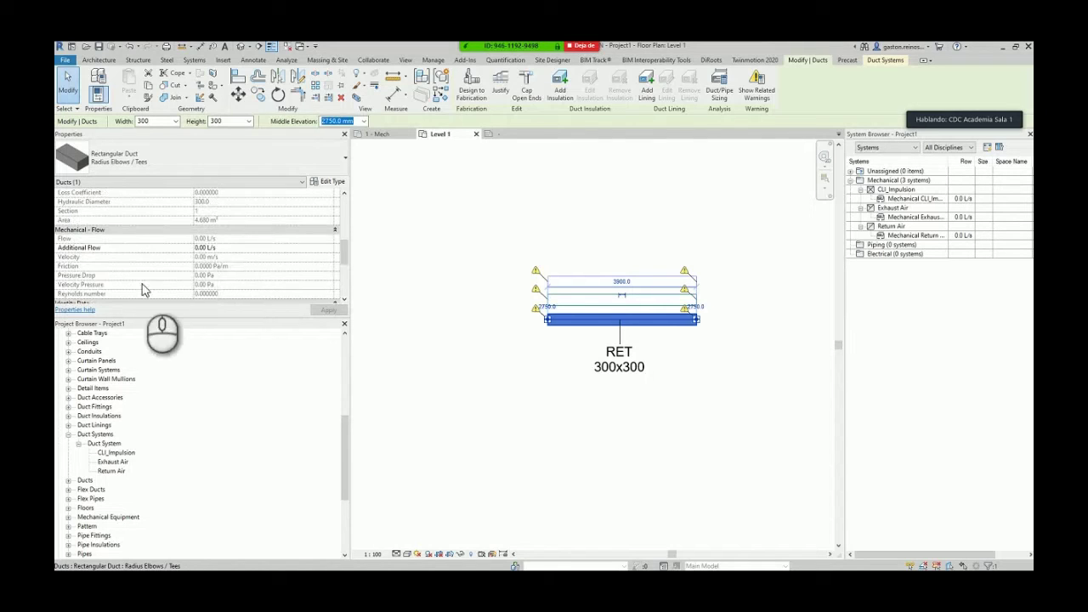
scroll(223, 255, down, 3)
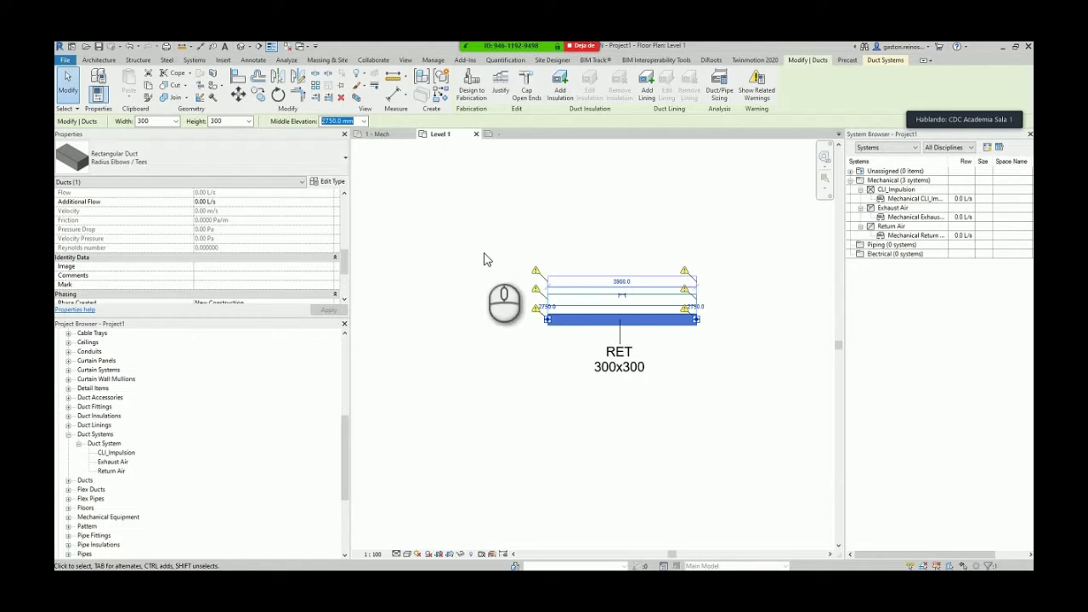
click(465, 269)
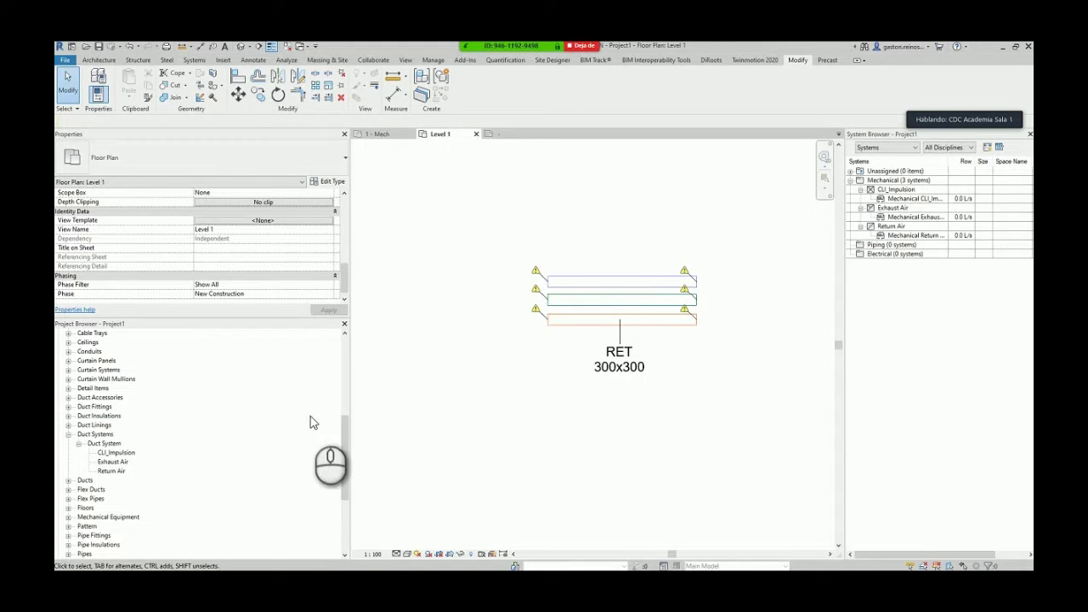
- Expand the Mechanical Equipment families in the project and collapse the Duct Systems group
scroll(89, 414, down, 4)
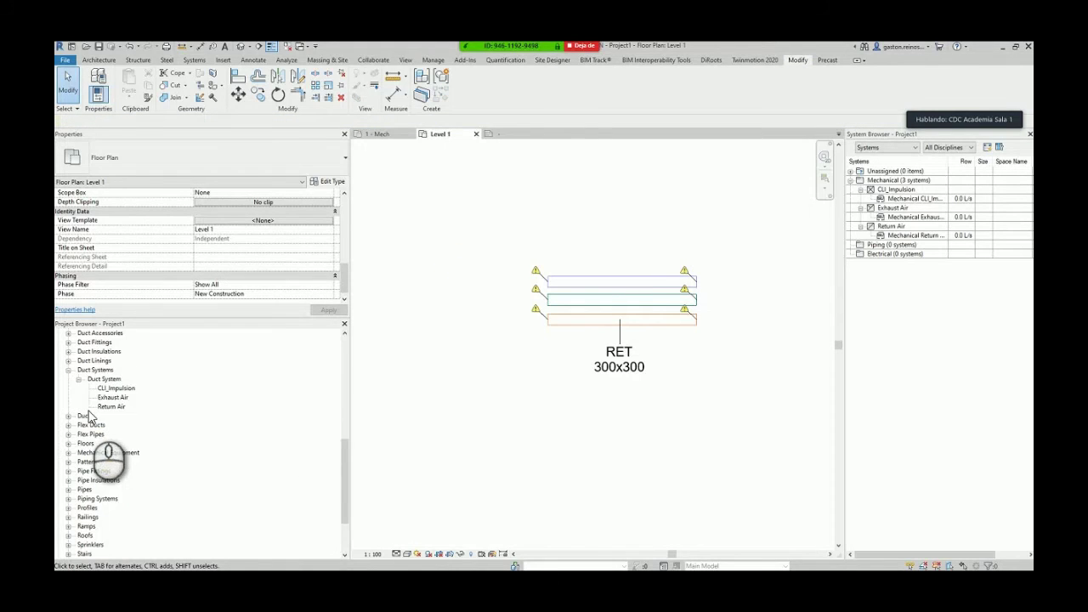
scroll(89, 435, up, 1)
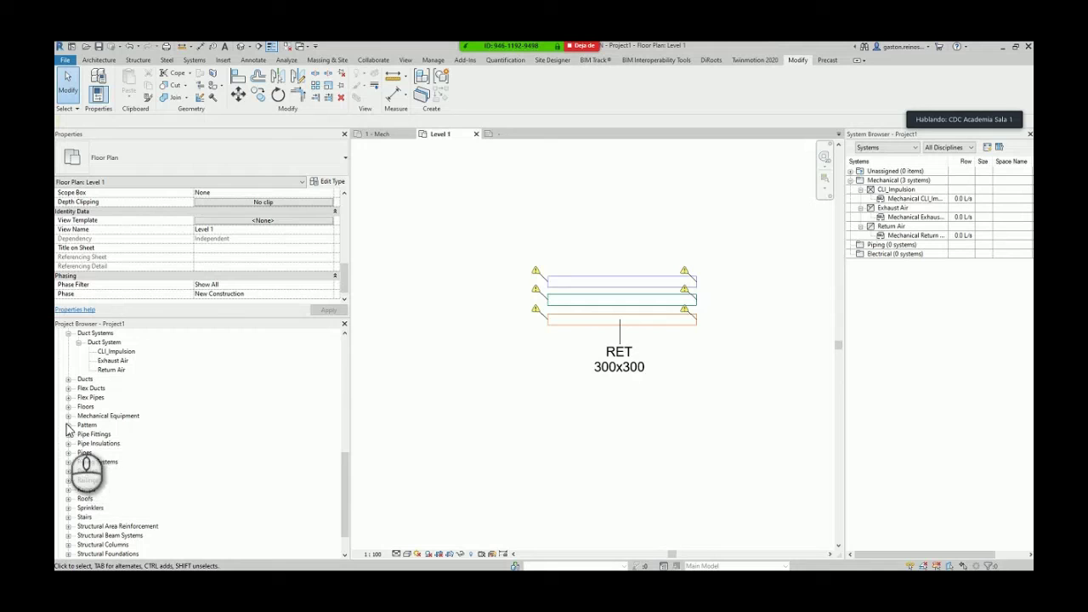
click(70, 424)
scroll(70, 400, up, 6)
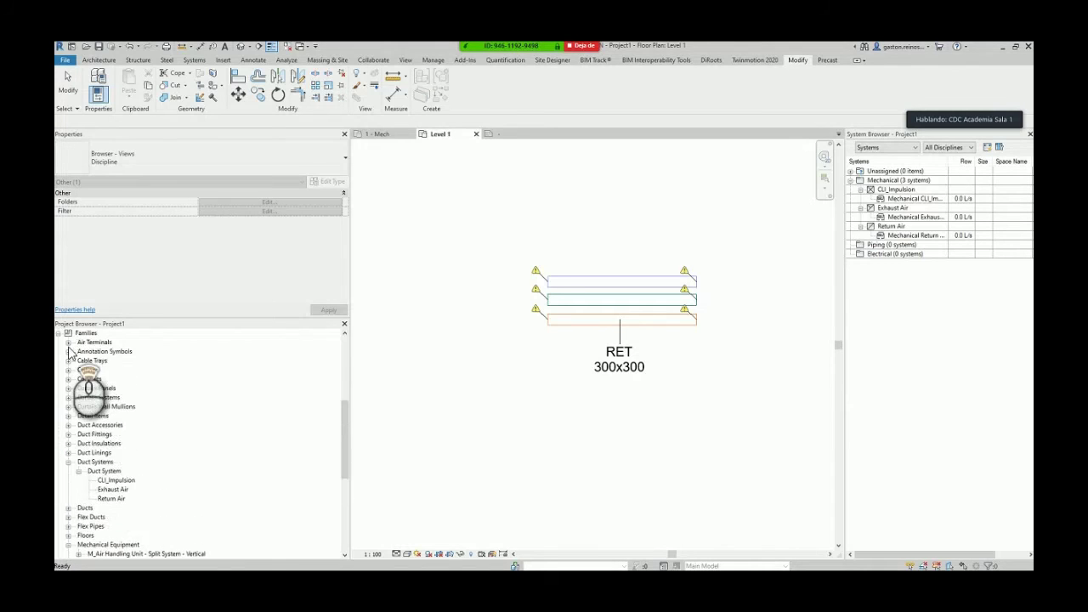
scroll(71, 400, down, 2)
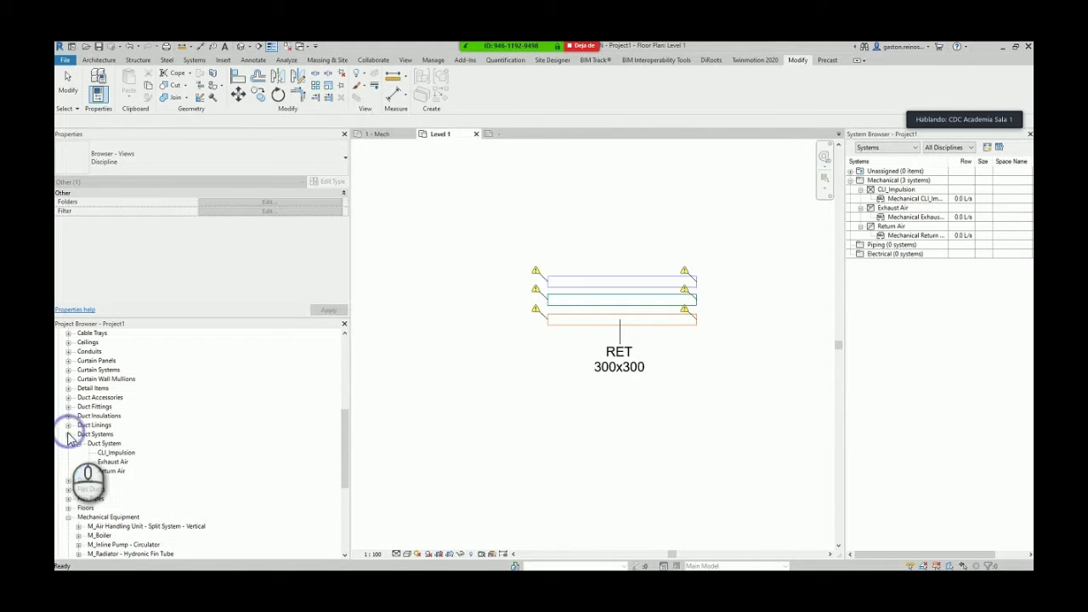
click(69, 434)
scroll(94, 434, down, 3)
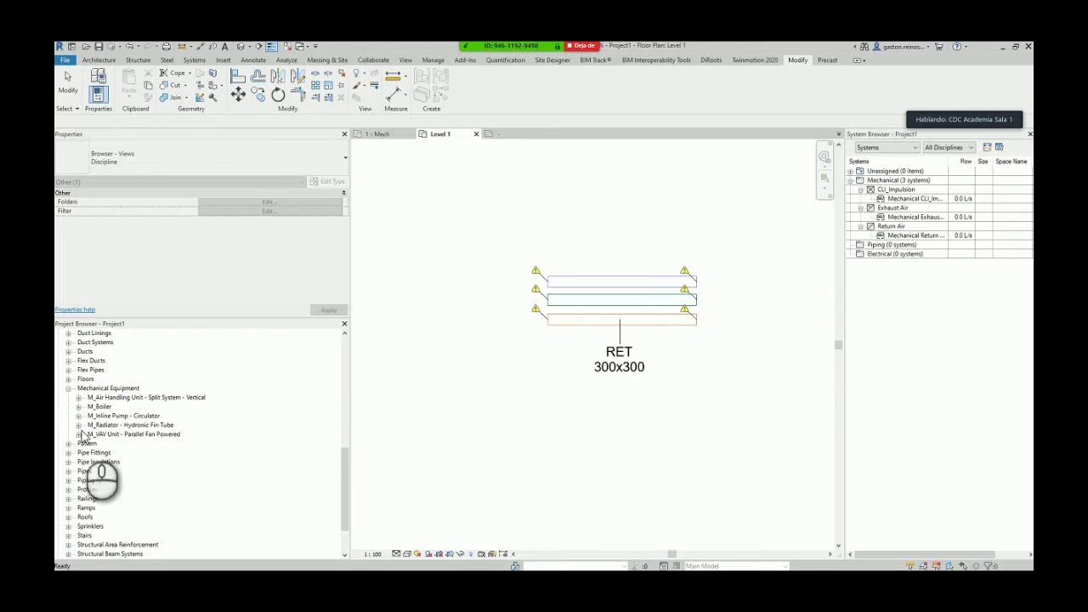
- Open the M_VAV Unit - Parallel Fan Powered family for editing
click(79, 435)
scroll(77, 433, down, 2)
click(134, 380)
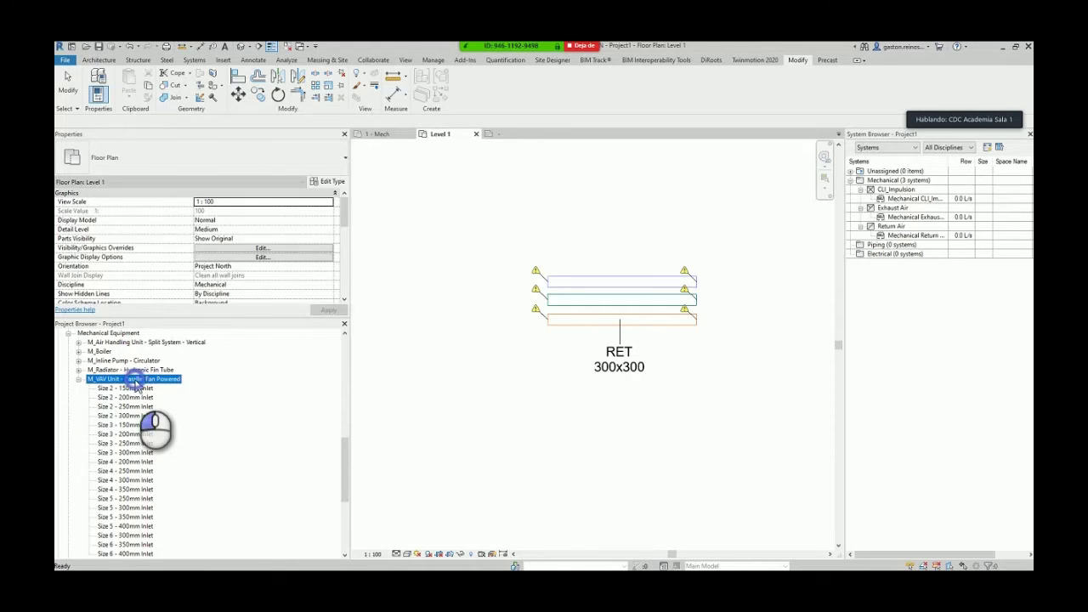
scroll(152, 438, down, 2)
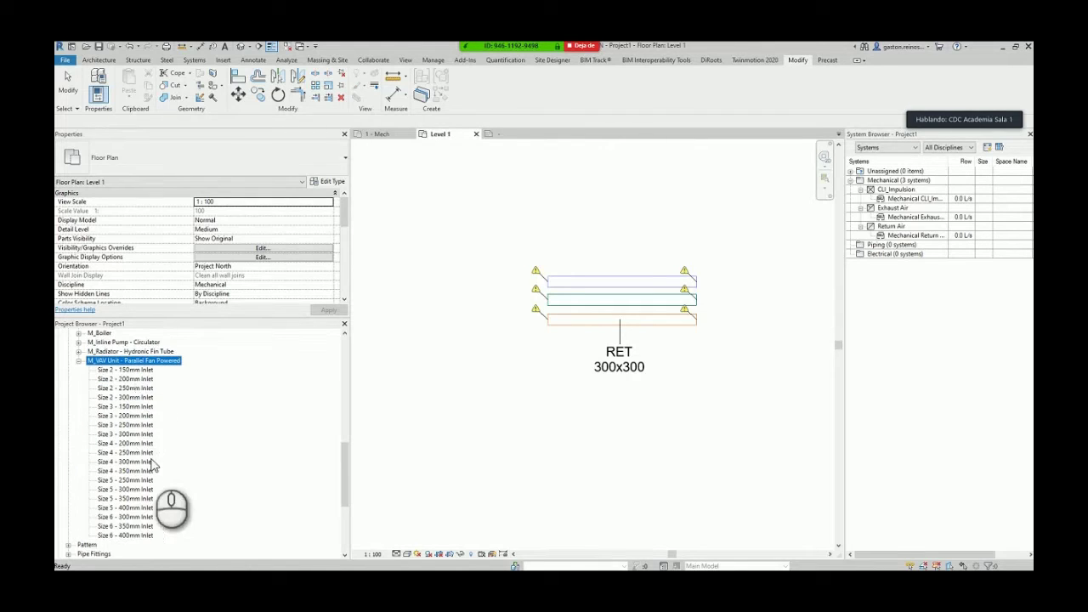
right_click(145, 365)
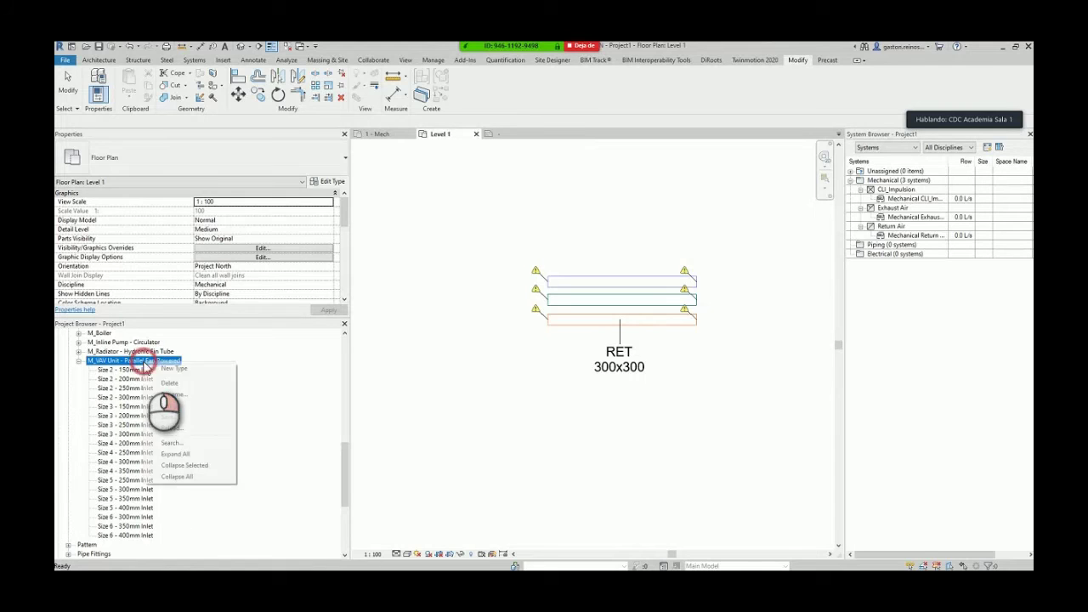
click(185, 406)
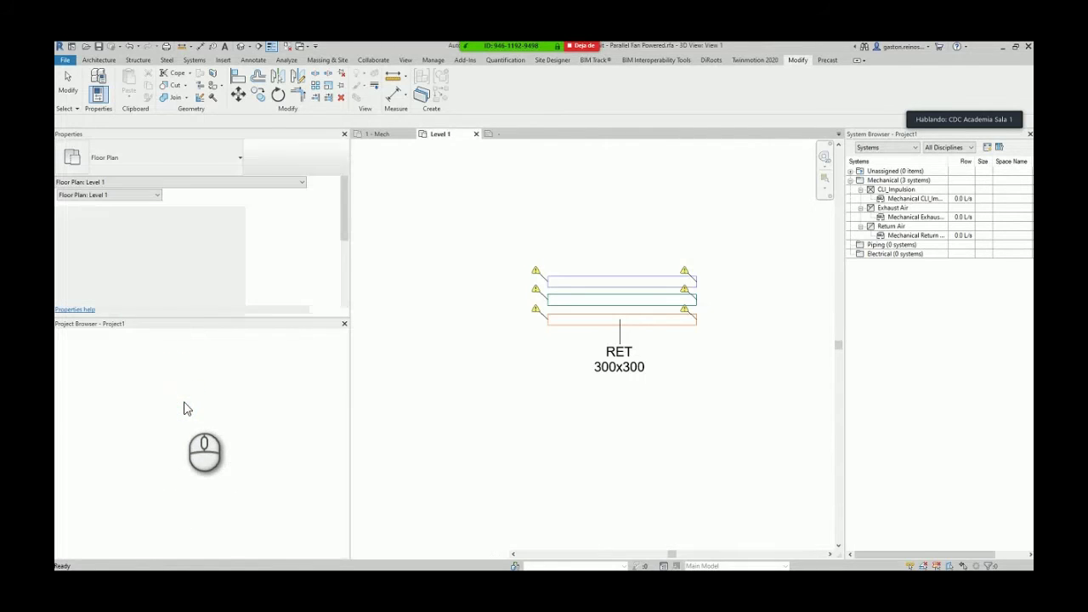
- Check the load properties of the VAV unit's electrical connector
shift+middle_drag(545, 319, 461, 335)
click(789, 274)
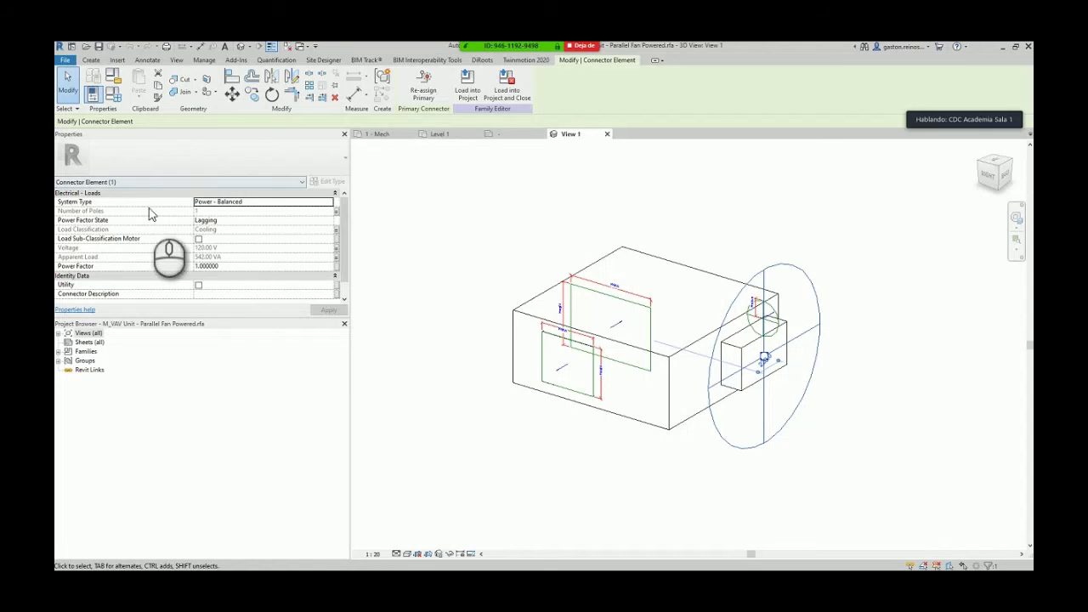
click(566, 471)
shift+middle_drag(565, 473, 554, 353)
- Examine the flow direction and system classification of the VAV unit's two rectangular duct connectors and its round one
click(554, 353)
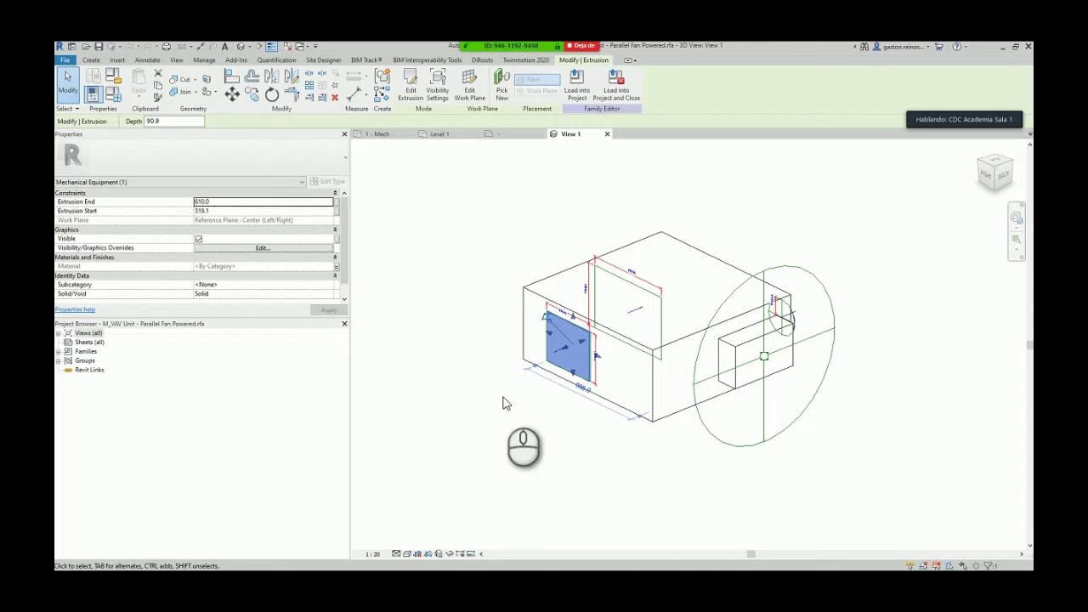
shift+middle_drag(470, 405, 659, 430)
click(630, 434)
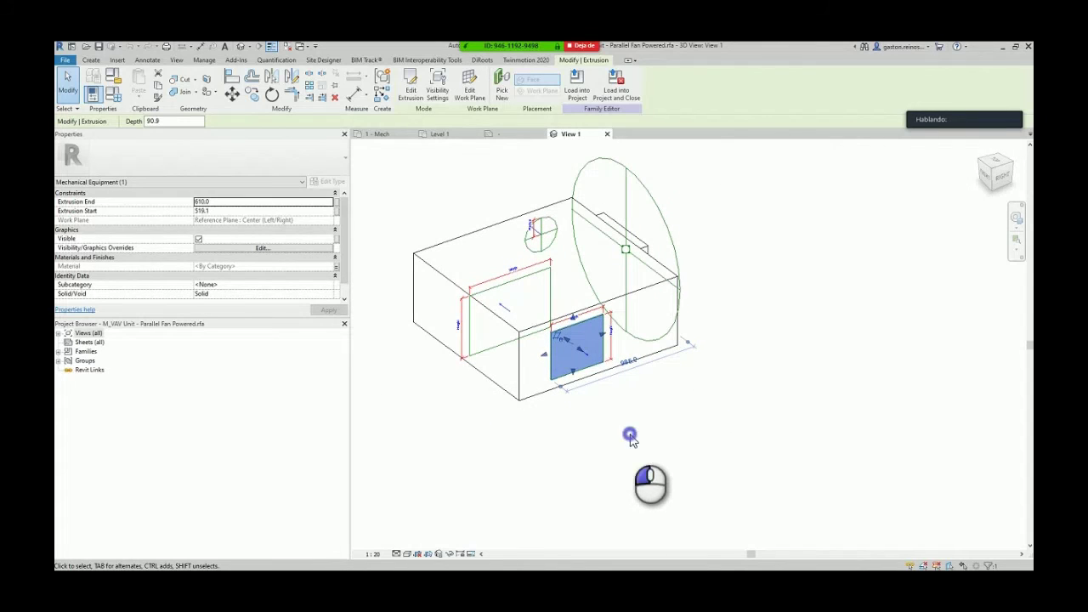
scroll(582, 373, up, 2)
click(592, 347)
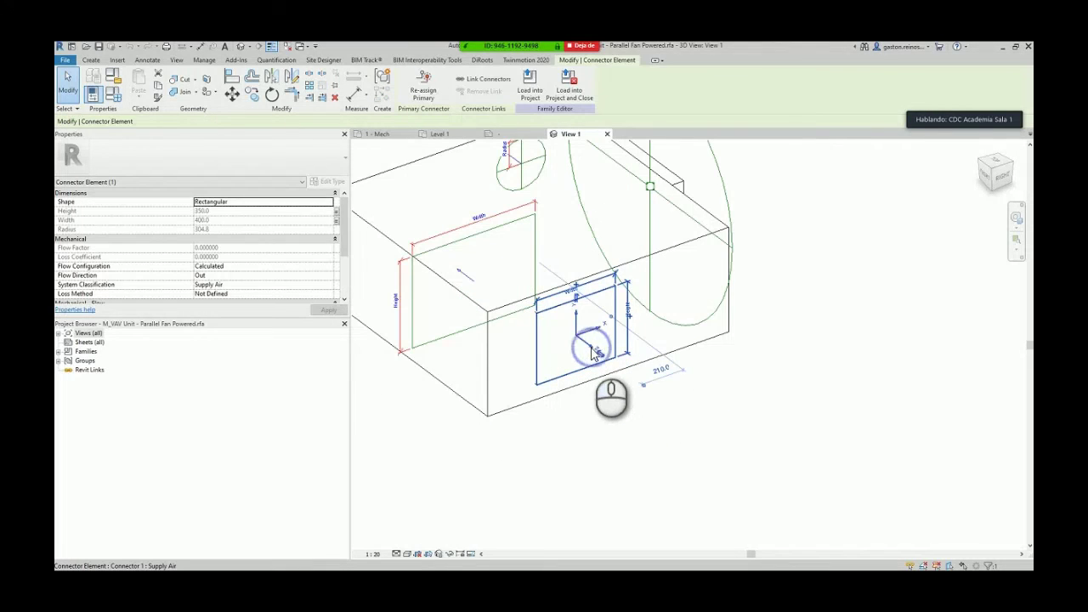
middle_drag(516, 390, 466, 359)
click(590, 359)
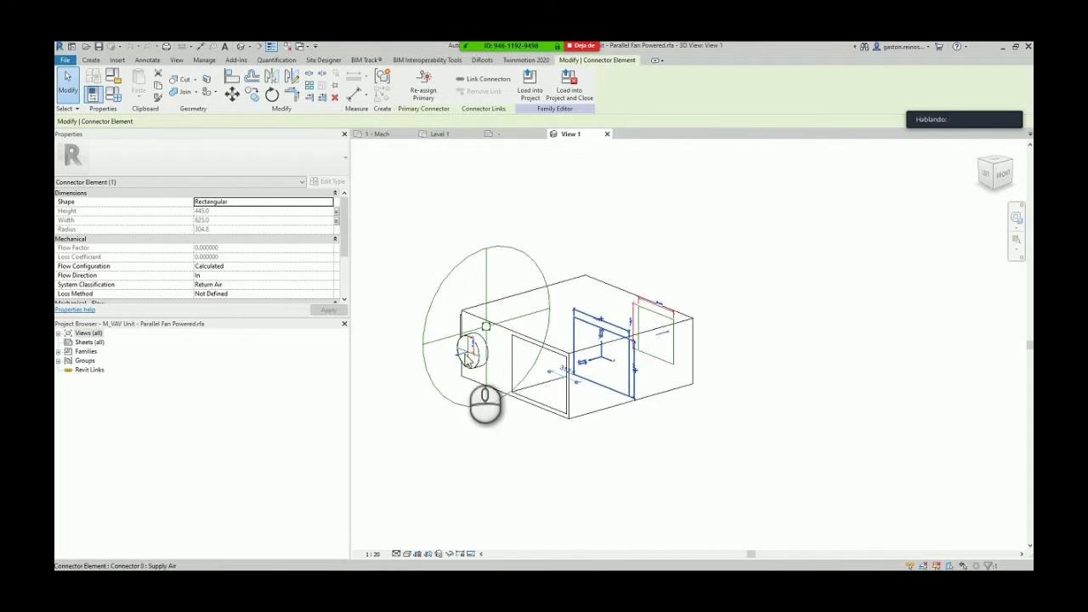
click(465, 357)
middle_drag(544, 358, 631, 408)
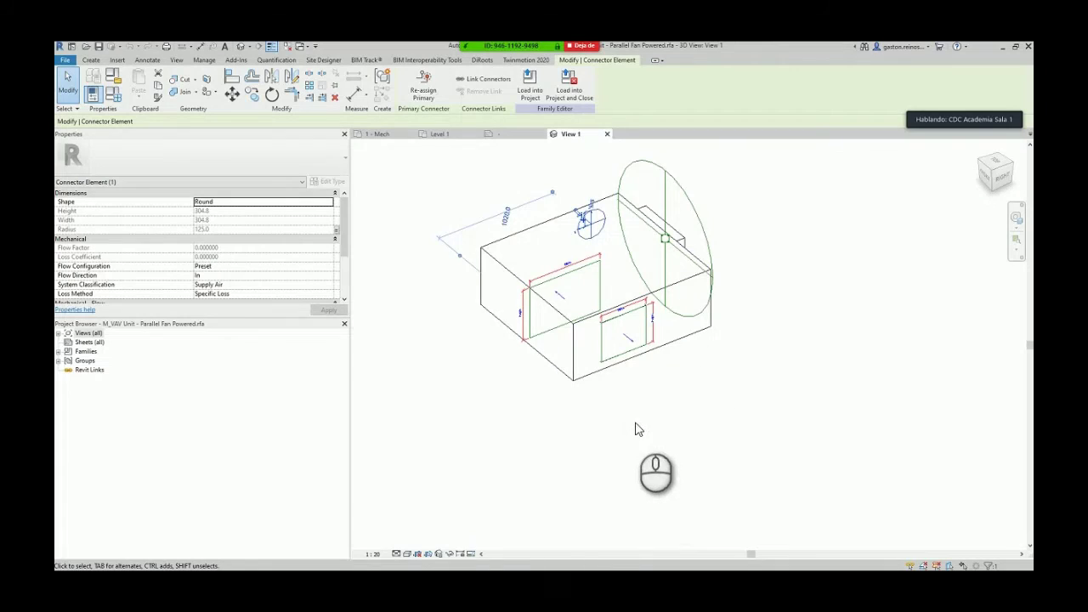
- Review the rectangular supply air connector's properties and check which family parameter its Height is associated with
scroll(639, 429, up, 5)
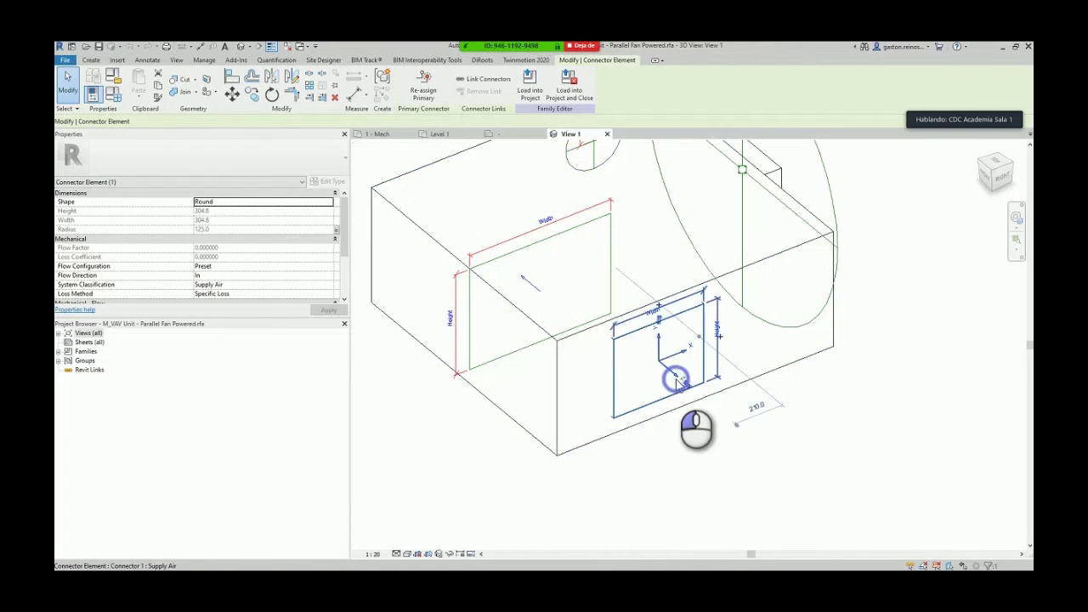
click(678, 382)
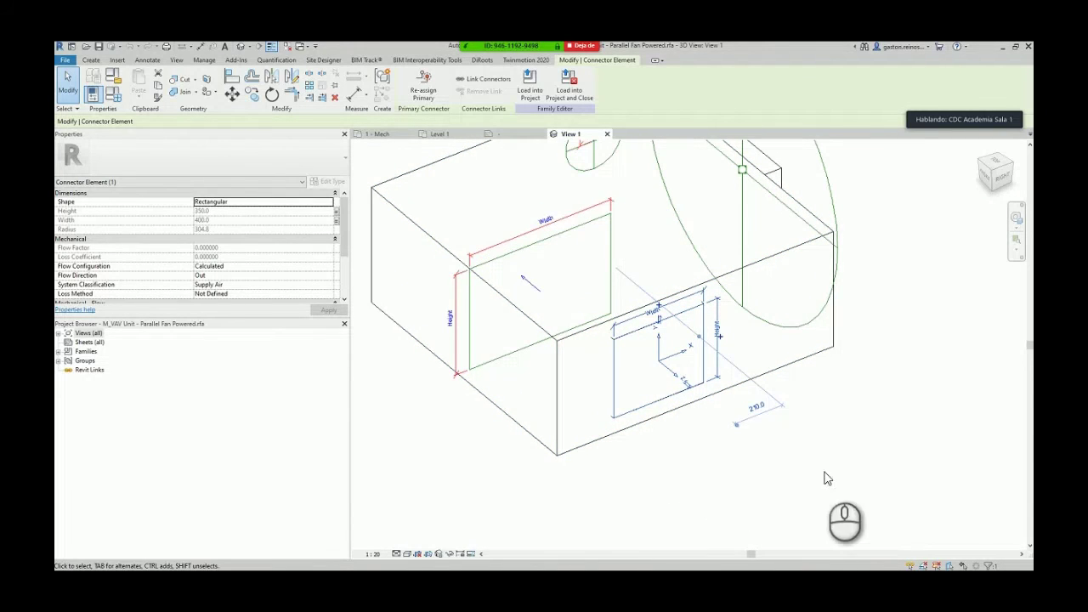
scroll(264, 279, down, 1)
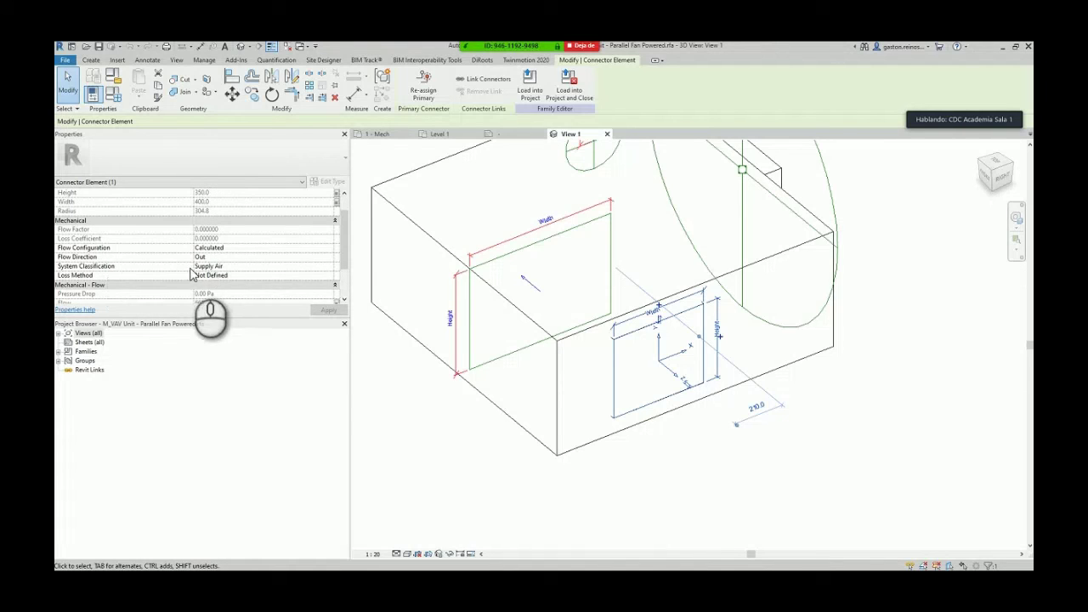
scroll(219, 279, up, 1)
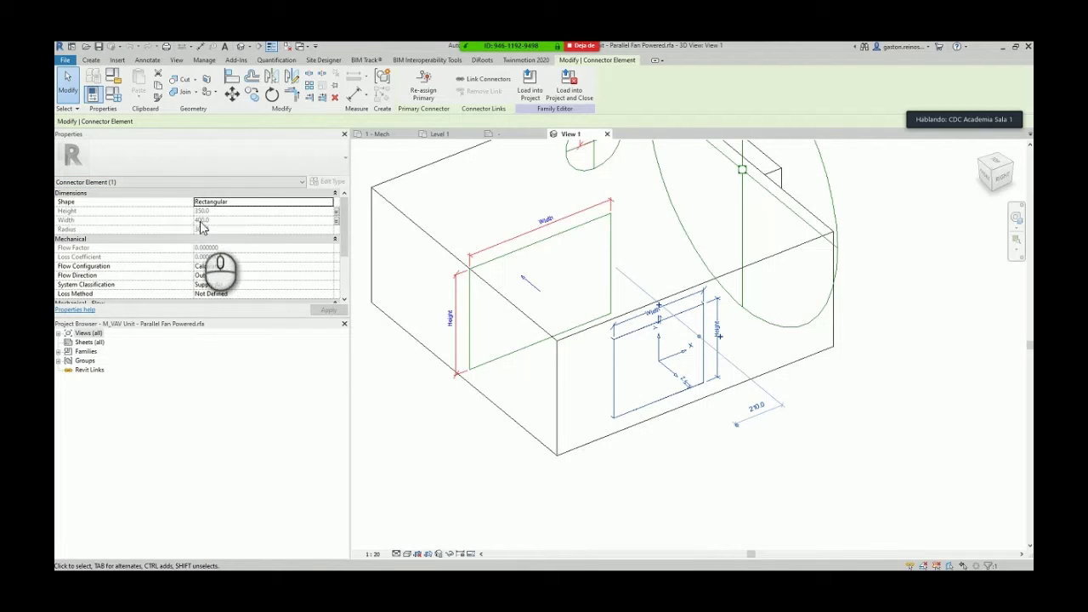
click(335, 211)
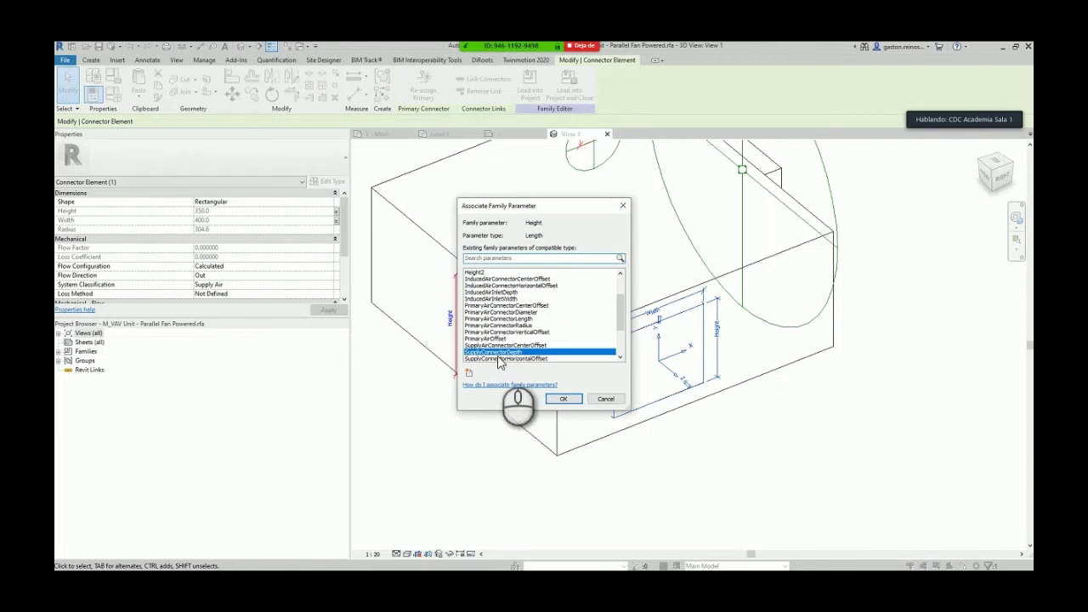
click(623, 207)
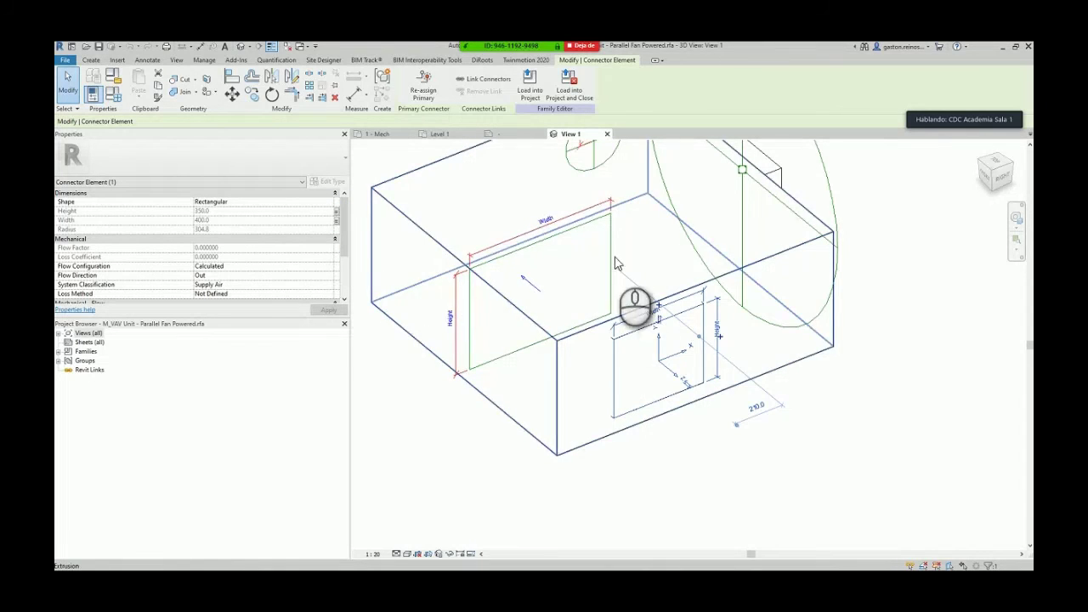
scroll(545, 340, down, 3)
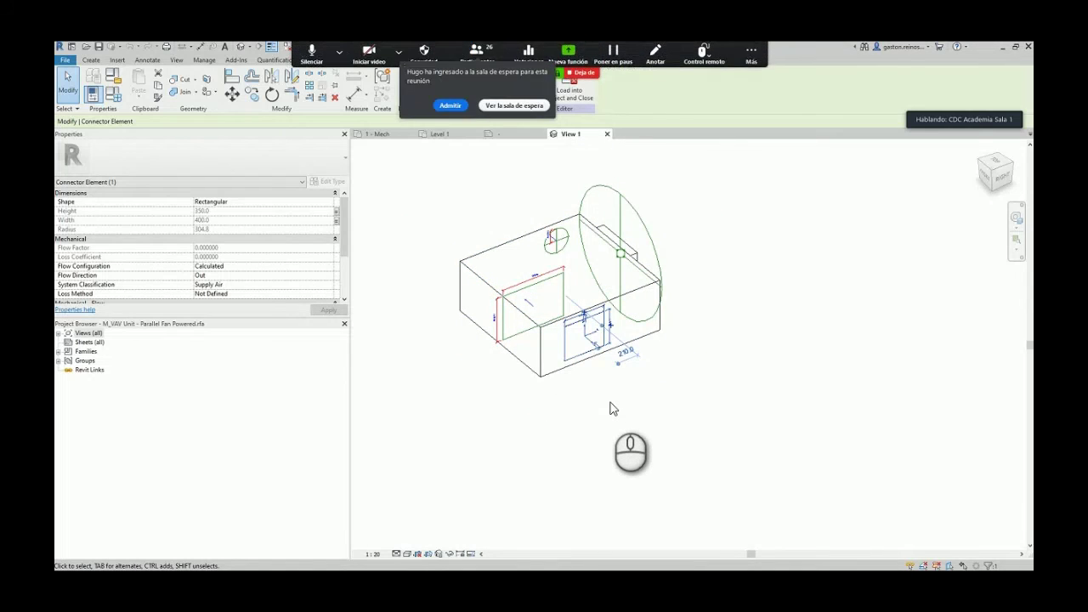
click(460, 118)
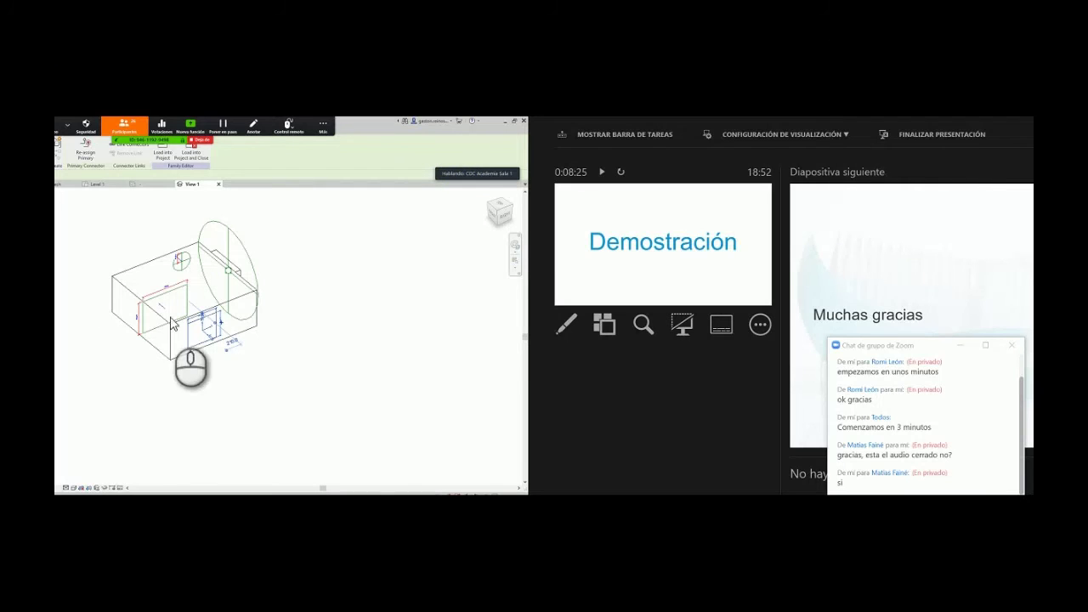
- Check which family parameter the Flow of the rectangular supply air connector is associated with
middle_drag(173, 324, 581, 366)
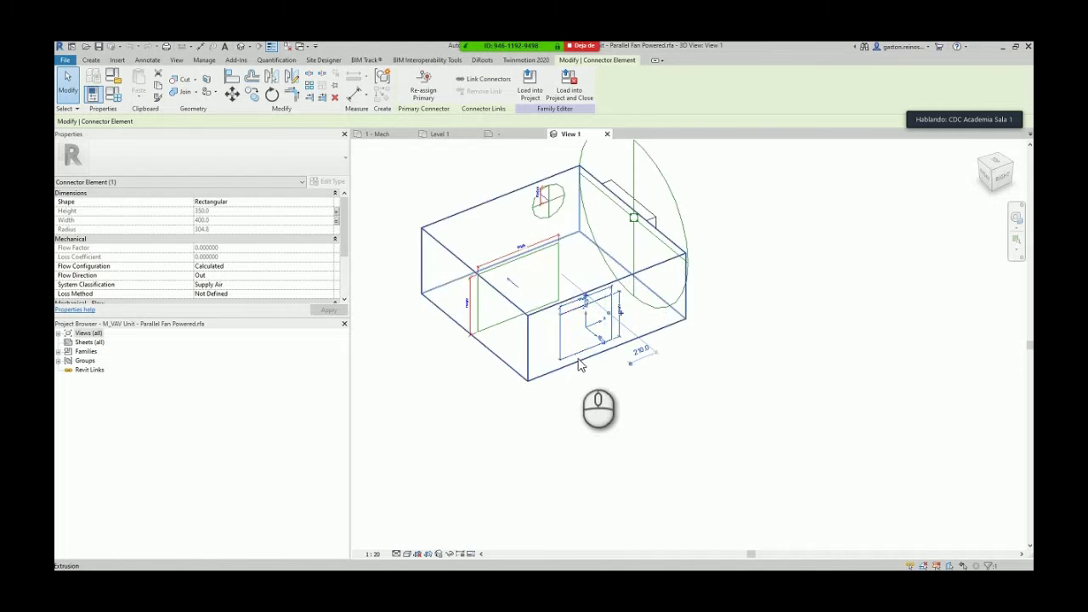
scroll(581, 366, up, 5)
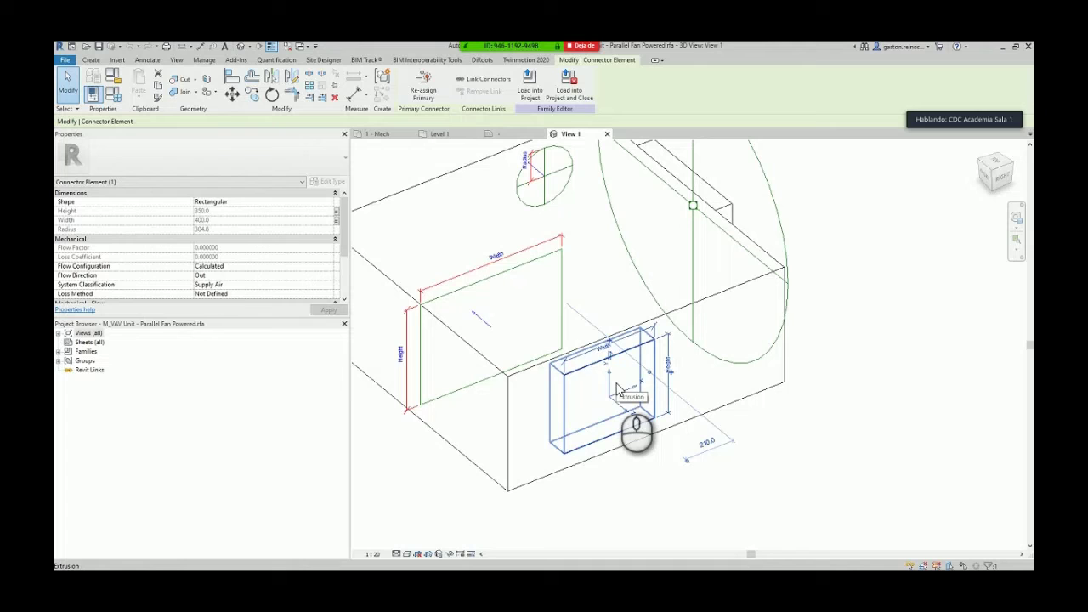
scroll(618, 389, down, 2)
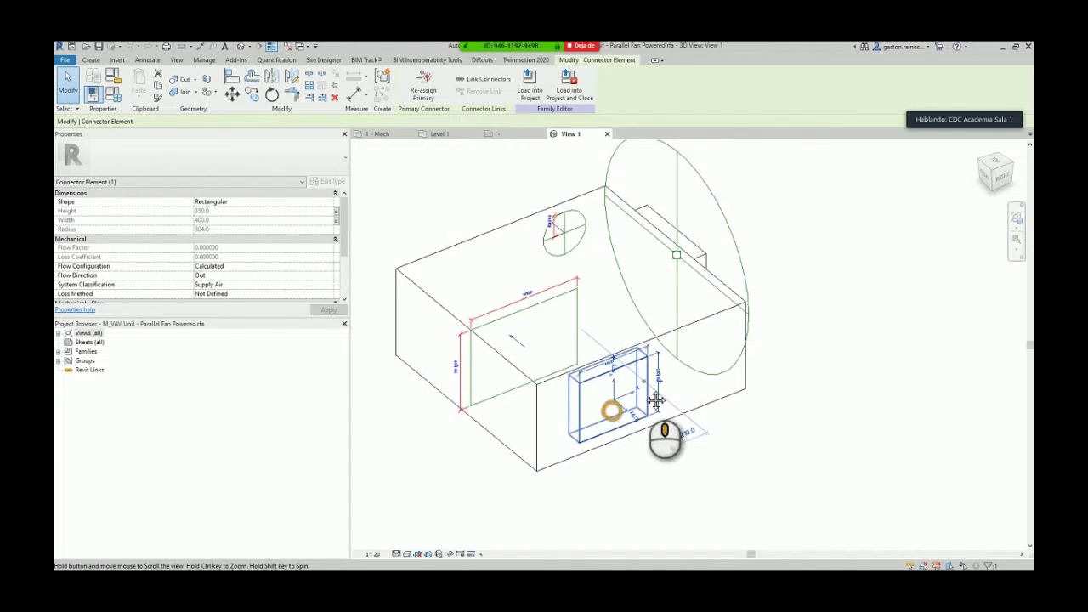
middle_drag(639, 391, 688, 361)
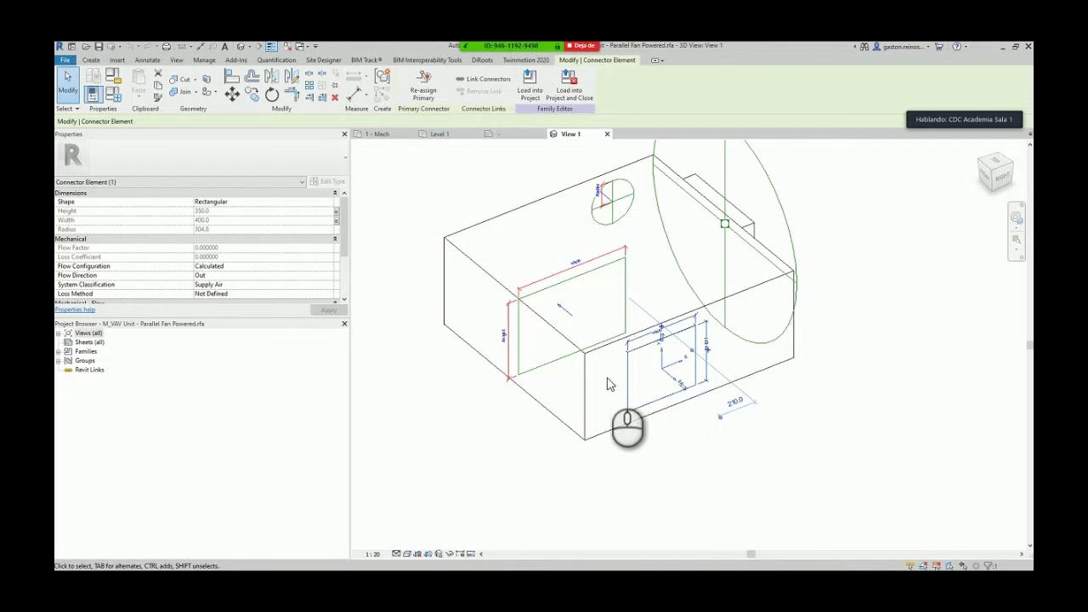
scroll(244, 282, down, 1)
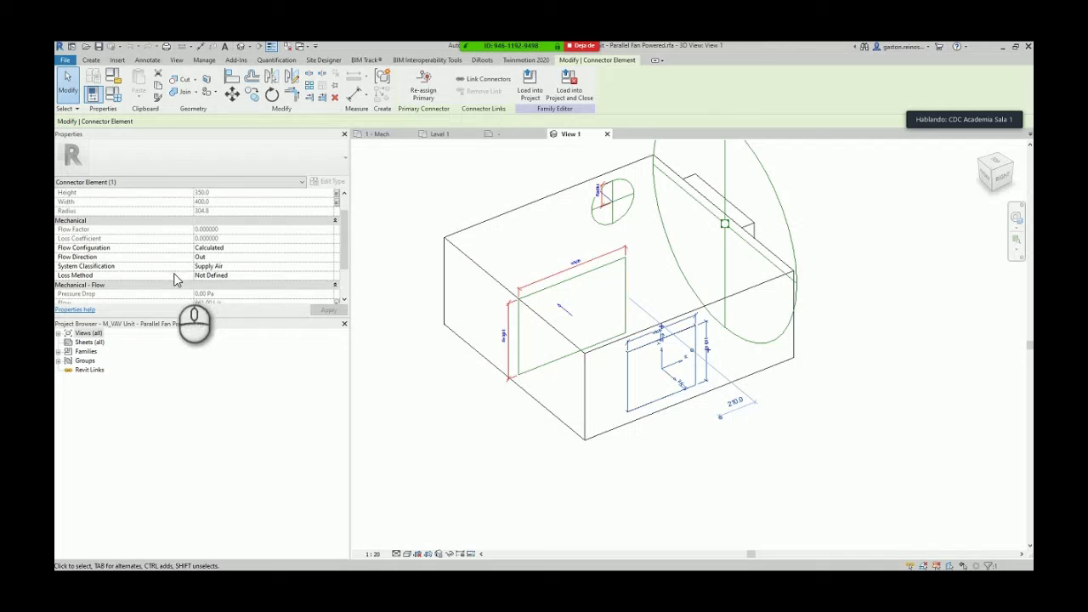
scroll(204, 279, down, 1)
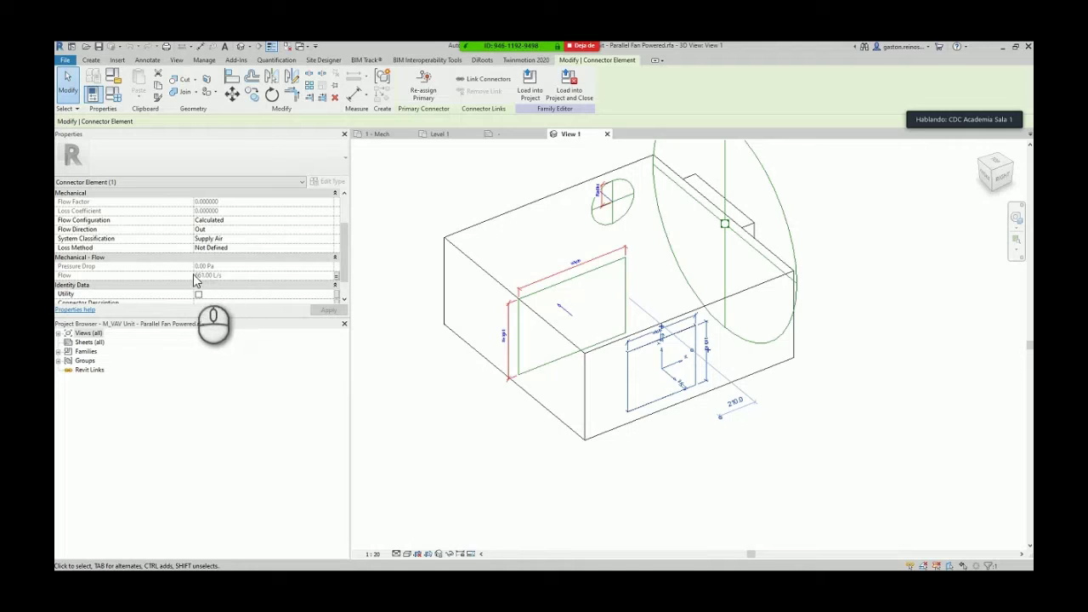
click(338, 281)
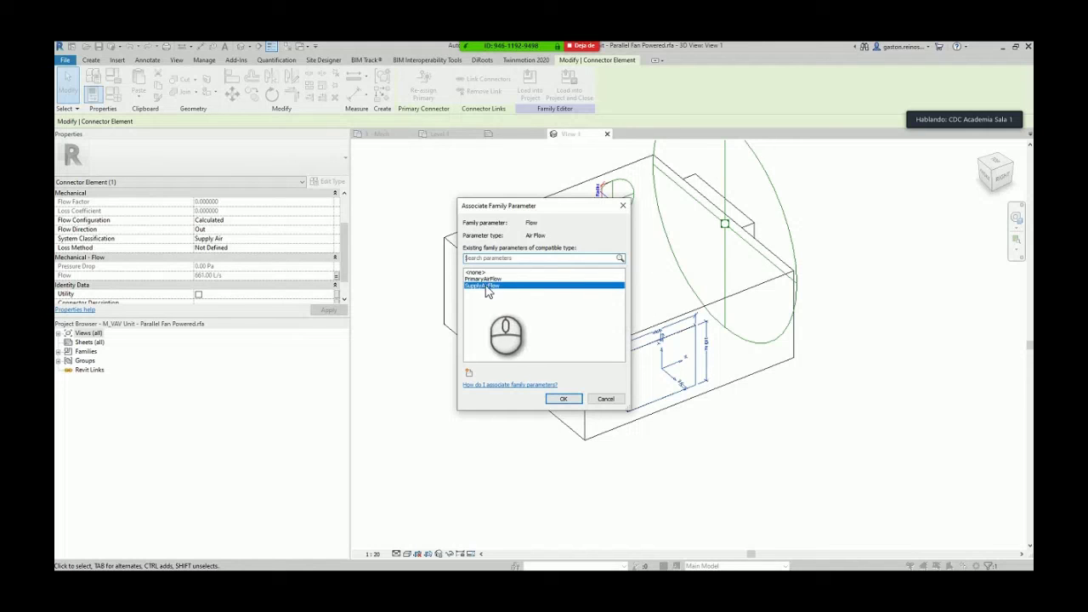
click(623, 207)
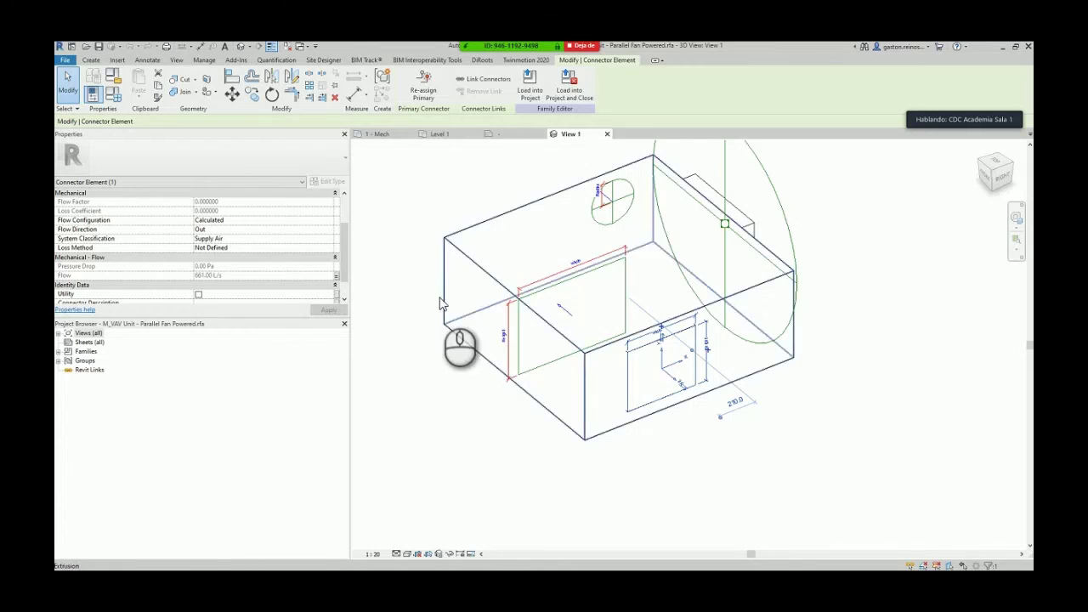
- Review the mechanical and flow properties of the rectangular supply air connector
click(485, 422)
click(671, 382)
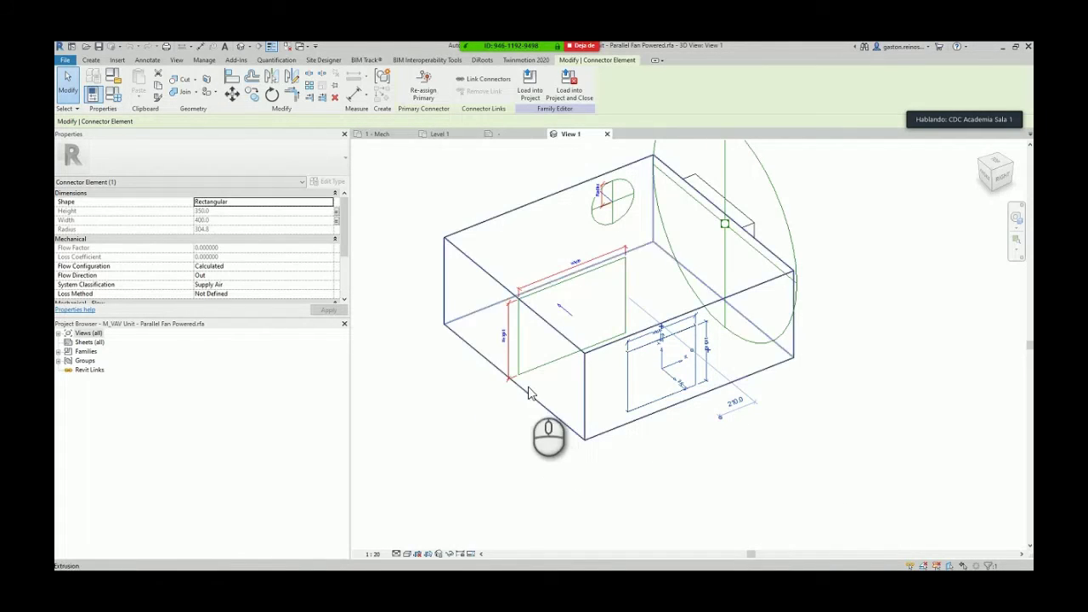
scroll(253, 277, down, 1)
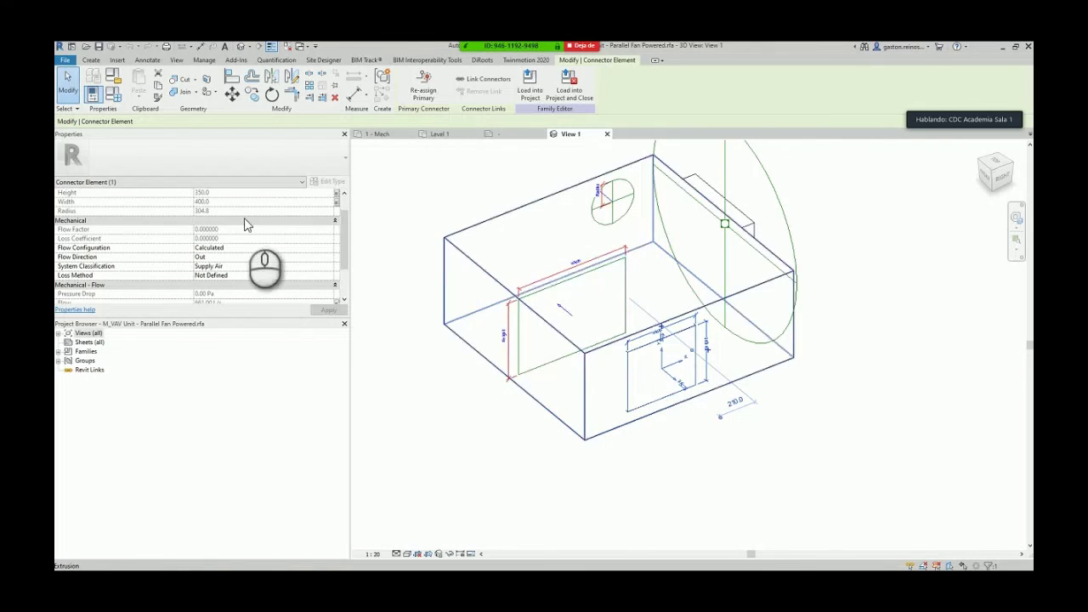
middle_drag(699, 450, 712, 432)
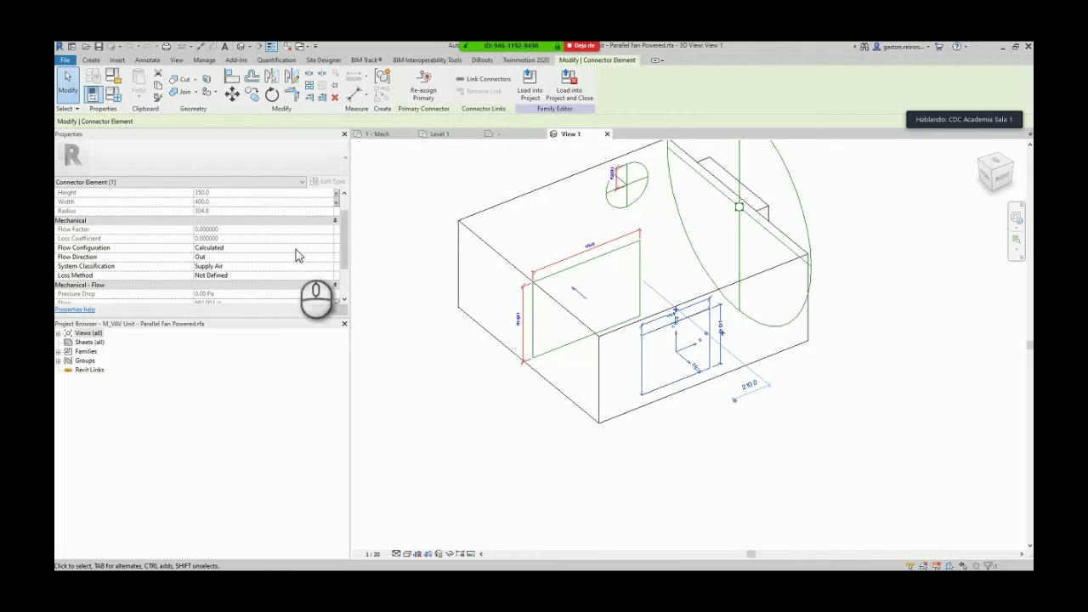
scroll(646, 374, down, 3)
scroll(237, 228, down, 2)
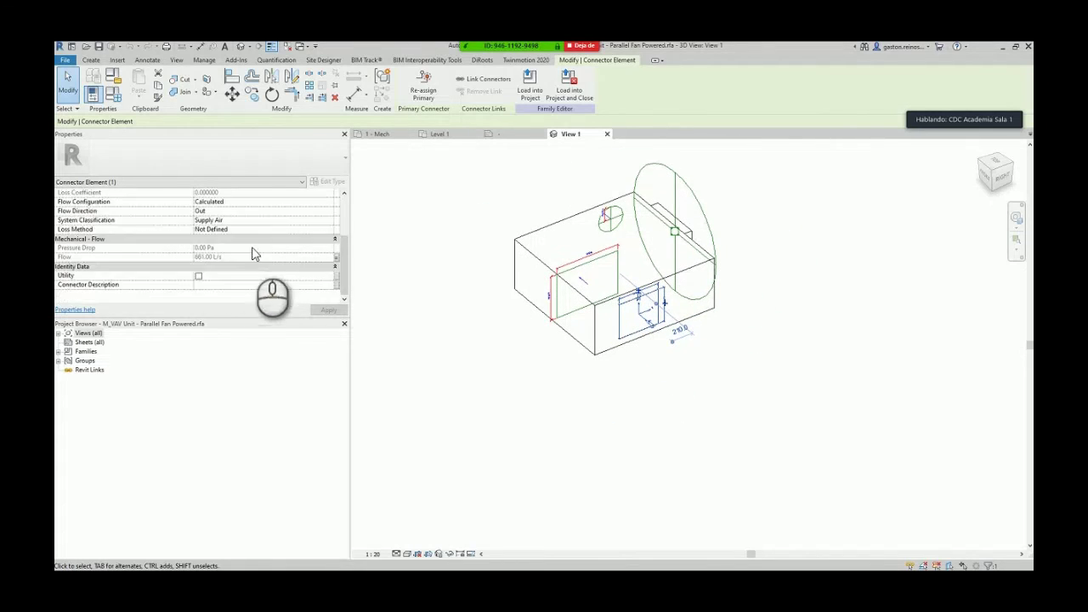
- Reselect the rectangular supply air connector and look through its available Flow Configuration options without changing the setting
click(481, 336)
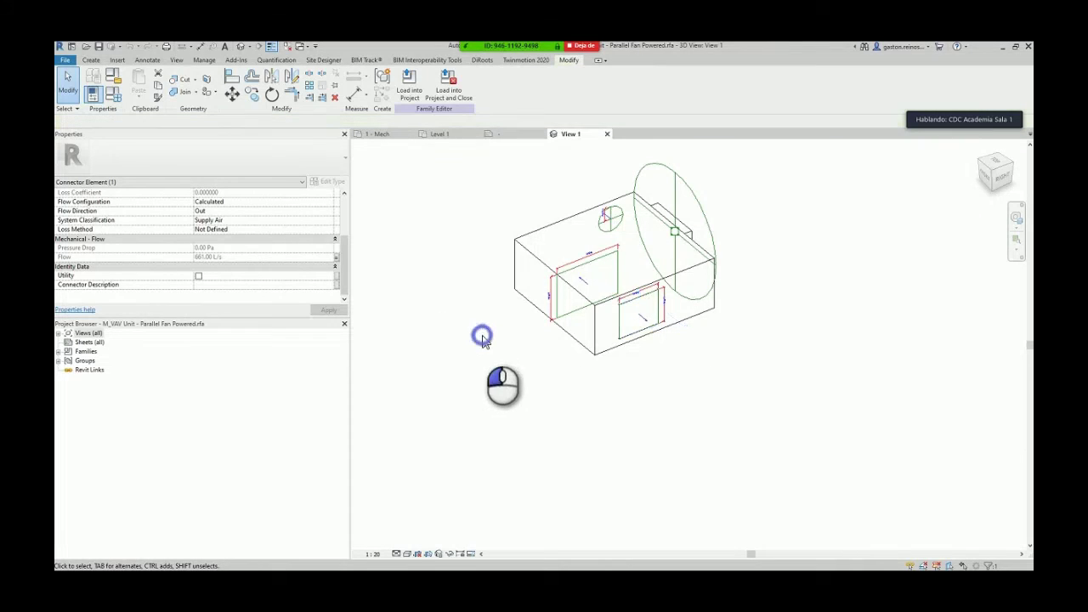
click(649, 324)
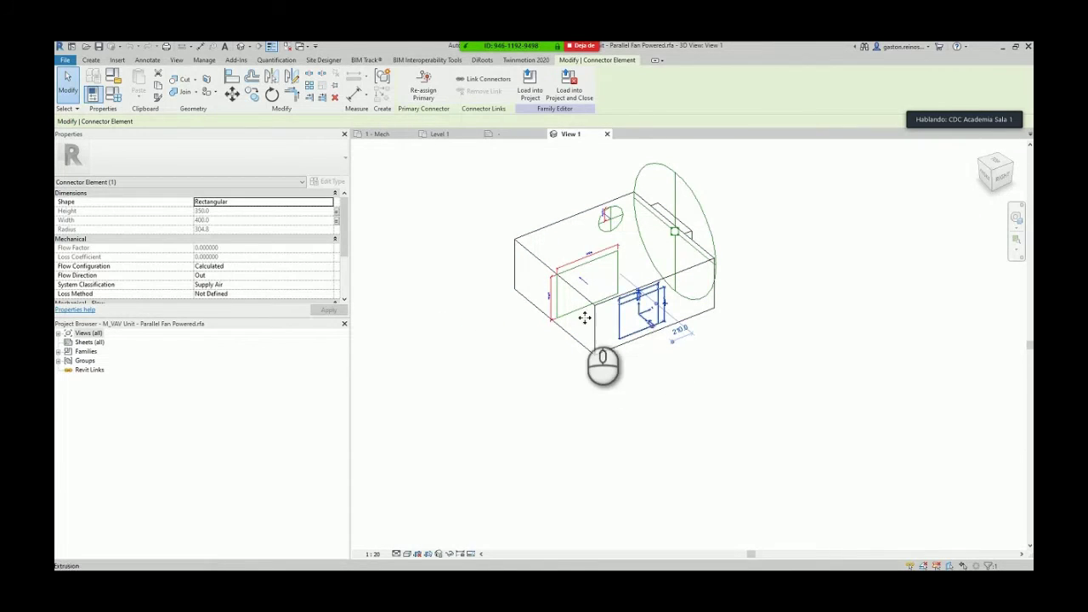
scroll(247, 284, down, 2)
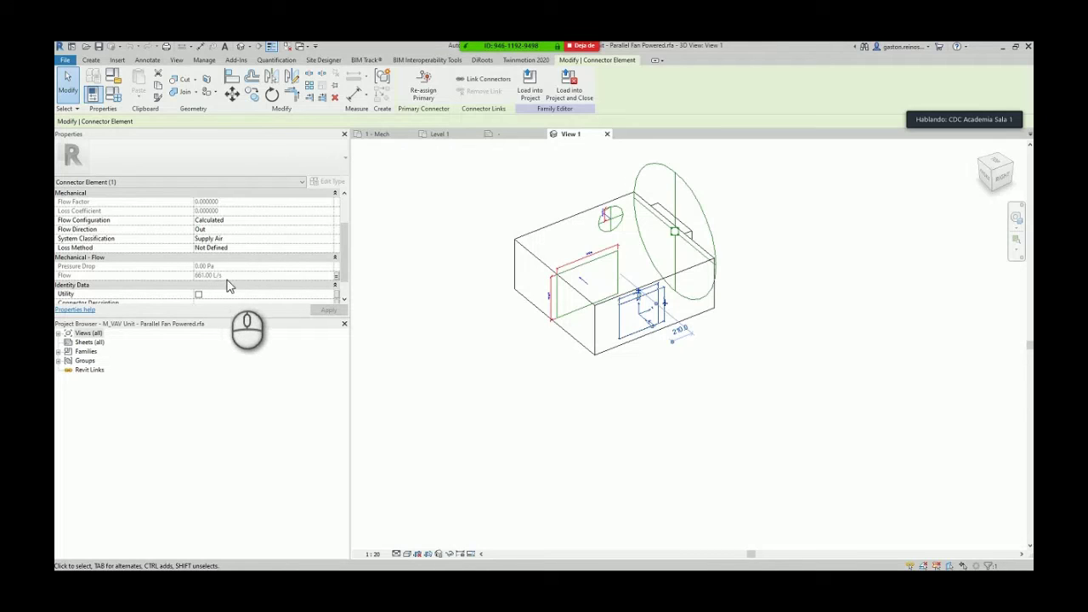
scroll(228, 286, up, 1)
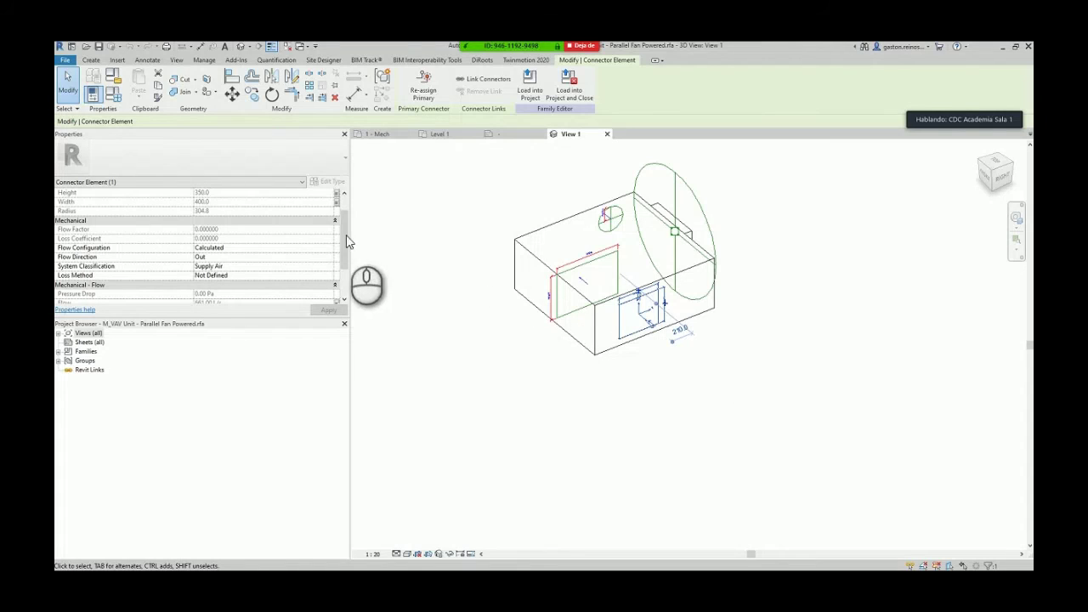
click(329, 248)
click(328, 249)
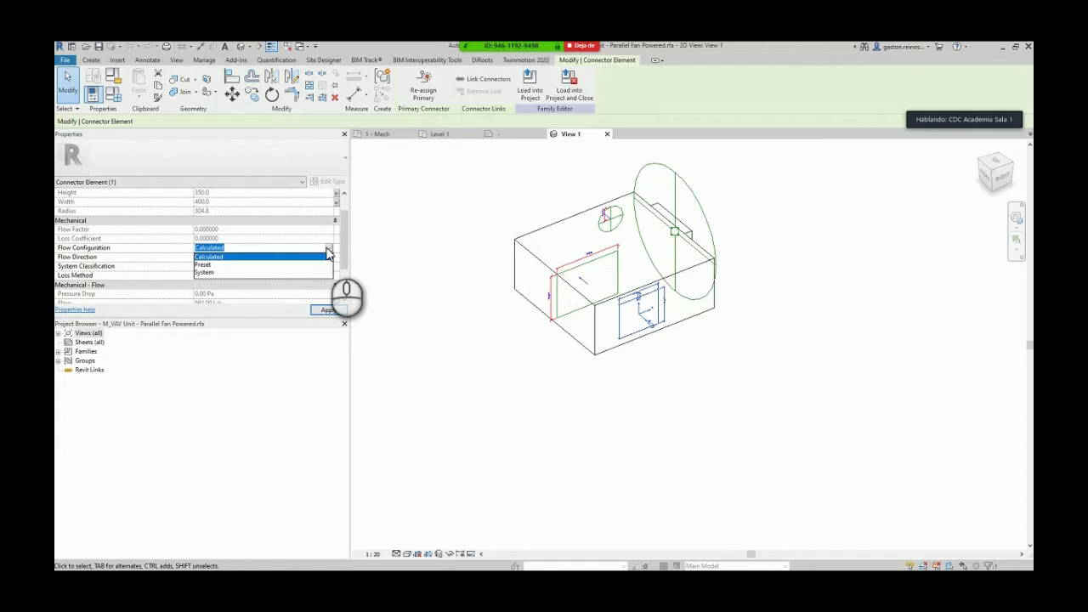
click(894, 394)
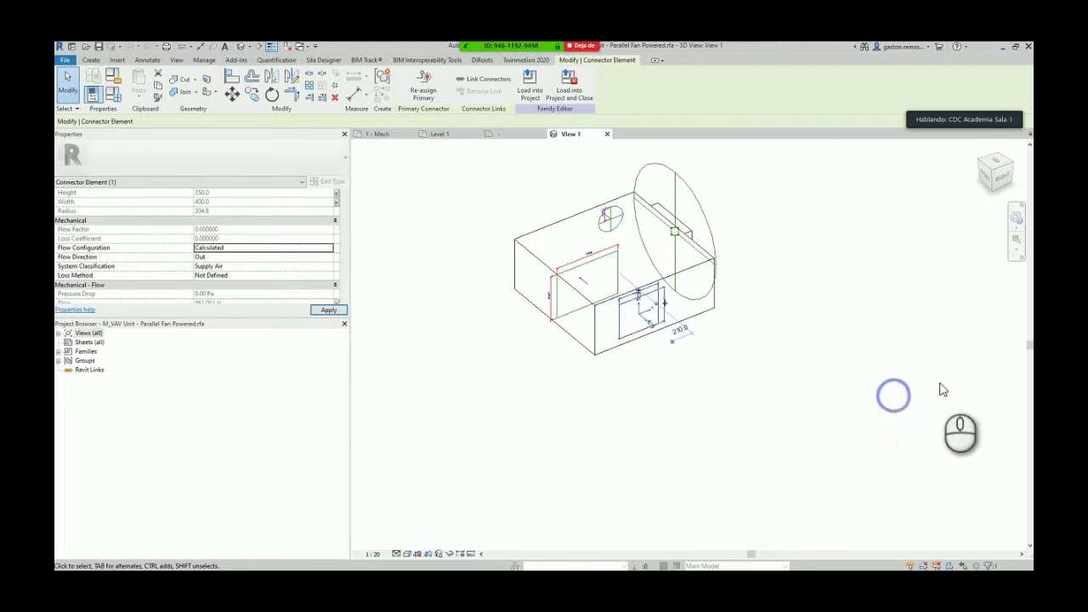
- Inspect the flow configuration, flow direction and system classification of the rectangular return air connector
scroll(875, 382, down, 2)
middle_drag(875, 382, 809, 317)
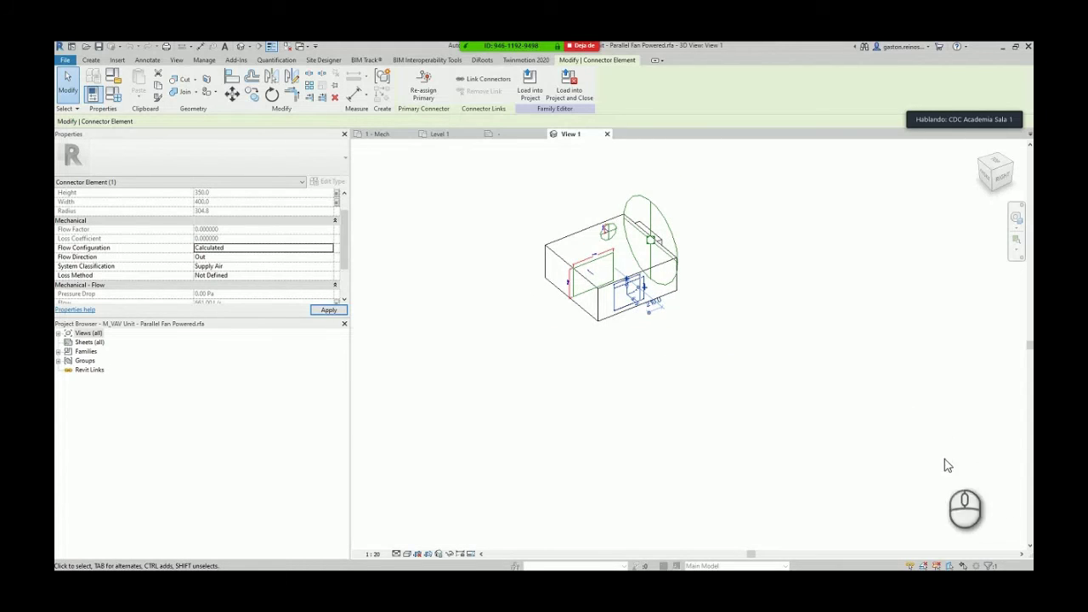
scroll(723, 355, down, 2)
click(674, 316)
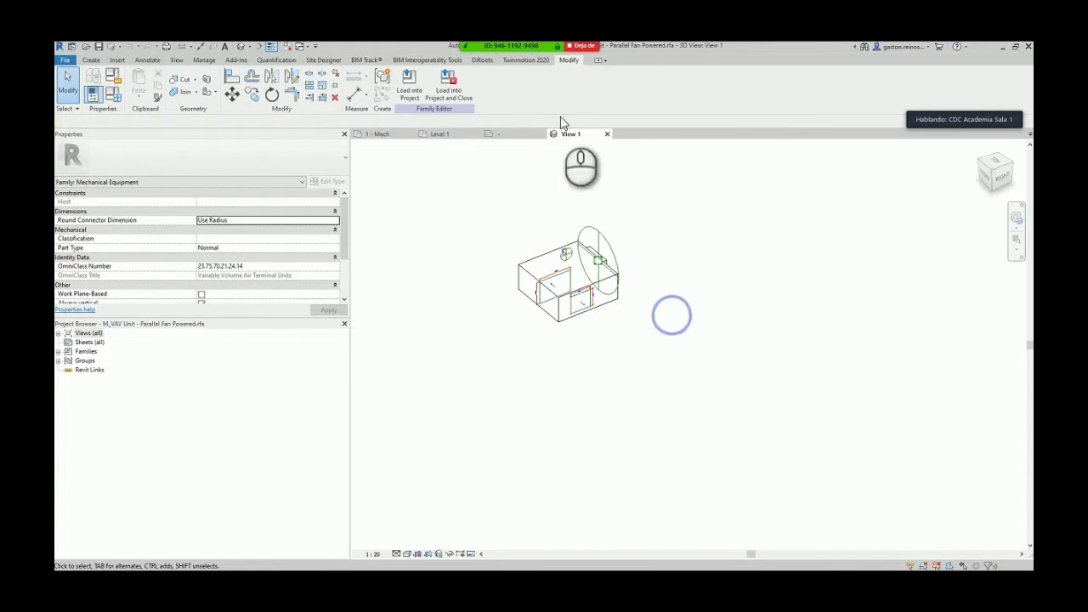
scroll(586, 331, up, 5)
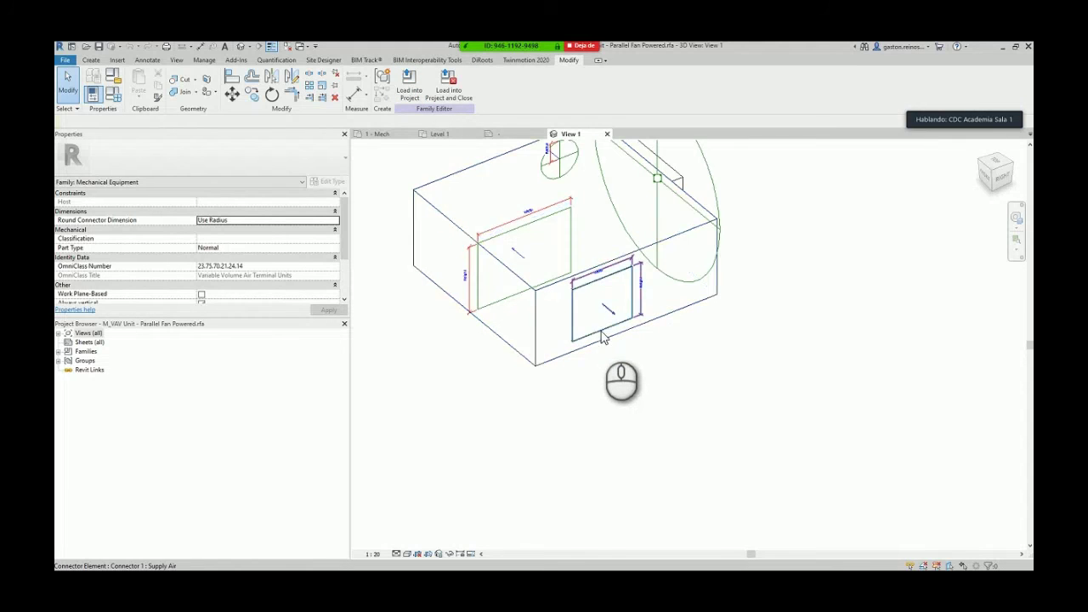
shift+middle_drag(601, 331, 425, 264)
click(667, 227)
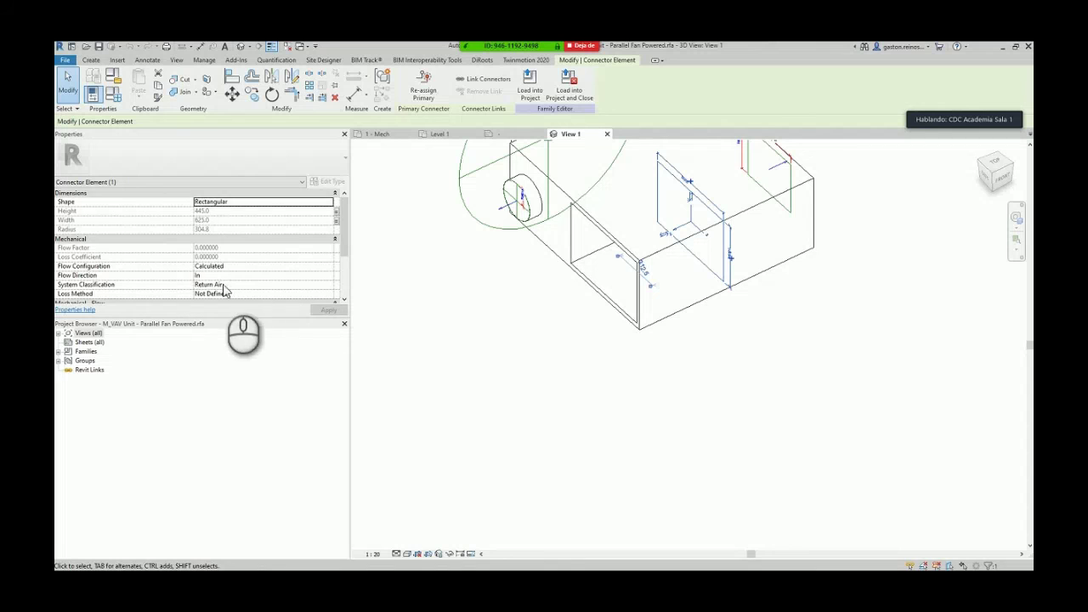
shift+middle_drag(539, 309, 535, 301)
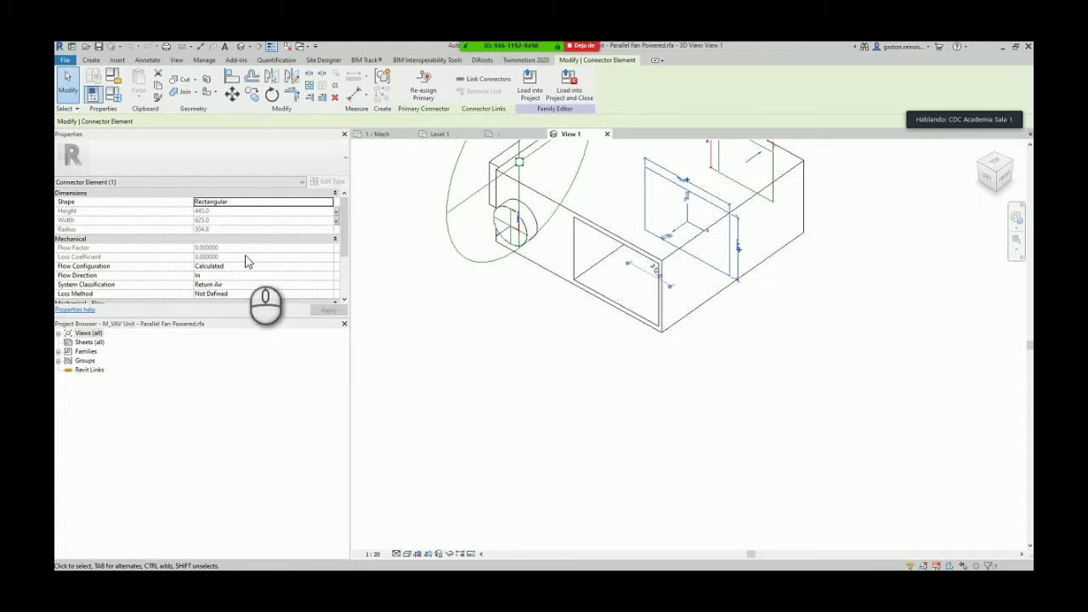
- Inspect the round inlet connector's flow configuration, system classification, loss method, pressure drop and flow
middle_drag(503, 337, 535, 389)
middle_drag(697, 314, 584, 380)
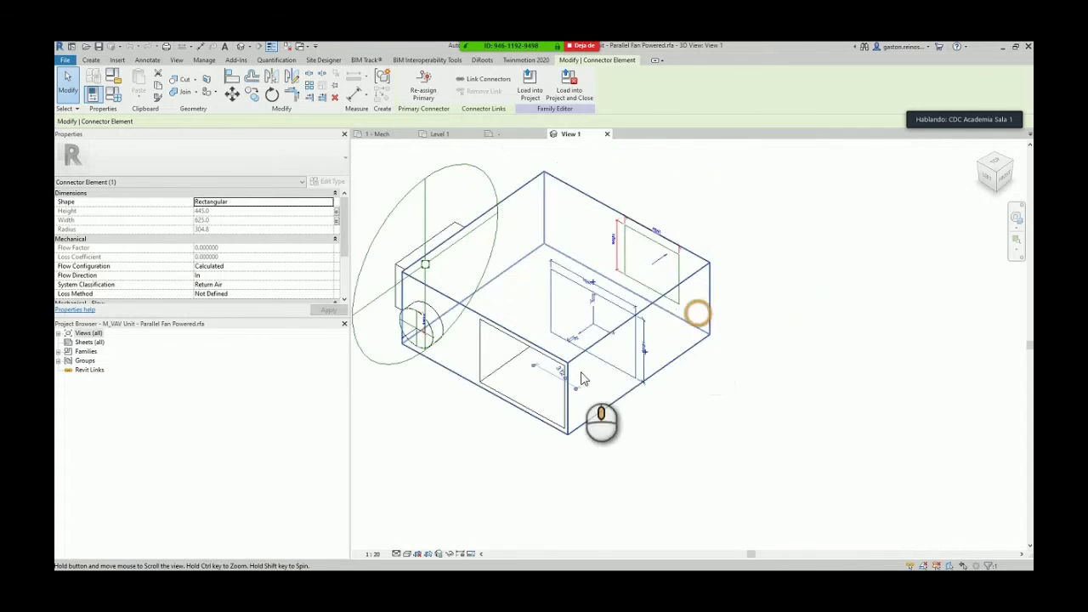
scroll(497, 384, down, 1)
middle_drag(465, 442, 624, 406)
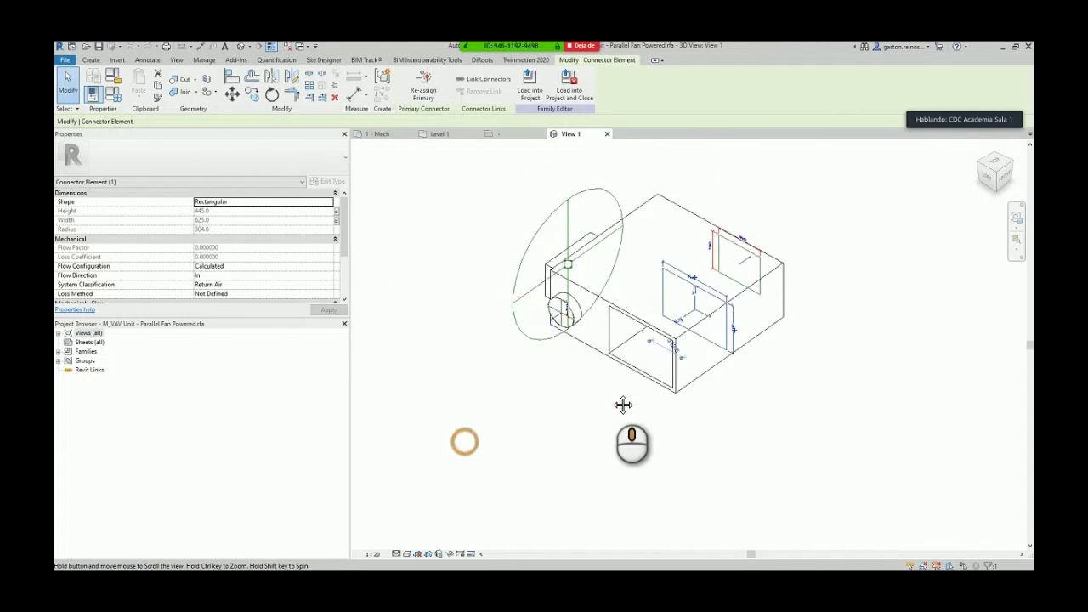
click(587, 311)
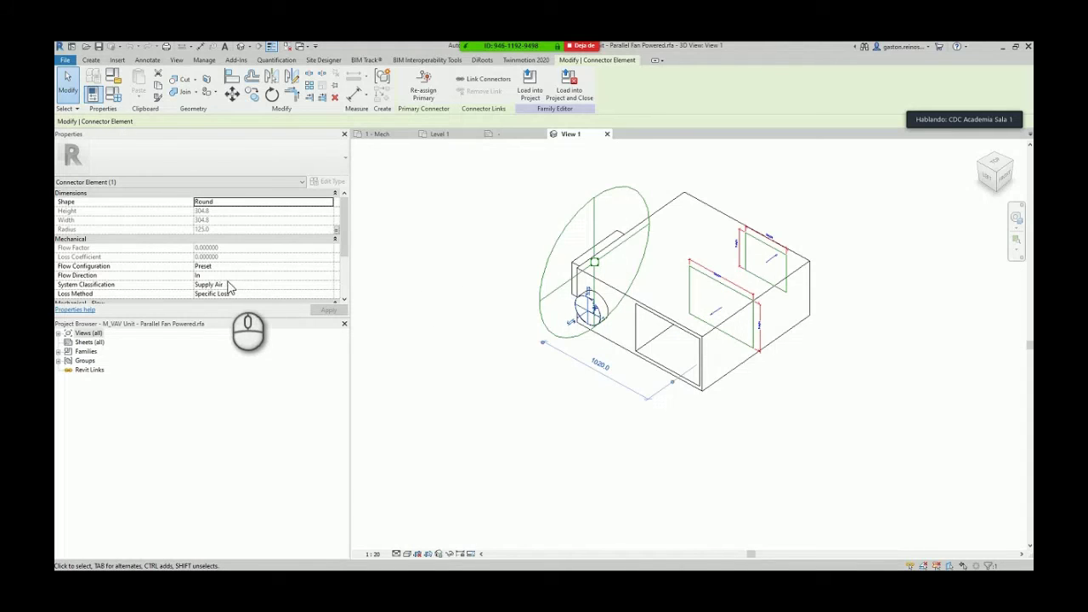
scroll(228, 288, down, 1)
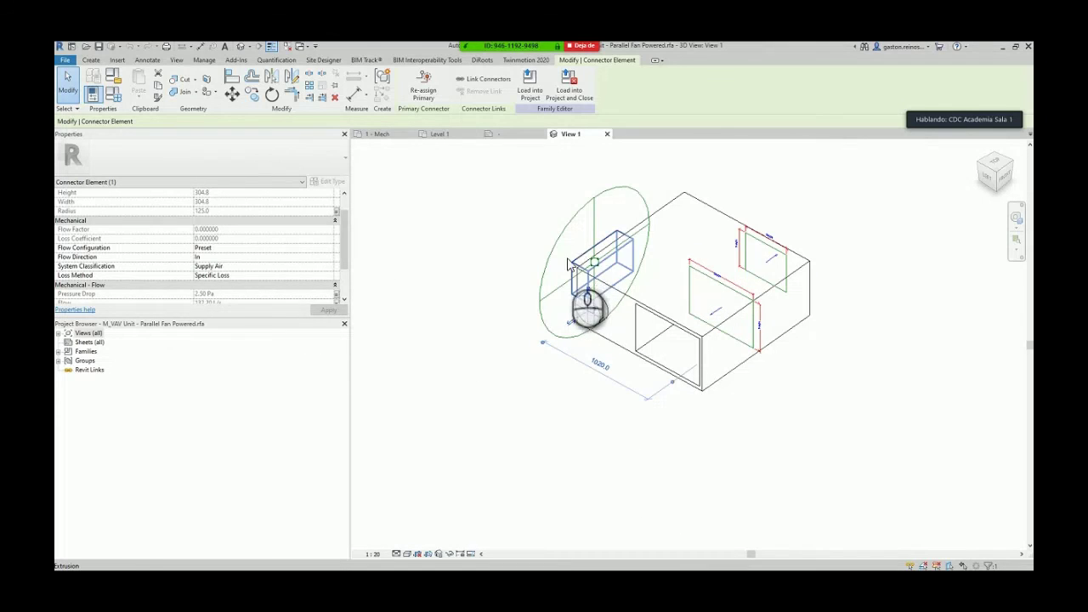
scroll(263, 278, down, 1)
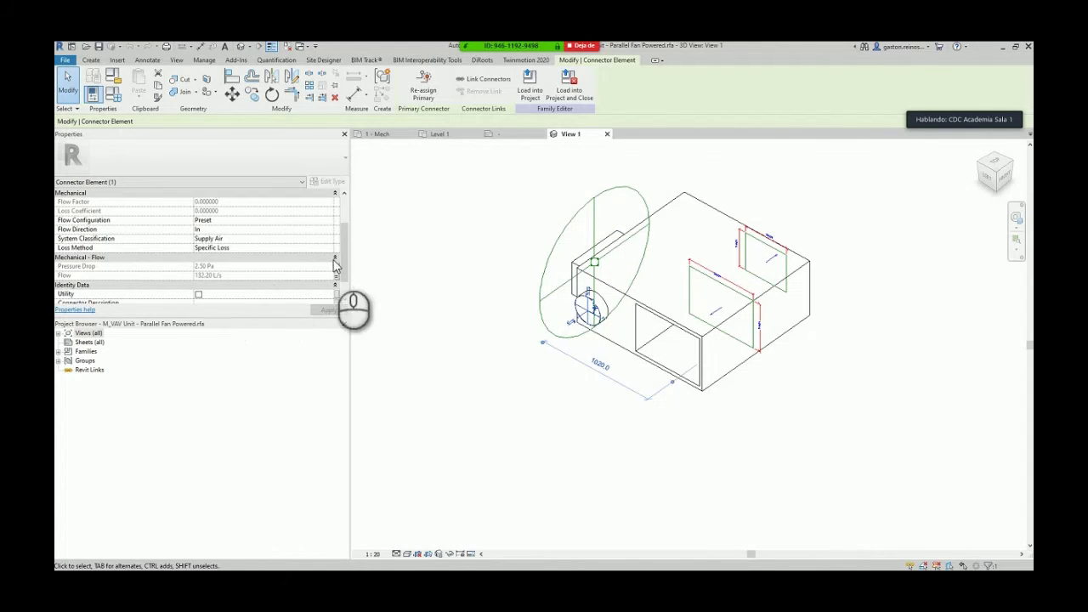
click(474, 335)
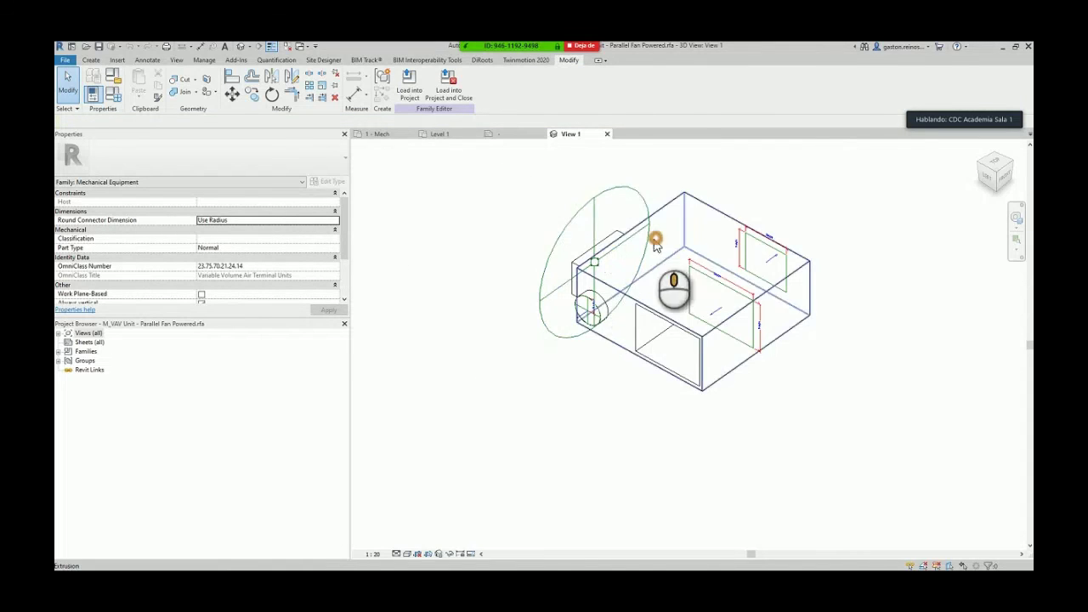
- Load the VAV unit family into Project1
middle_drag(656, 245, 619, 305)
click(412, 92)
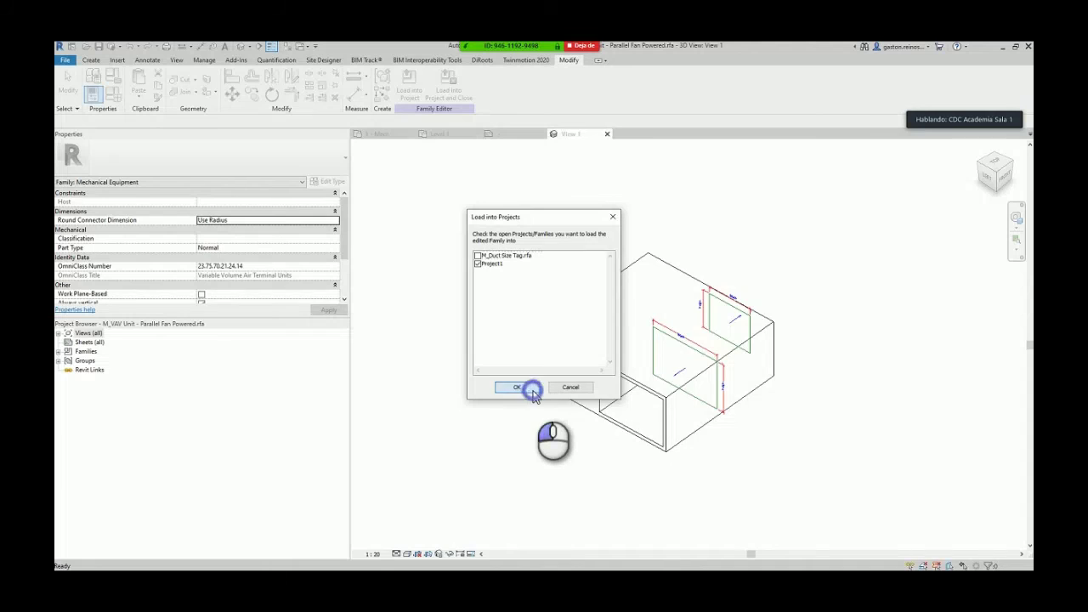
click(516, 388)
- Place one M_VAV Unit - Parallel Fan Powered of type Size 5 - 300mm Inlet above and left of the ducts on Level 1
scroll(571, 337, up, 1)
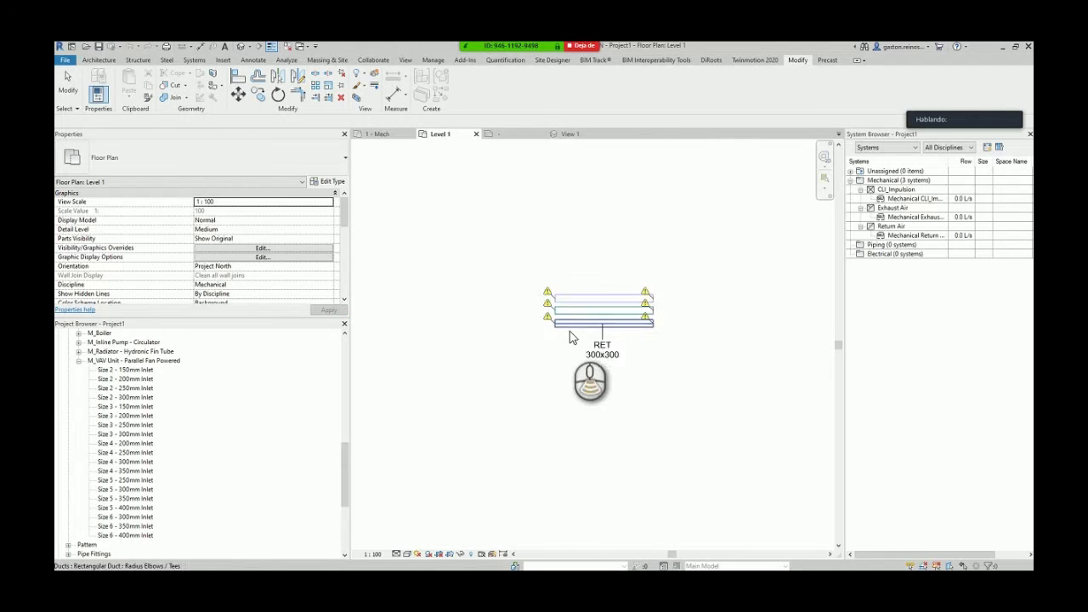
scroll(572, 338, down, 1)
click(125, 489)
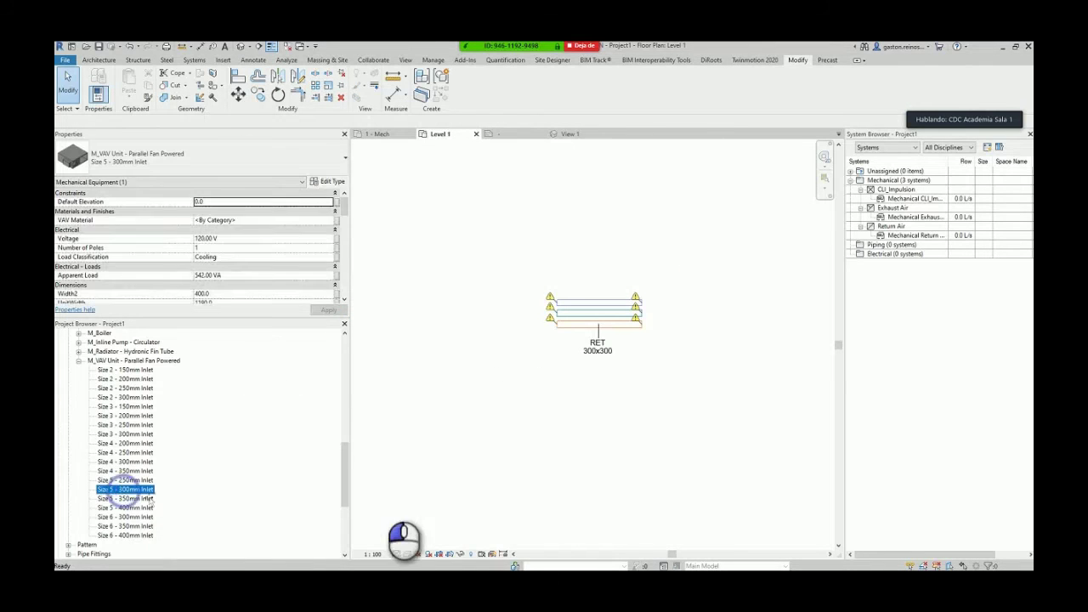
drag(125, 490, 529, 382)
scroll(493, 278, up, 2)
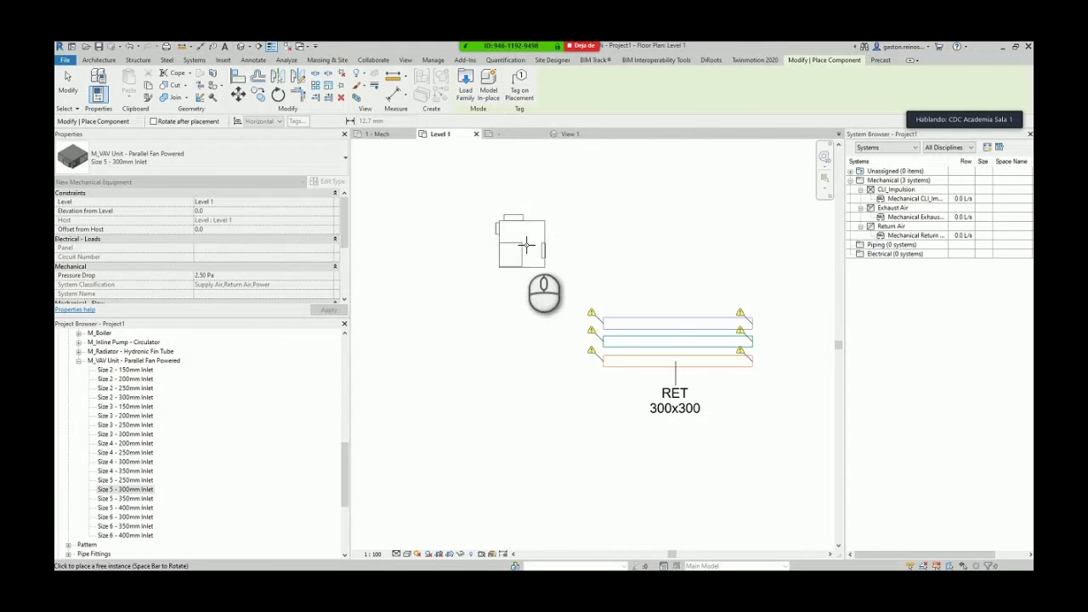
click(526, 245)
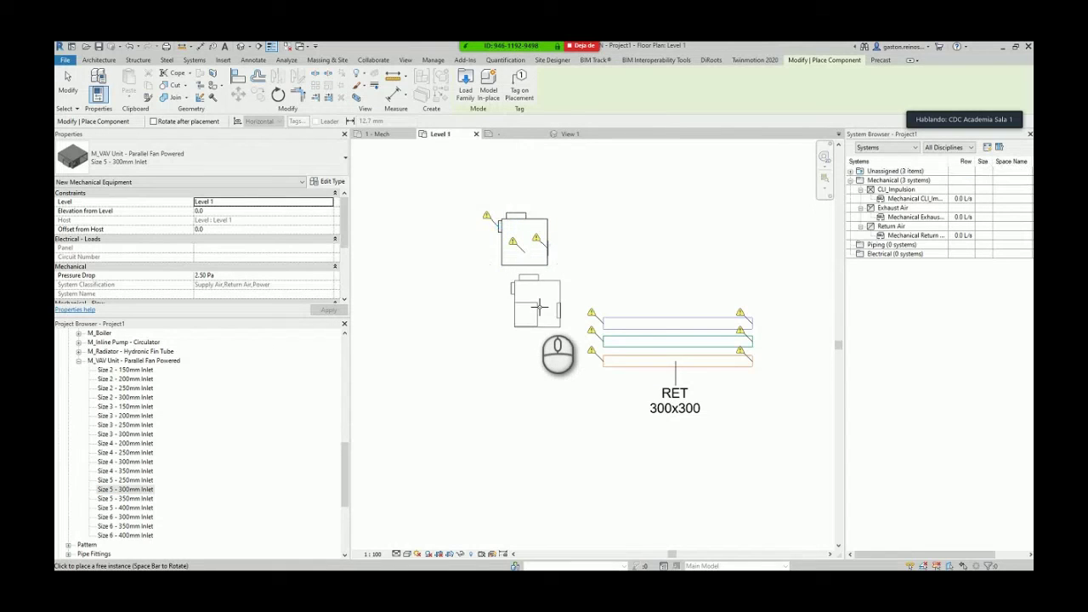
key(Escape)
key(Escape)
middle_drag(566, 313, 578, 389)
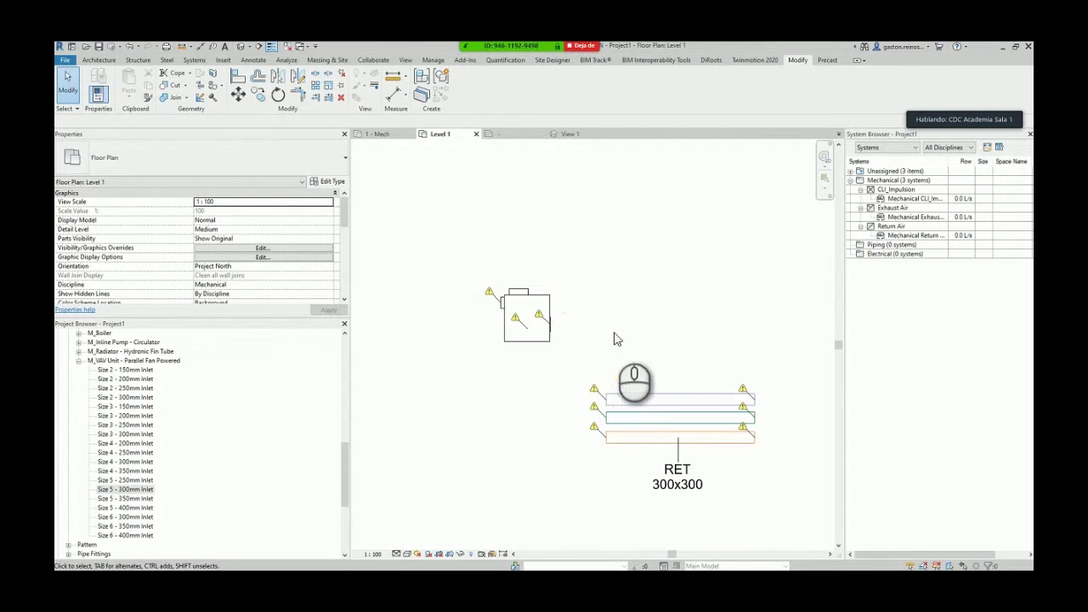
- Draw a 400 x 350 mm rectangular duct about 2100 mm long from the VAV unit's supply outlet and check its system properties
click(532, 297)
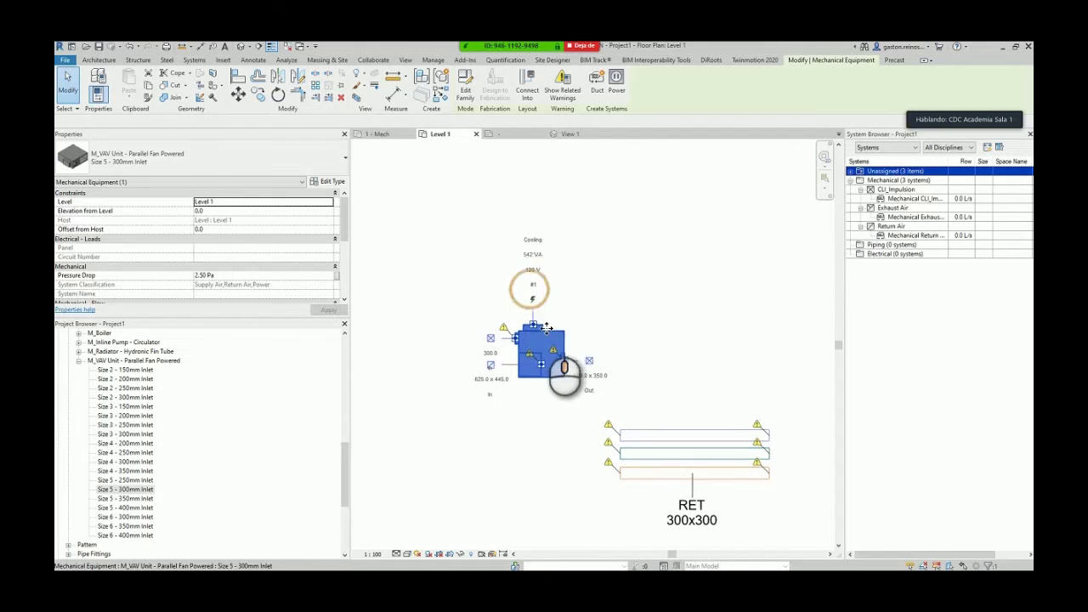
scroll(578, 349, up, 2)
middle_drag(542, 427, 605, 361)
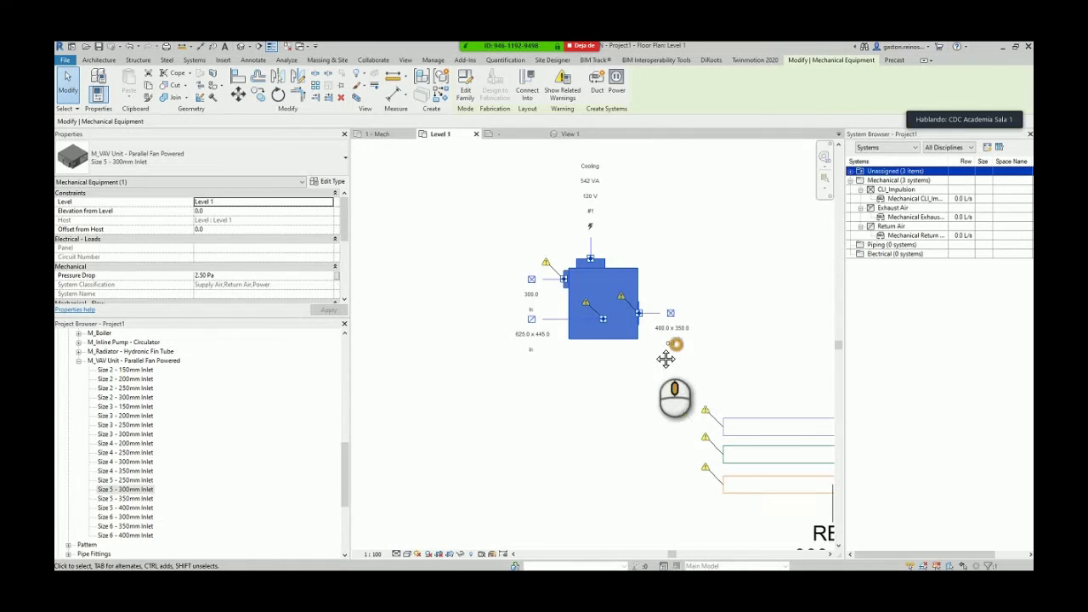
middle_drag(666, 359, 629, 374)
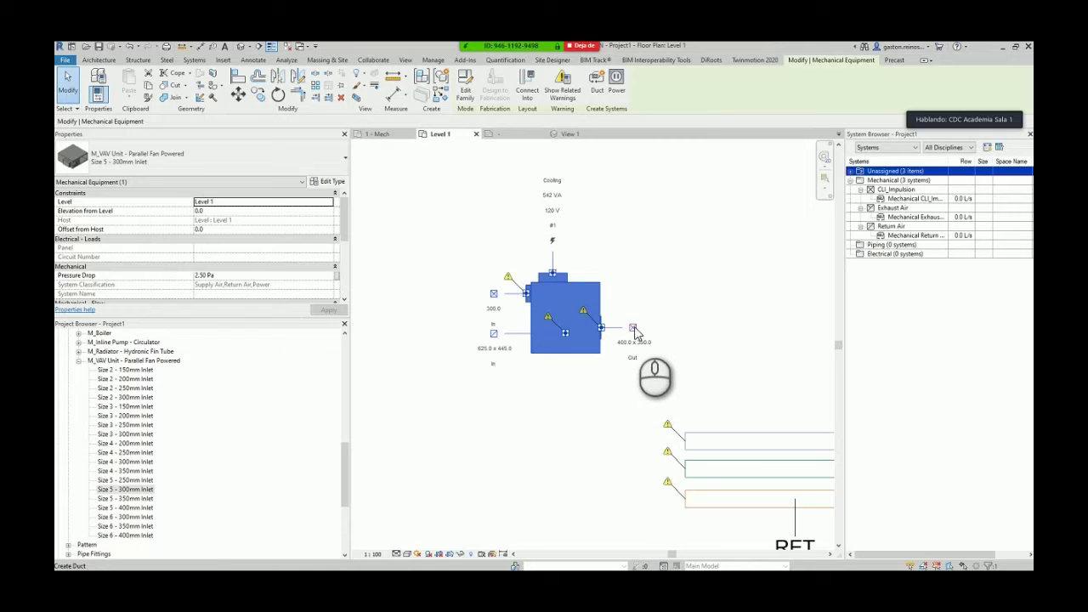
click(634, 328)
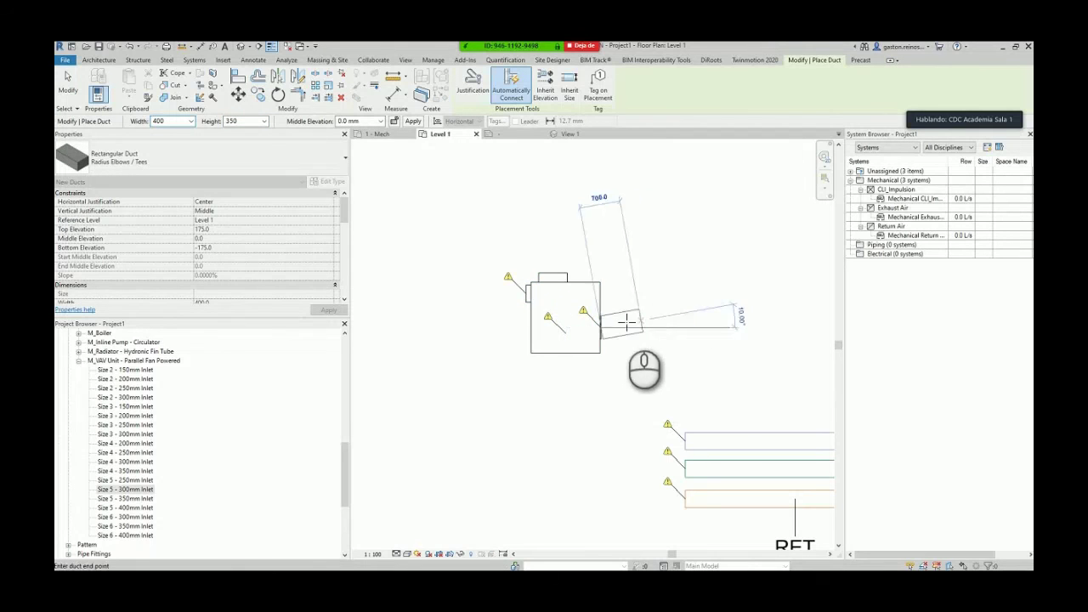
click(722, 327)
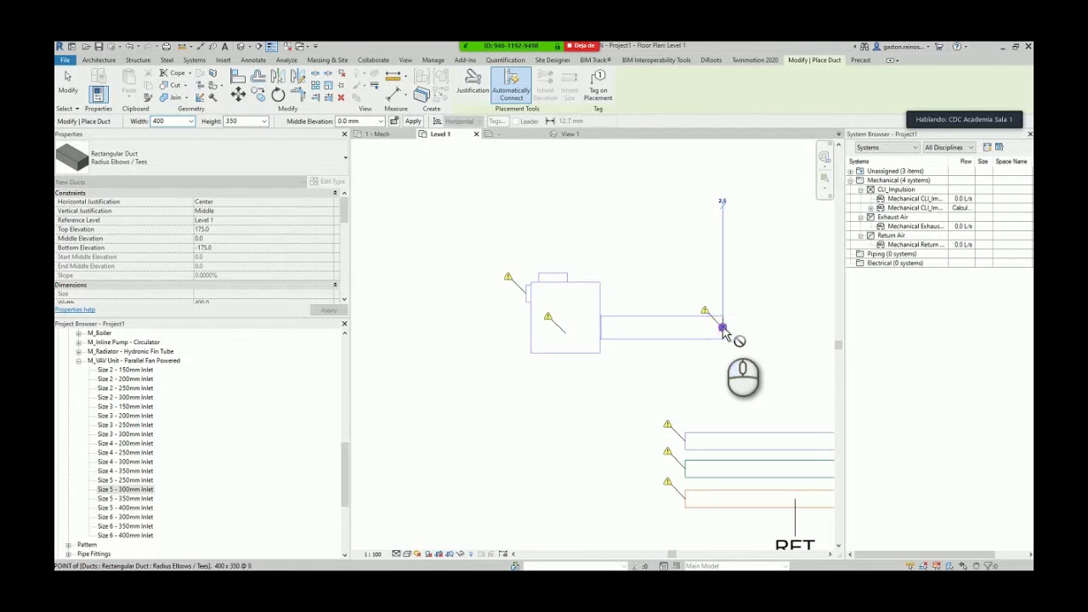
key(Escape)
key(Escape)
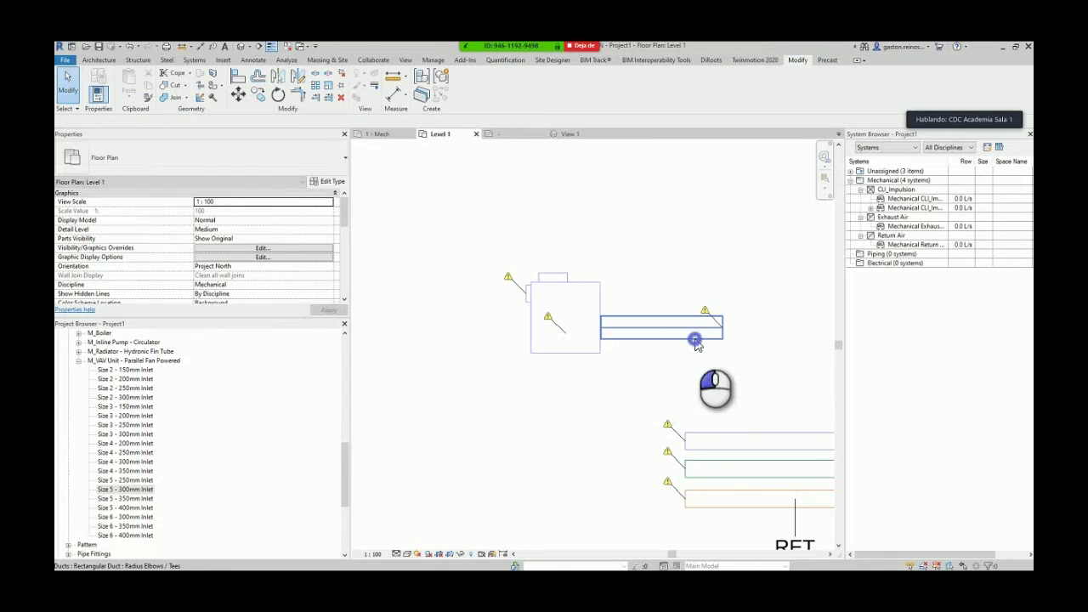
click(696, 340)
scroll(315, 261, down, 5)
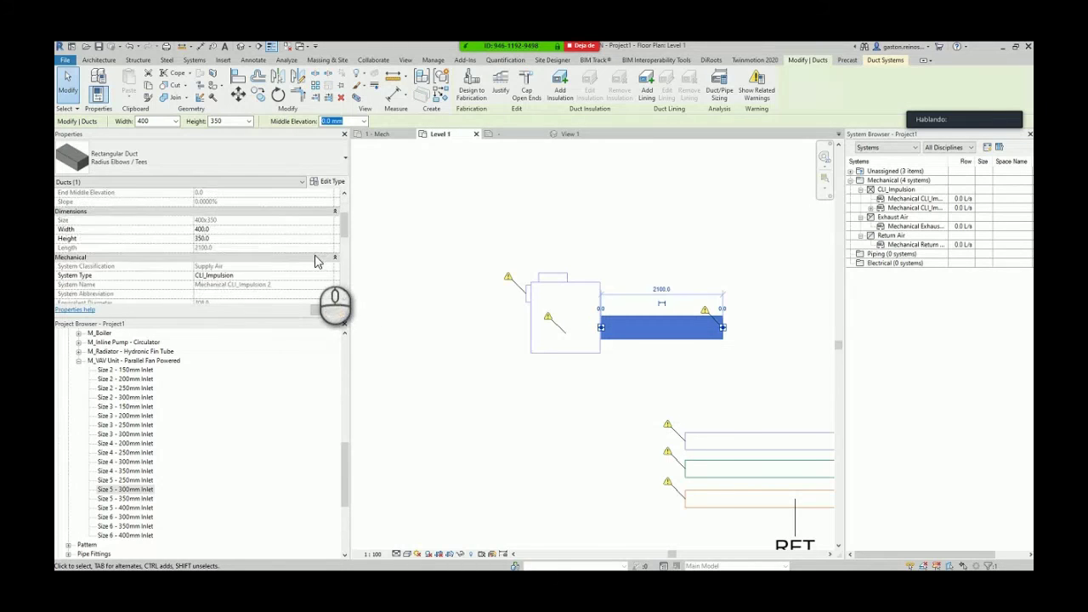
scroll(315, 261, down, 3)
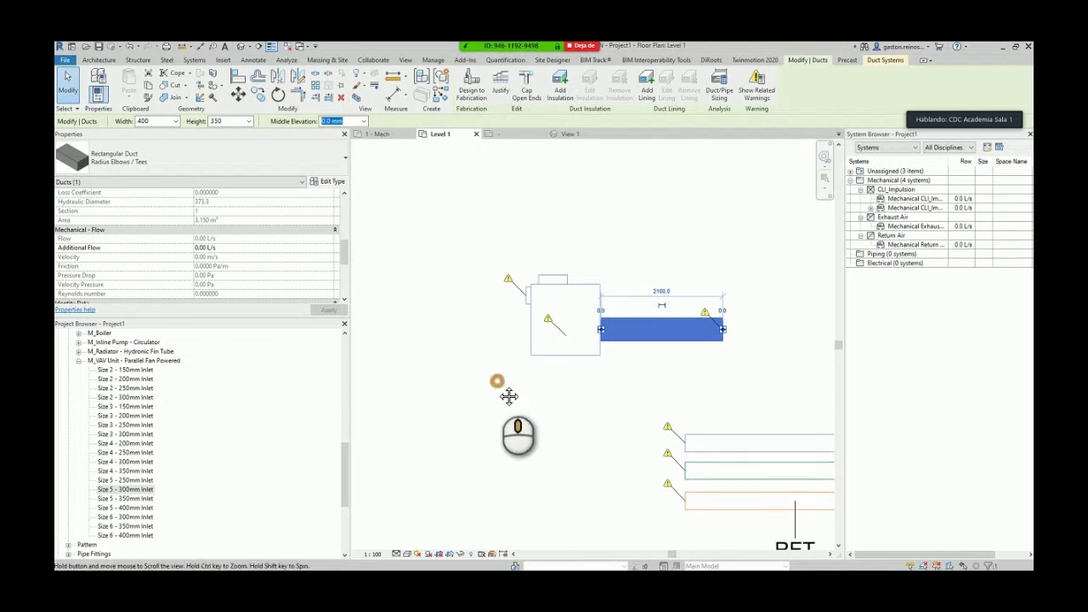
- Draw a 300 mm round duct about 2800 mm long from the VAV unit's round inlet and check its system type
click(553, 315)
middle_drag(554, 316, 563, 310)
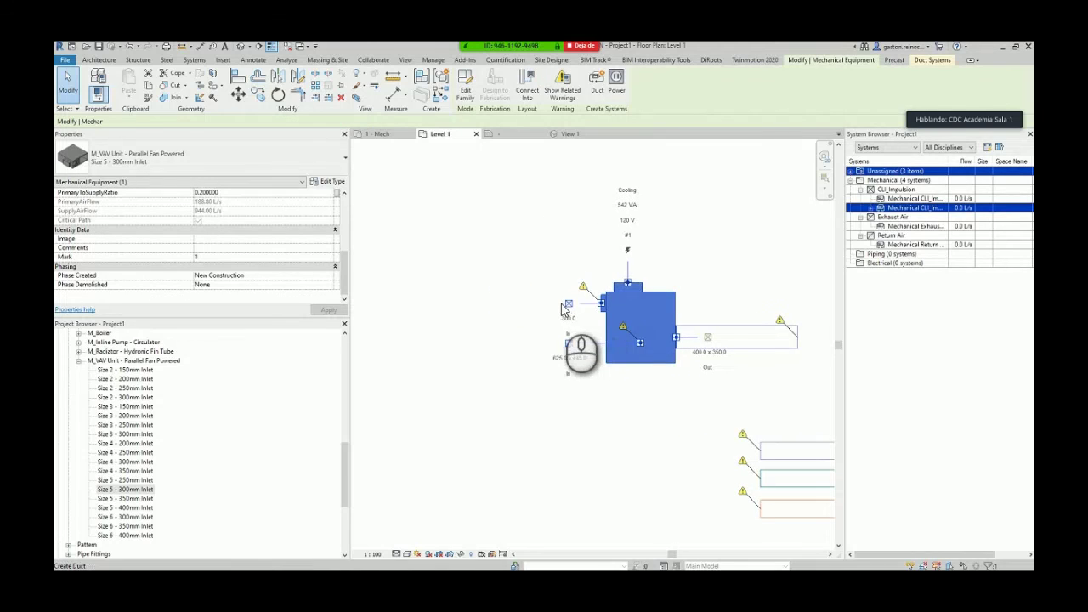
click(569, 304)
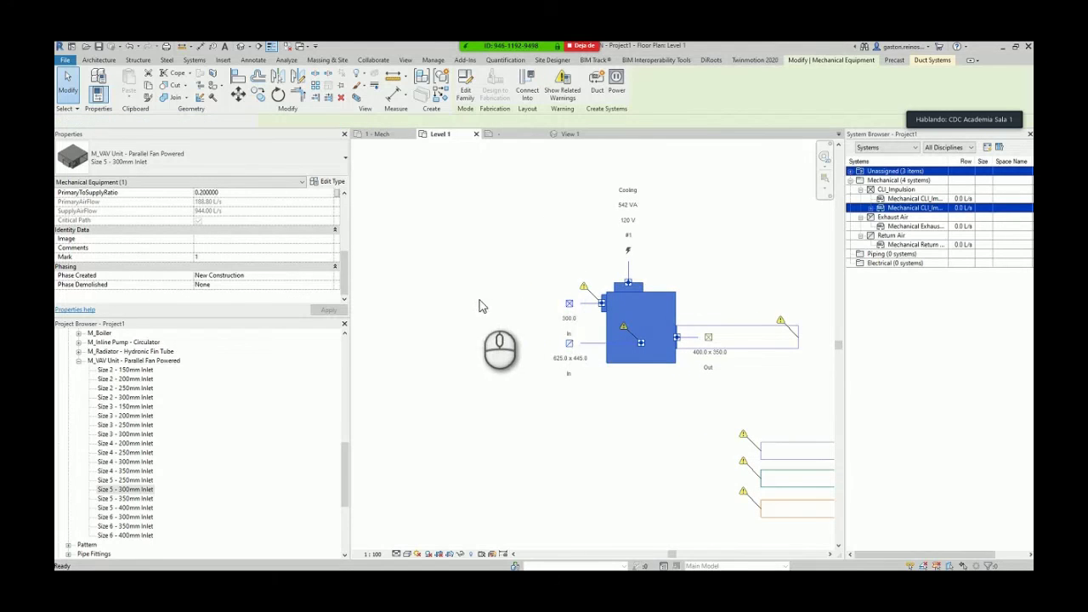
click(444, 302)
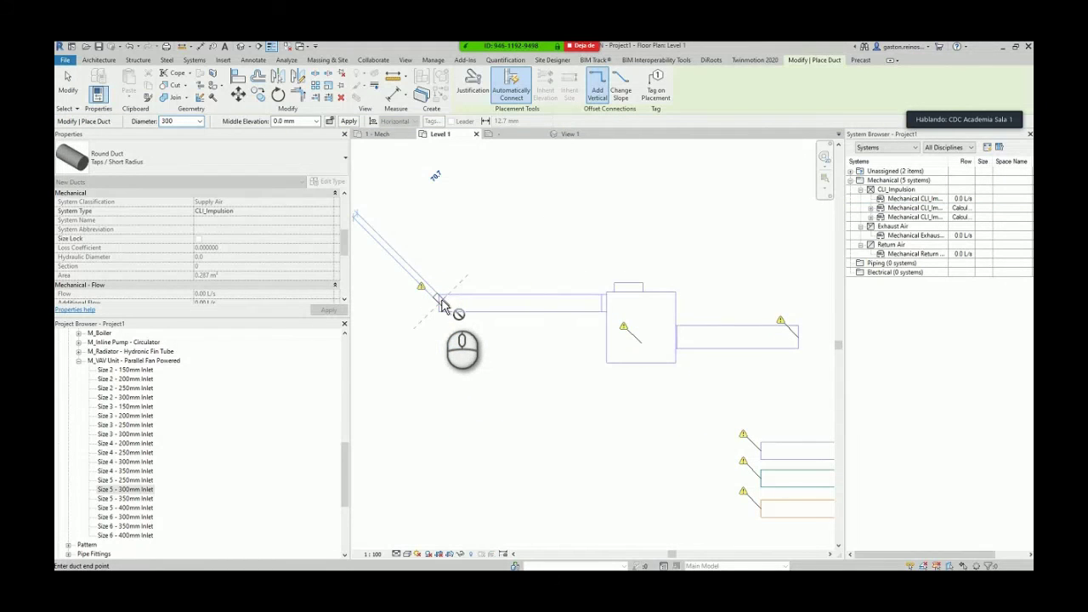
key(Escape)
key(Escape)
click(463, 318)
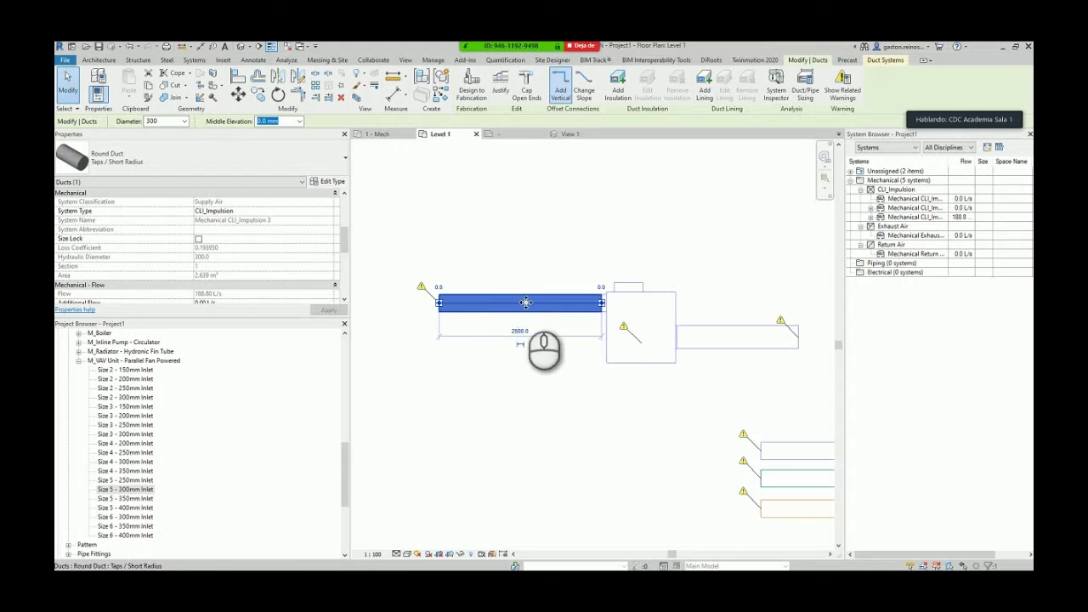
click(517, 369)
- Collapse the Mechanical Equipment category in the project browser and expand Duct Systems to show the duct system types
drag(349, 453, 344, 544)
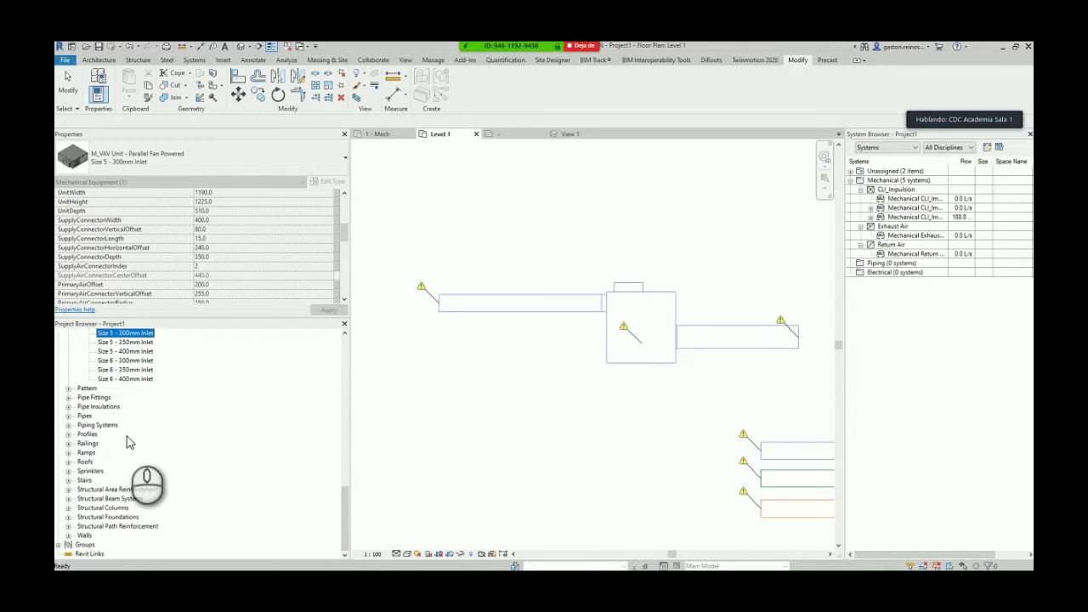
scroll(98, 451, up, 6)
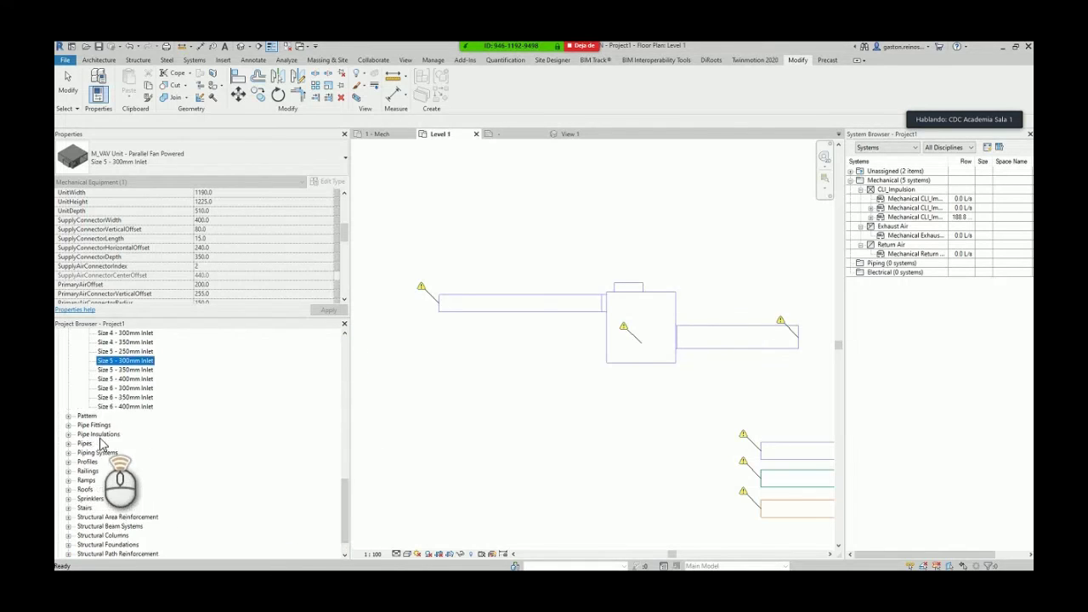
click(78, 370)
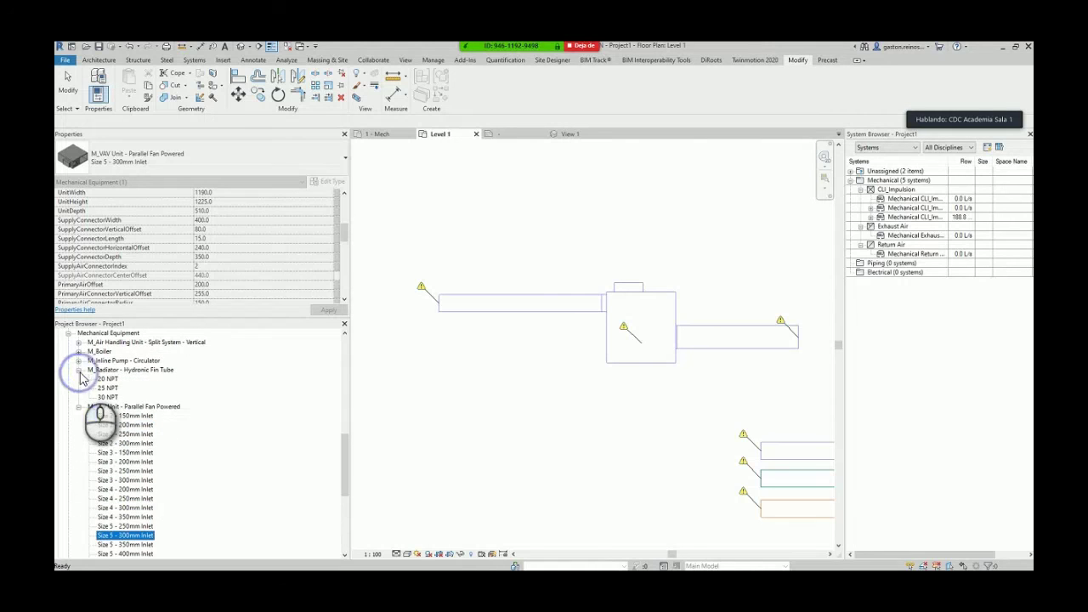
scroll(61, 364, up, 1)
click(68, 371)
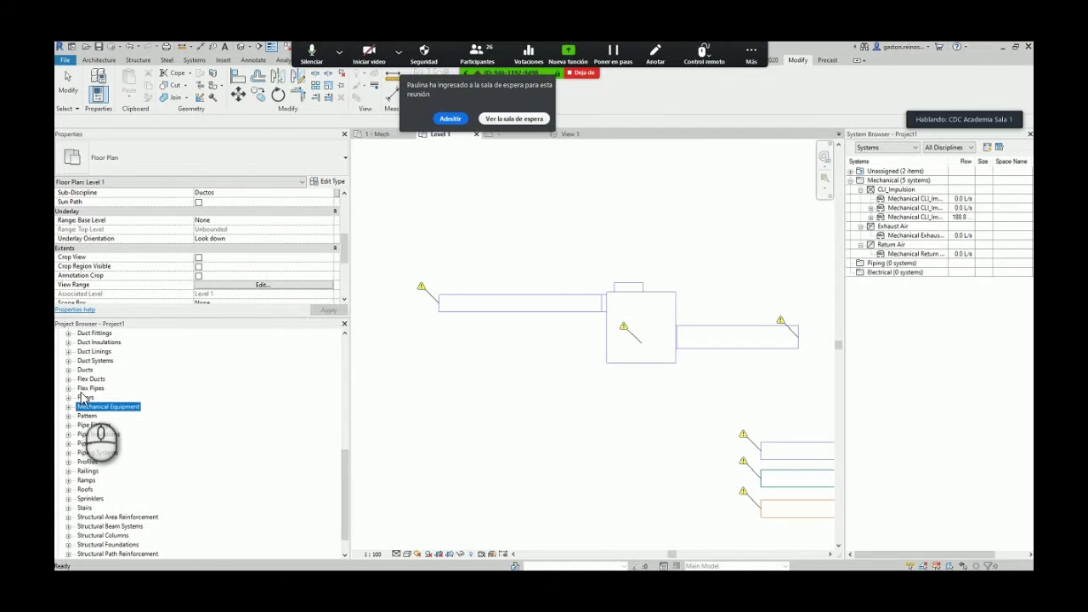
click(443, 124)
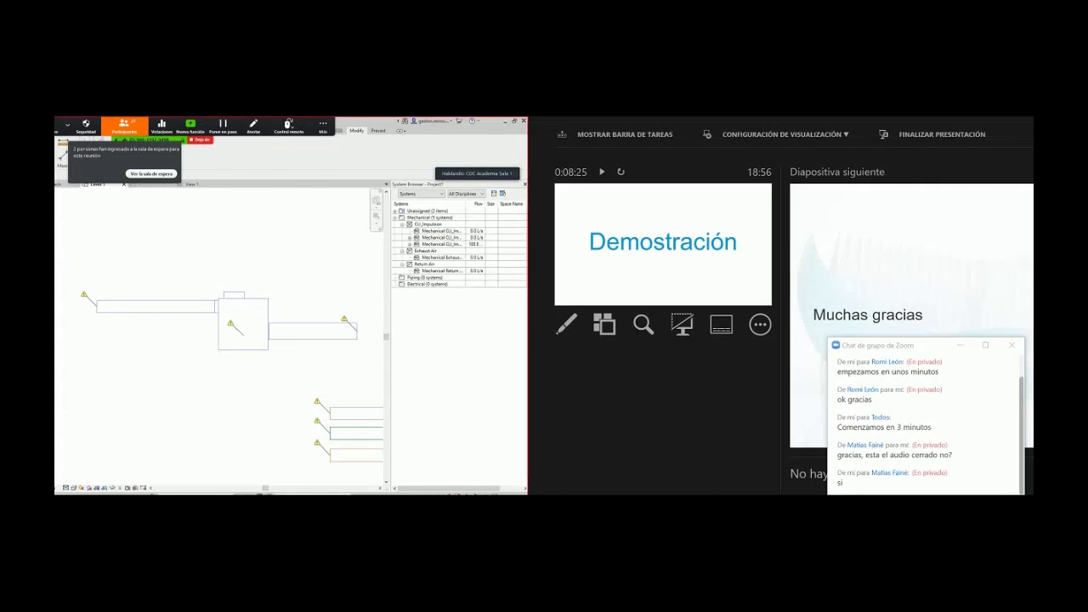
click(89, 464)
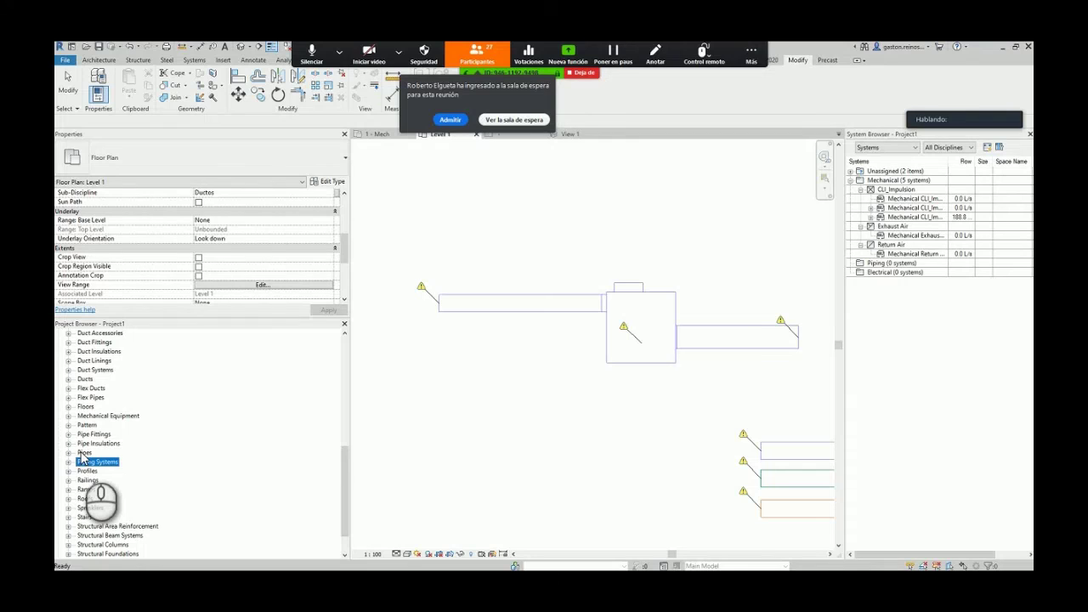
scroll(82, 456, up, 1)
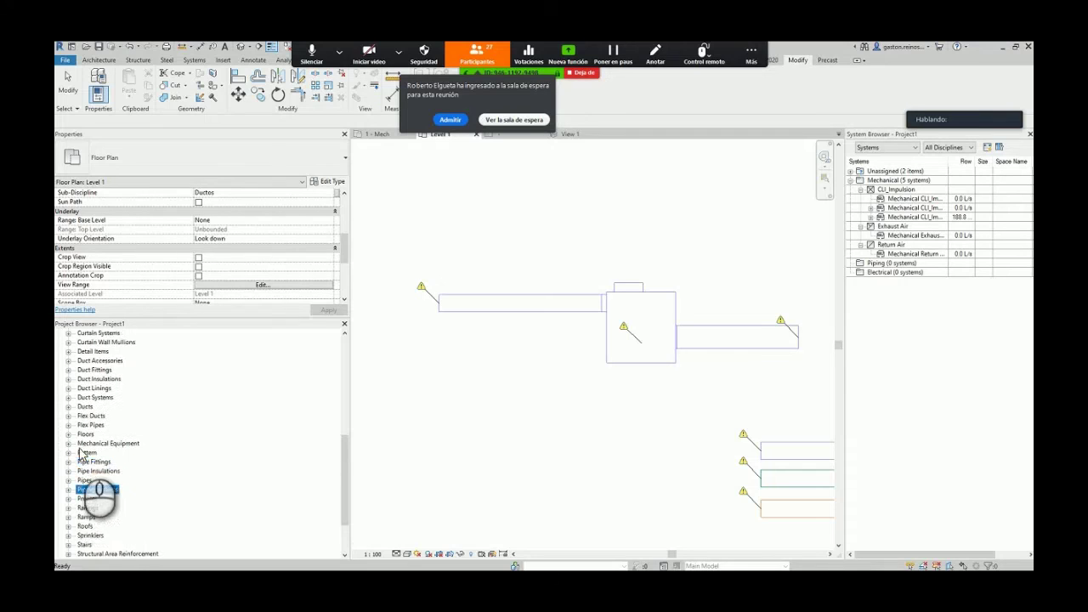
click(68, 397)
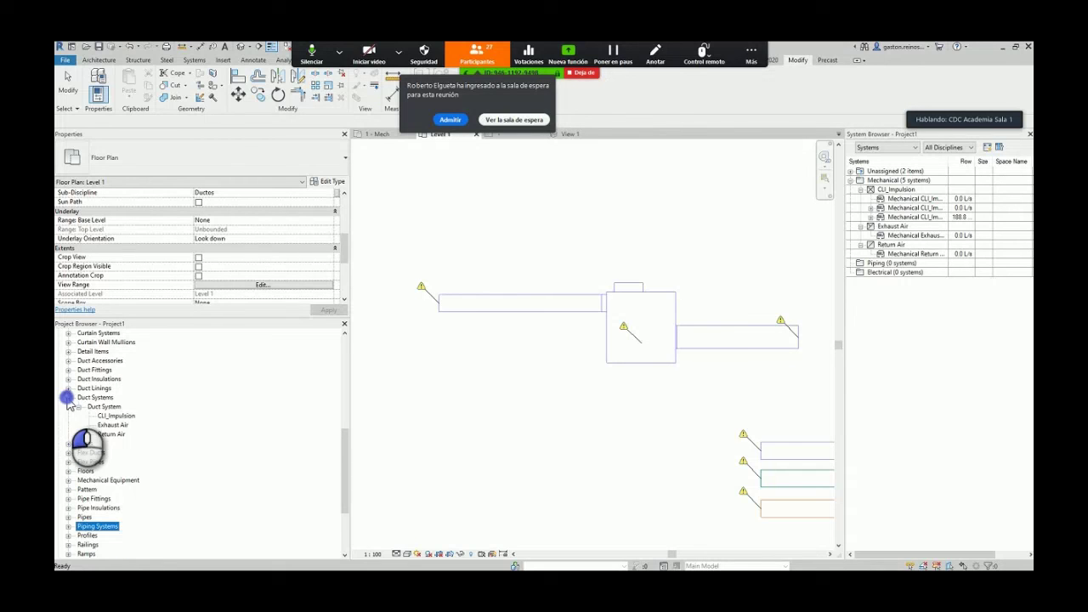
- Duplicate the CLI_Impulsion duct system type and name the copy CLI_Aire Nuevo
click(116, 416)
right_click(124, 418)
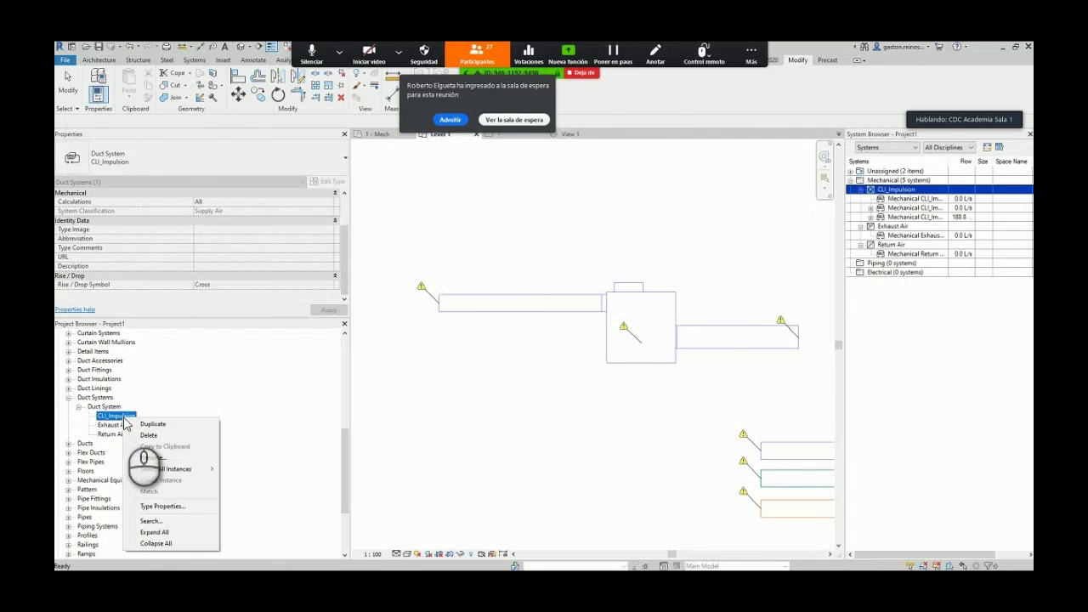
click(148, 423)
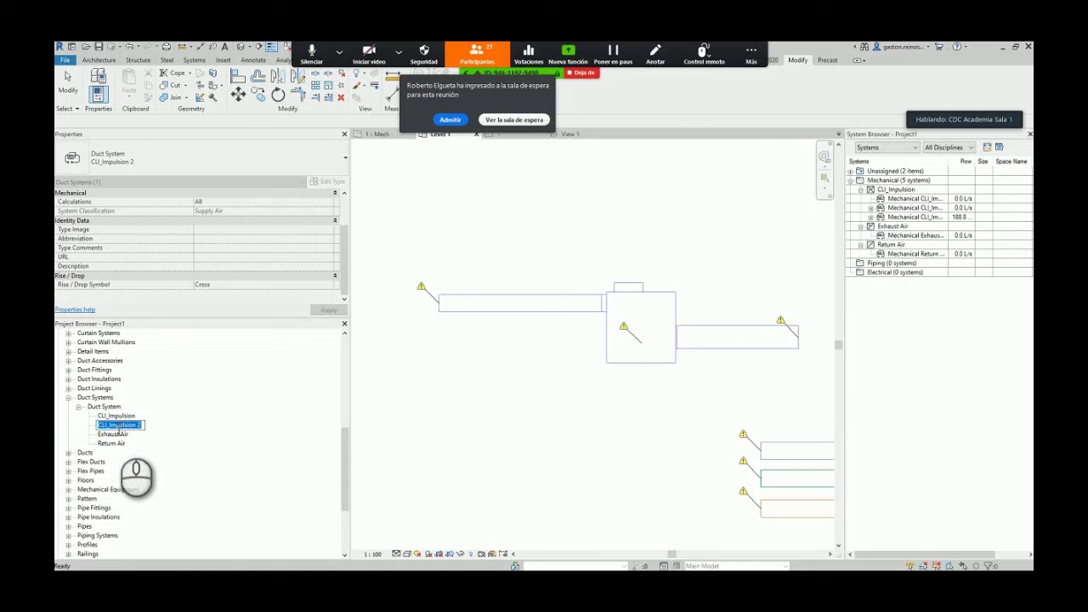
drag(110, 424, 173, 431)
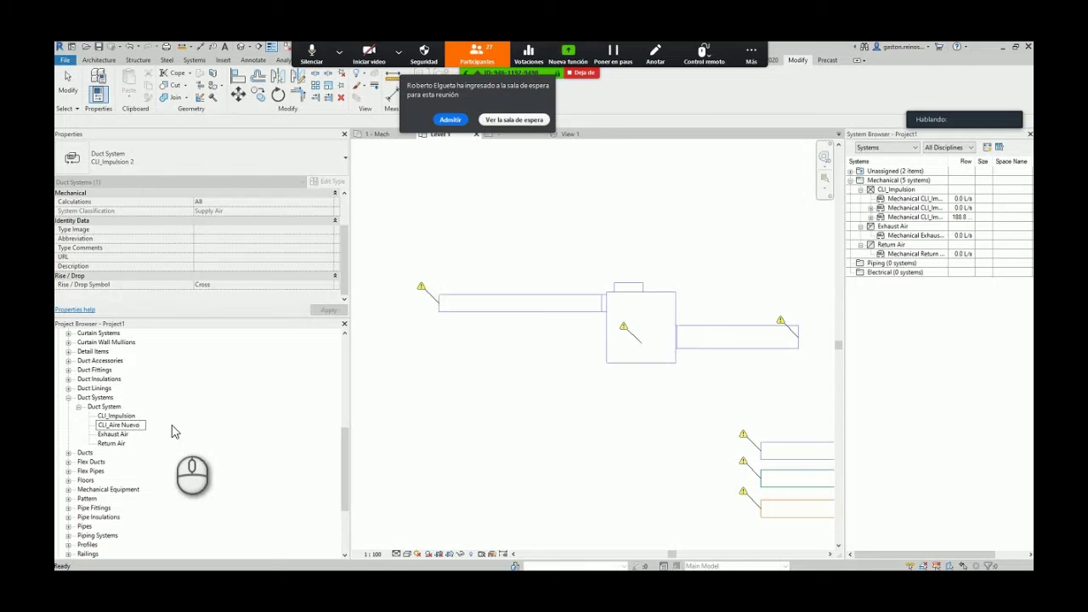
click(425, 462)
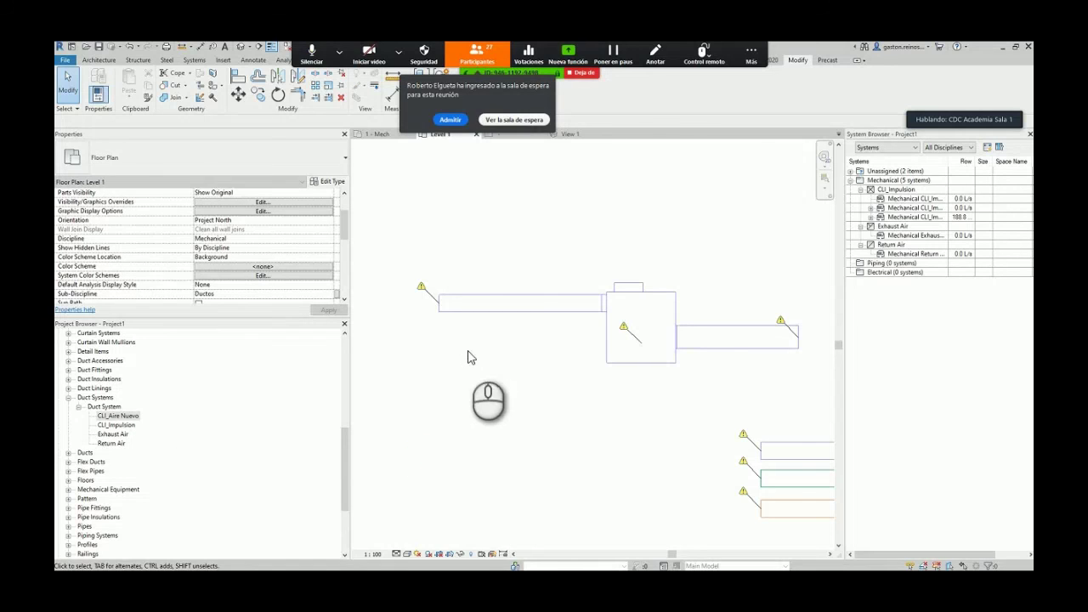
- Change the system type of the round inlet duct to CLI_Aire Nuevo
click(480, 313)
scroll(323, 255, down, 5)
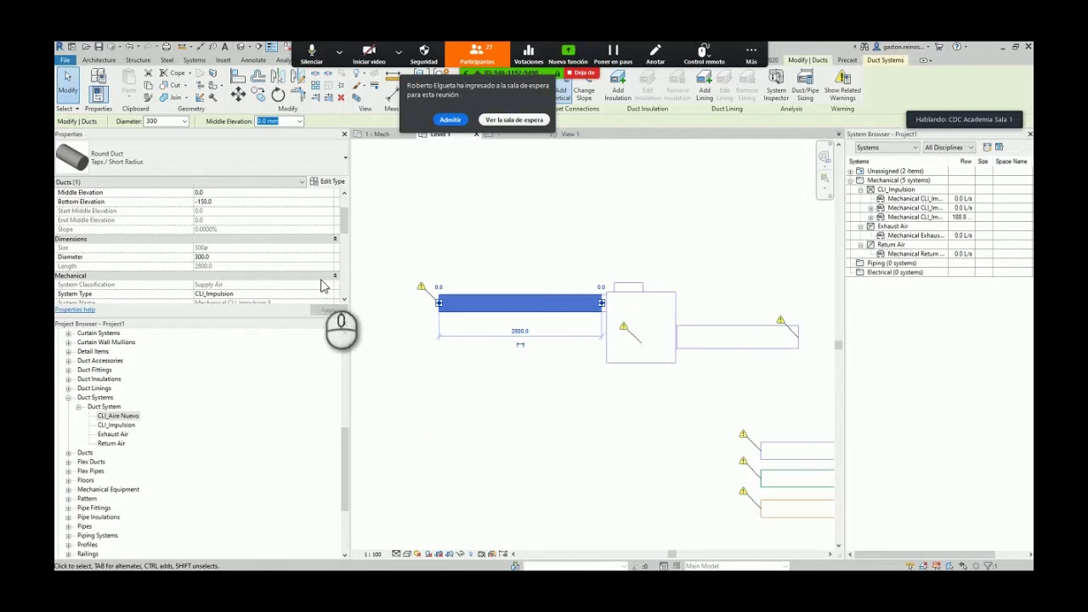
click(328, 267)
click(328, 267)
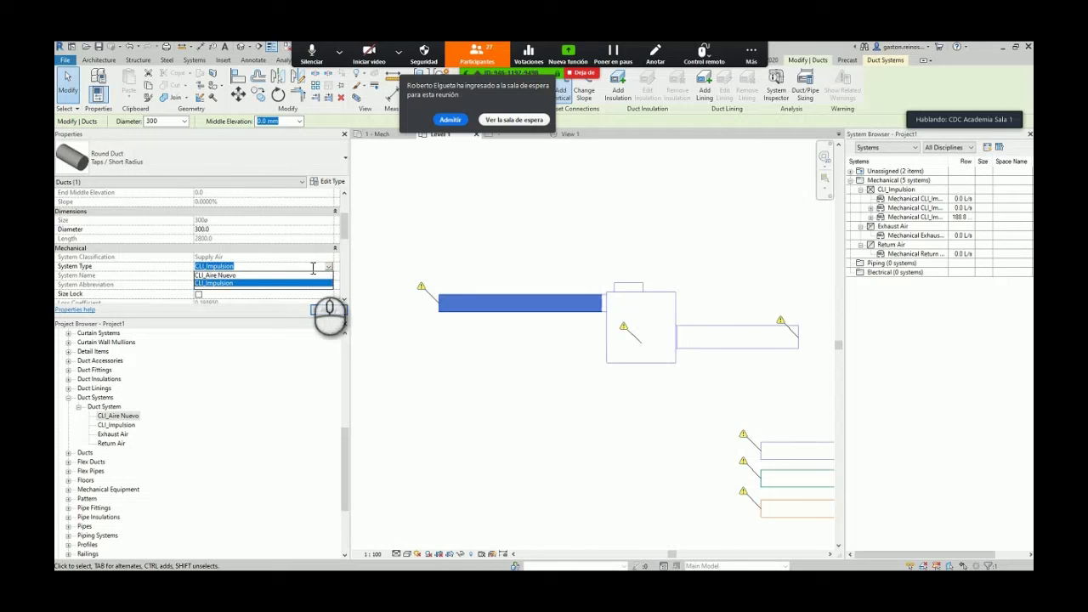
click(246, 276)
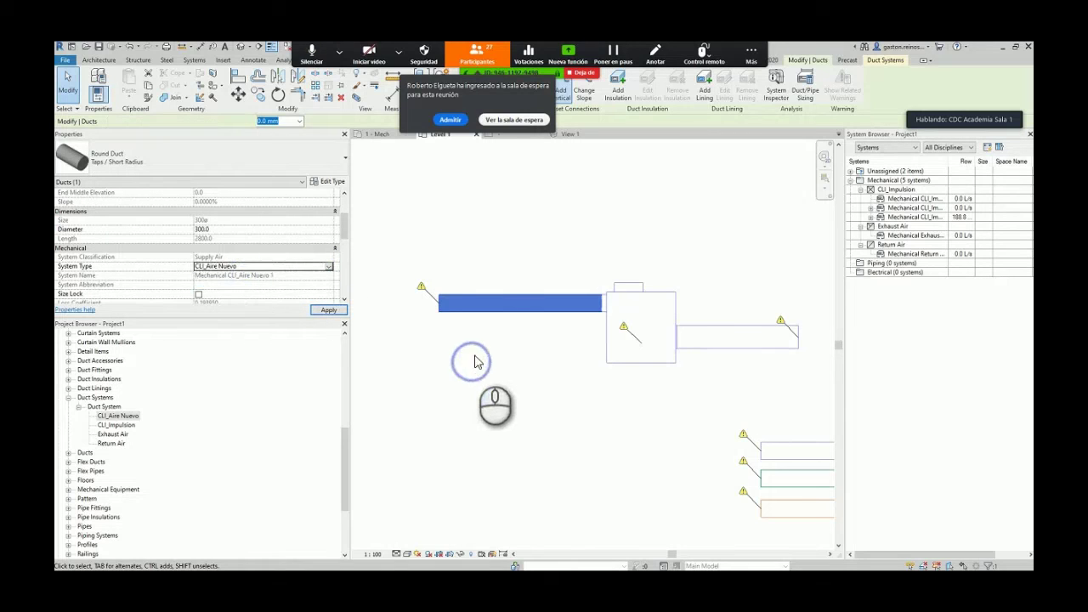
click(474, 362)
click(448, 121)
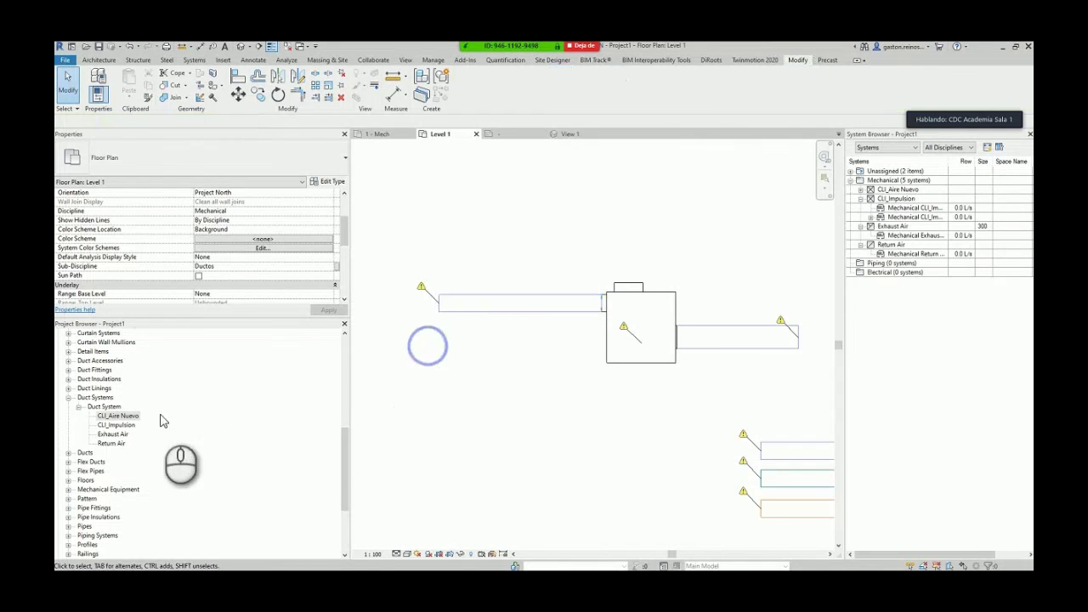
- Override the line color of the CLI_Aire Nuevo duct system type with magenta (RGB 255, 0, 255)
click(132, 416)
right_click(142, 417)
click(195, 506)
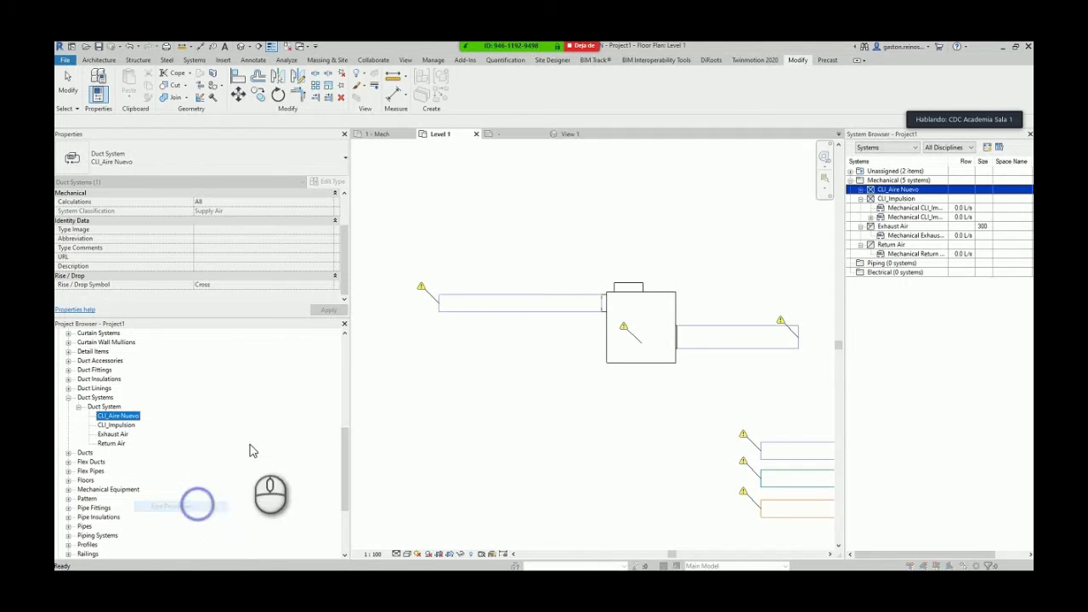
click(764, 246)
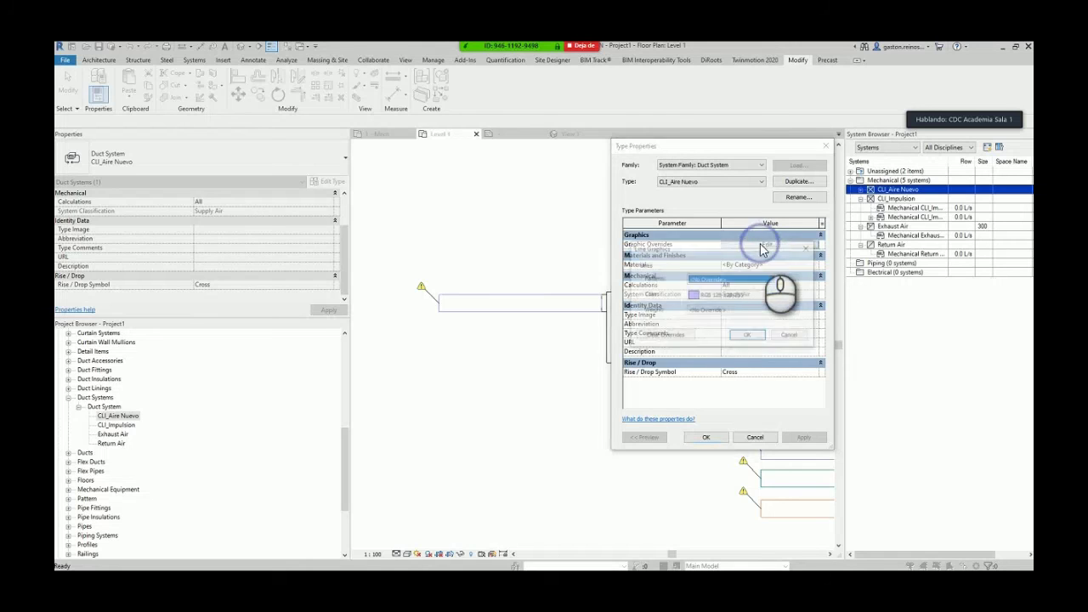
click(718, 295)
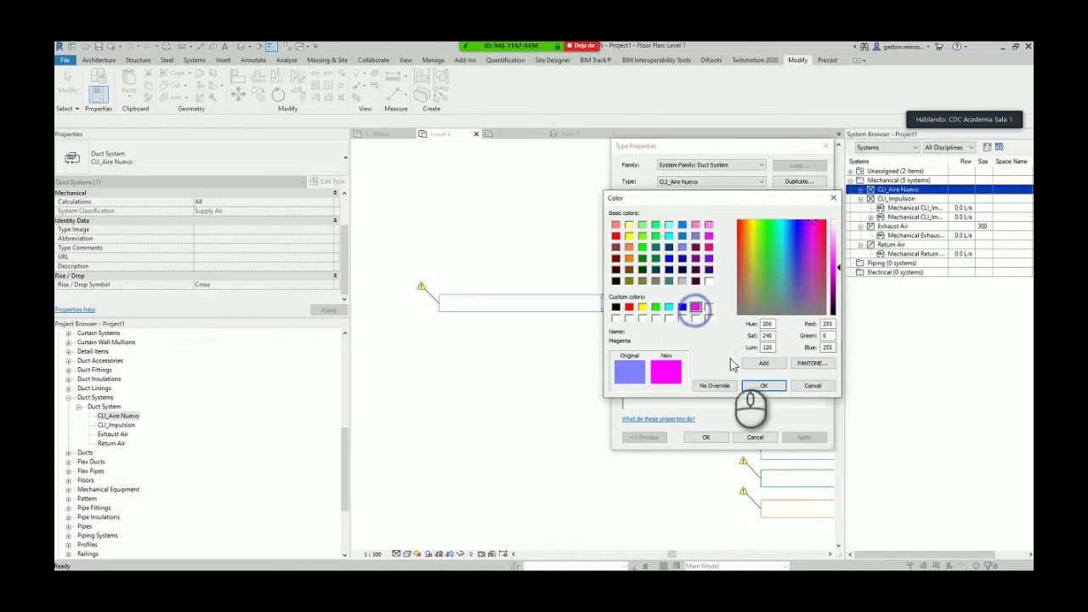
click(761, 385)
click(750, 337)
click(714, 437)
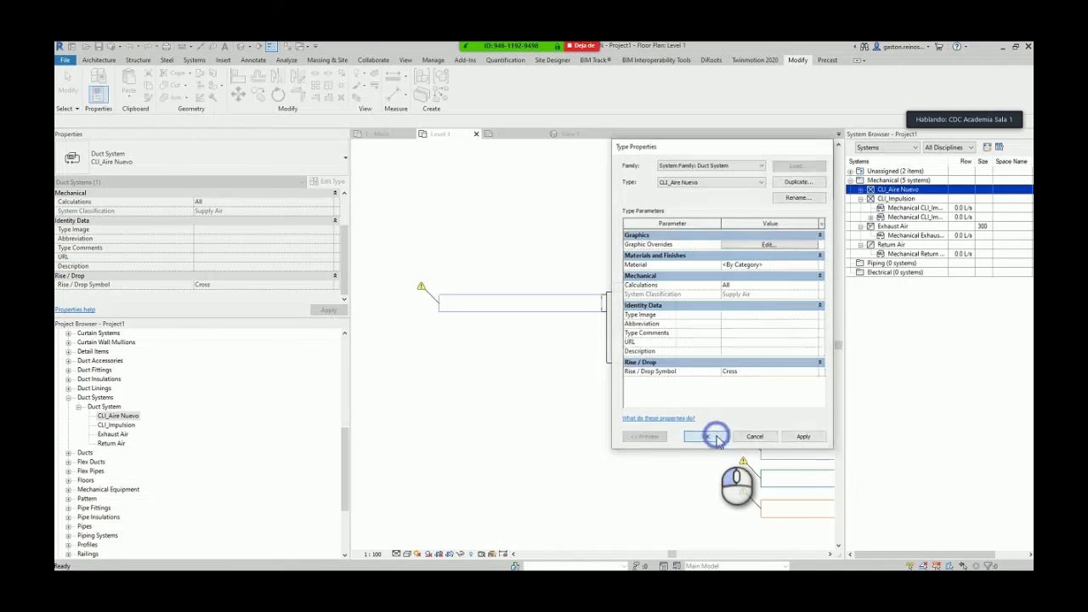
click(591, 379)
- Compare the system classification and system type of the round inlet duct and the rectangular supply duct
middle_drag(682, 383, 597, 384)
click(506, 299)
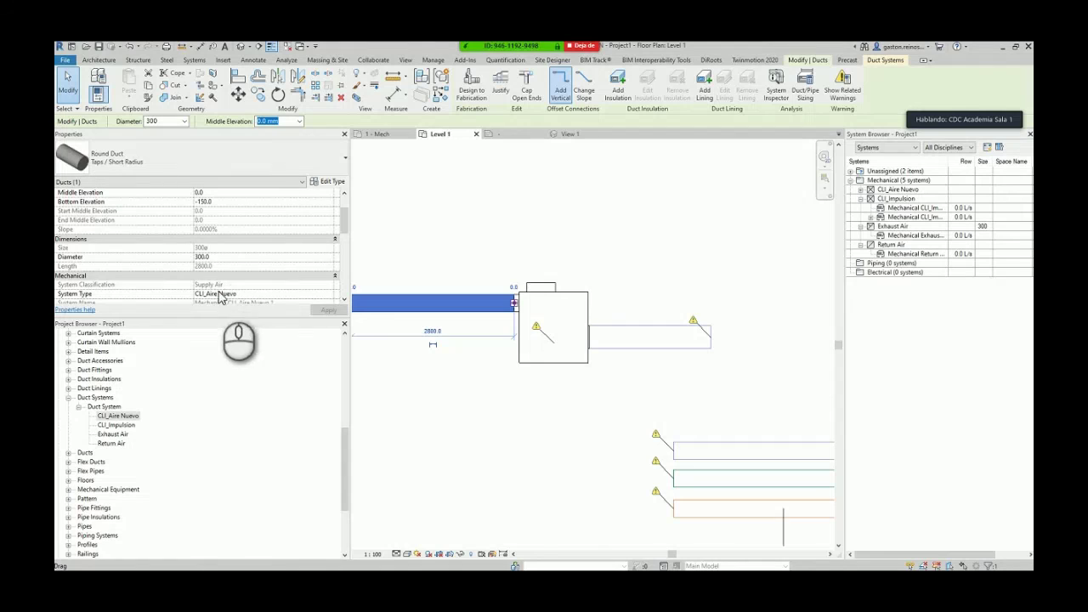
click(608, 325)
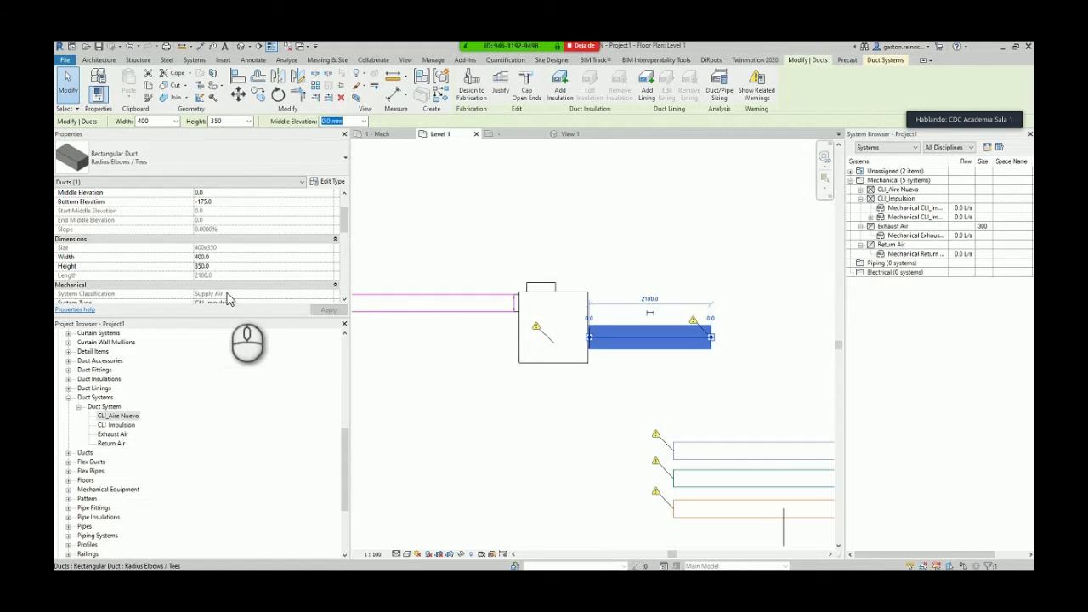
scroll(608, 327, down, 4)
click(593, 393)
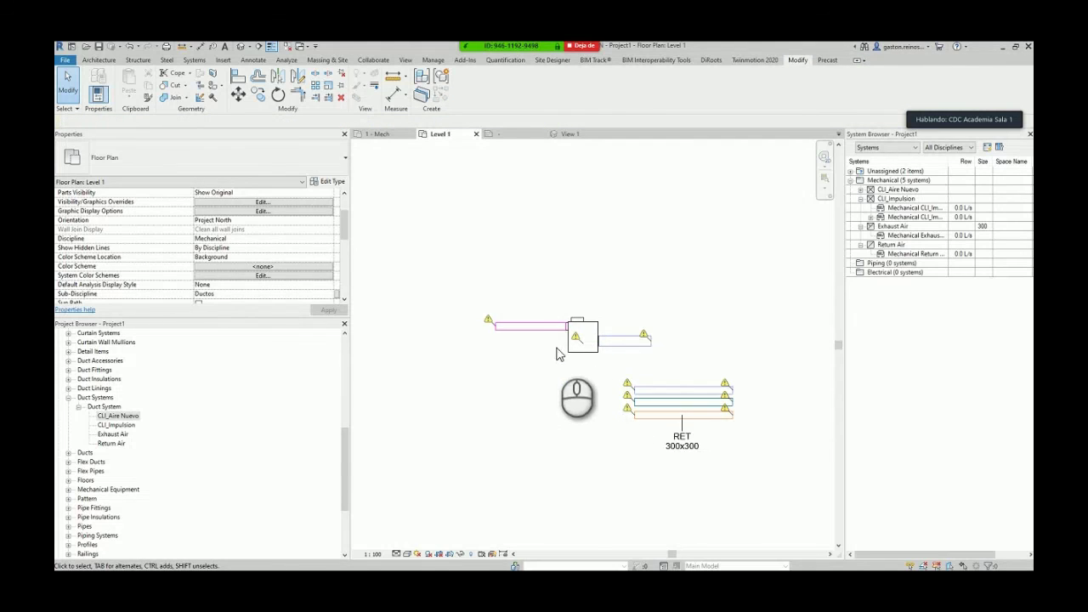
- Draw a rectangular duct 2300 mm long from the VAV unit's return connector, parallel to the round fresh air duct
scroll(557, 354, up, 5)
click(595, 351)
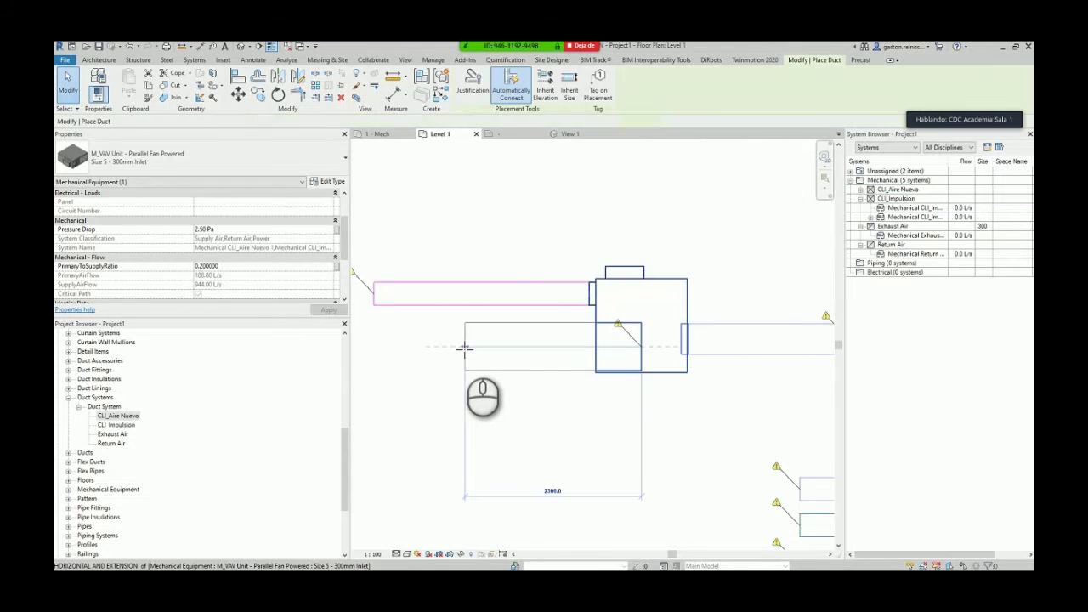
click(463, 347)
key(Escape)
key(Escape)
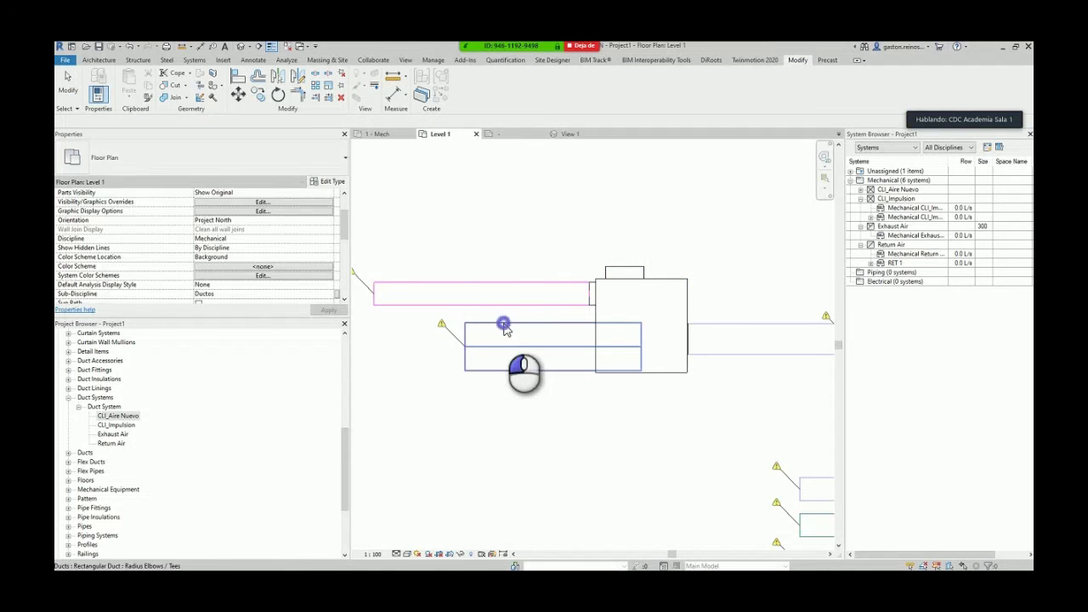
- Check the system classification and system type of the return duct and compare it with the VAV unit's other ducts
click(504, 330)
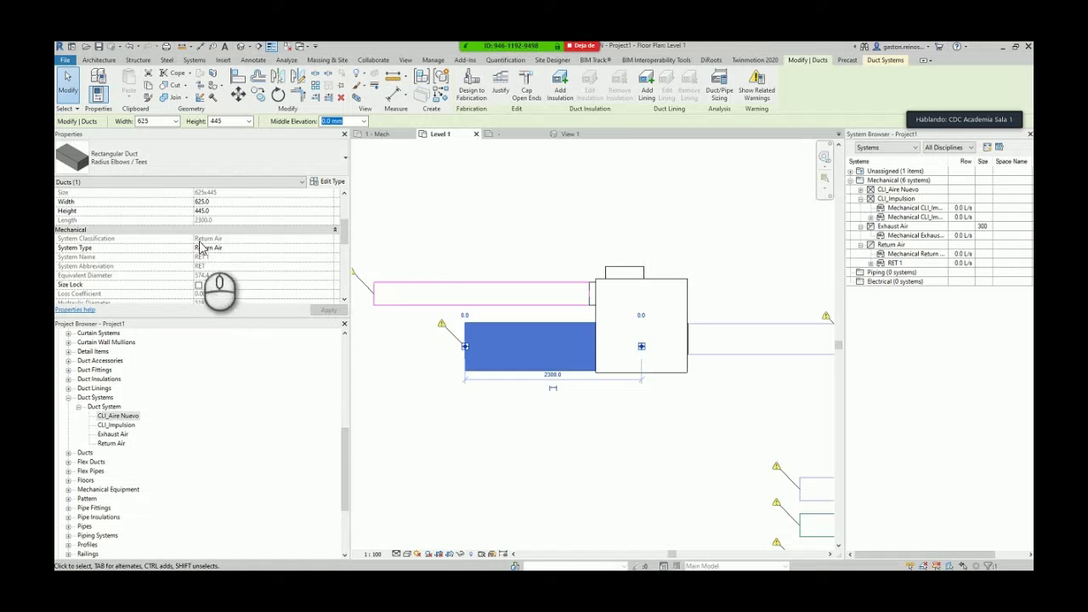
click(557, 429)
scroll(559, 420, down, 2)
scroll(559, 420, down, 2)
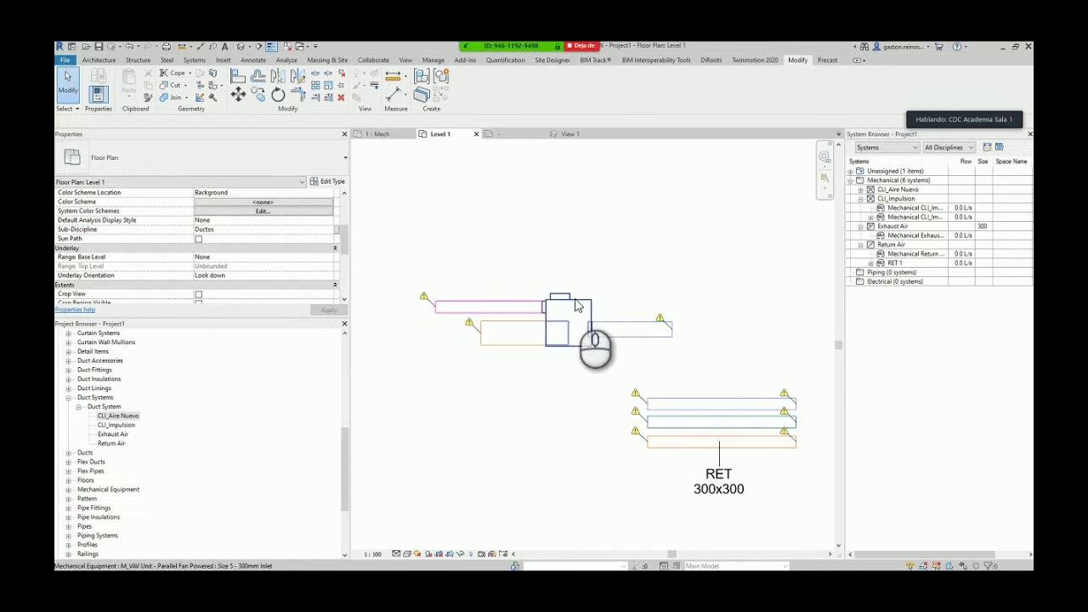
scroll(598, 316, up, 2)
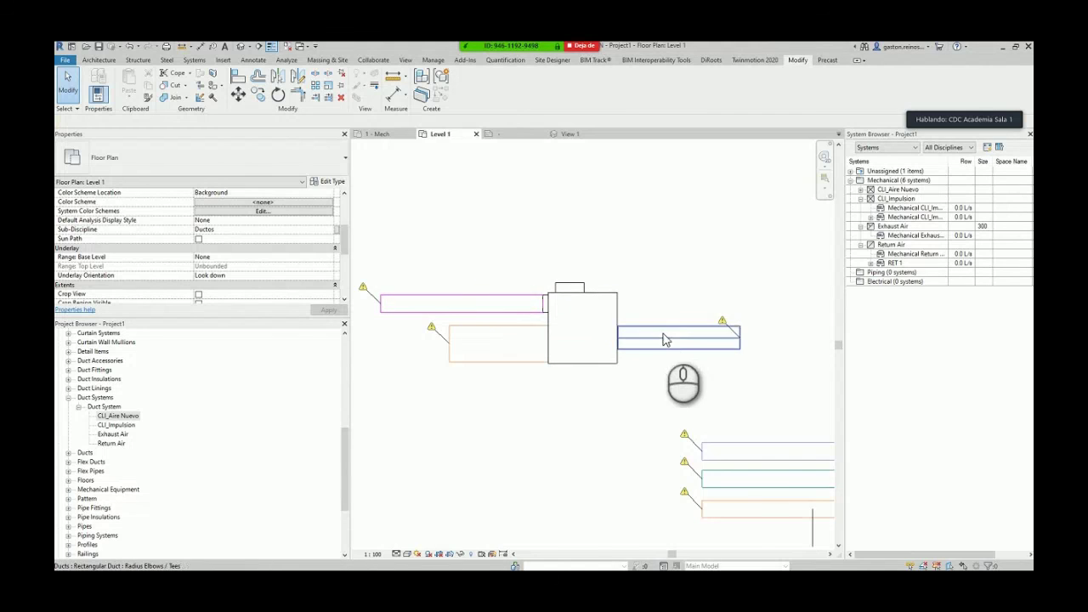
click(619, 414)
scroll(607, 369, down, 4)
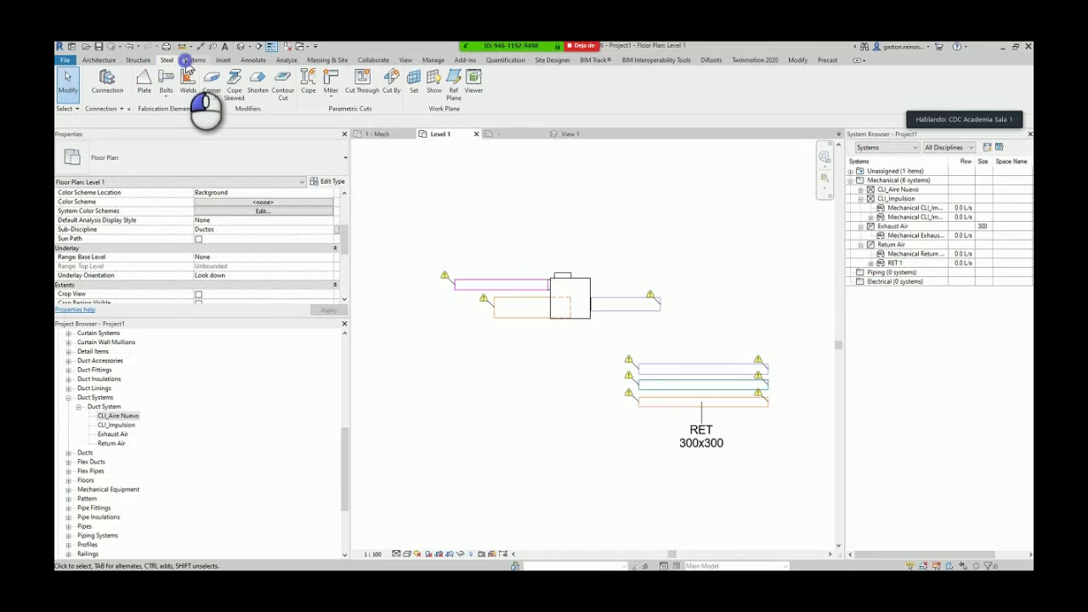
- Place two M_Supply Diffuser air terminals (600 x 600 Face 300 x 300 Connection) side by side in the space beyond the VAV unit's supply duct
click(193, 61)
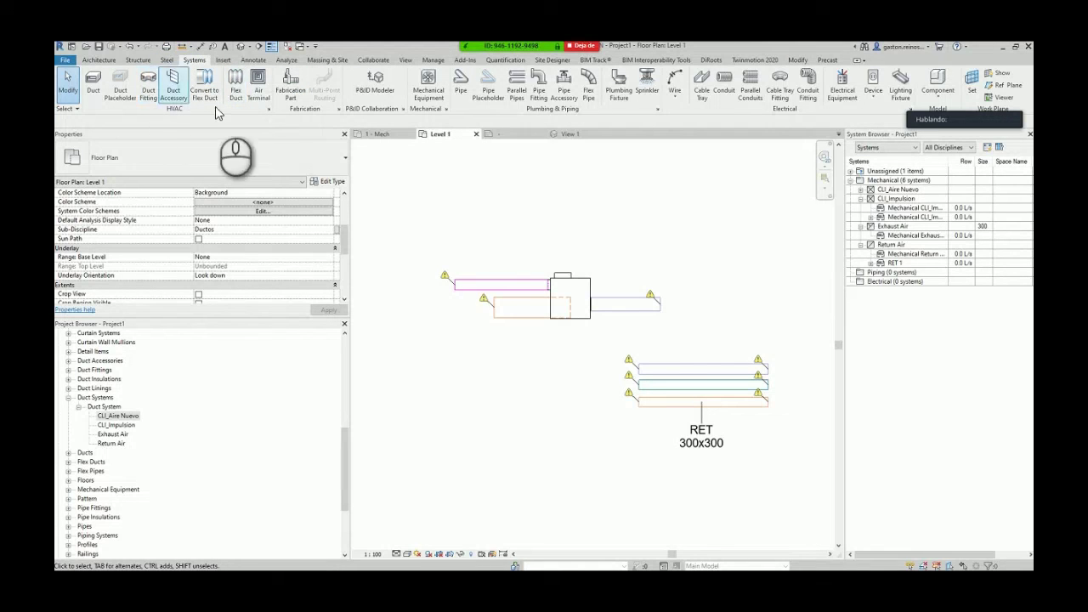
click(259, 81)
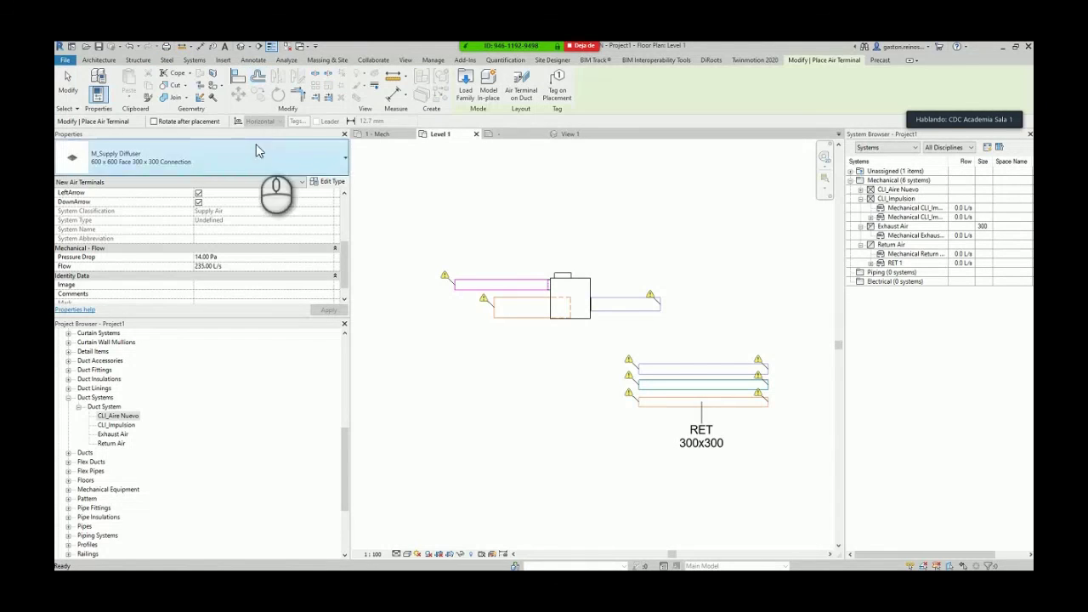
middle_drag(675, 268, 547, 235)
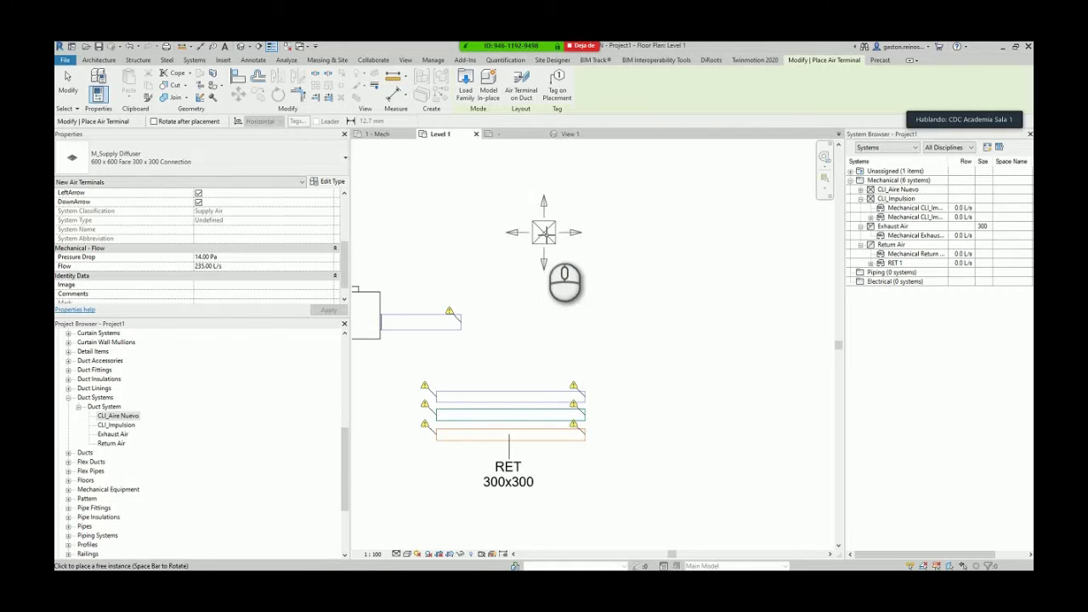
click(545, 231)
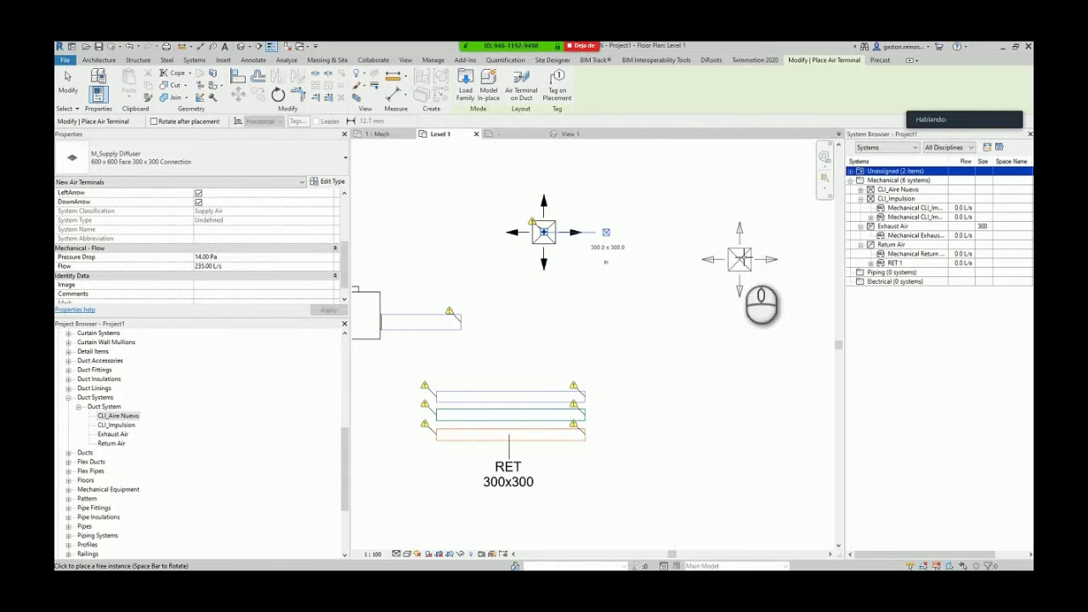
click(710, 233)
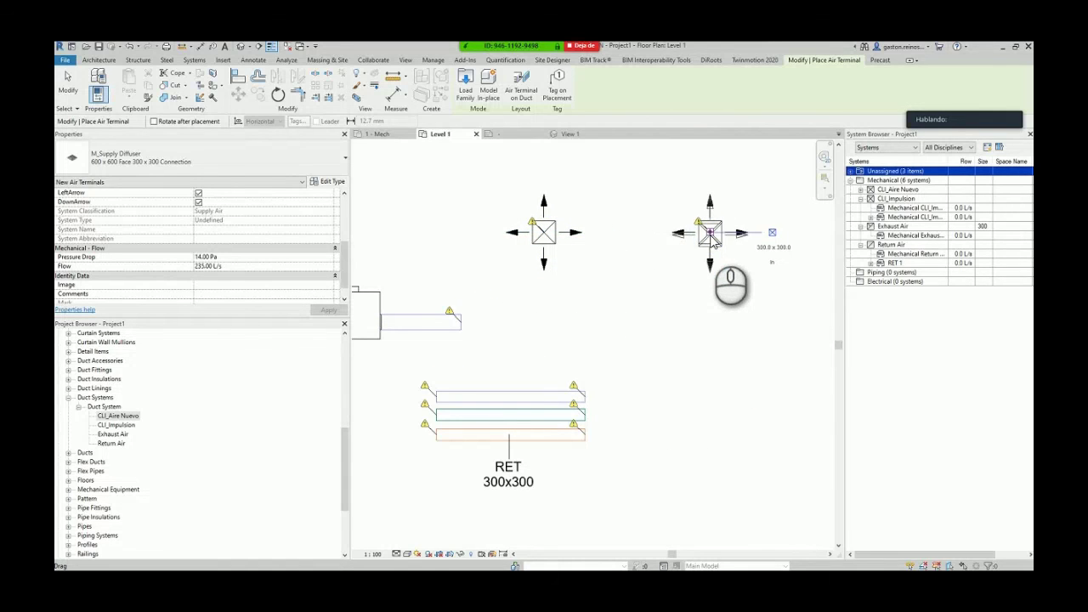
key(Escape)
key(Escape)
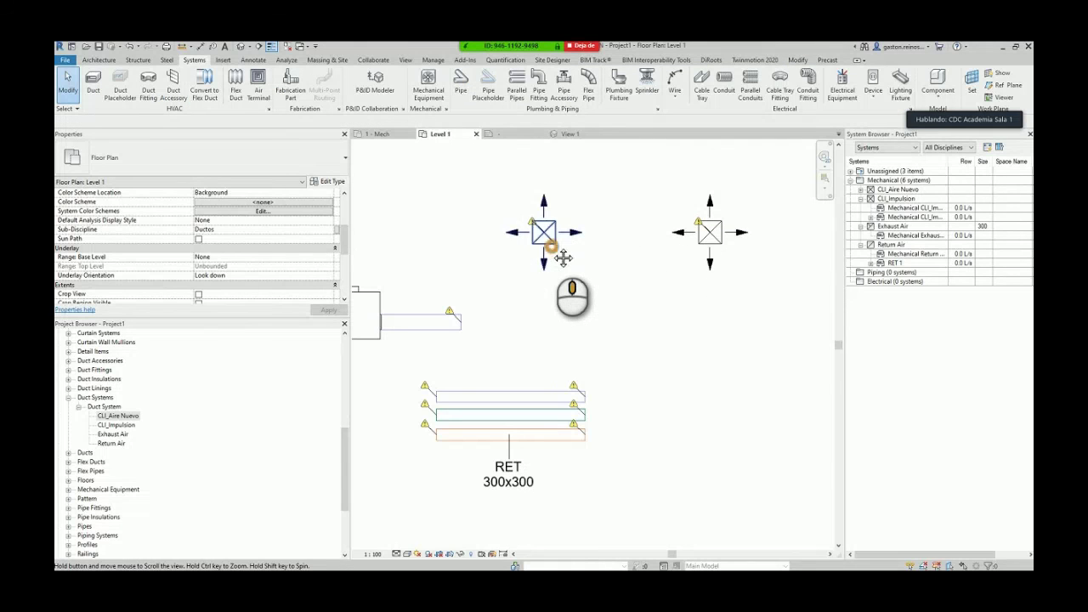
- Try to draw a 300 x 300 duct straight down from the left diffuser's connector at a middle elevation of 101.6 mm
middle_drag(566, 253, 576, 257)
click(562, 245)
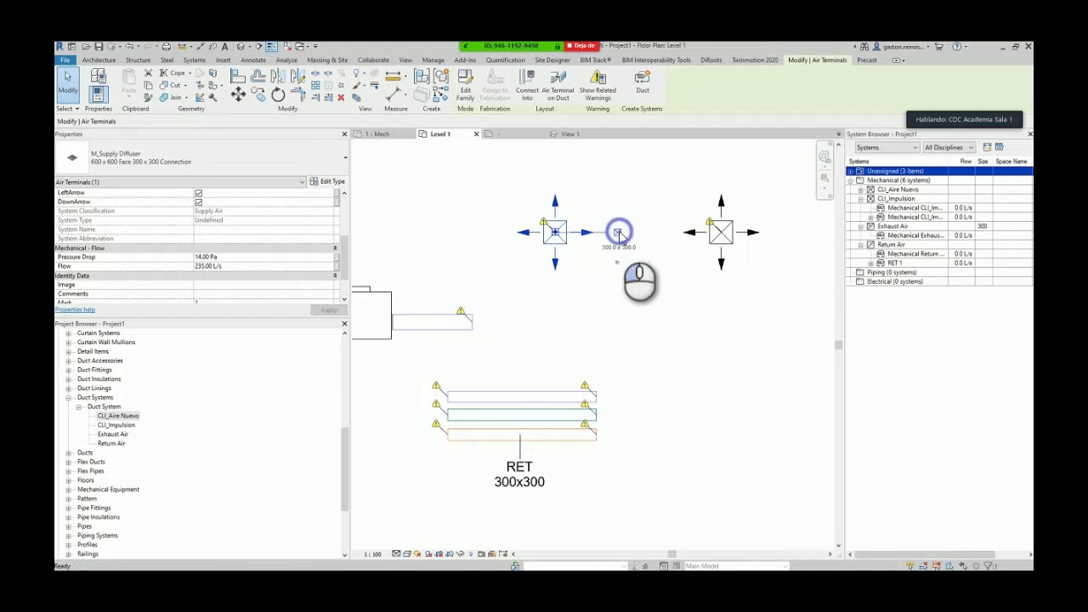
click(619, 234)
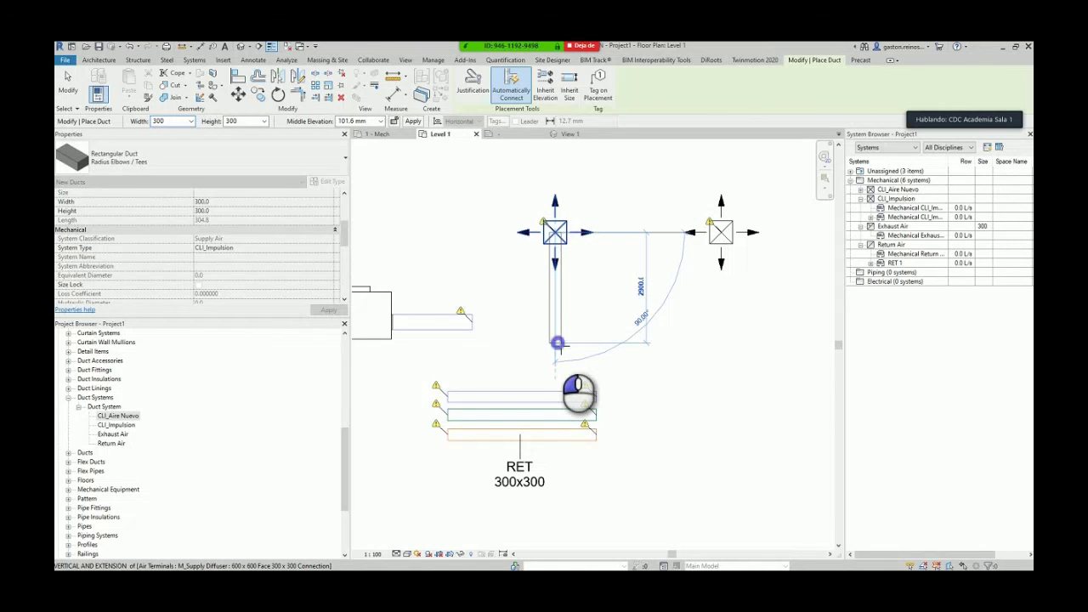
click(558, 344)
key(Escape)
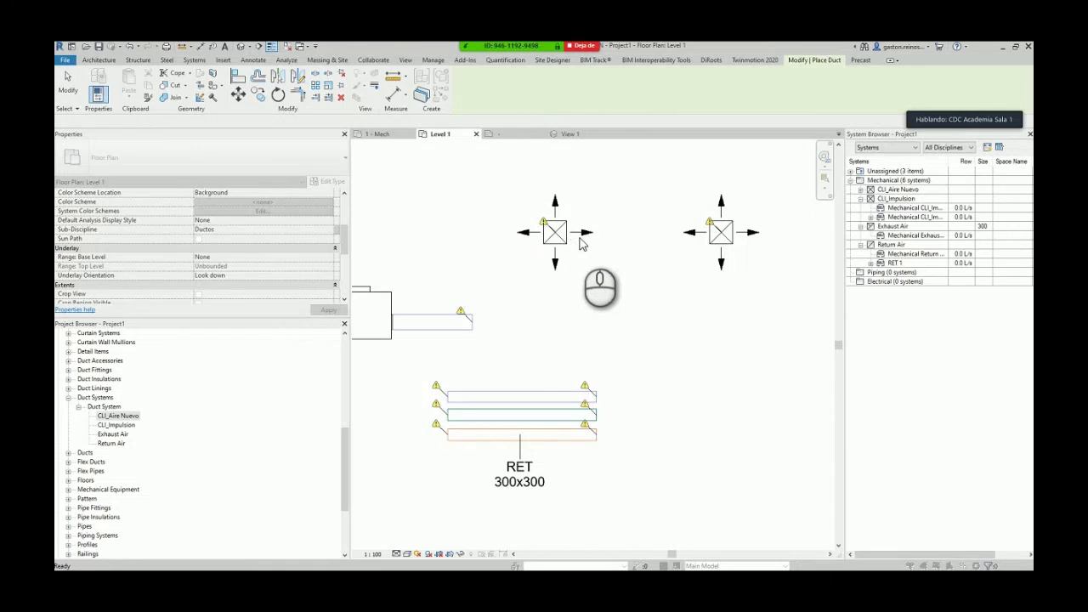
key(Escape)
- Draw a 300 x 300 duct from the left diffuser at 2750 mm middle elevation, running up and turning right past the second diffuser
click(564, 288)
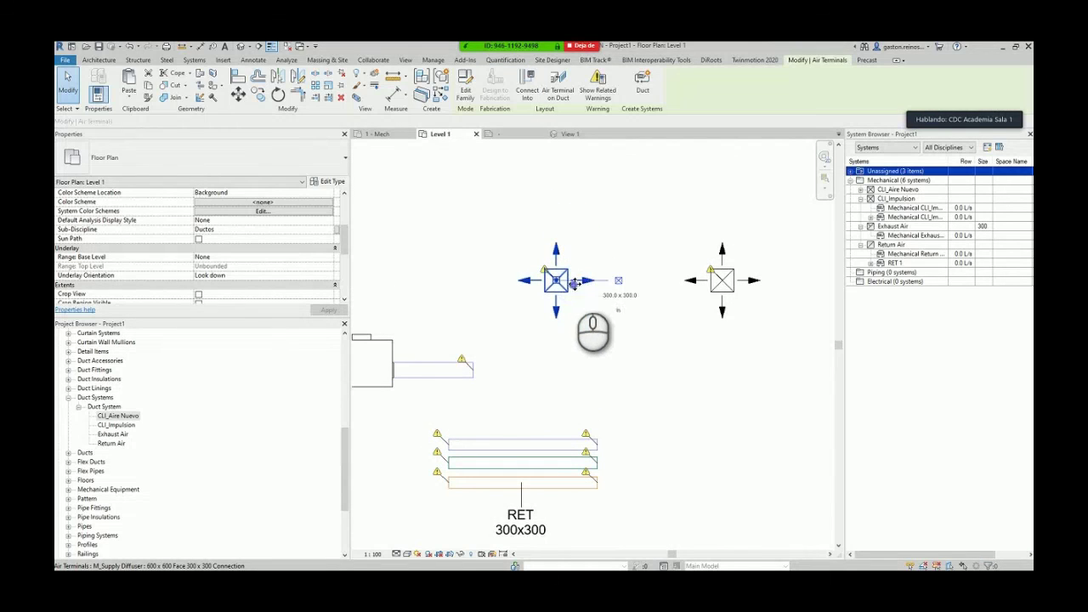
click(617, 280)
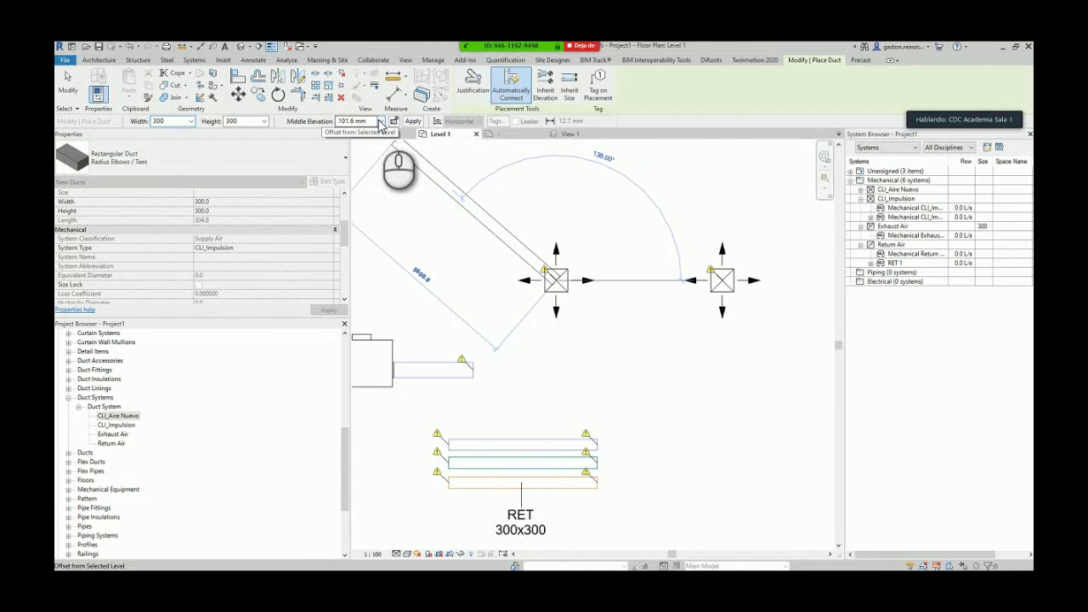
click(361, 147)
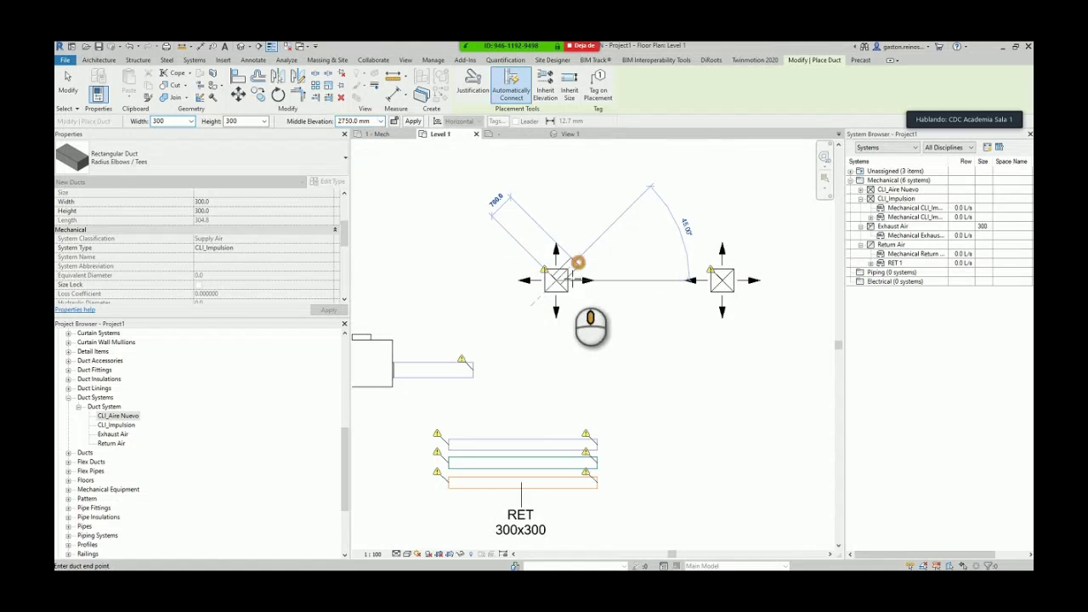
middle_drag(568, 277, 527, 257)
click(540, 226)
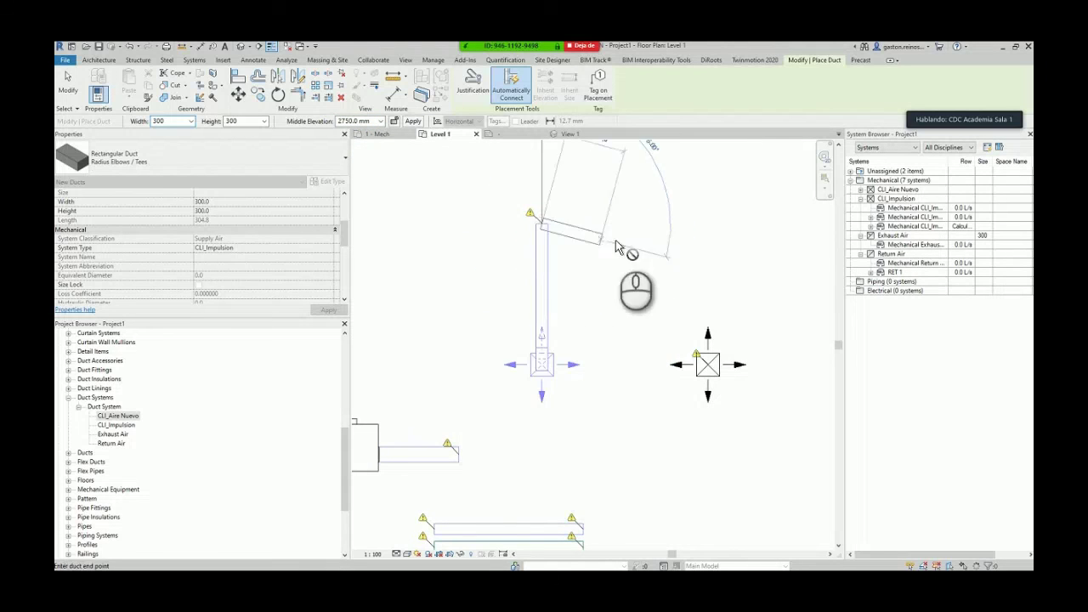
click(779, 226)
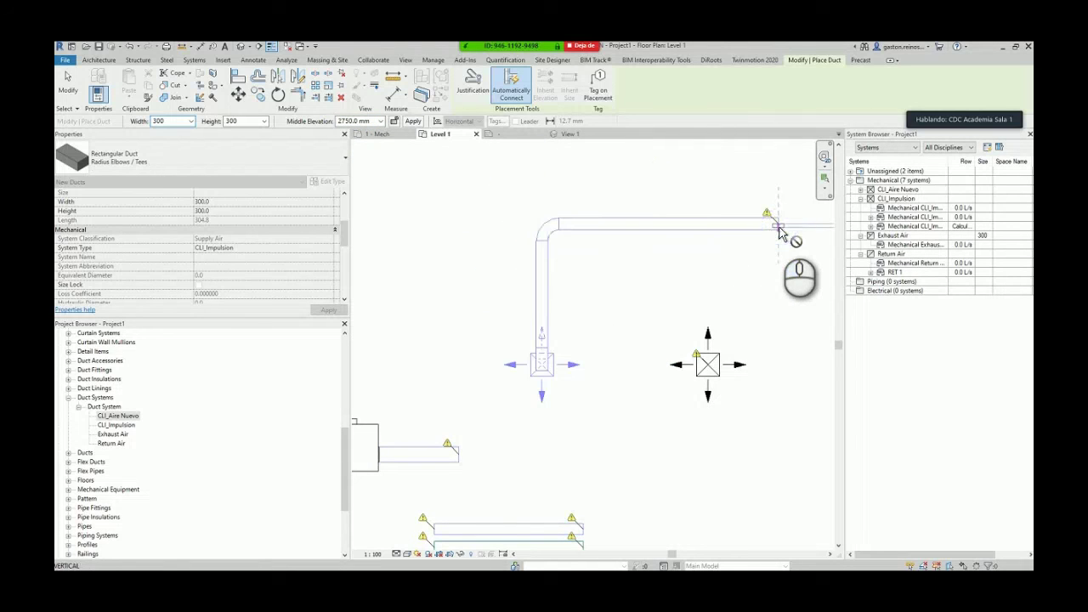
key(Escape)
key(Escape)
scroll(640, 312, down, 1)
middle_drag(641, 313, 618, 282)
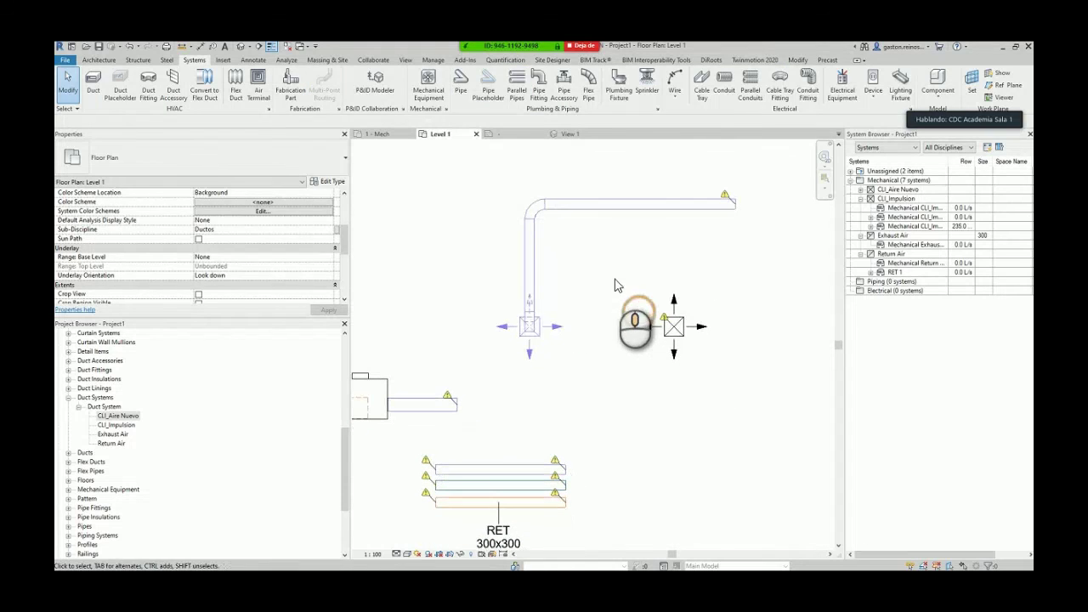
- Set the flow of the left supply diffuser to 500 L/s
click(530, 330)
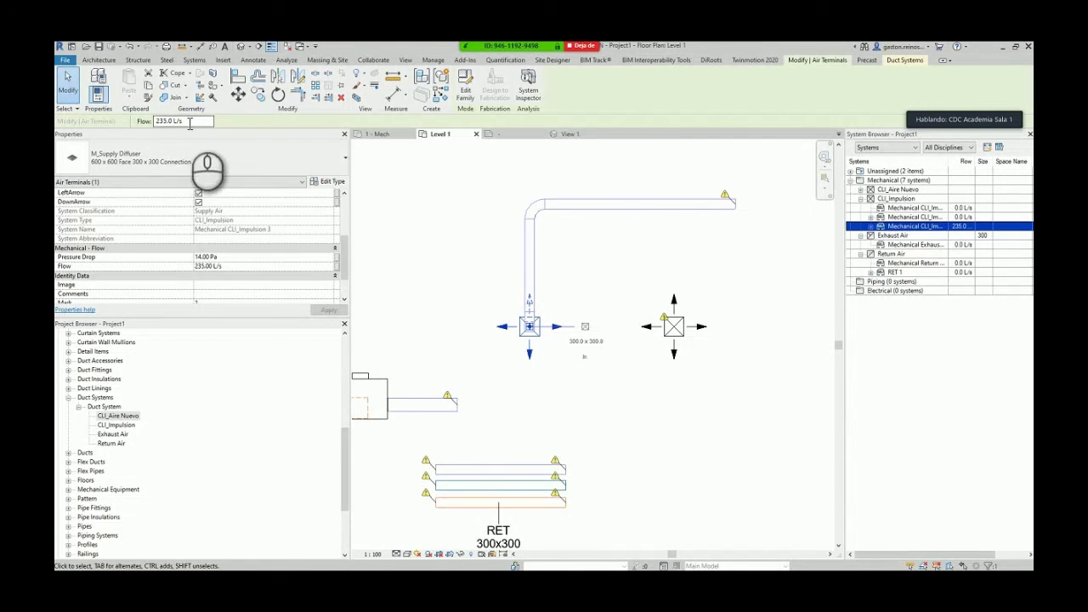
scroll(280, 250, down, 3)
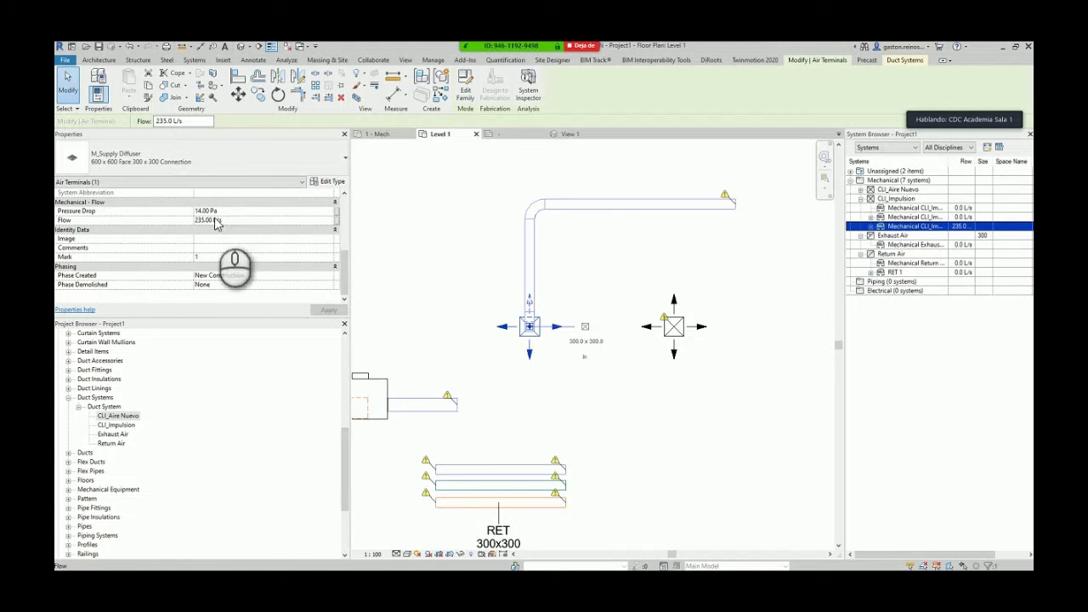
scroll(223, 251, up, 2)
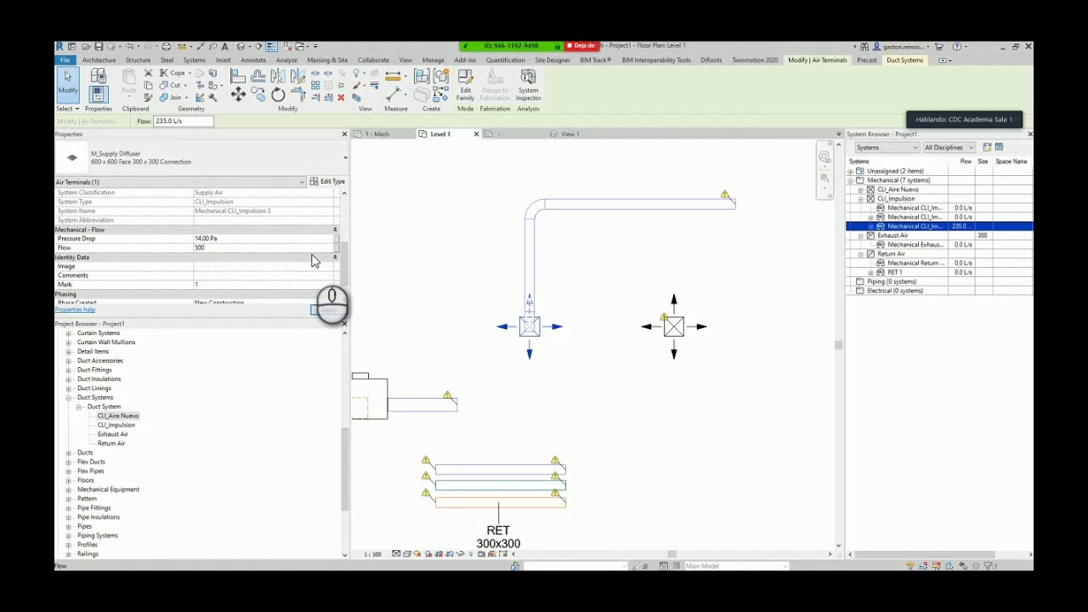
middle_drag(693, 375, 662, 407)
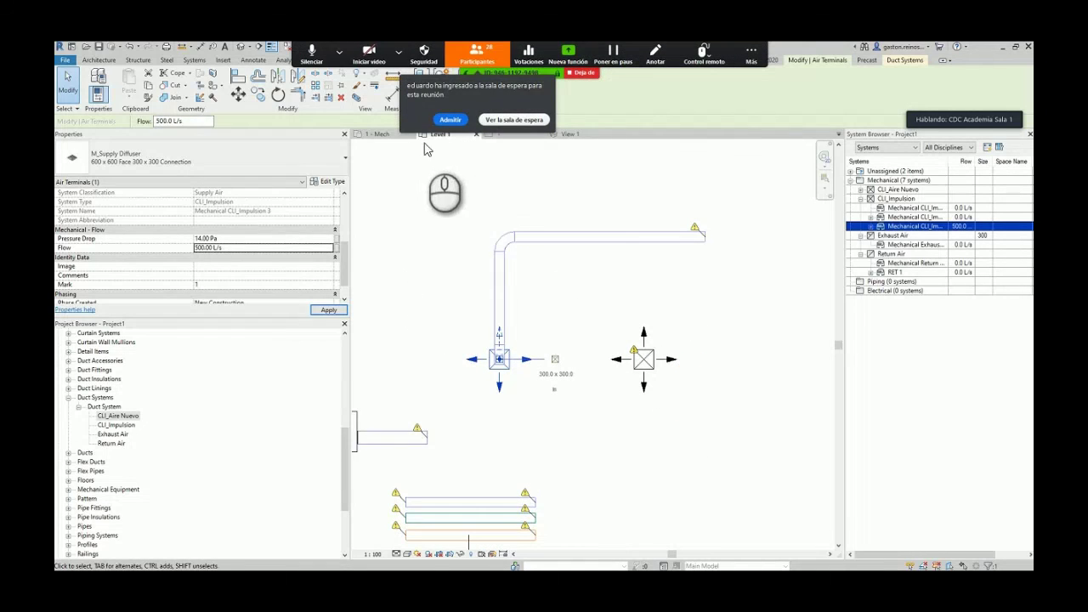
click(451, 120)
click(664, 378)
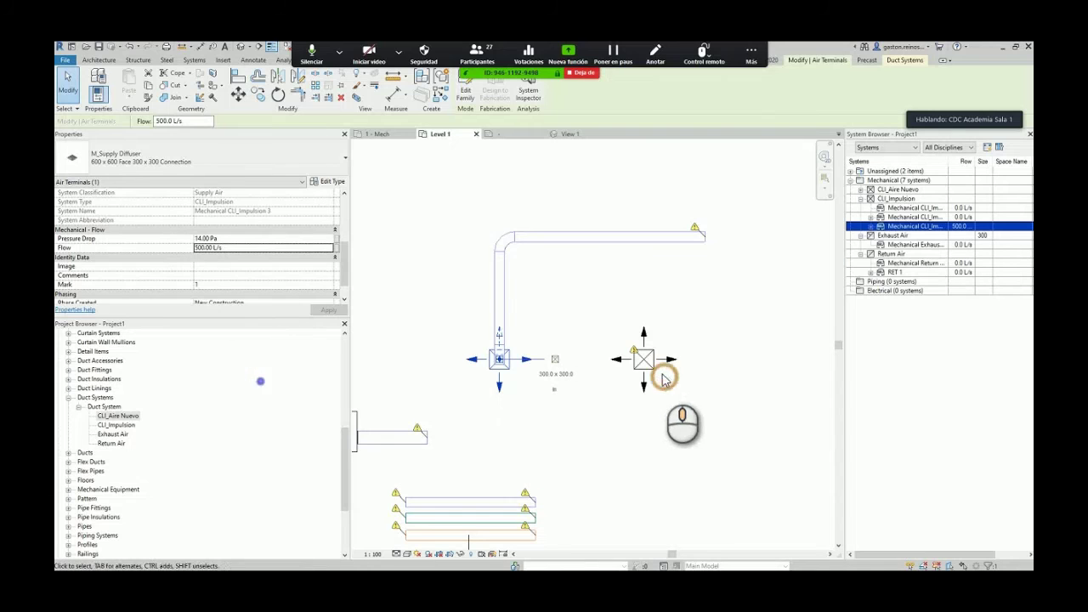
- Set the flow of the unconnected right supply diffuser to 500 L/s
click(647, 361)
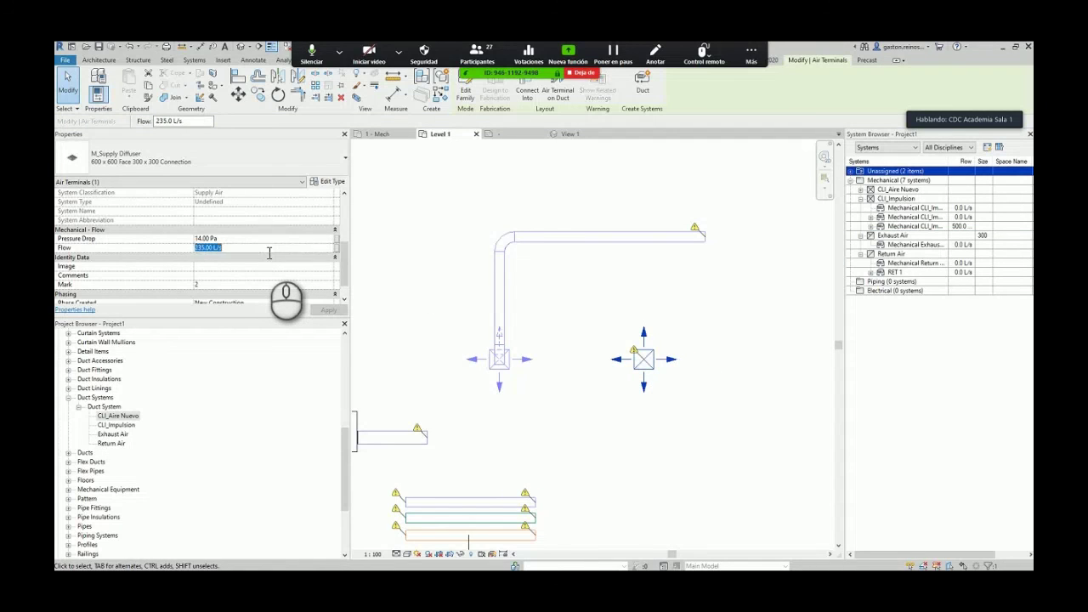
text(500)
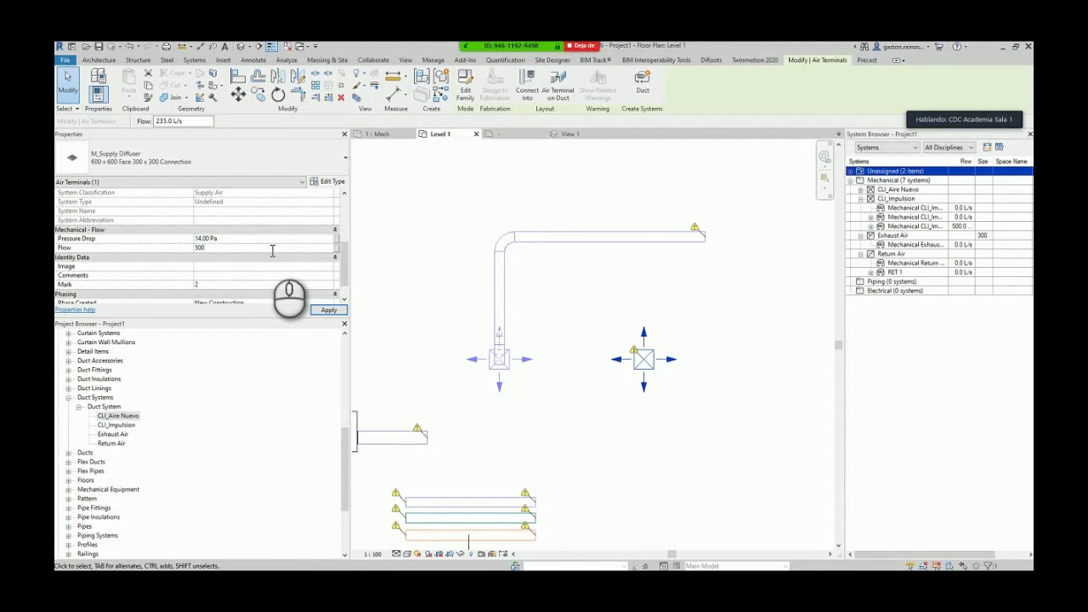
key(Return)
click(727, 386)
middle_drag(695, 323, 664, 370)
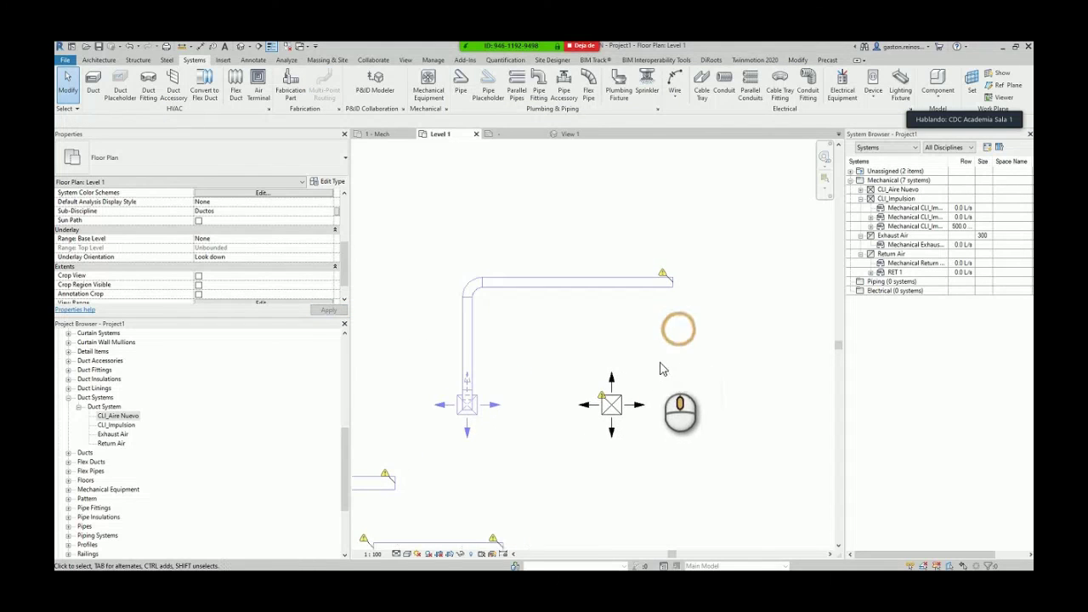
- Connect the right supply diffuser into the horizontal duct above it using Connect Into
click(612, 405)
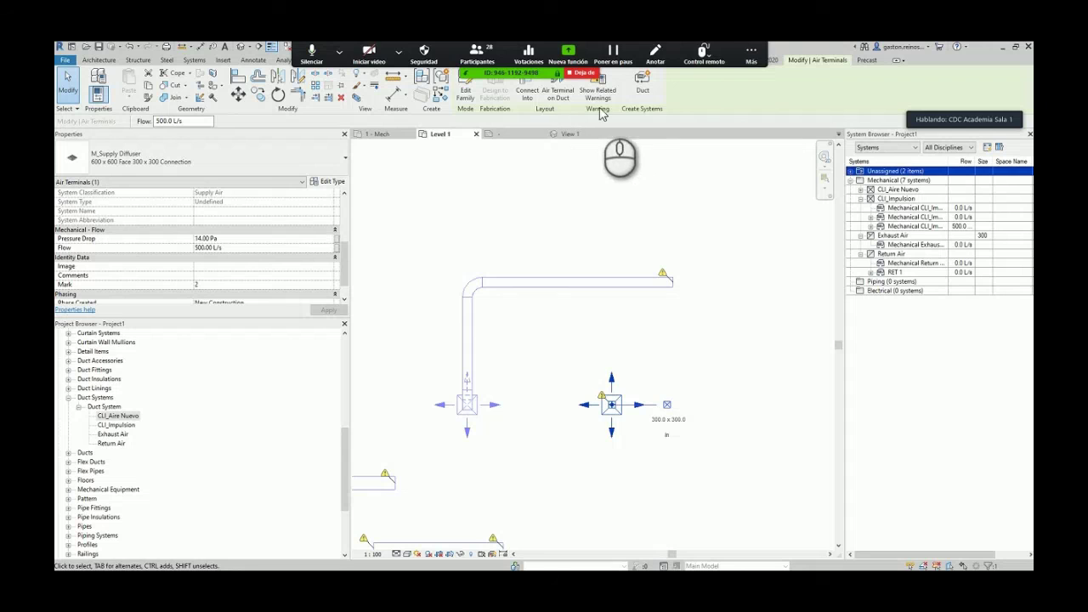
click(527, 92)
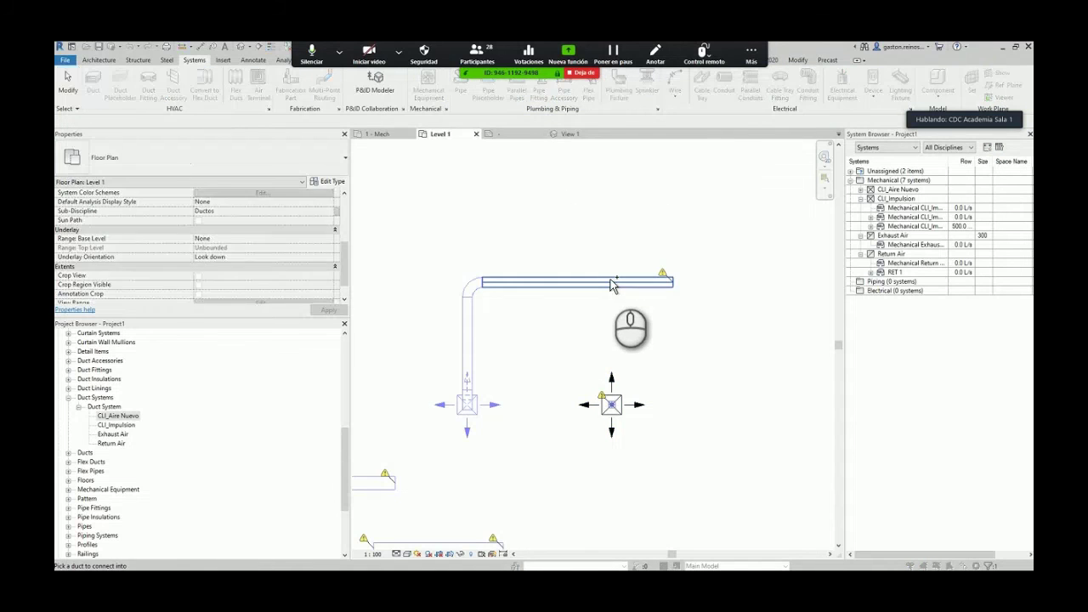
click(612, 281)
scroll(649, 329, down, 2)
middle_drag(649, 329, 652, 305)
middle_drag(625, 363, 678, 307)
middle_drag(629, 263, 646, 346)
middle_drag(666, 287, 575, 301)
scroll(496, 276, up, 1)
middle_drag(490, 271, 629, 242)
- Examine the mechanical flow properties of the two vertical branch ducts serving the diffusers
click(577, 287)
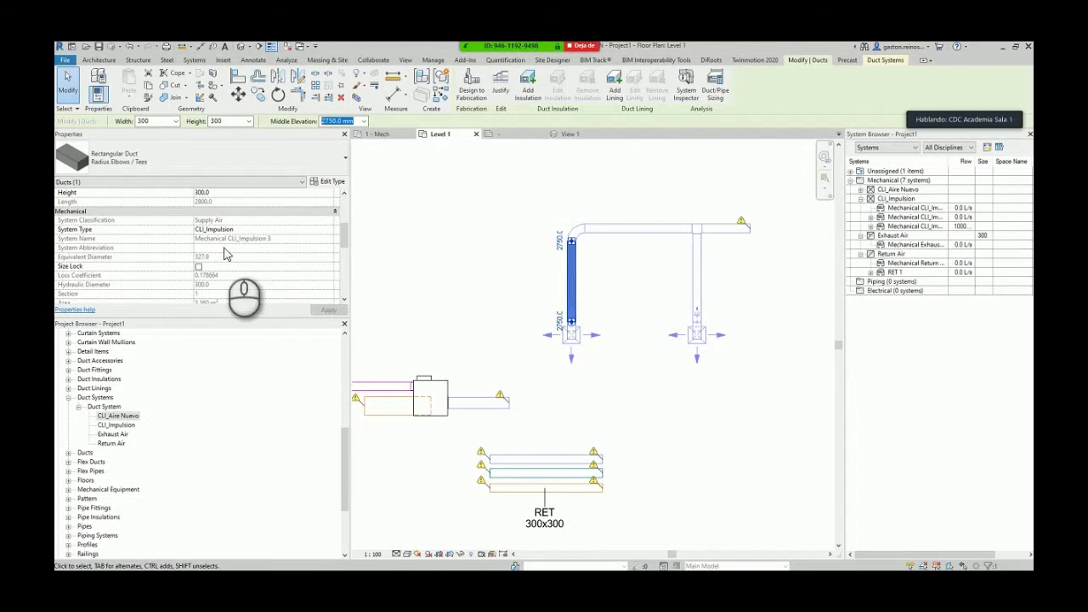
scroll(226, 253, down, 3)
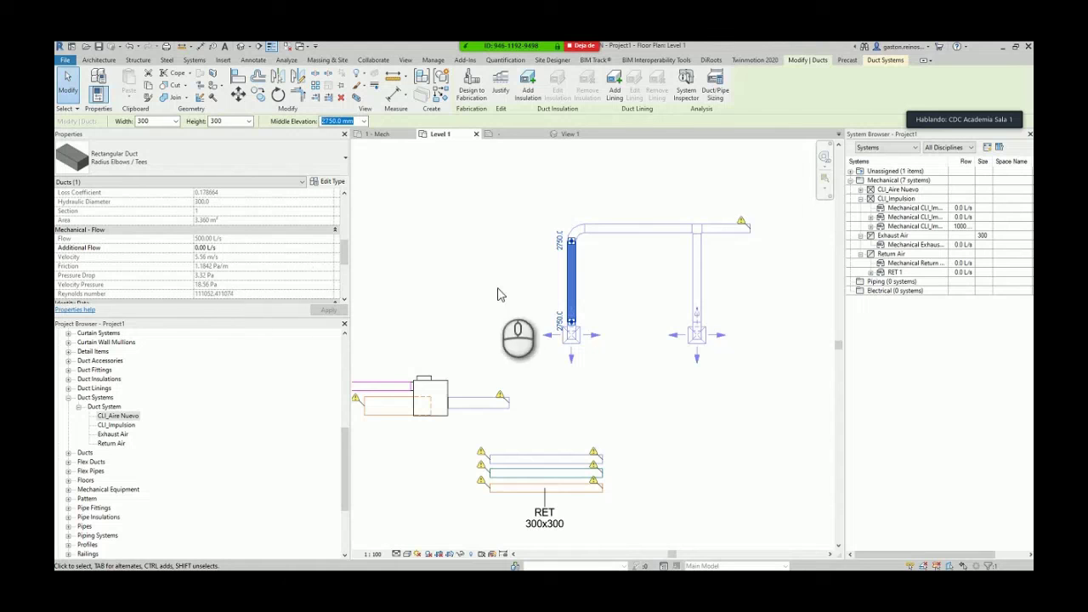
click(631, 319)
middle_drag(688, 297, 554, 356)
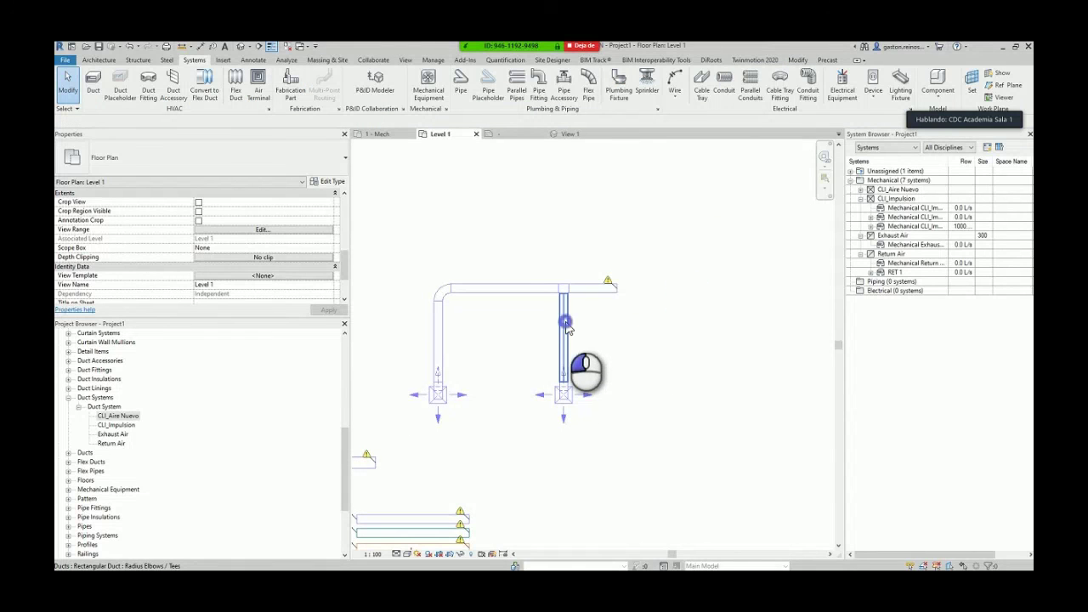
click(564, 326)
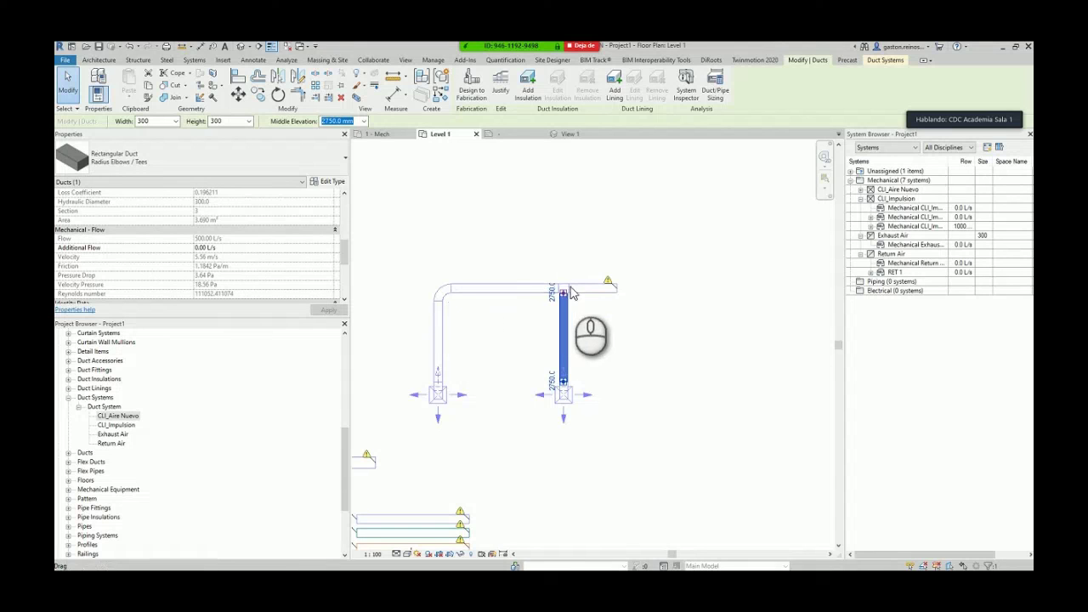
- Examine the flow properties of the horizontal ducts on each side of the tee above the right diffuser
click(486, 288)
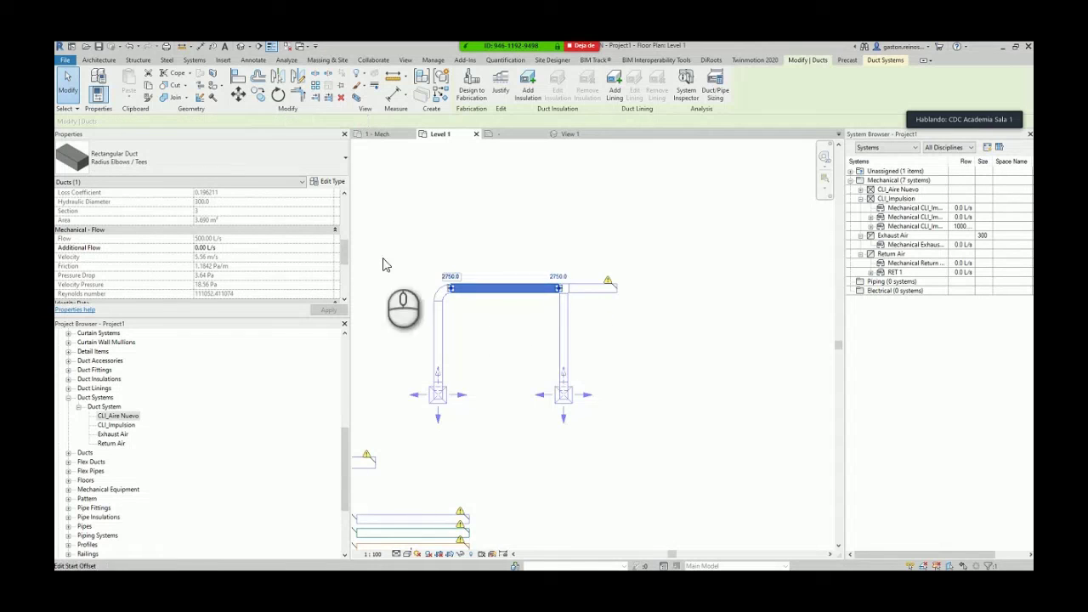
click(563, 340)
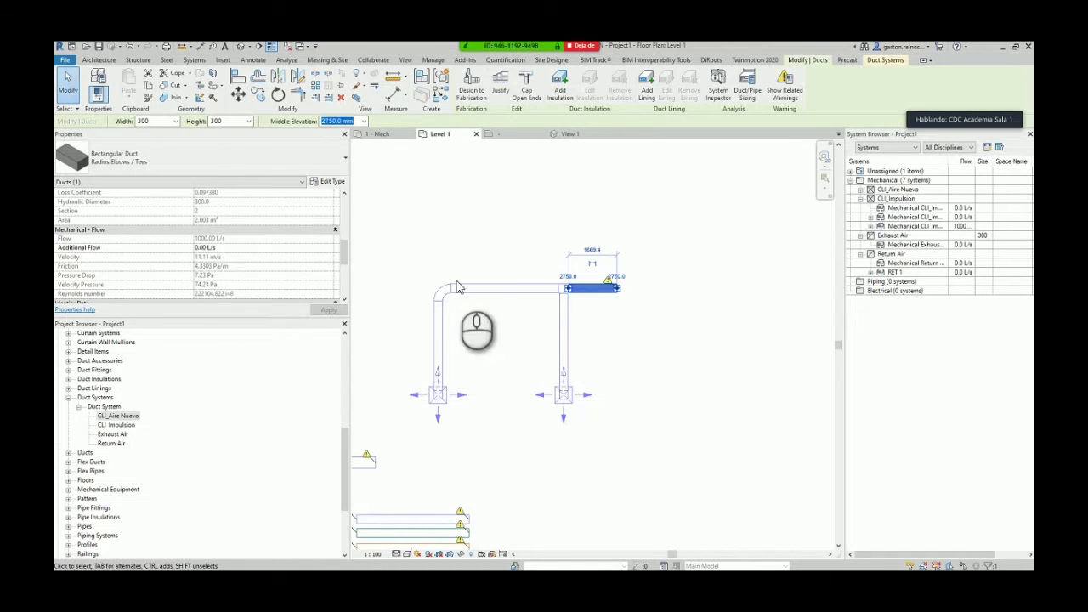
mouse_move(554, 310)
middle_down()
mouse_move(481, 320)
mouse_move(418, 306)
mouse_move(550, 303)
middle_up()
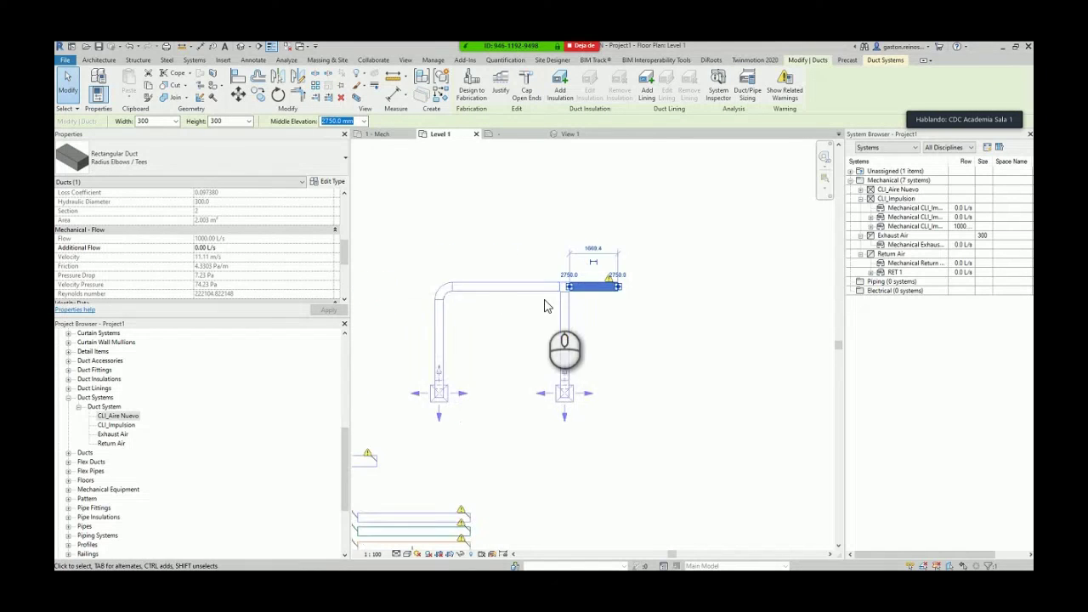
- Resize the open-ended horizontal duct and its tee to 500 mm wide by 500 mm high, and check the duct's velocity
scroll(550, 297, up, 3)
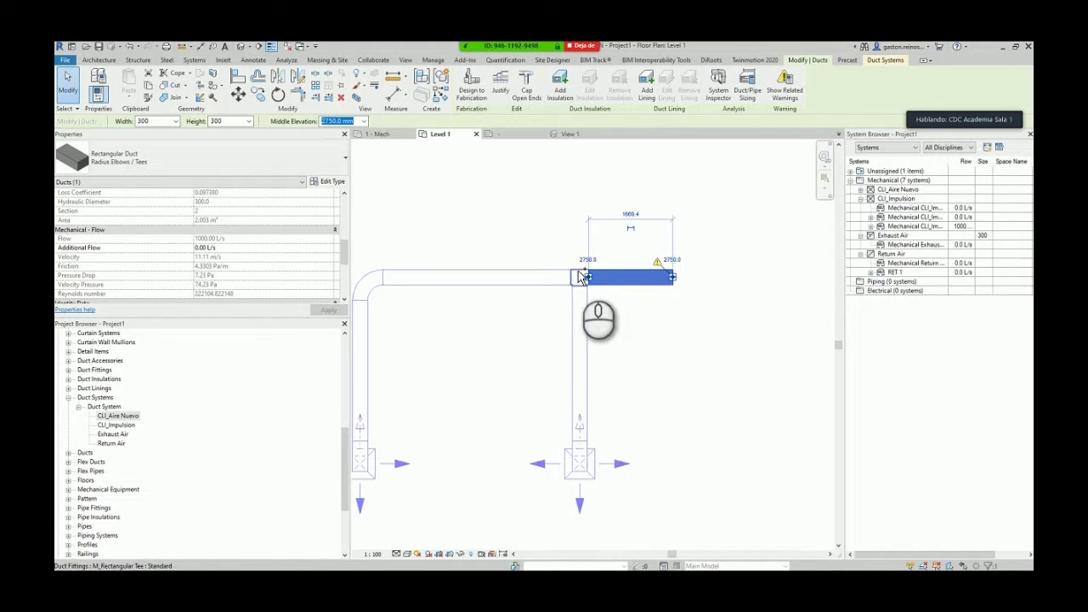
ctrl+click(581, 277)
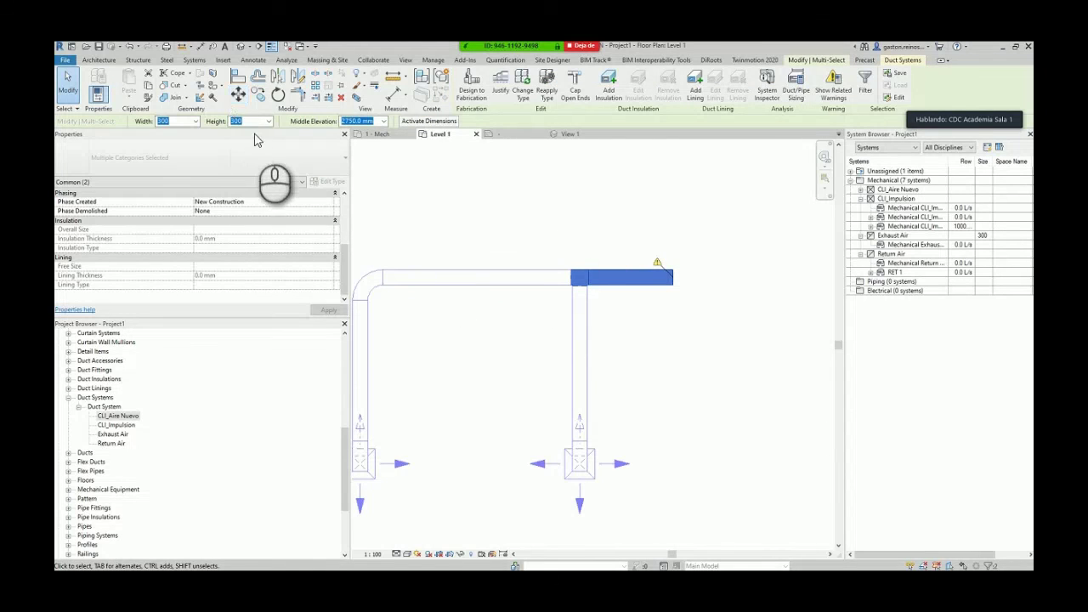
click(195, 122)
click(161, 192)
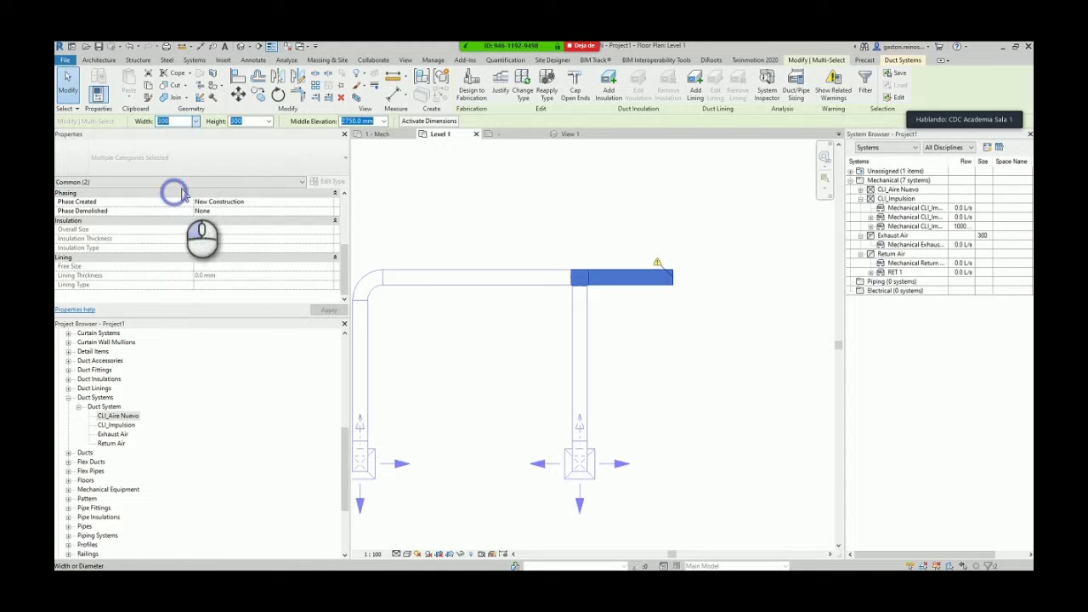
click(269, 121)
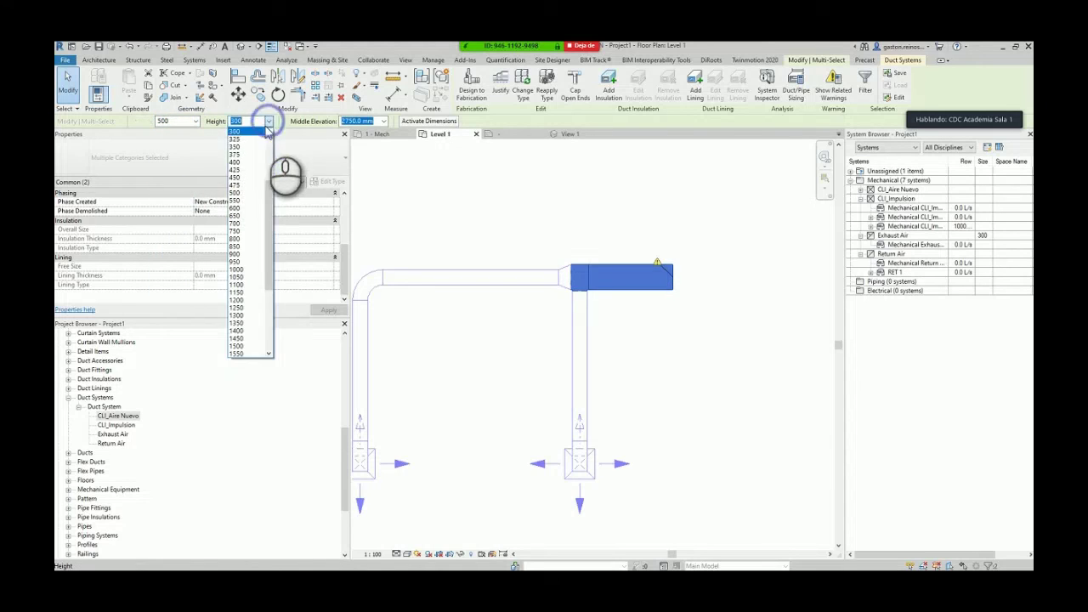
click(250, 194)
click(648, 340)
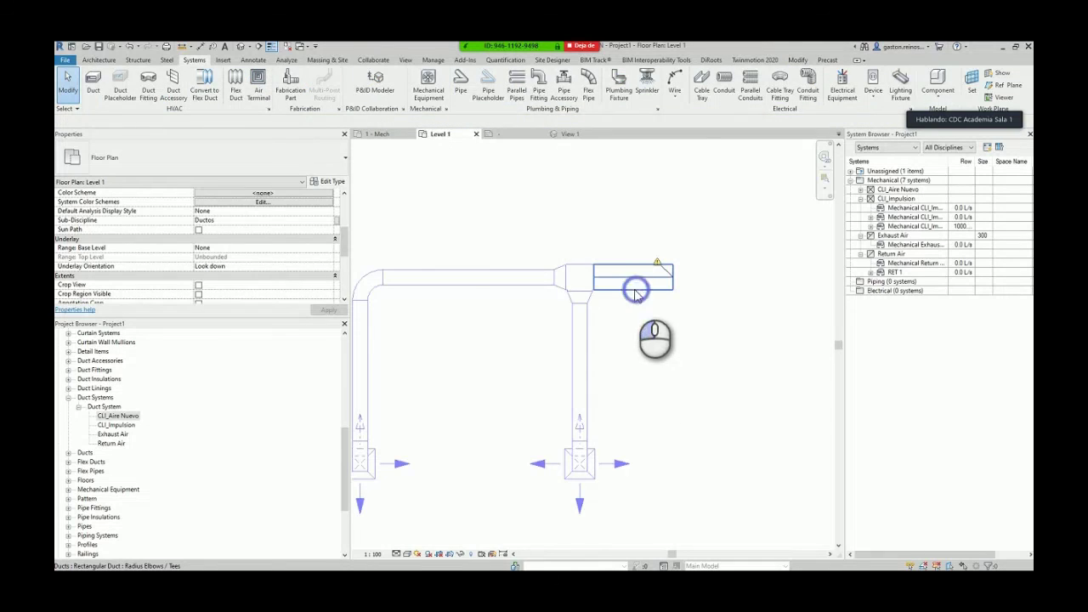
click(636, 292)
scroll(243, 274, down, 3)
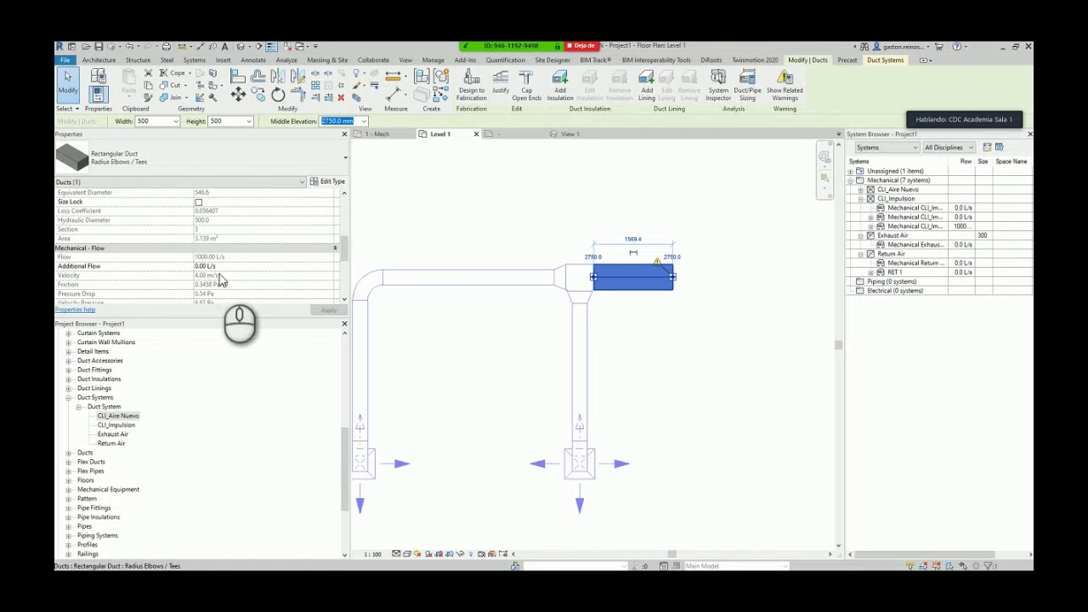
- Isolate the complete two-diffuser duct network in a 3D view and orbit it to an isometric orientation
click(685, 352)
scroll(644, 332, down, 2)
middle_drag(642, 332, 625, 316)
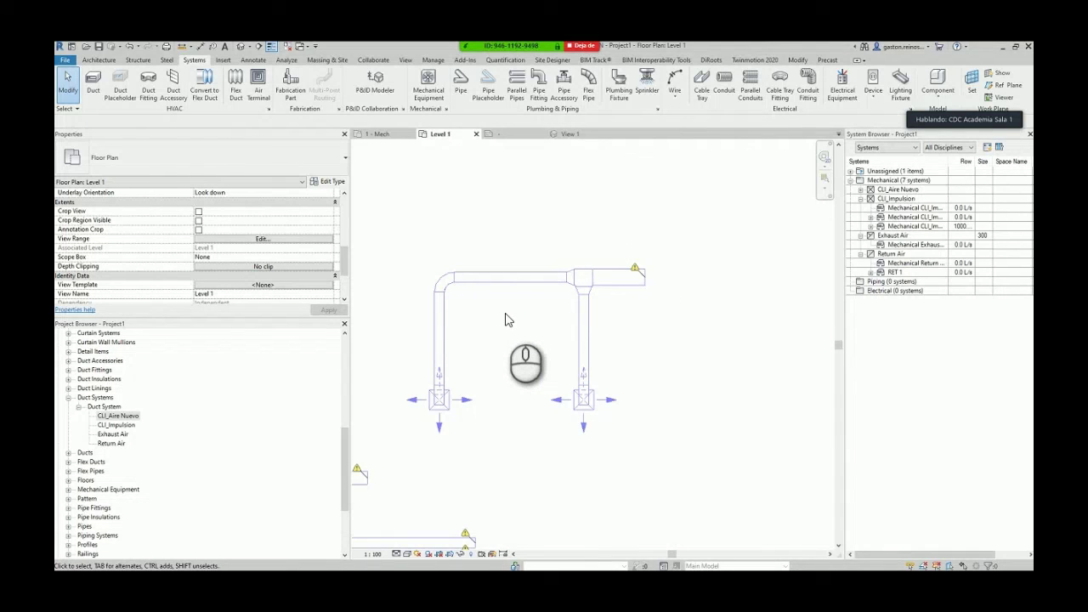
middle_drag(619, 331, 656, 267)
scroll(657, 269, down, 1)
middle_drag(657, 271, 634, 308)
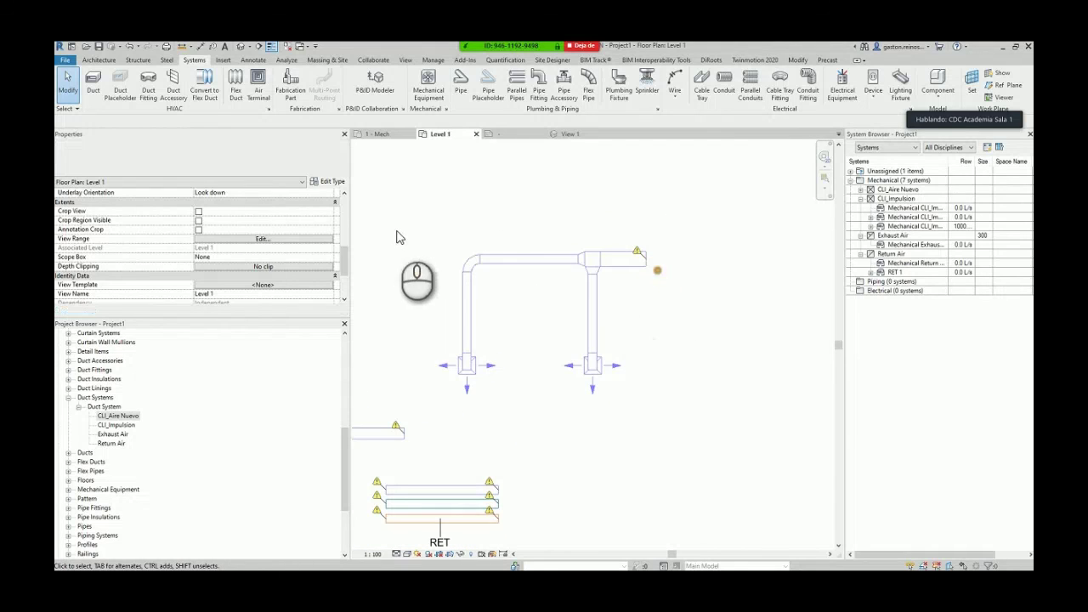
drag(396, 212, 718, 402)
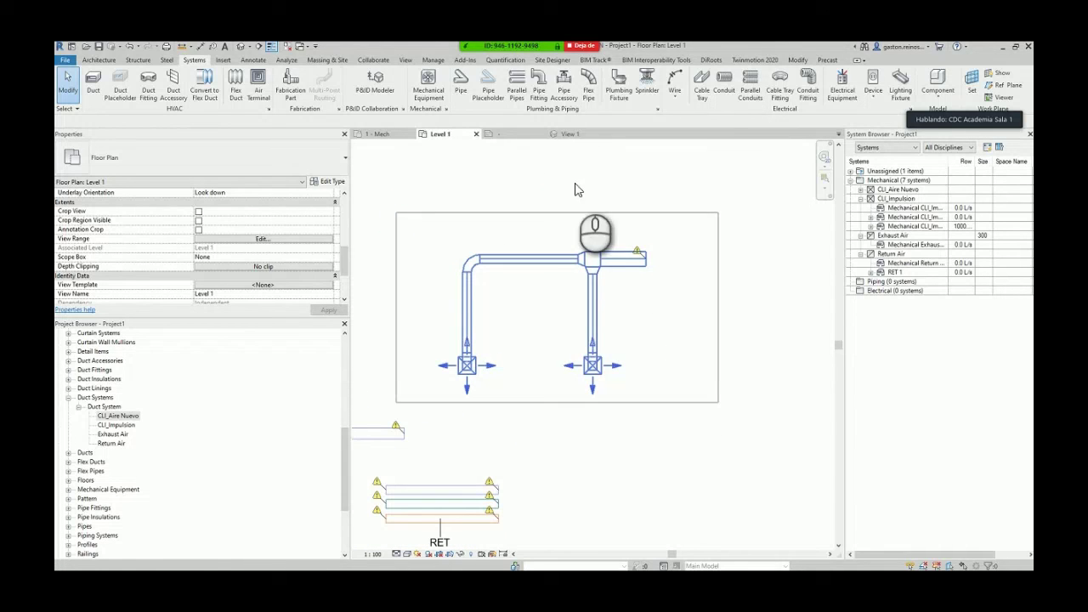
click(593, 258)
click(359, 99)
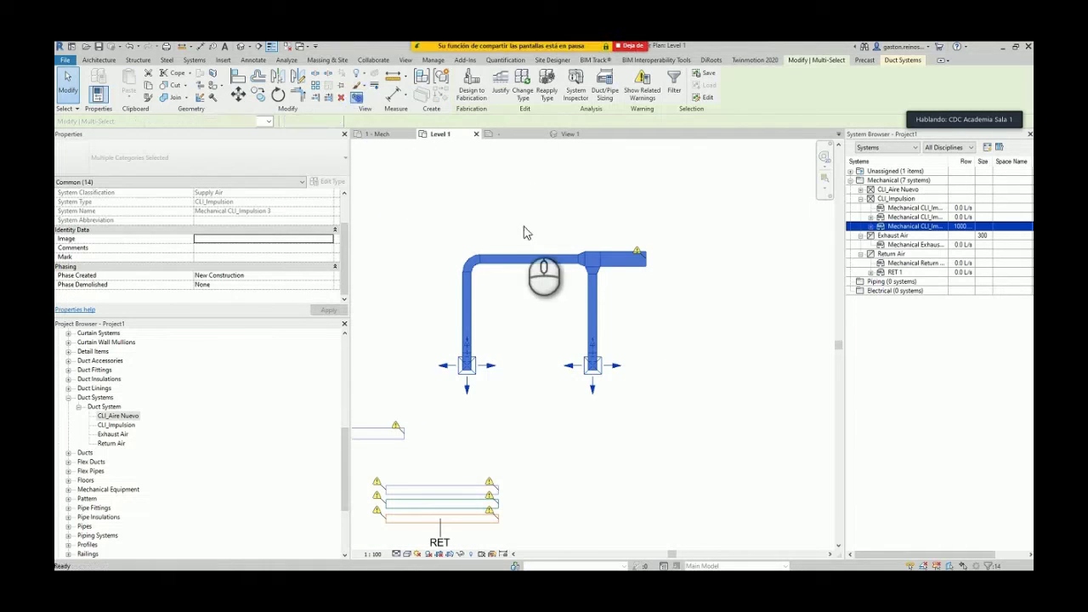
shift+middle_drag(568, 318, 638, 263)
click(637, 258)
shift+middle_drag(687, 321, 443, 312)
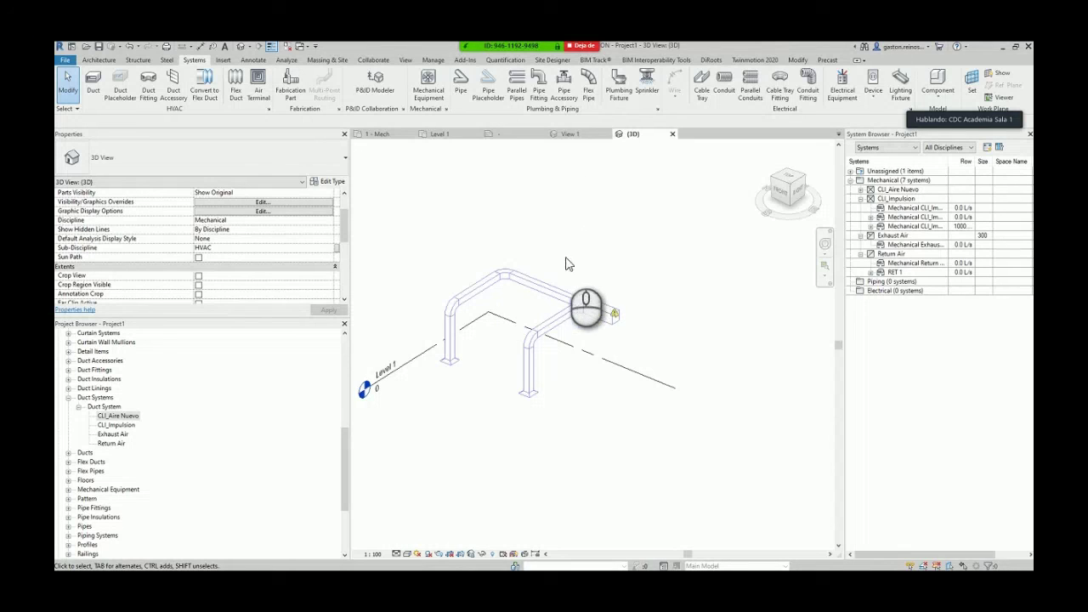
click(597, 239)
- Size the whole connected supply duct network by velocity only at 6.0 m/s, with branch sizing set to Match Connector Size
key(Tab)
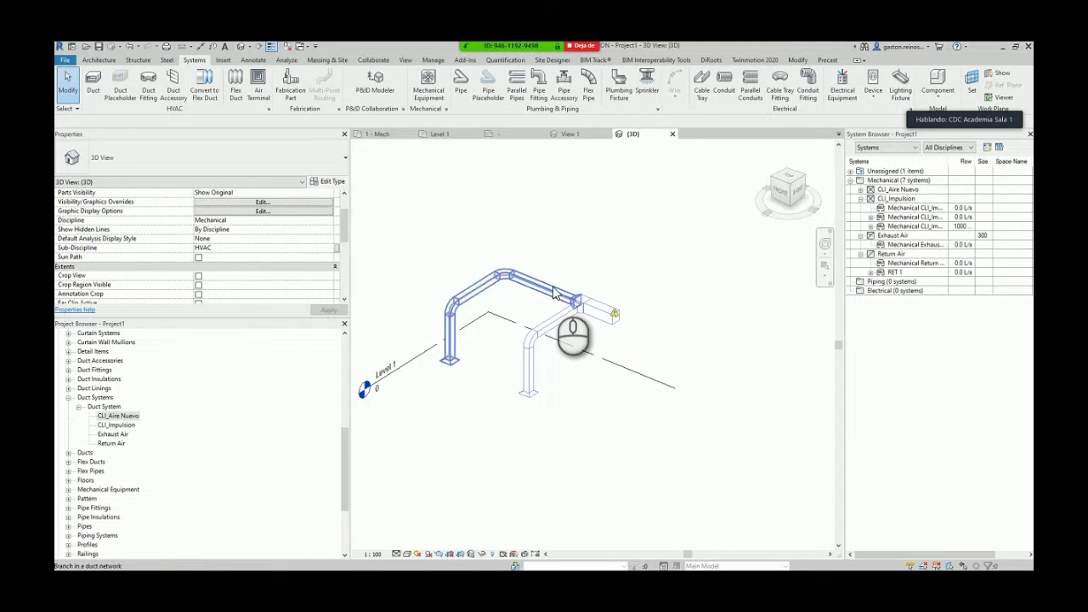
click(553, 292)
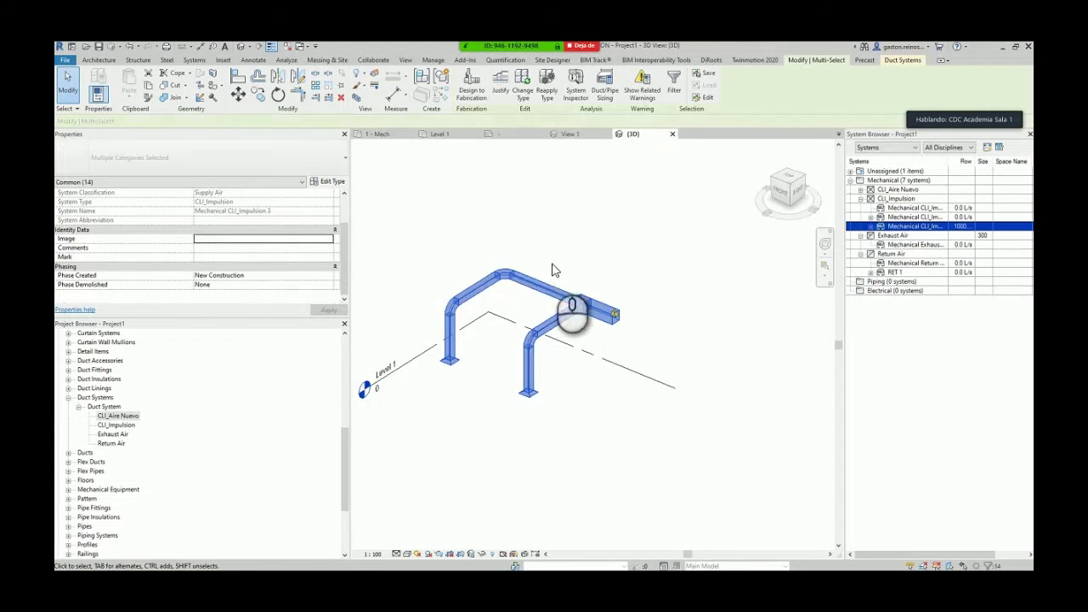
click(897, 62)
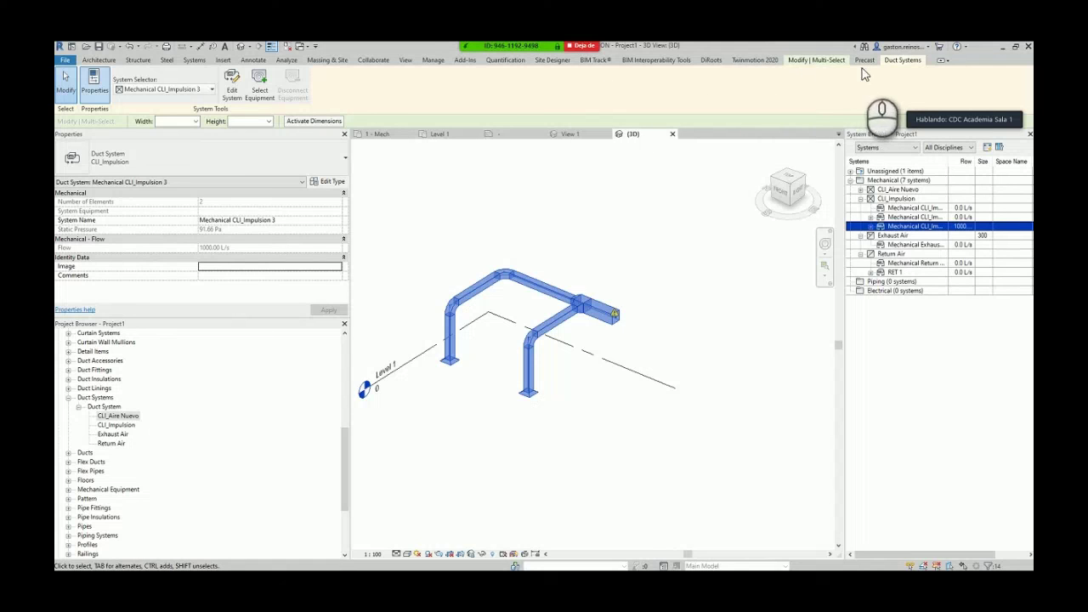
click(800, 61)
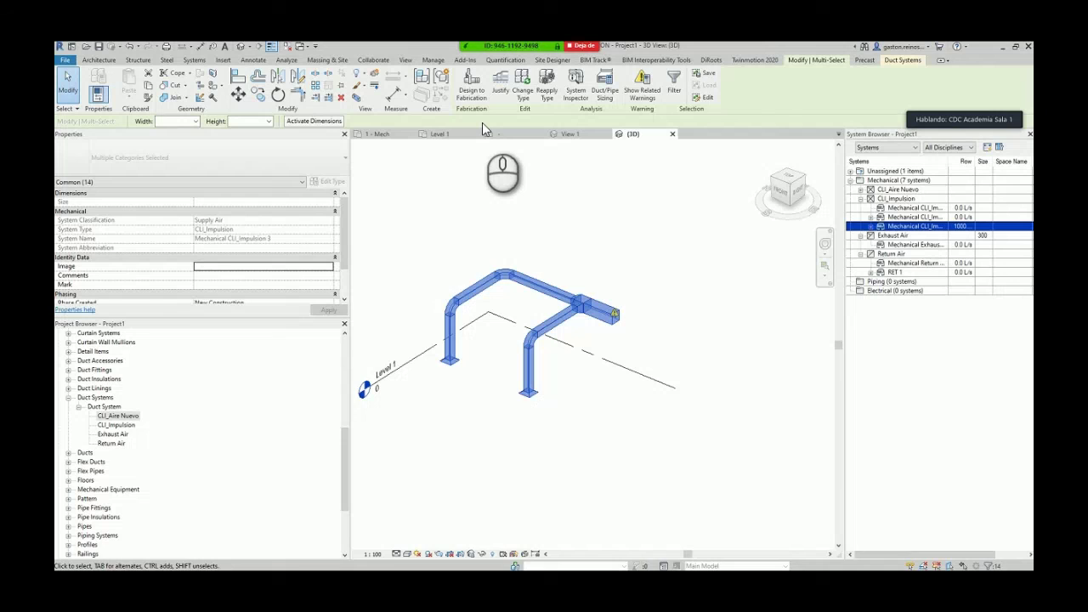
click(610, 89)
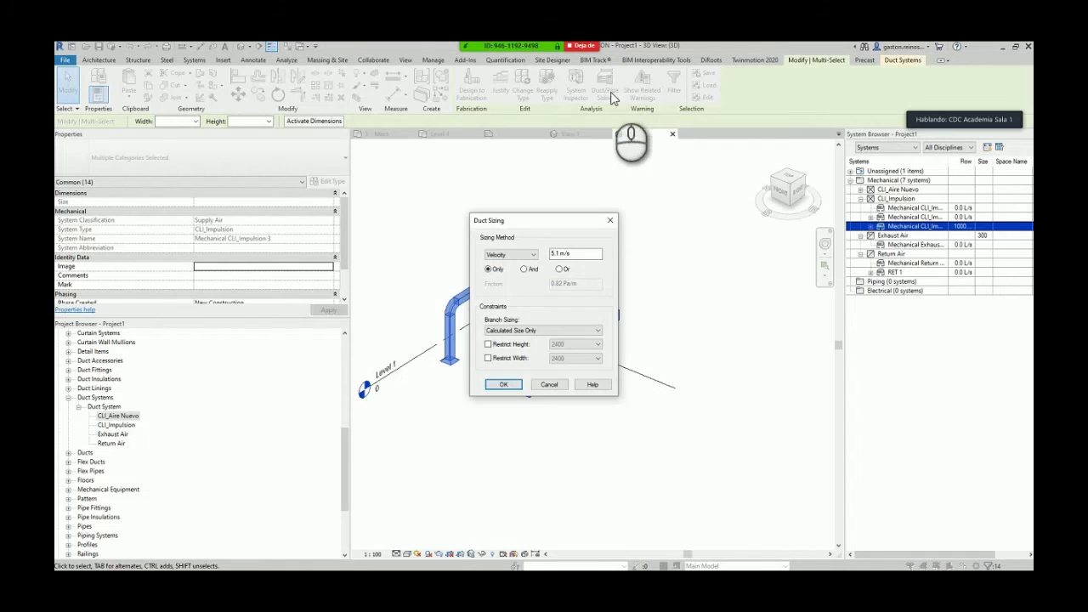
drag(544, 218, 697, 210)
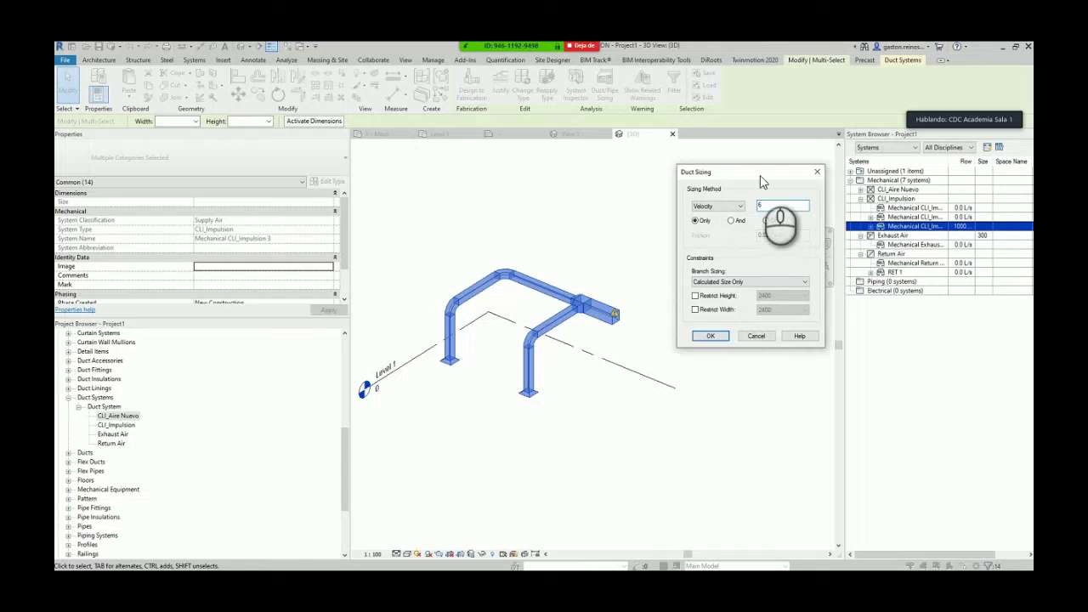
drag(761, 175, 741, 171)
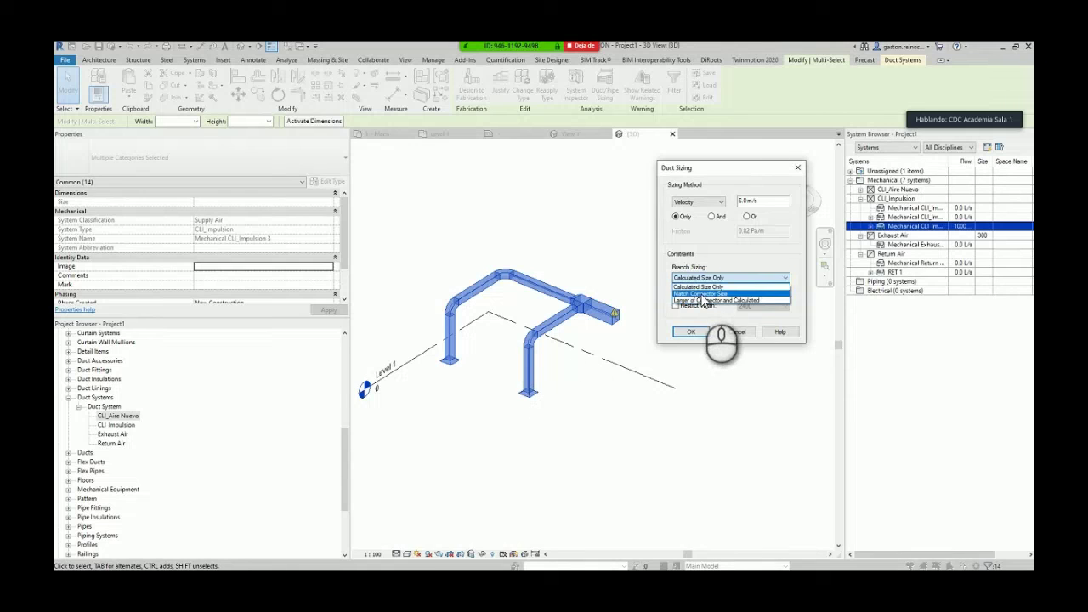
click(700, 294)
click(691, 331)
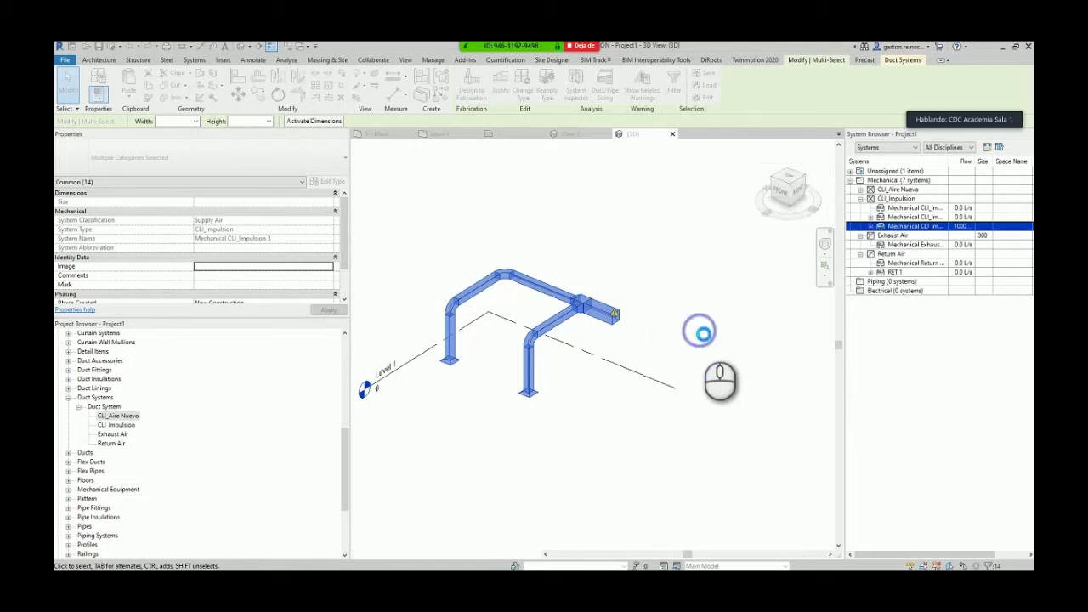
- Examine the new dimensions of the open-ended main duct in isometric and top orientations
scroll(605, 296, up, 4)
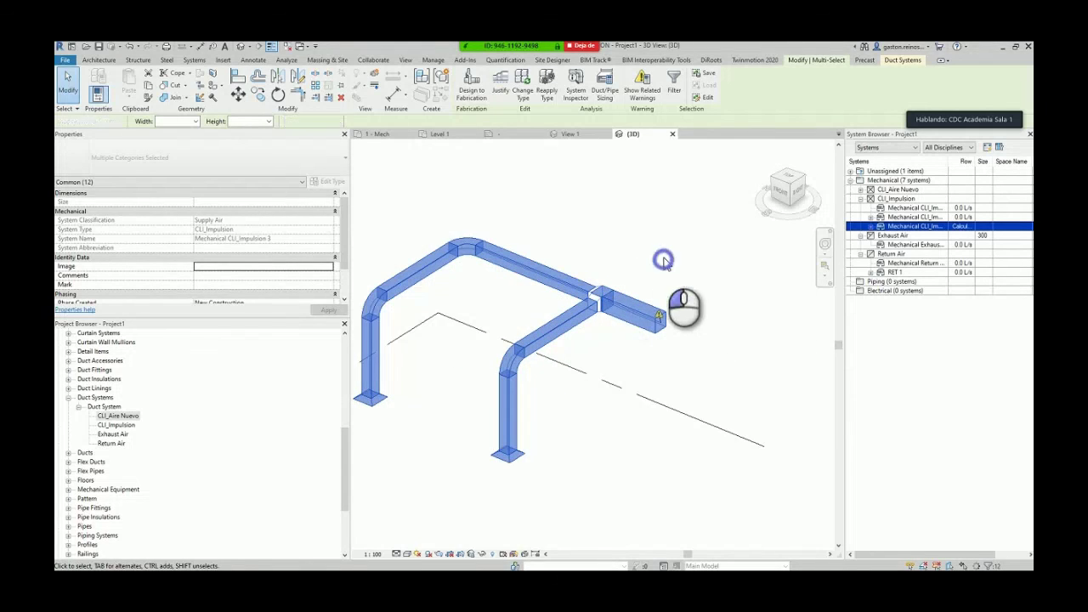
click(634, 311)
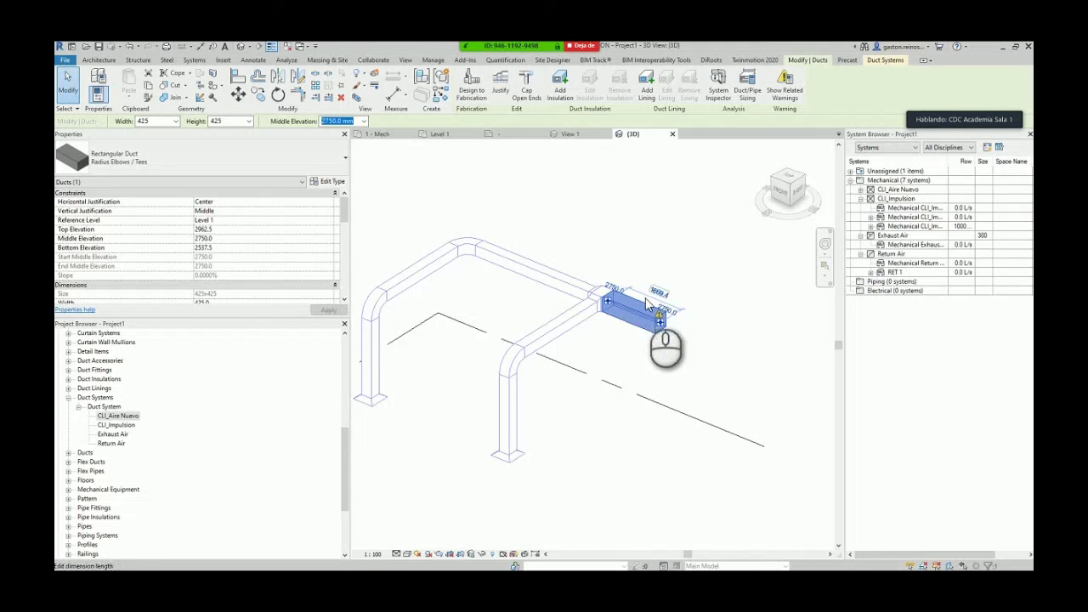
scroll(629, 337, up, 3)
scroll(617, 276, down, 5)
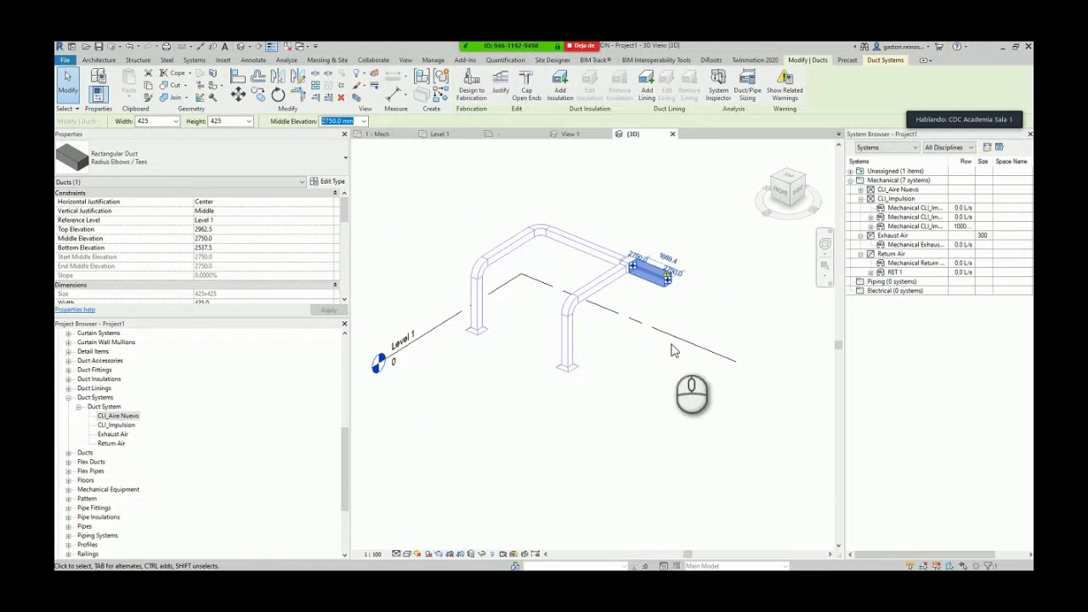
scroll(646, 391, down, 2)
scroll(717, 347, down, 1)
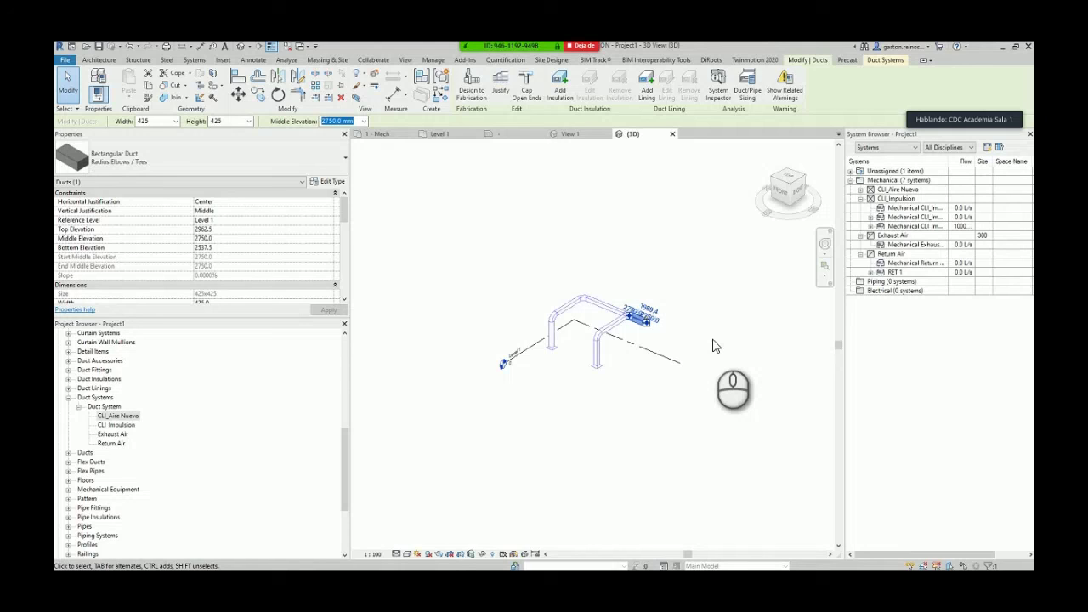
scroll(621, 293, up, 2)
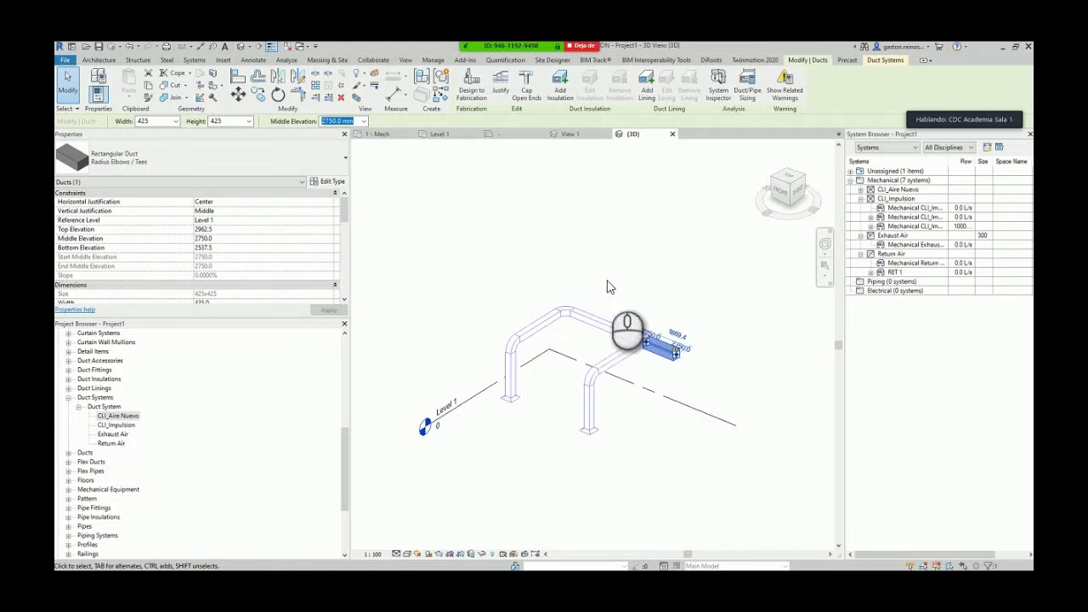
middle_drag(628, 371, 643, 326)
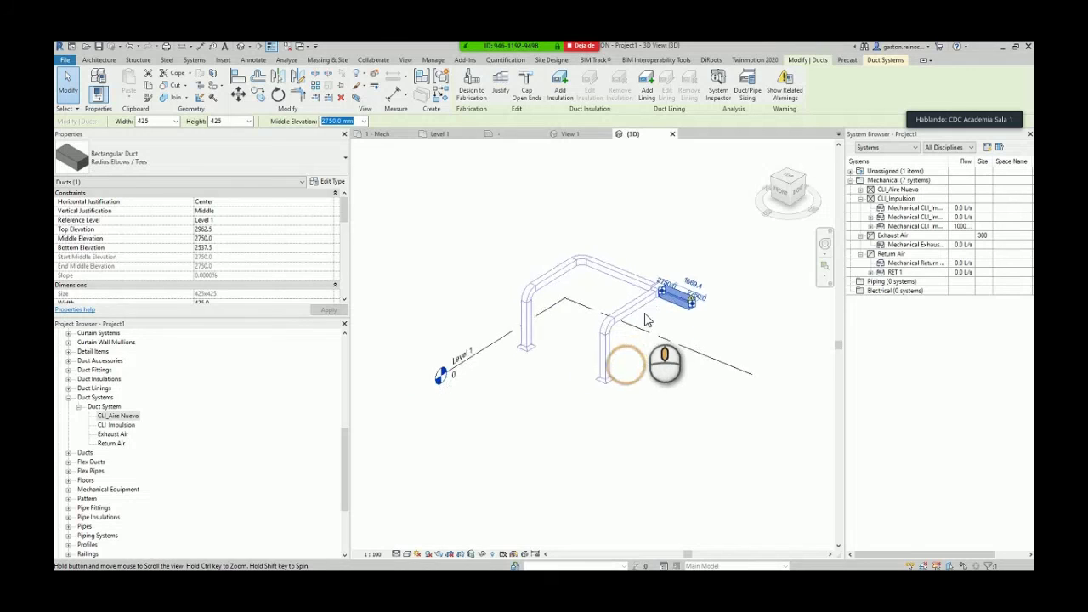
middle_drag(719, 350, 659, 351)
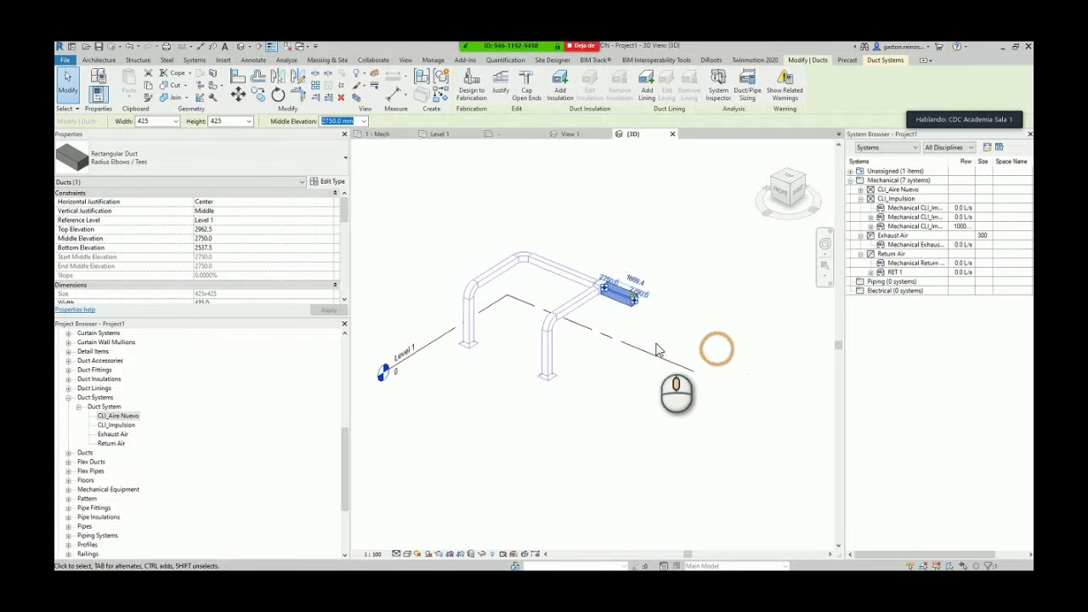
click(792, 177)
scroll(647, 253, down, 1)
scroll(646, 254, down, 4)
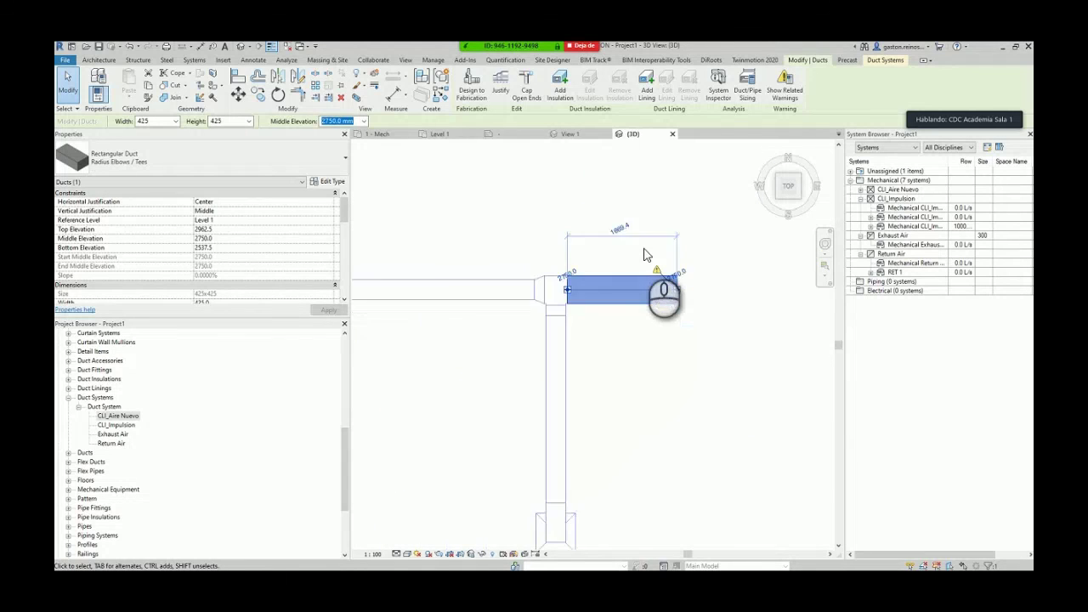
click(656, 334)
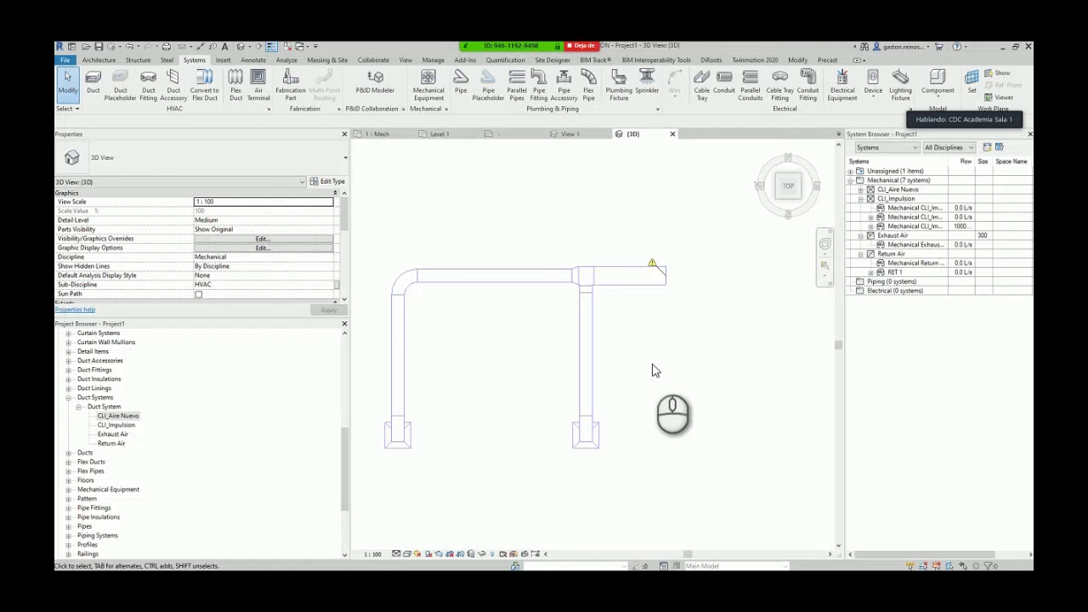
- Inspect the supply system with System Inspector to display the airflow direction through the main duct and both branches
shift+middle_drag(651, 369, 657, 264)
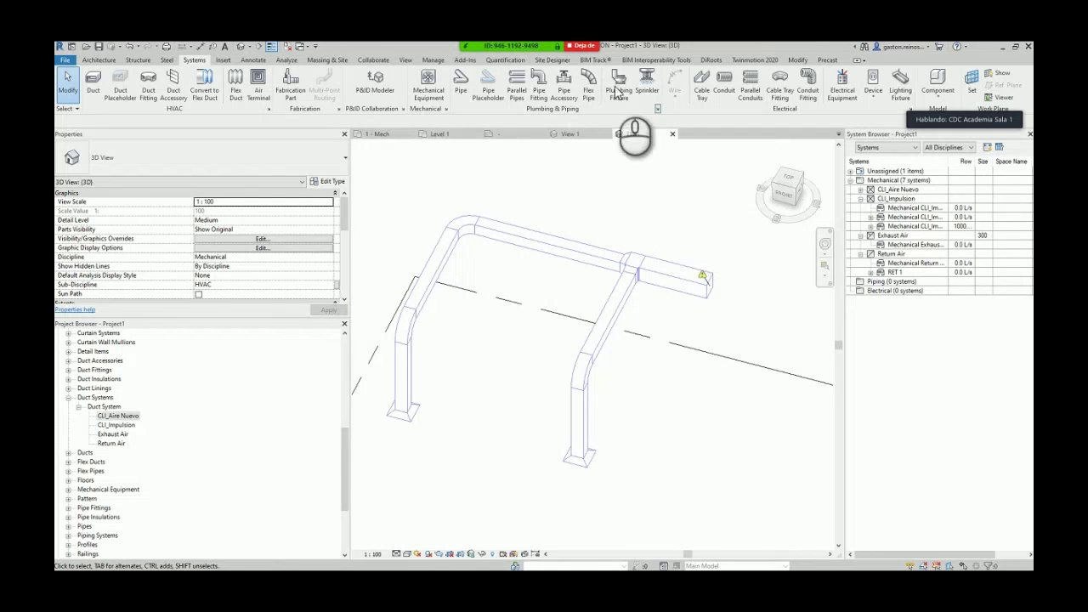
click(596, 245)
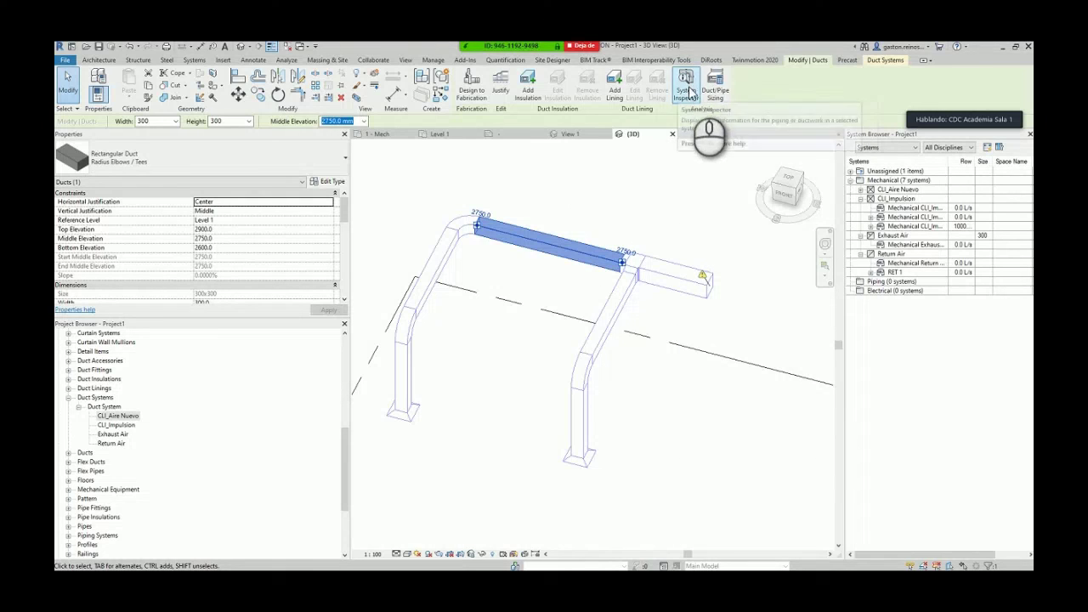
click(686, 89)
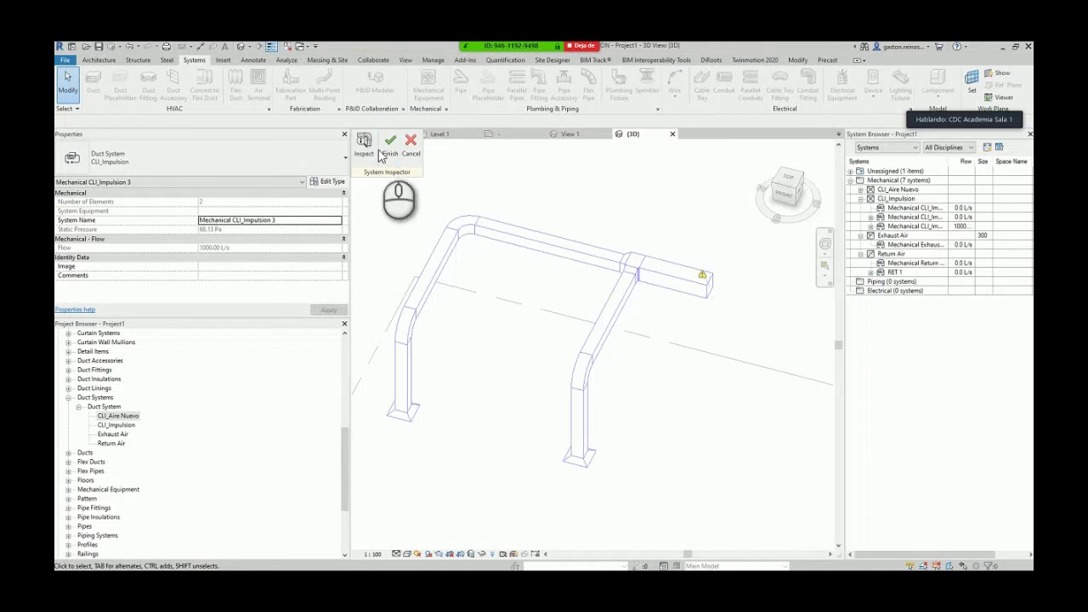
click(364, 146)
scroll(605, 388, down, 1)
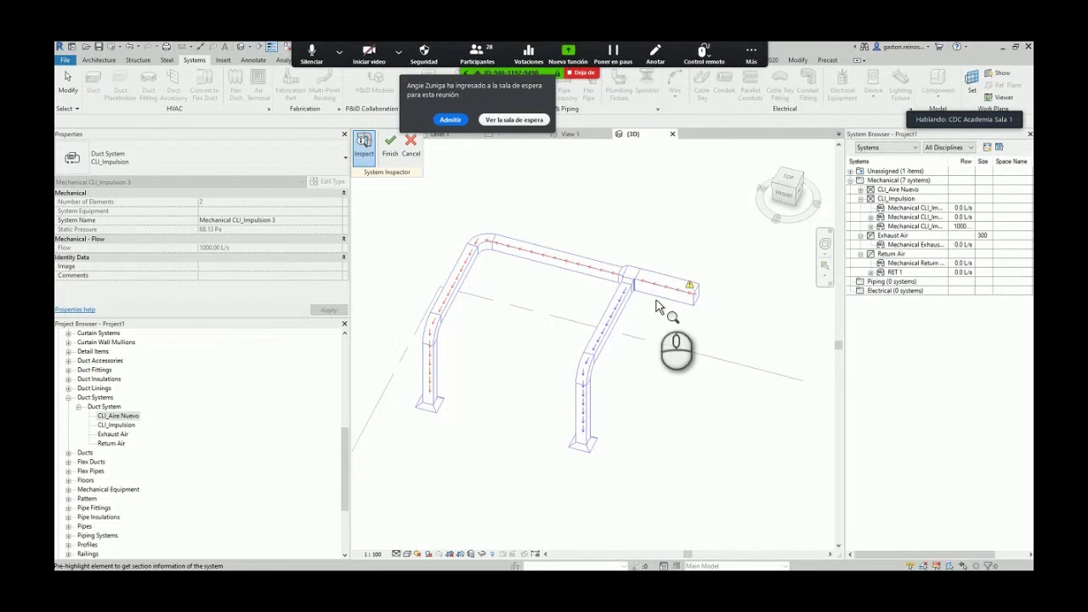
- Admit the waiting meeting participant and inspect the flow and pressure data of the open-ended main duct section
click(449, 120)
click(260, 301)
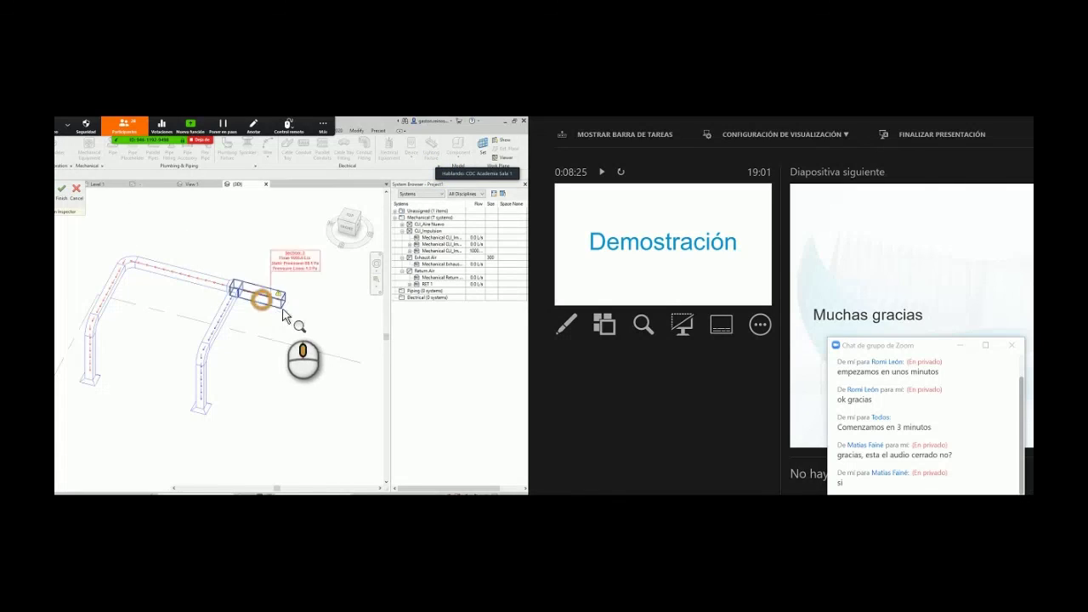
scroll(304, 323, down, 3)
middle_drag(302, 320, 321, 306)
middle_drag(747, 302, 768, 315)
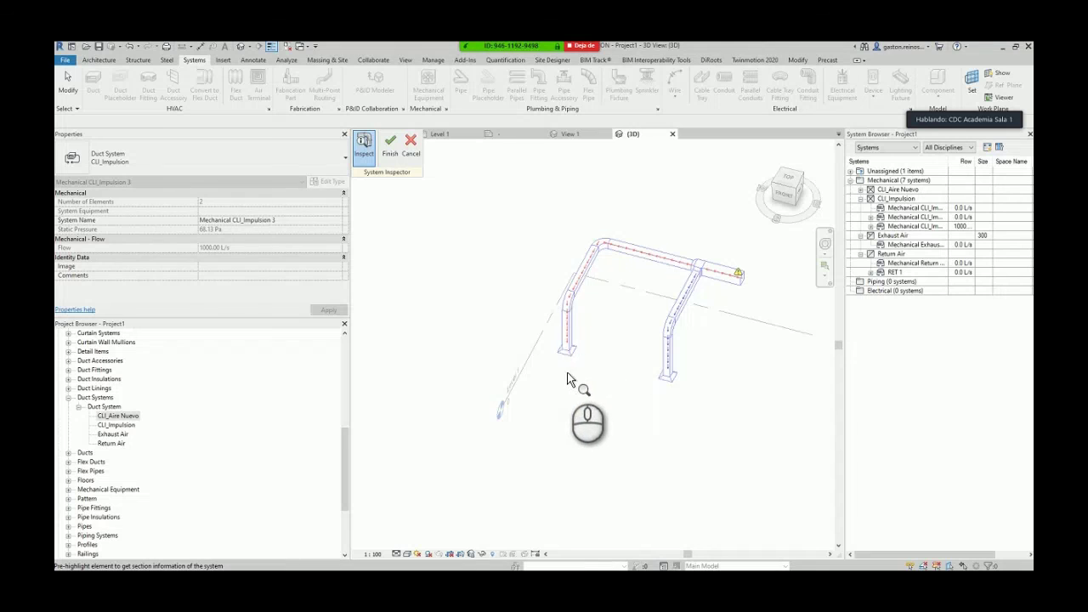
- Compare the flow, static pressure, pressure loss and excess pressure of the two diffuser branches with System Inspector
scroll(574, 358, up, 2)
shift+middle_drag(579, 350, 724, 233)
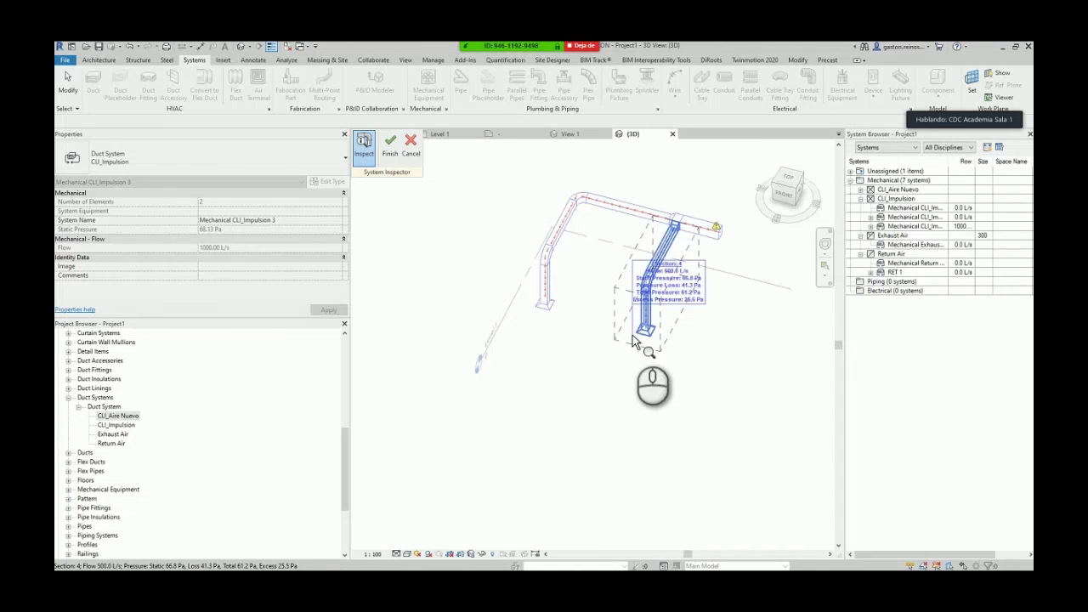
scroll(633, 344, up, 3)
middle_drag(642, 404, 640, 412)
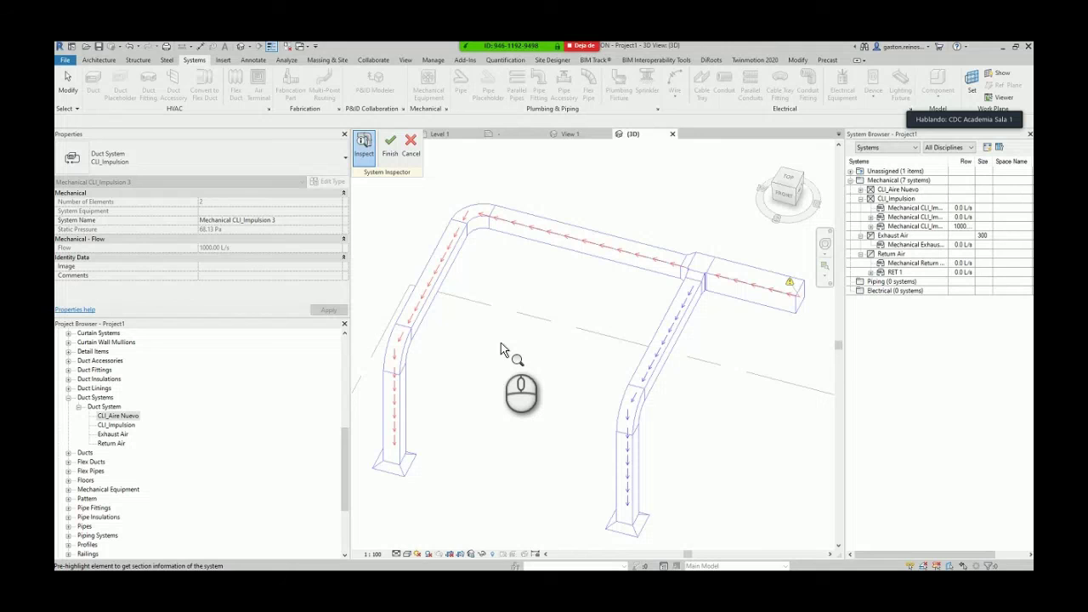
scroll(549, 287, down, 3)
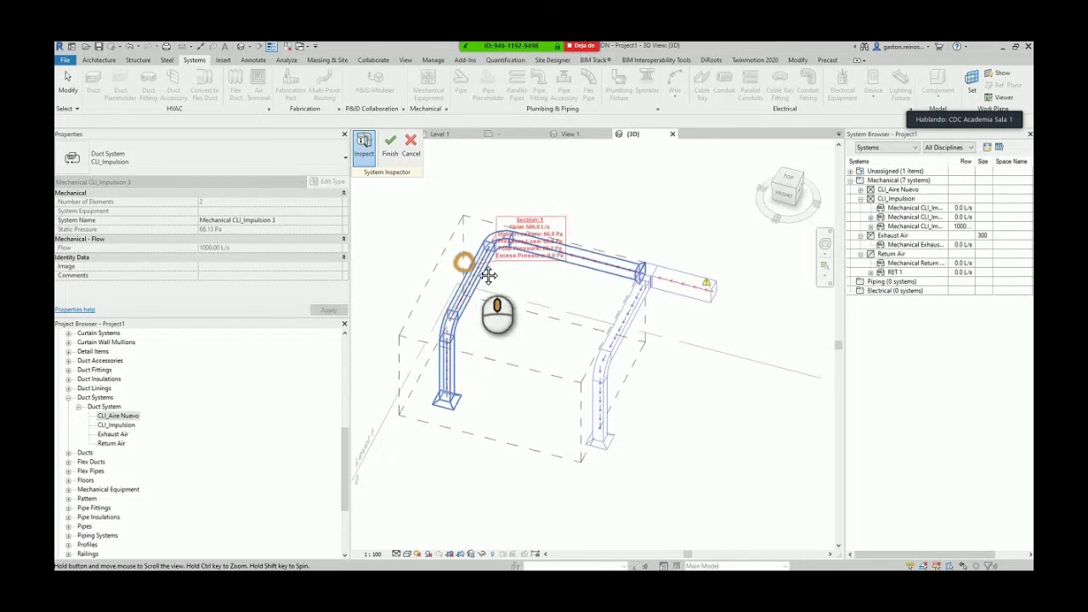
middle_drag(460, 285, 660, 321)
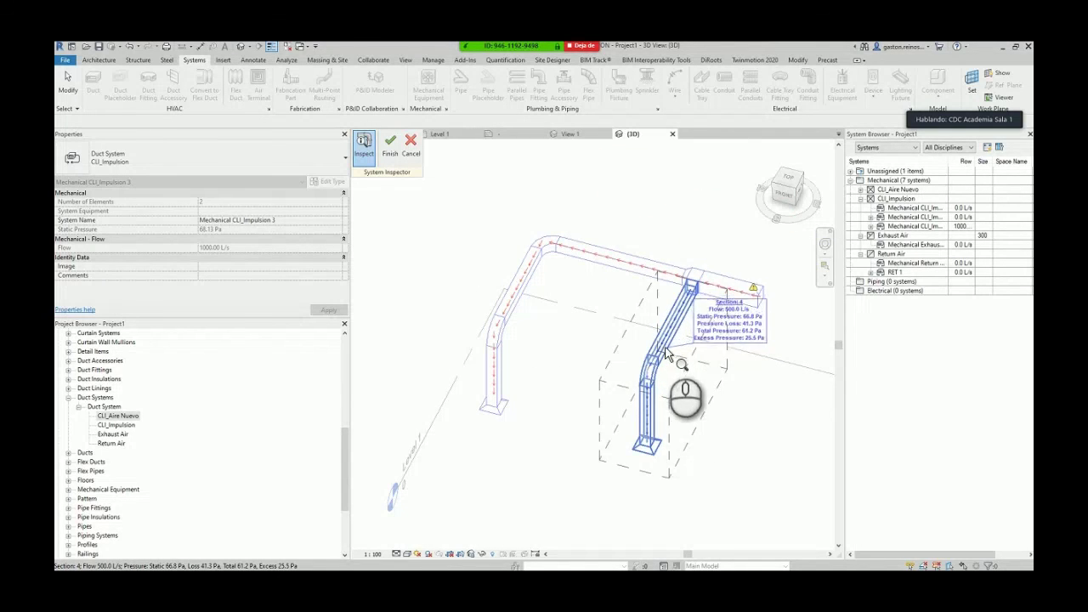
mouse_move(515, 307)
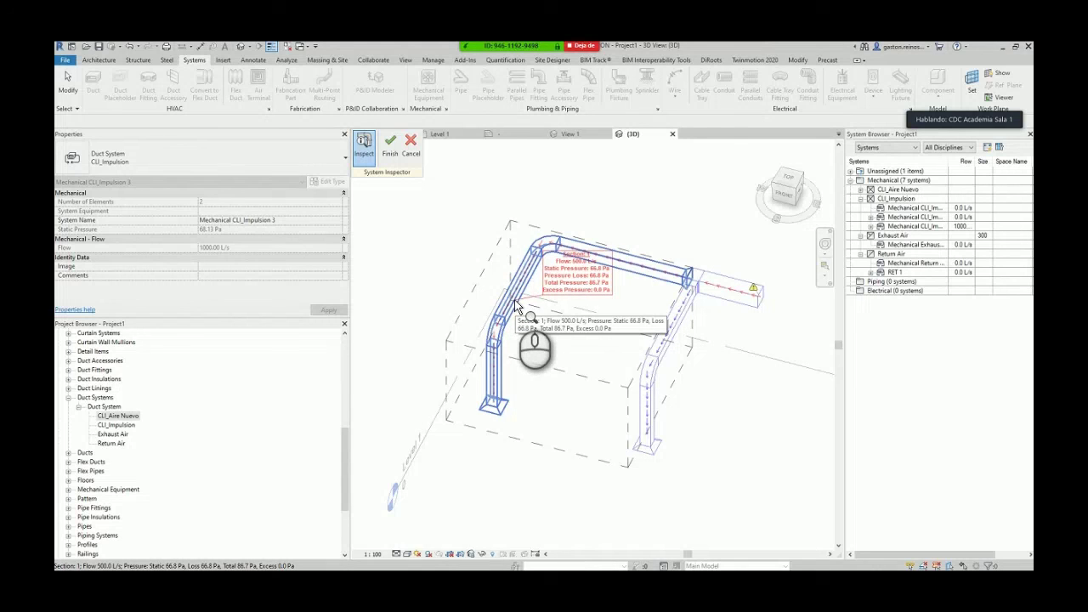
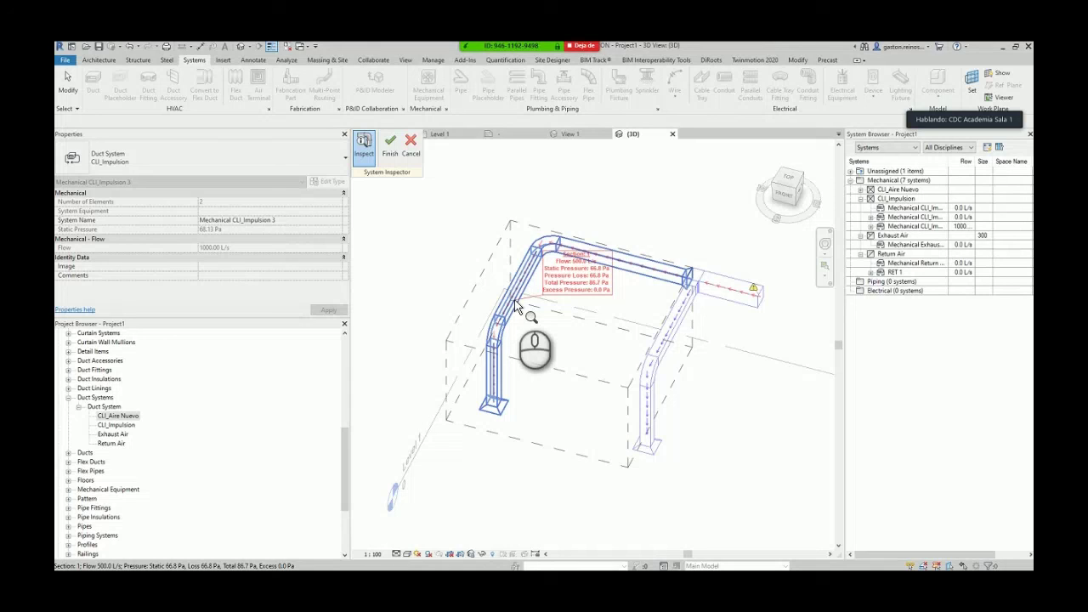
key(Escape)
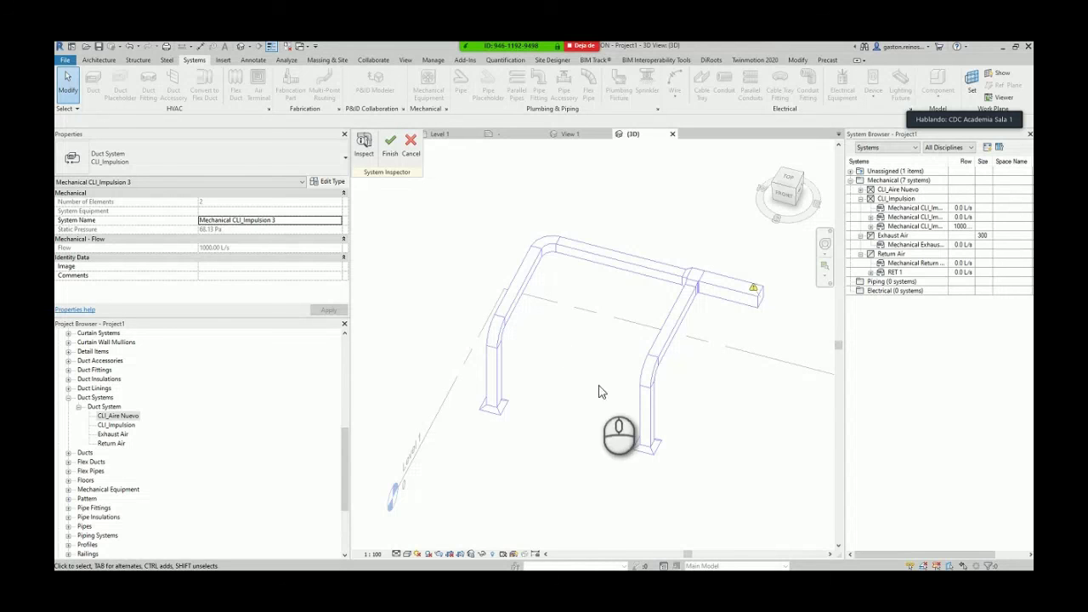
- Switch the Zoom screen share from Revit to the Chrome window with the Revit MEP course brochure
click(565, 576)
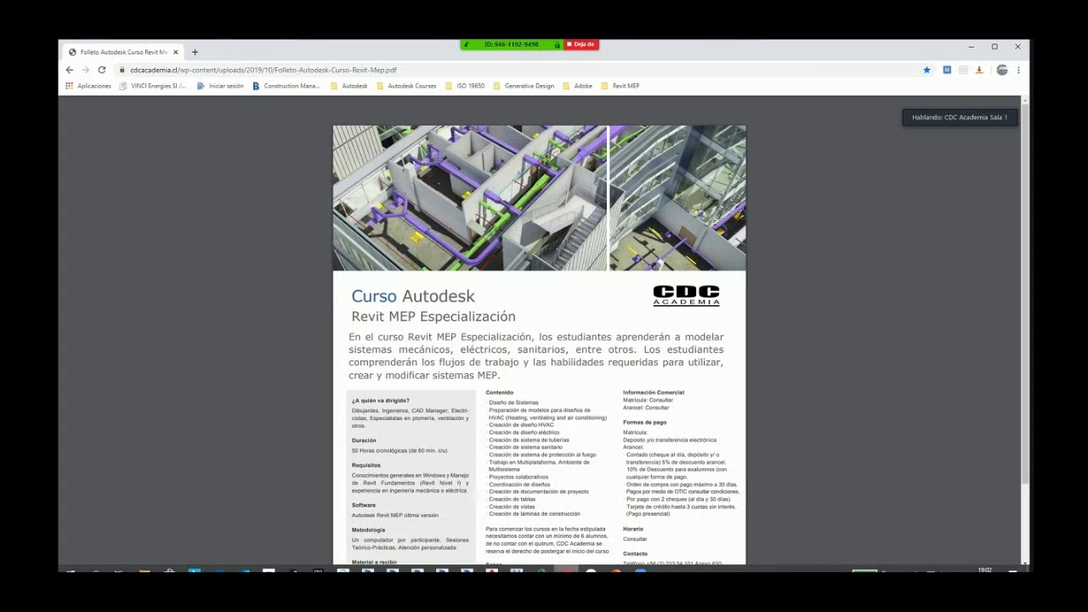
click(566, 577)
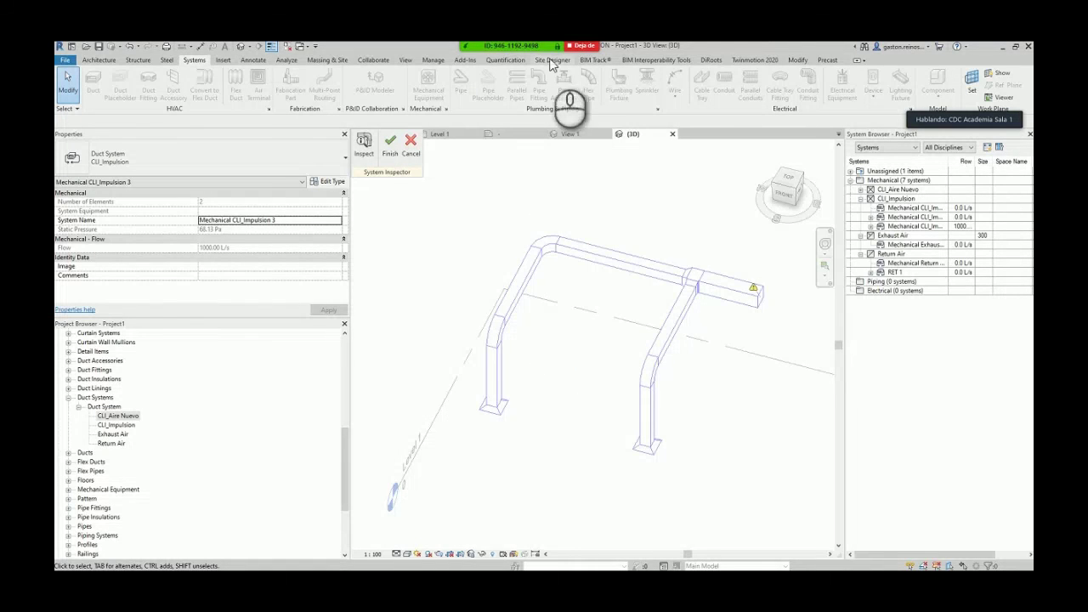
mouse_move(545, 45)
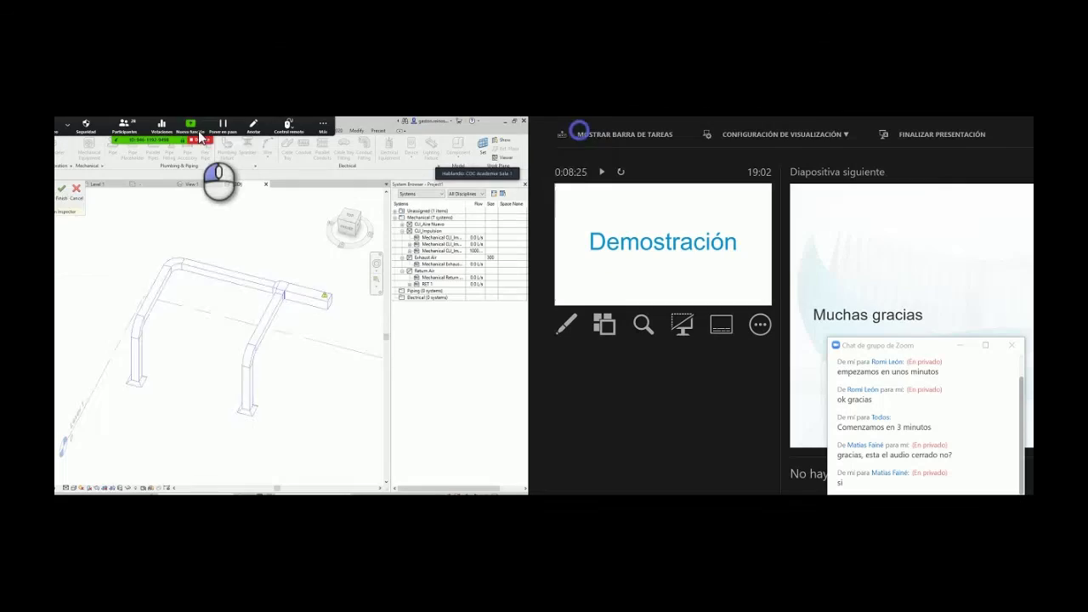
click(197, 131)
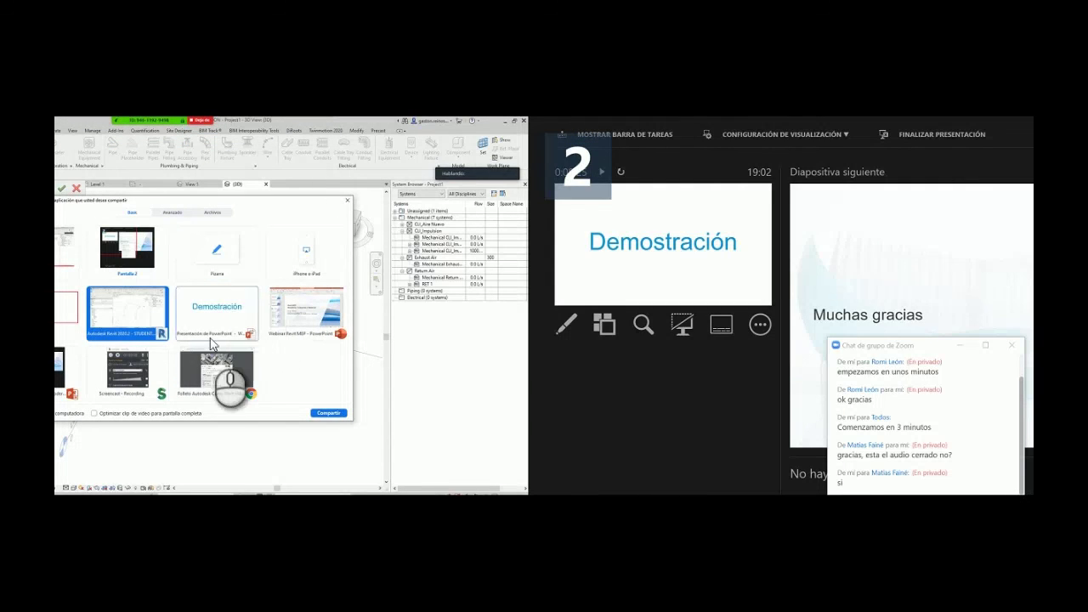
click(213, 369)
click(326, 413)
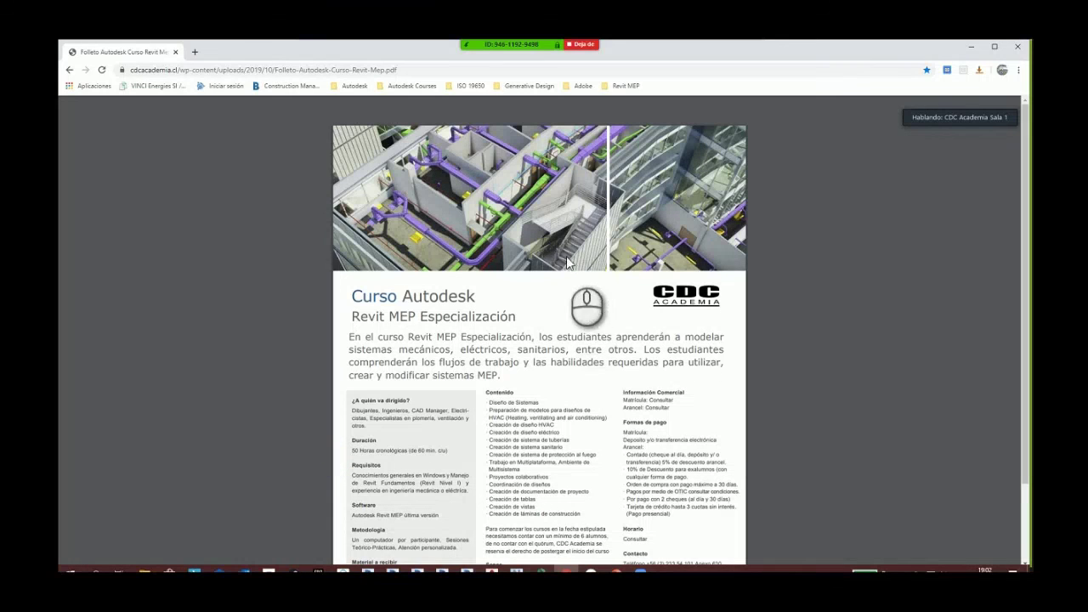
- Examine the Revit MEP Especialización brochure, highlighting its Contenido topic list and the Diseño de Sistemas entry
scroll(562, 238, down, 3)
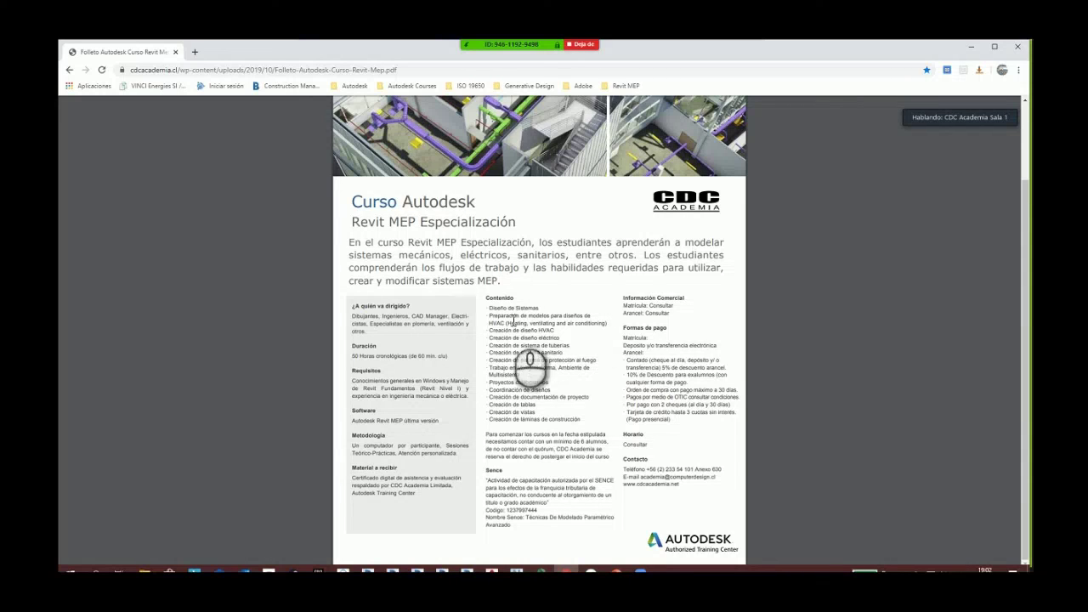
drag(489, 307, 560, 388)
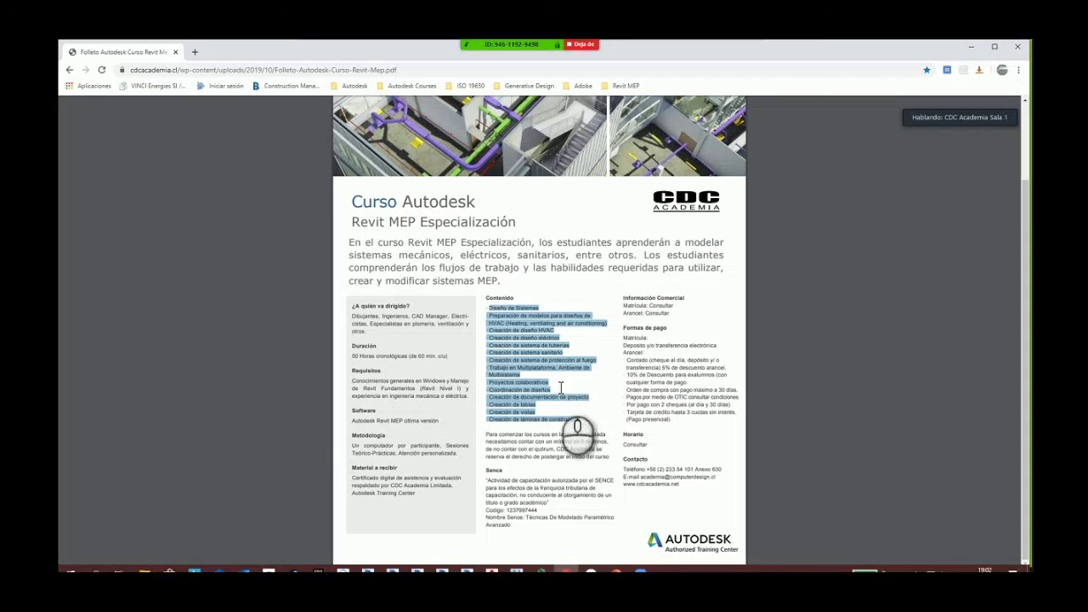
click(561, 387)
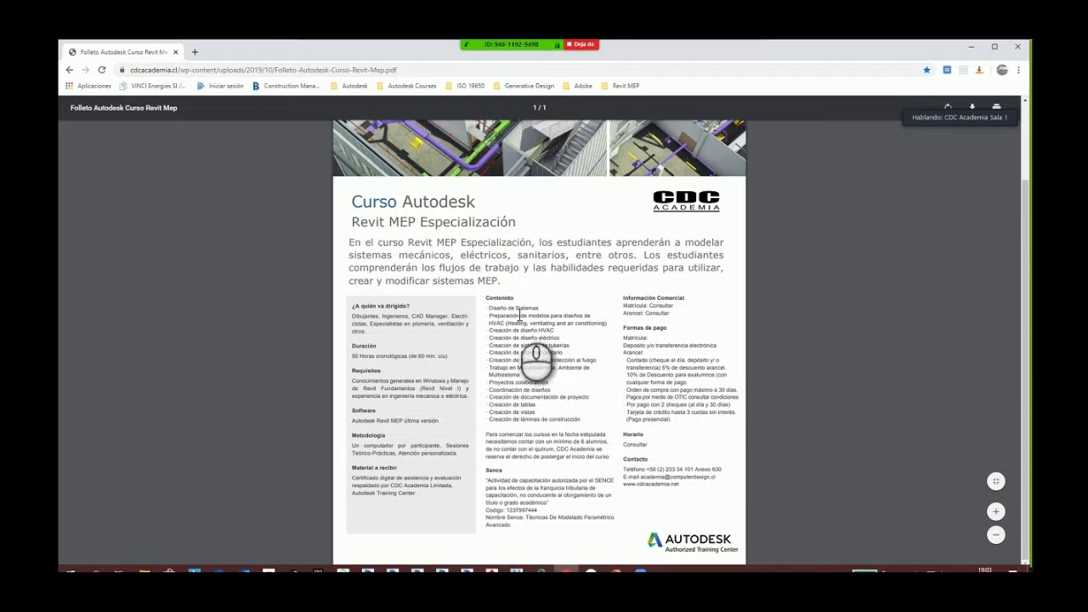
drag(488, 308, 544, 312)
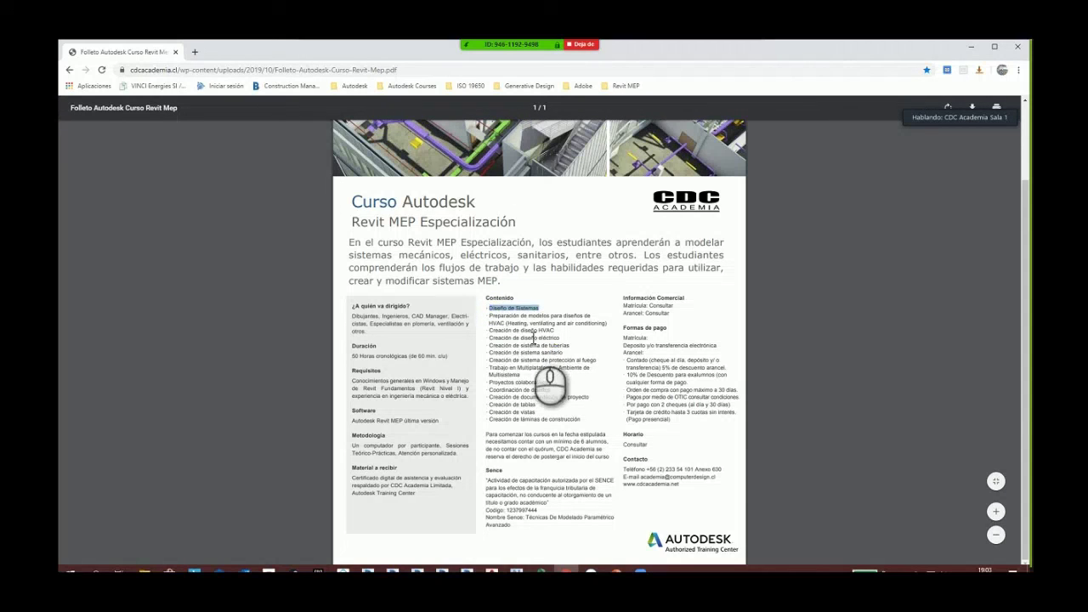
click(530, 336)
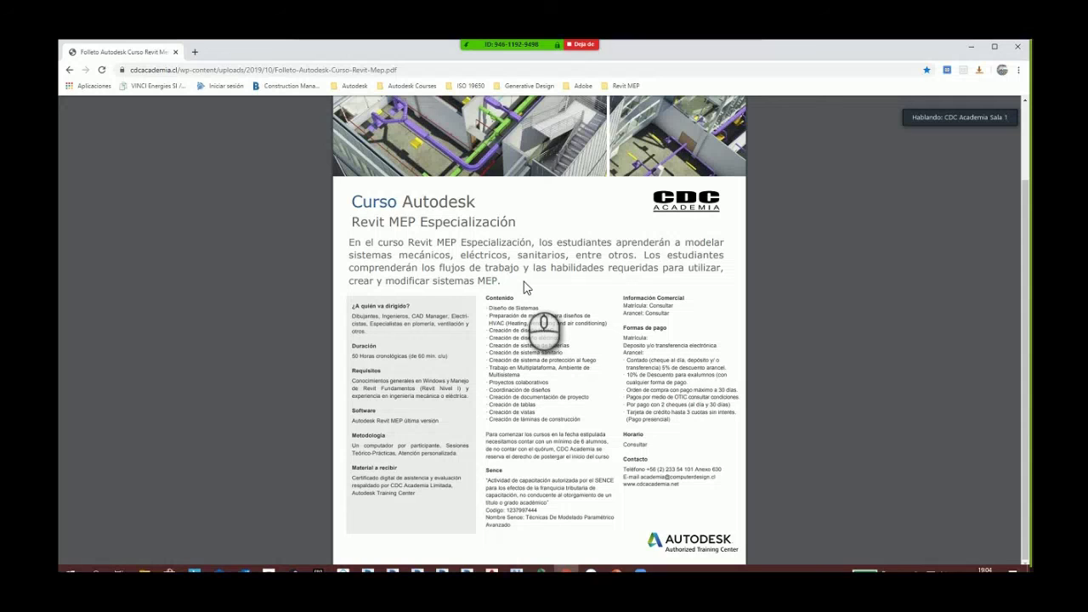
scroll(451, 302, up, 2)
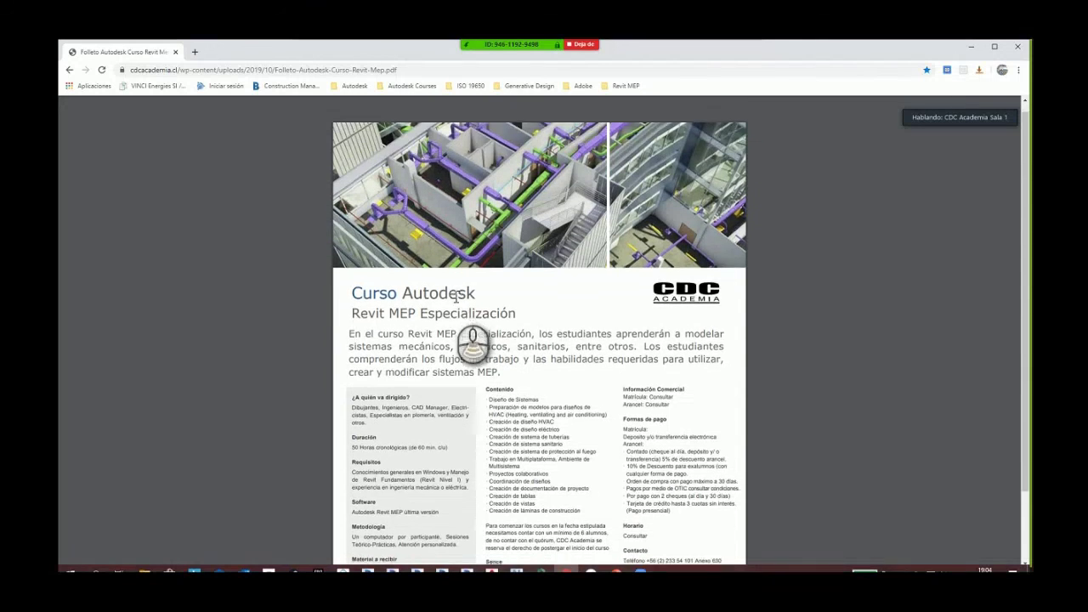
scroll(455, 296, down, 2)
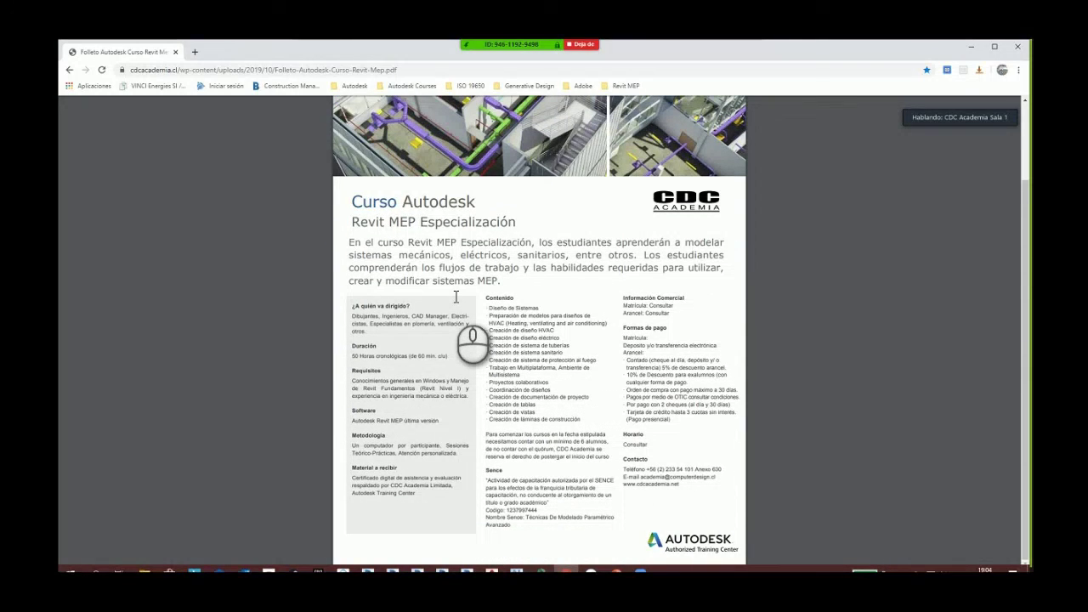